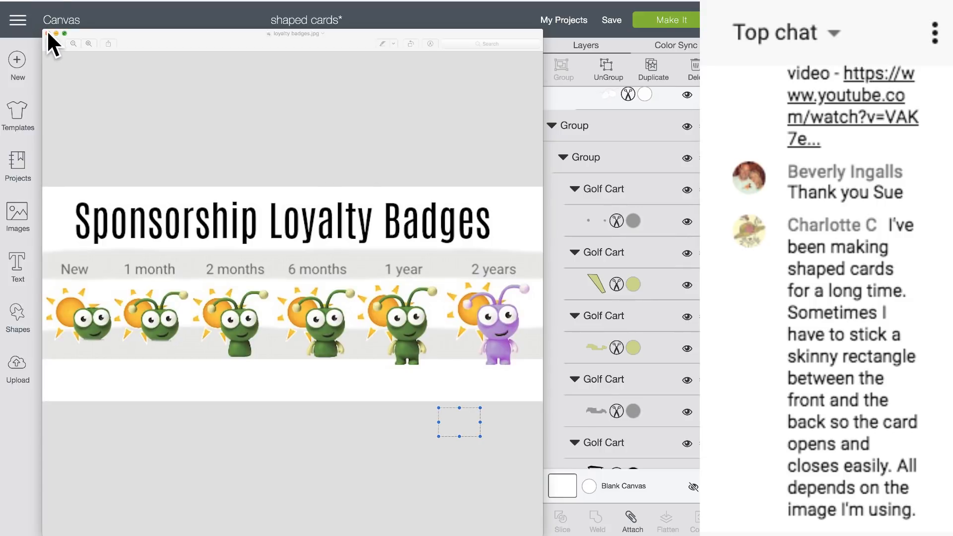
# Step: Clear the loyalty badges image off the canvas and look over the finished bug, golf cart and rainbow shaped card designs
pyautogui.moveTo(109, 31); pyautogui.dragTo(774, 56)
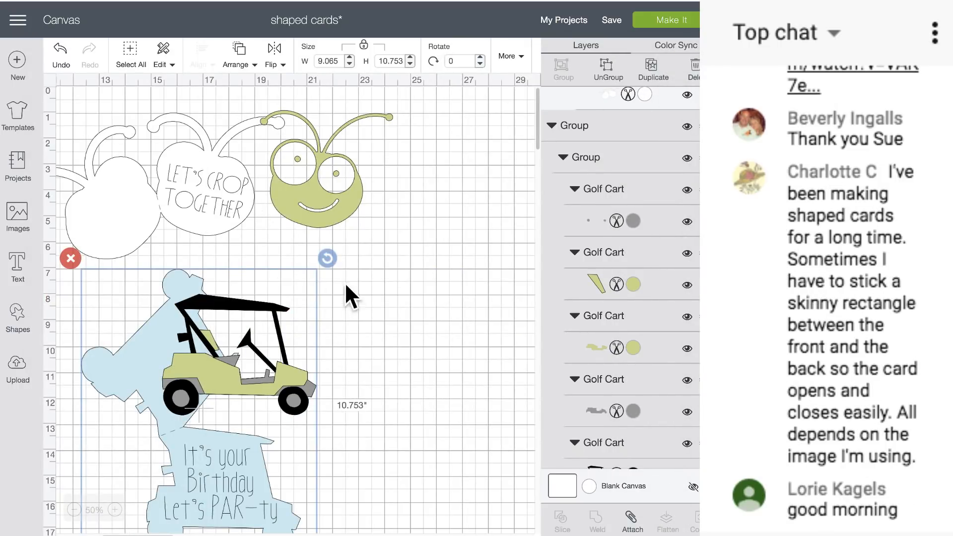
pyautogui.hscroll(-3, 329, 270)
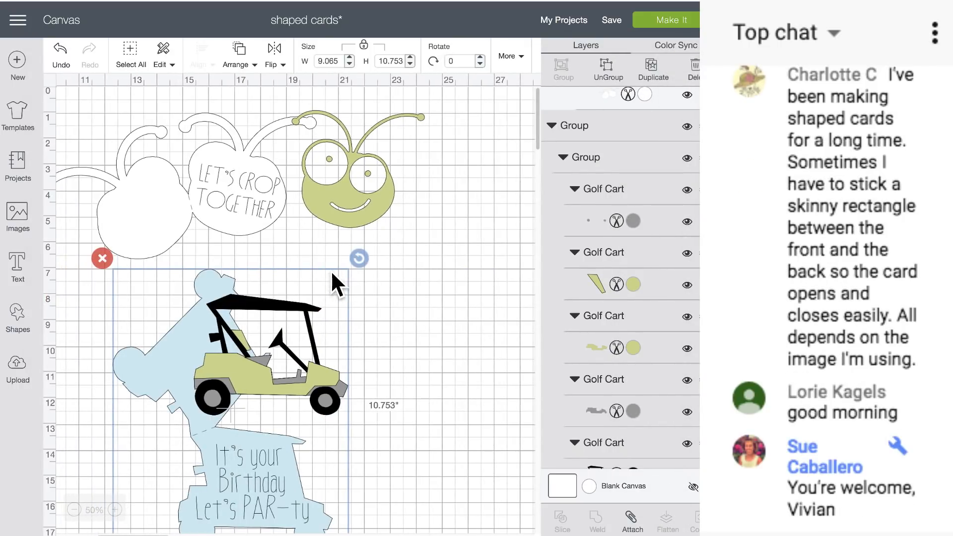
pyautogui.hscroll(-3, 332, 273)
pyautogui.scroll(-2, 332, 273)
pyautogui.scroll(-5, 332, 273)
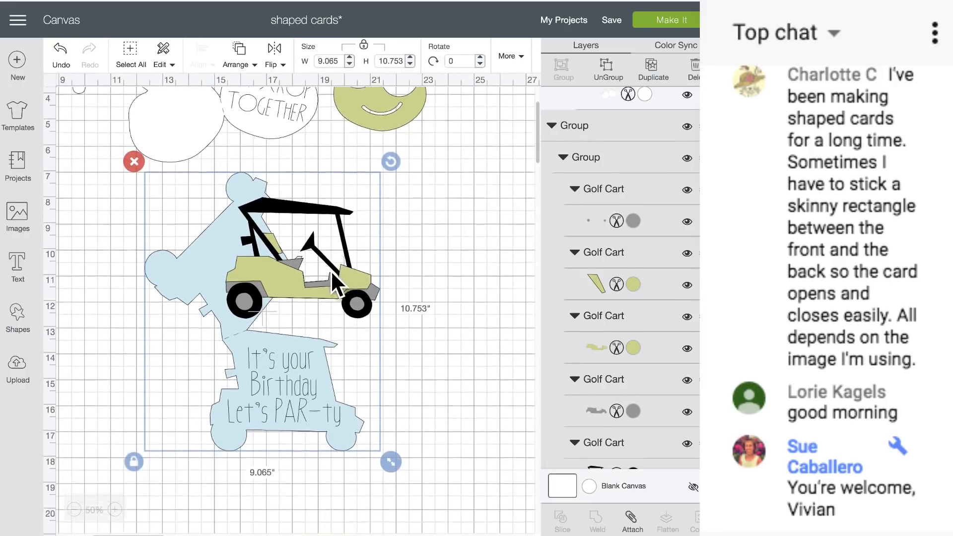
pyautogui.scroll(6, 331, 273)
pyautogui.hscroll(-15, 332, 273)
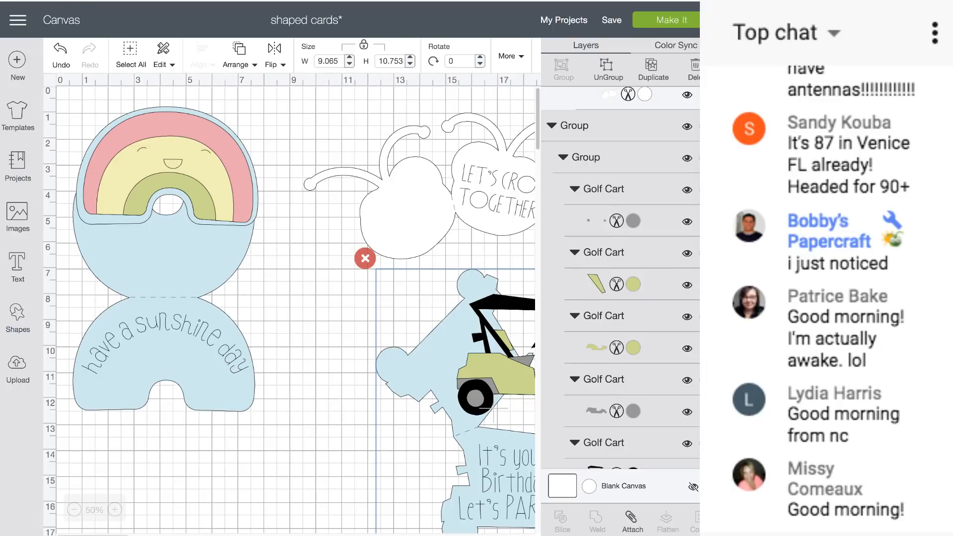
# Step: Switch to the YouTube channel's community page, examine the shaped cards post and view the channel's sponsorship perks
pyautogui.click(69, 0)
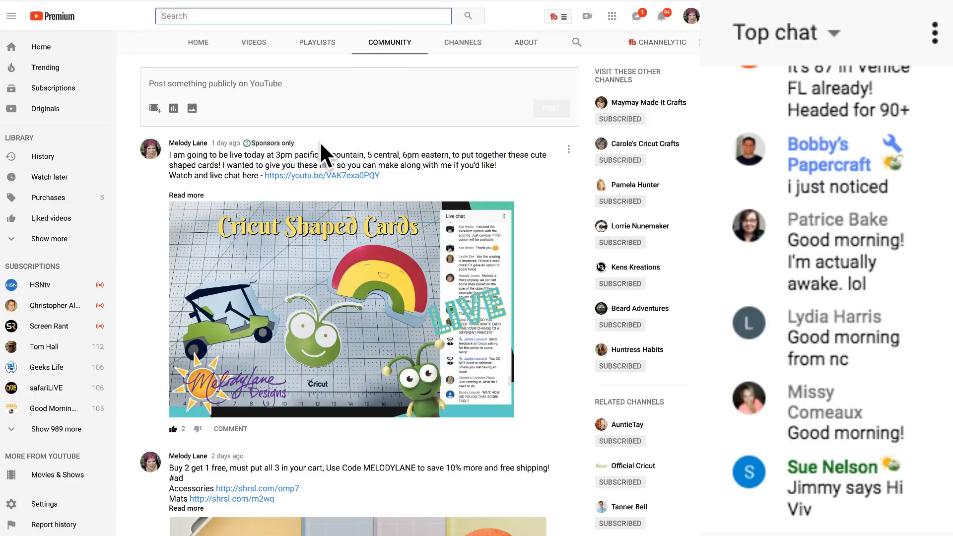
pyautogui.scroll(-4, 320, 143)
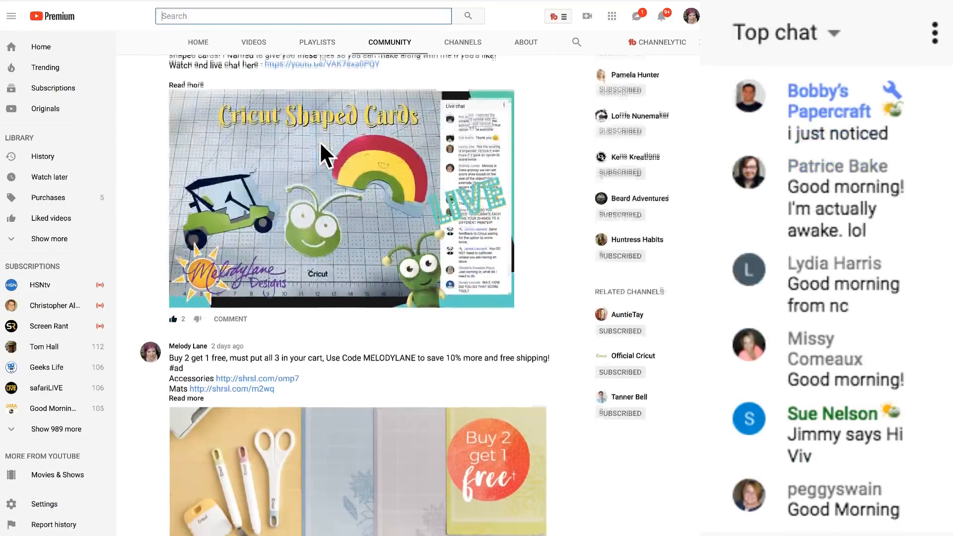
pyautogui.scroll(6, 320, 144)
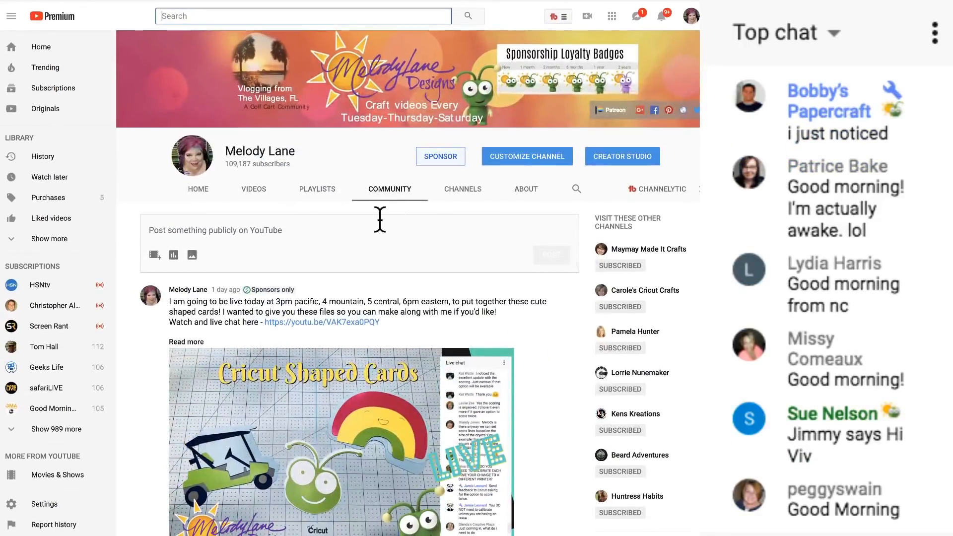
pyautogui.click(430, 163)
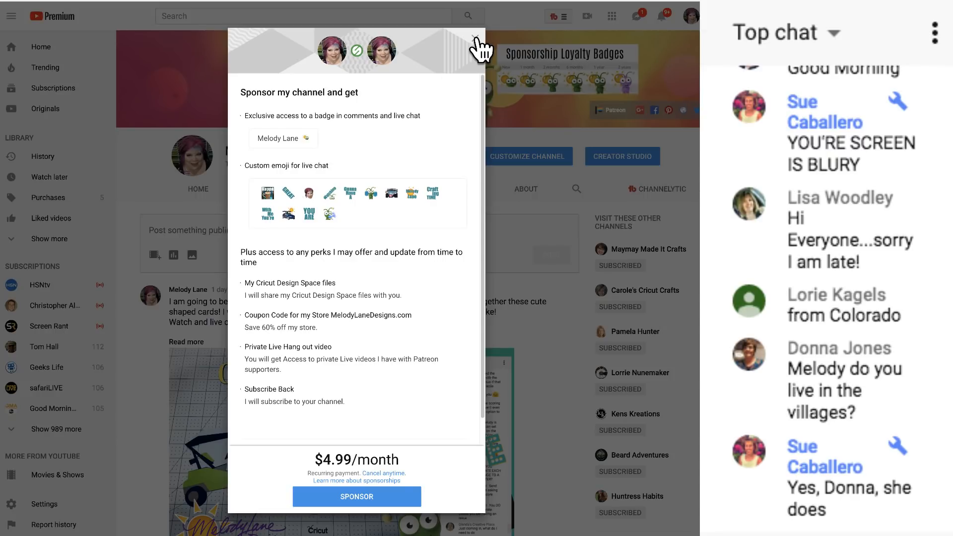
# Step: Switch to the untitled Cricut Design Space canvas and search the image library for "golf cart"
pyautogui.click(178, 1)
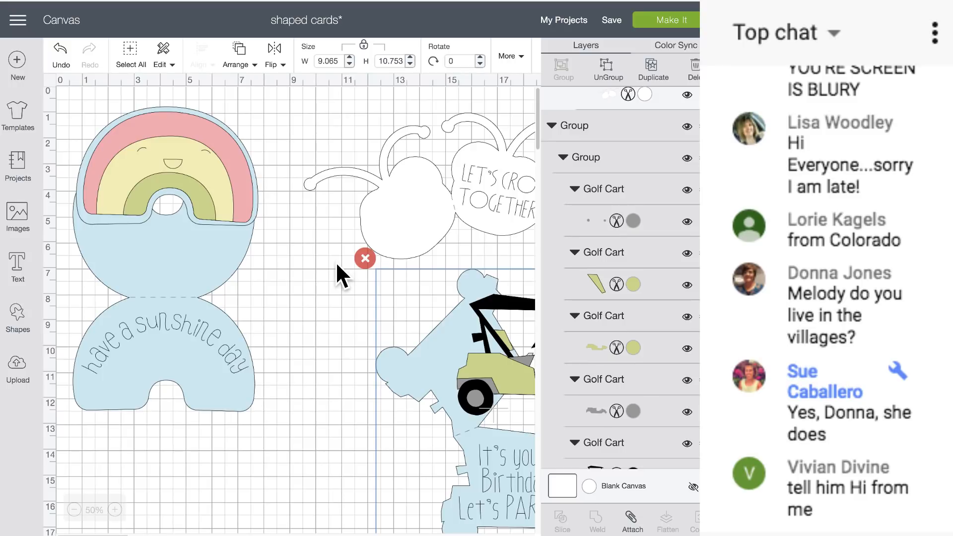
pyautogui.hscroll(3, 335, 261)
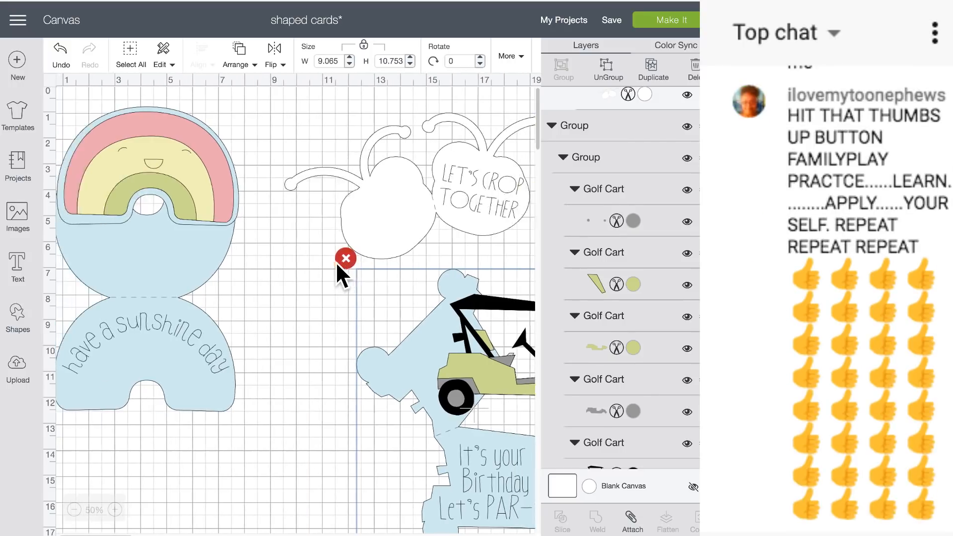
pyautogui.click(254, 3)
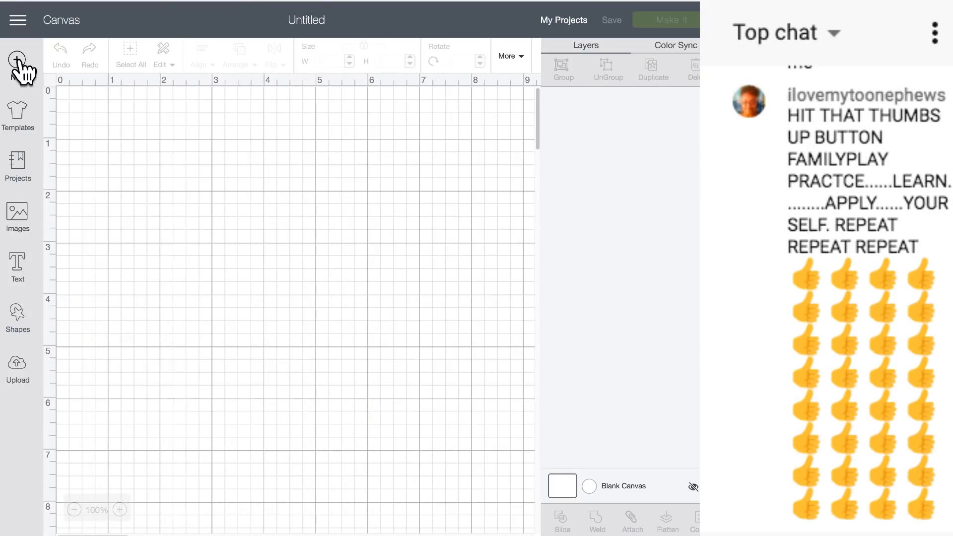
pyautogui.click(17, 218)
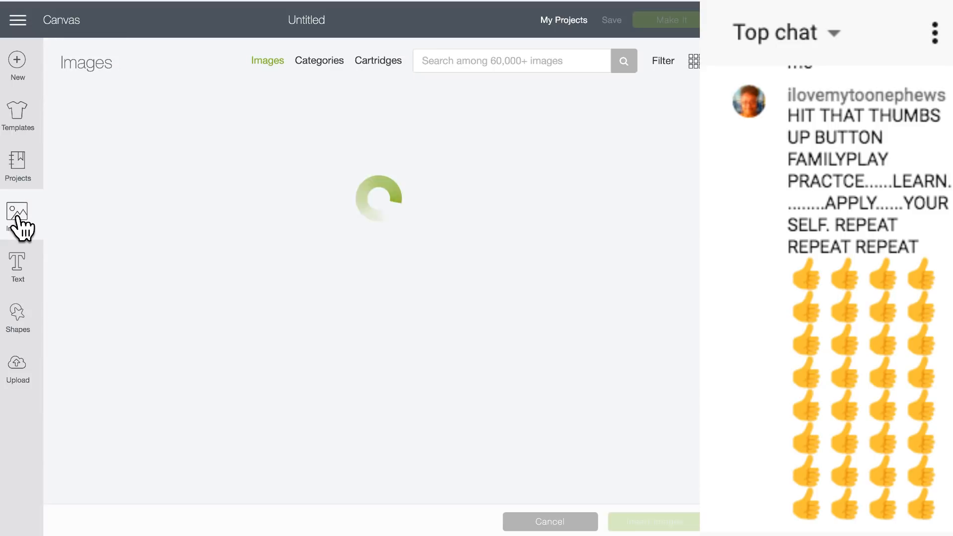
pyautogui.click(472, 60)
pyautogui.write('go')
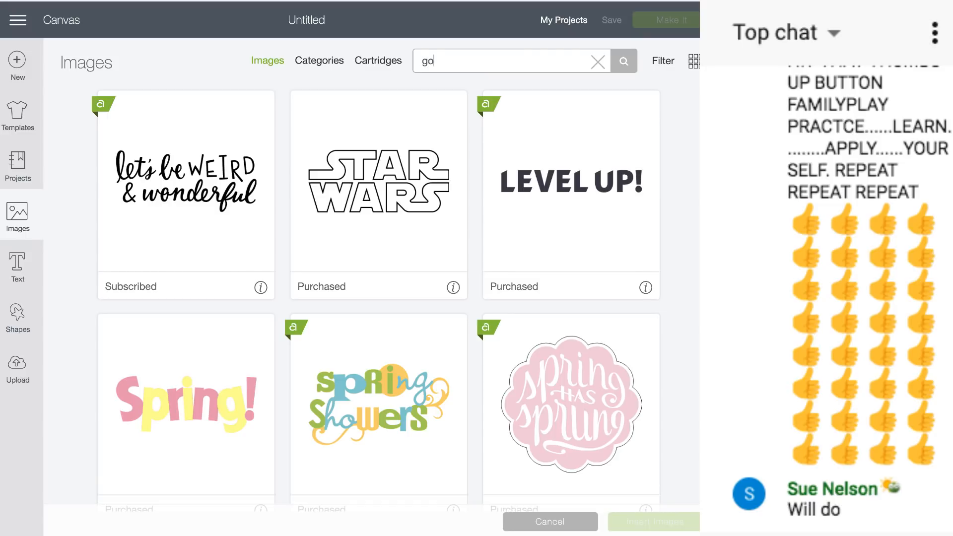
pyautogui.write('lfcart')
pyautogui.press('Return')
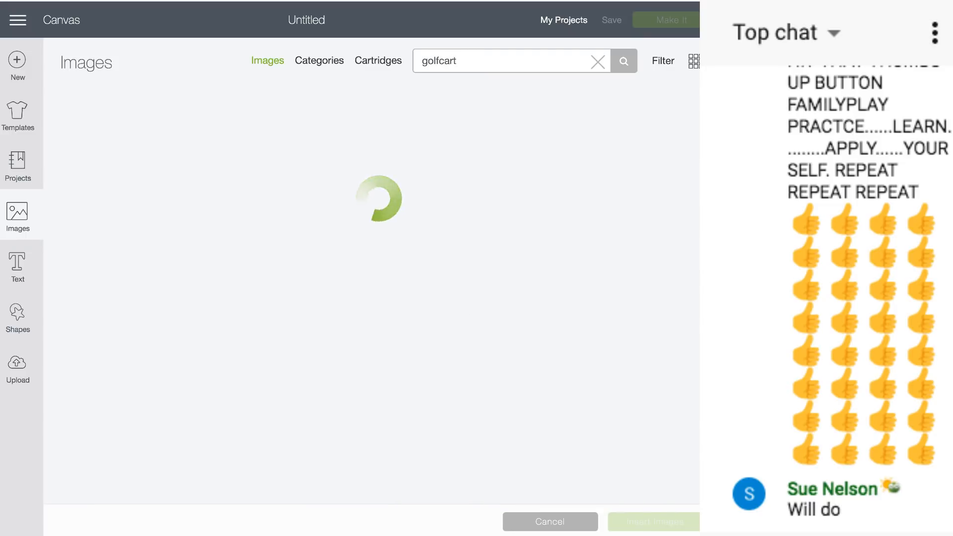
pyautogui.click(438, 60)
pyautogui.click(624, 62)
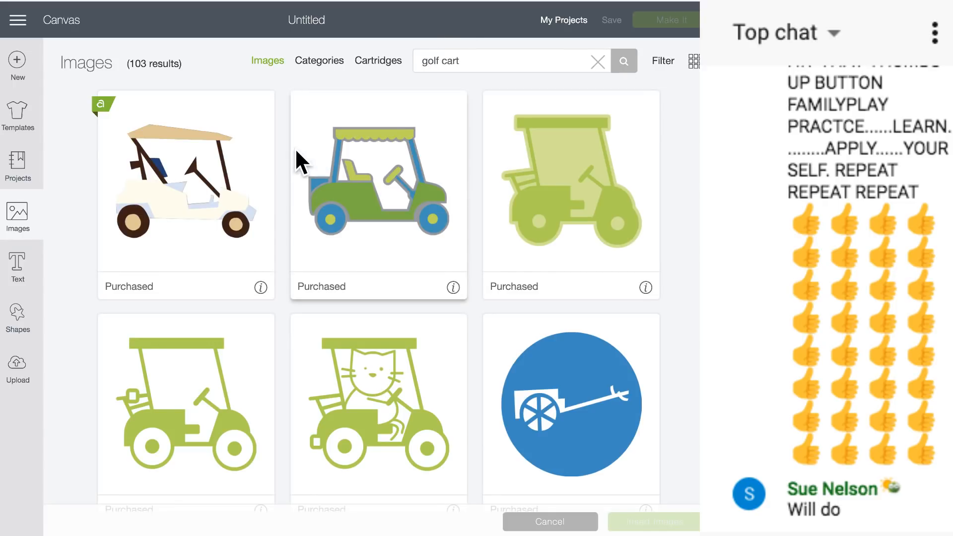
# Step: Insert the cream golf cart image with the tan roof and reposition it on the canvas
pyautogui.click(184, 197)
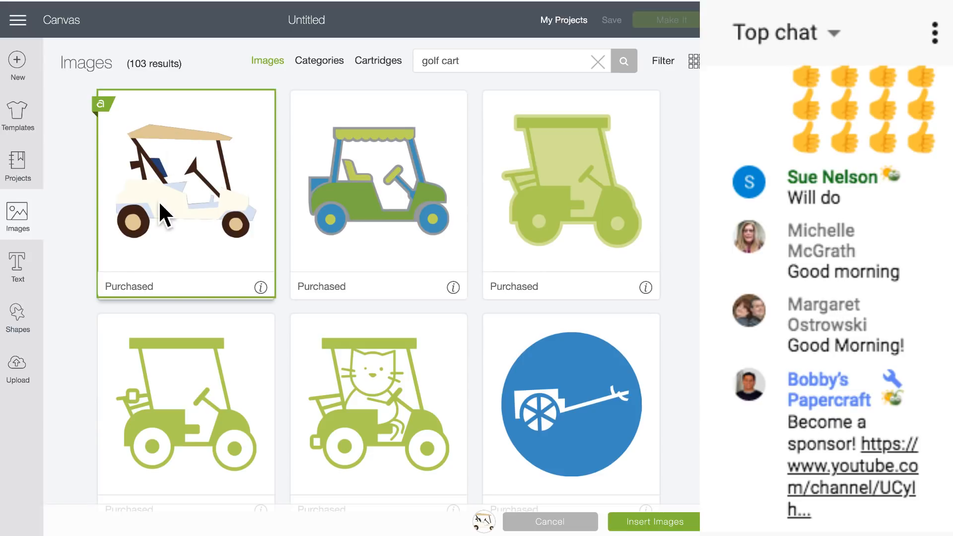
pyautogui.click(646, 525)
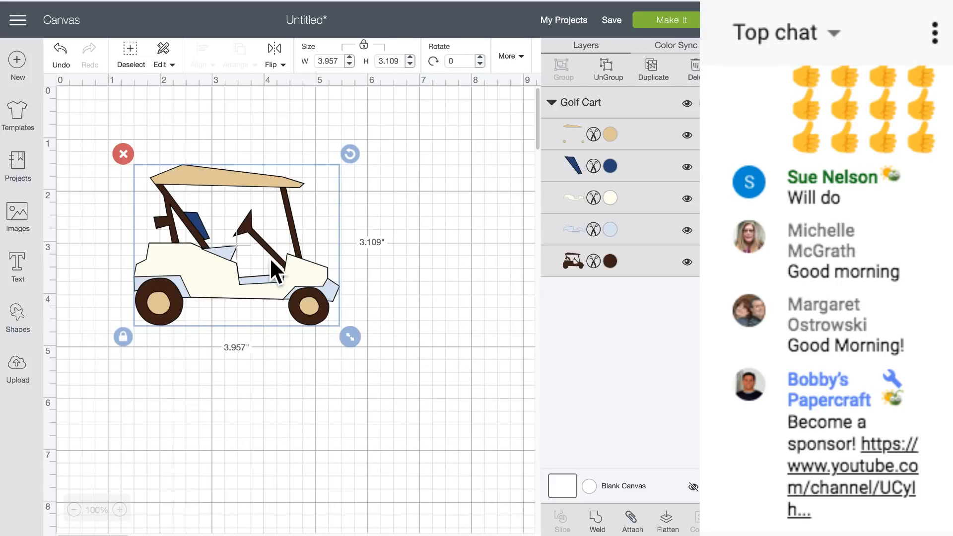
pyautogui.moveTo(296, 274); pyautogui.dragTo(317, 285)
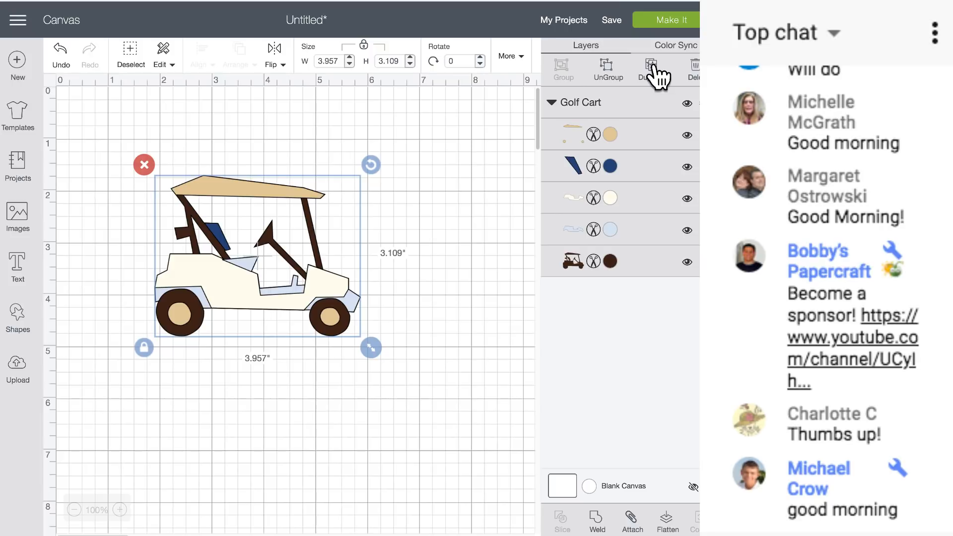
# Step: Ungroup the golf cart, pull its dark brown base layer down below the other pieces and duplicate that layer
pyautogui.click(607, 66)
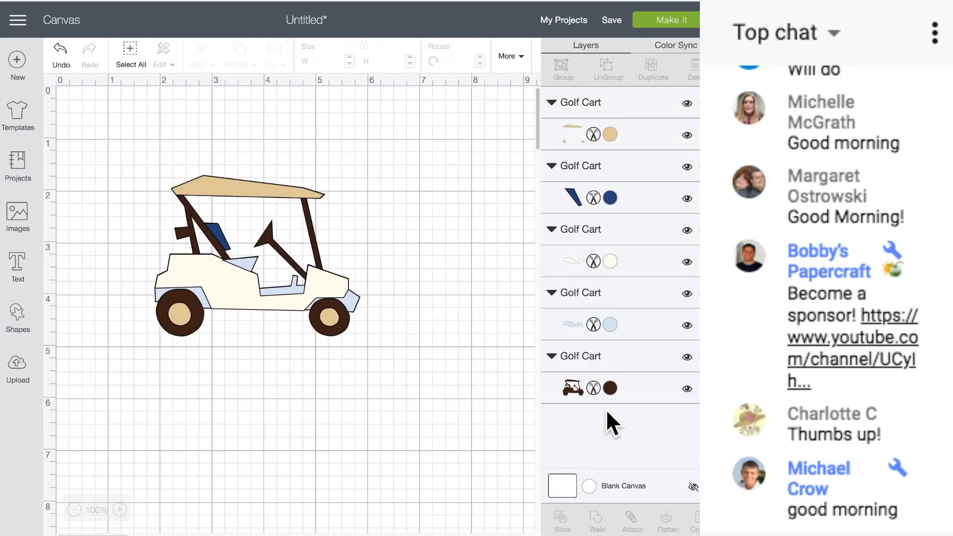
pyautogui.moveTo(341, 326); pyautogui.dragTo(390, 475)
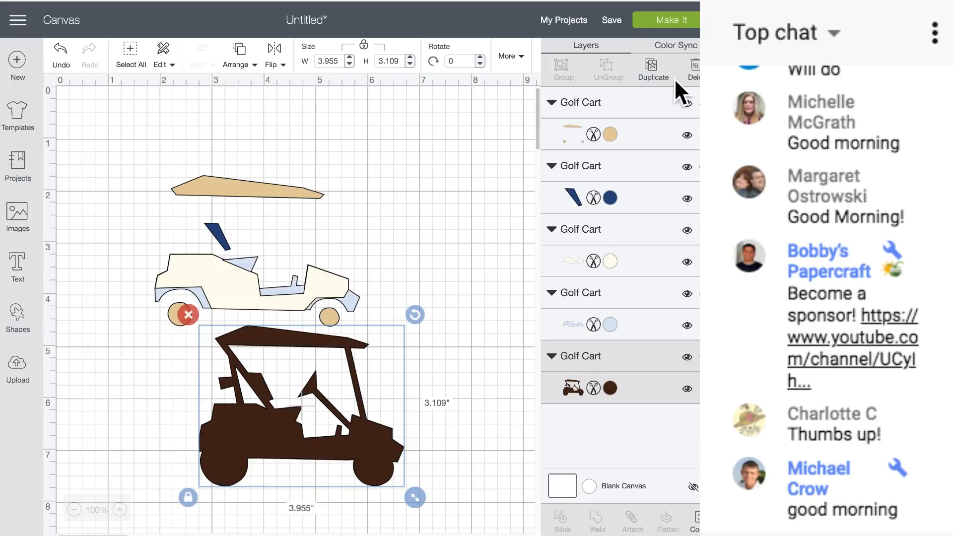
pyautogui.click(653, 73)
# Step: Place one brown base layer back under the golf cart pieces and send it to the back
pyautogui.moveTo(385, 460); pyautogui.dragTo(316, 283)
pyautogui.click(242, 55)
pyautogui.click(245, 89)
# Step: Group all the layered golf cart pieces and move the group aside, away from the spare brown base layer
pyautogui.moveTo(153, 128); pyautogui.dragTo(353, 331)
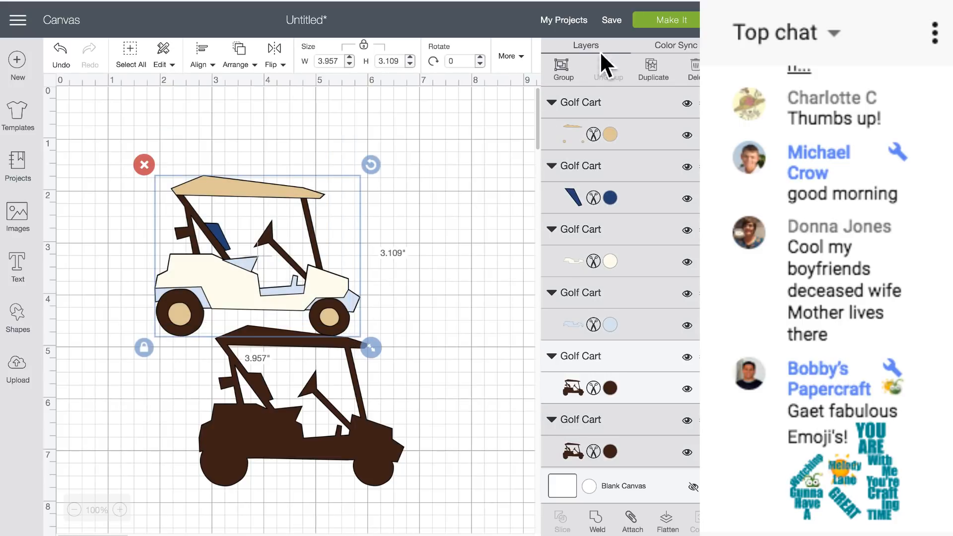
pyautogui.click(563, 66)
pyautogui.moveTo(249, 192); pyautogui.dragTo(473, 173)
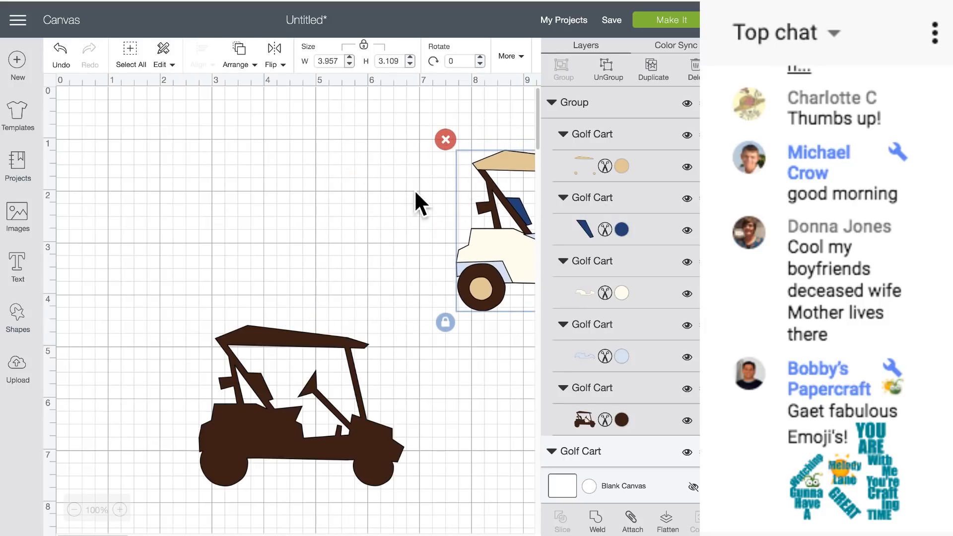
# Step: Move the spare brown golf cart layer up and hide its two inner window contours to make a solid silhouette
pyautogui.moveTo(261, 327); pyautogui.dragTo(201, 185)
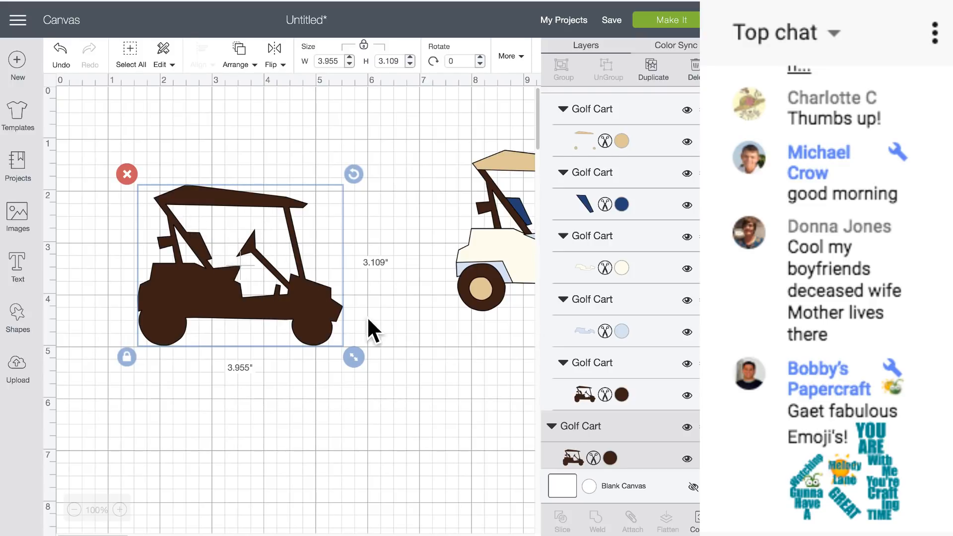
pyautogui.click(696, 529)
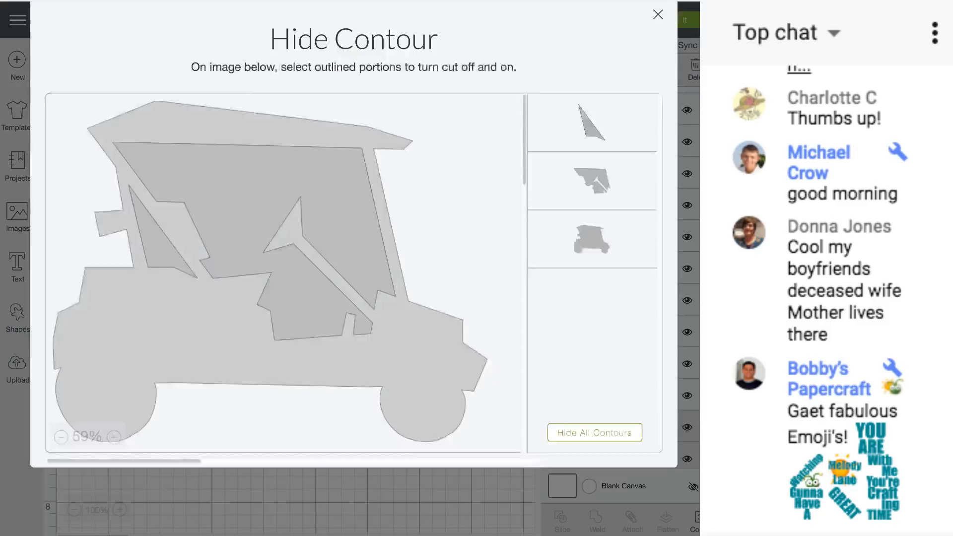
pyautogui.click(270, 203)
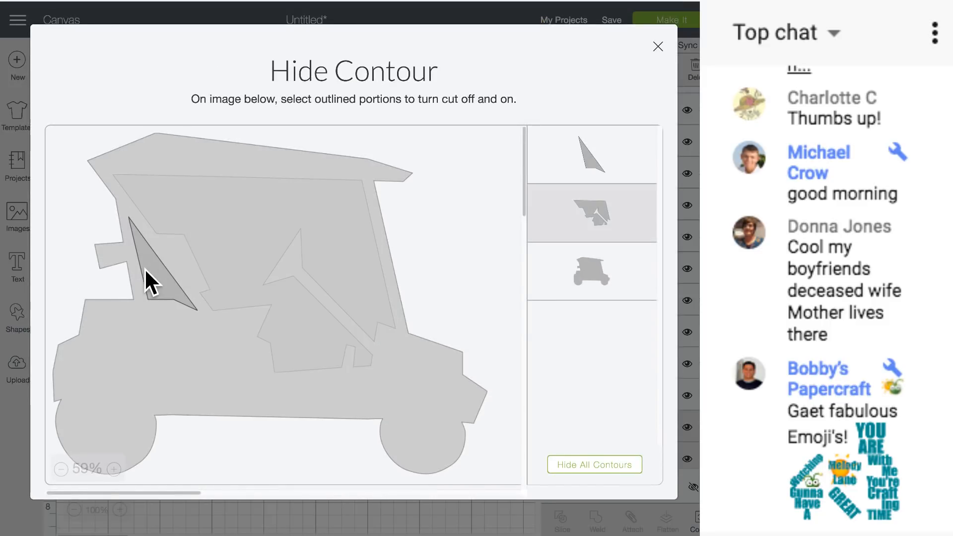
pyautogui.click(144, 268)
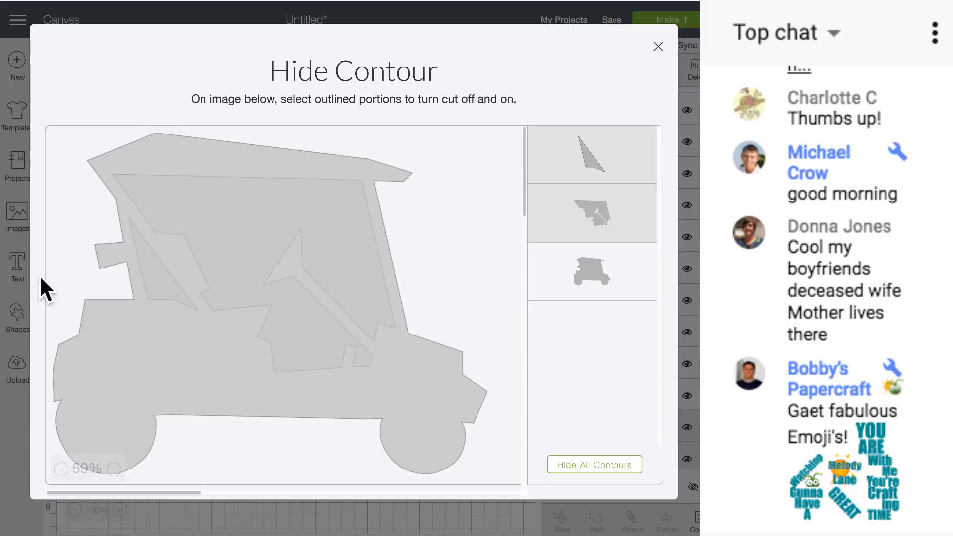
pyautogui.click(10, 282)
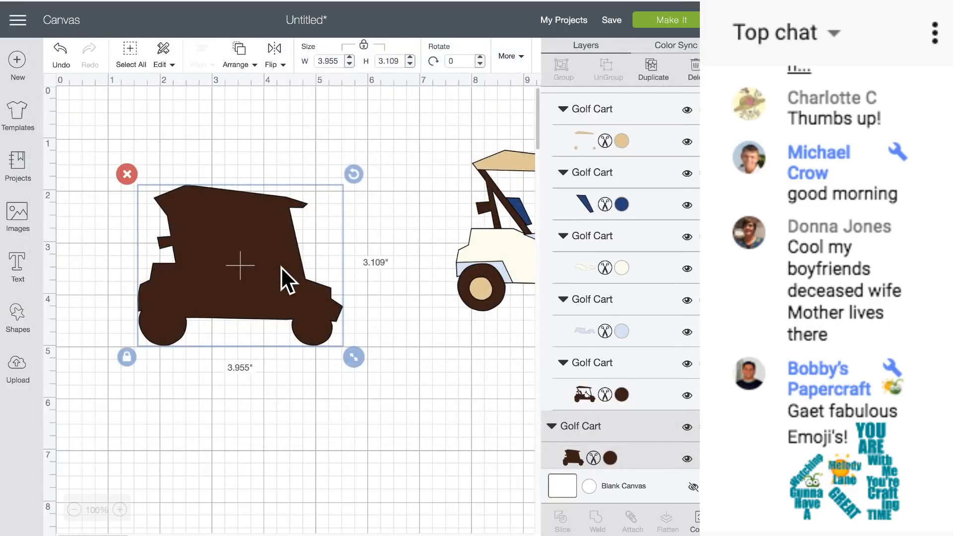
# Step: Duplicate the solid golf cart silhouette and arrange the two copies one above the other with a small gap
pyautogui.moveTo(261, 266); pyautogui.dragTo(320, 261)
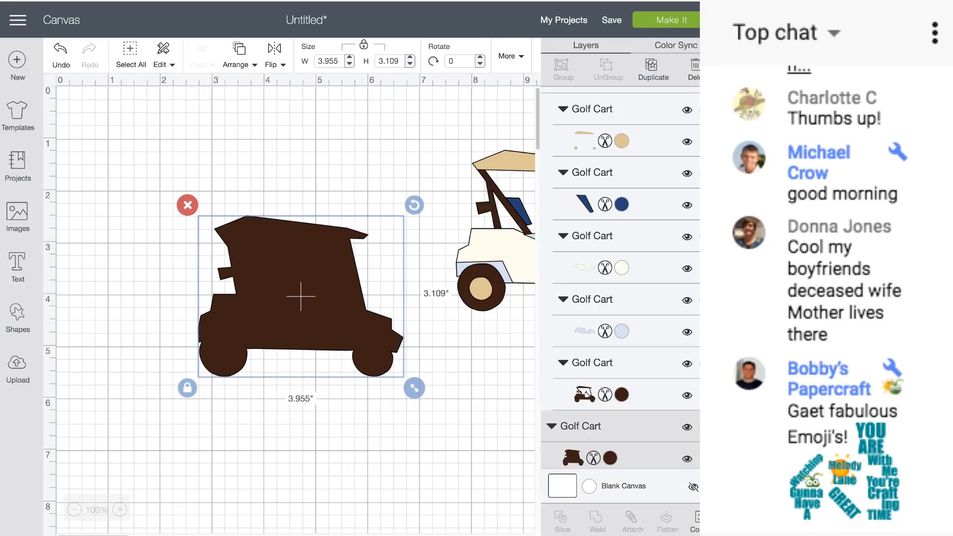
pyautogui.click(655, 70)
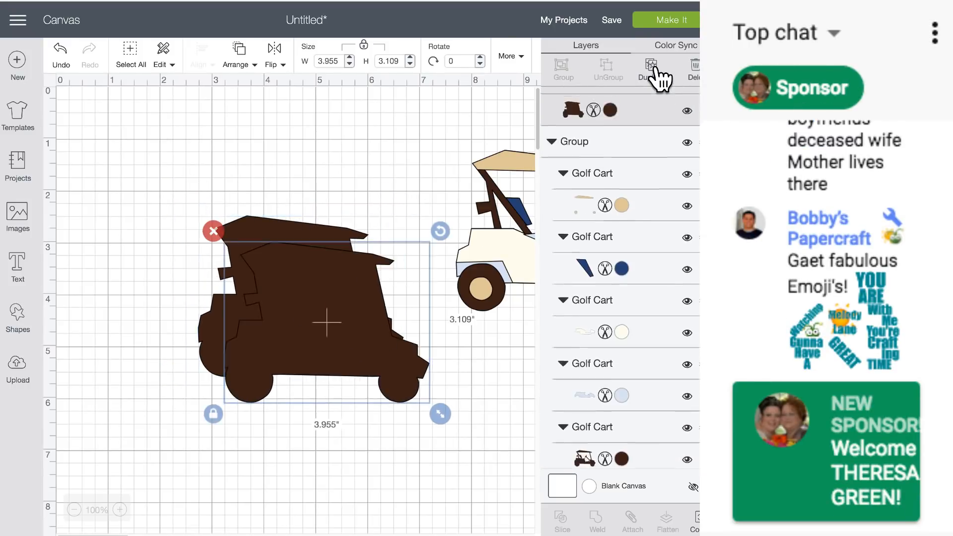
pyautogui.moveTo(349, 327); pyautogui.dragTo(325, 373)
pyautogui.moveTo(305, 250); pyautogui.dragTo(314, 307)
pyautogui.moveTo(314, 371); pyautogui.dragTo(307, 185)
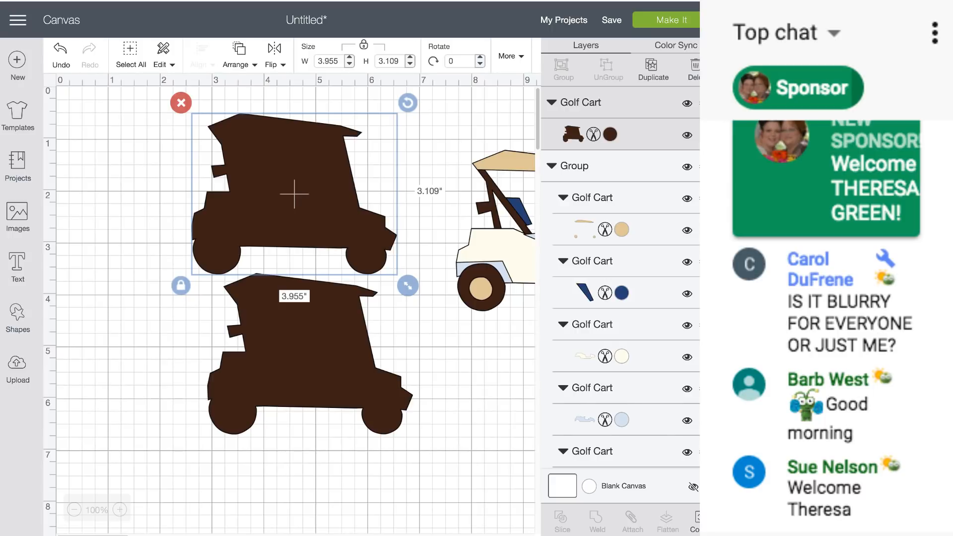
pyautogui.moveTo(257, 211)
pyautogui.mouseDown()
pyautogui.moveTo(208, 213)
pyautogui.moveTo(242, 218)
pyautogui.mouseUp()
pyautogui.moveTo(251, 148); pyautogui.dragTo(345, 125)
pyautogui.moveTo(303, 315); pyautogui.dragTo(302, 335)
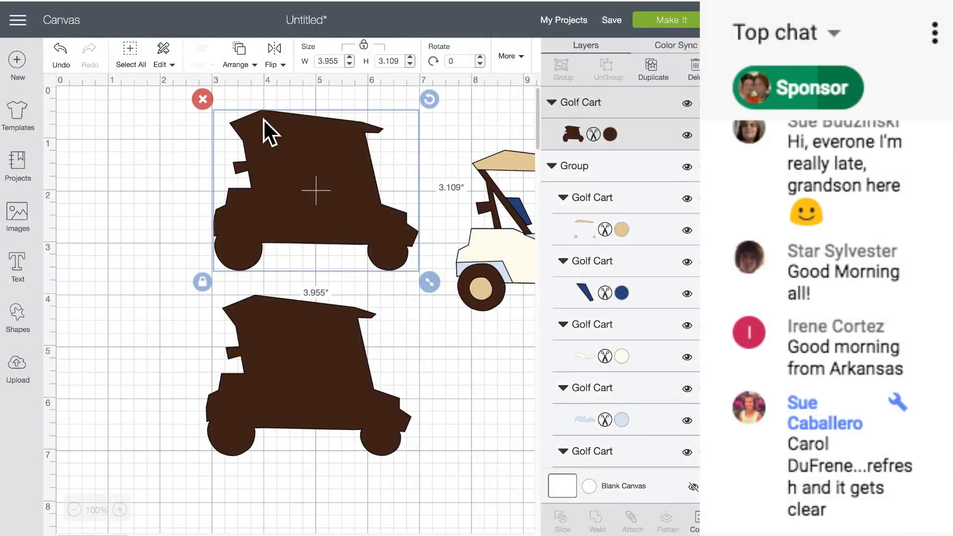
# Step: Flip the upper golf cart silhouette vertically so the two roofs face each other, and deselect it
pyautogui.click(276, 60)
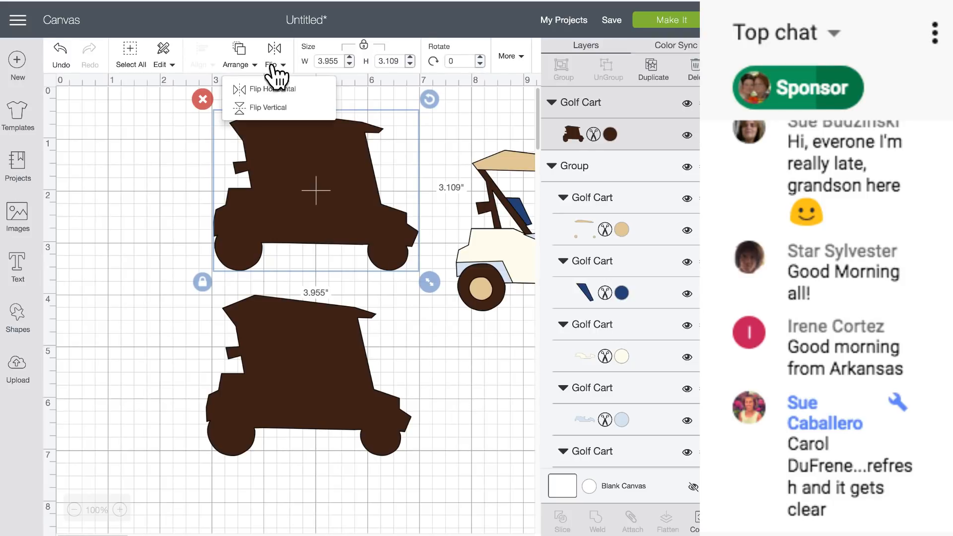
pyautogui.click(286, 106)
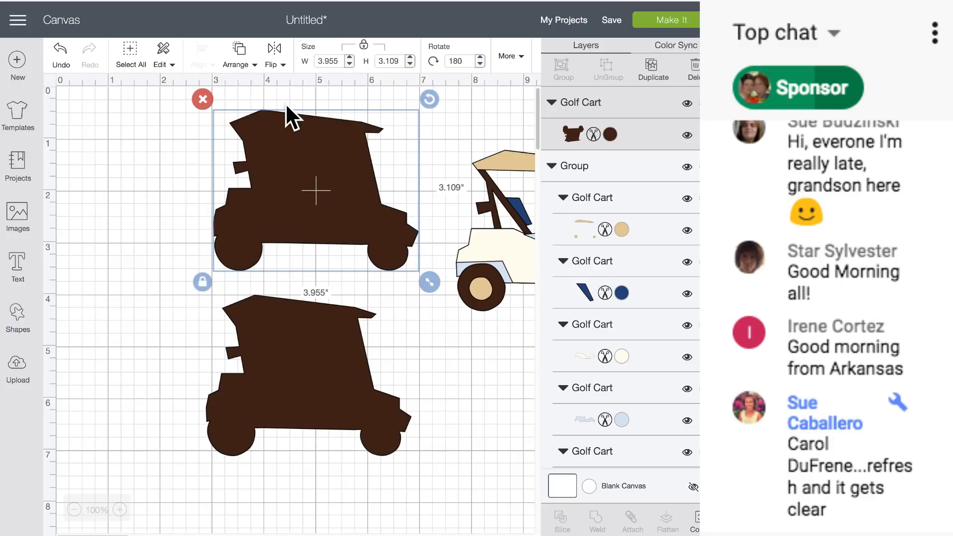
pyautogui.click(276, 57)
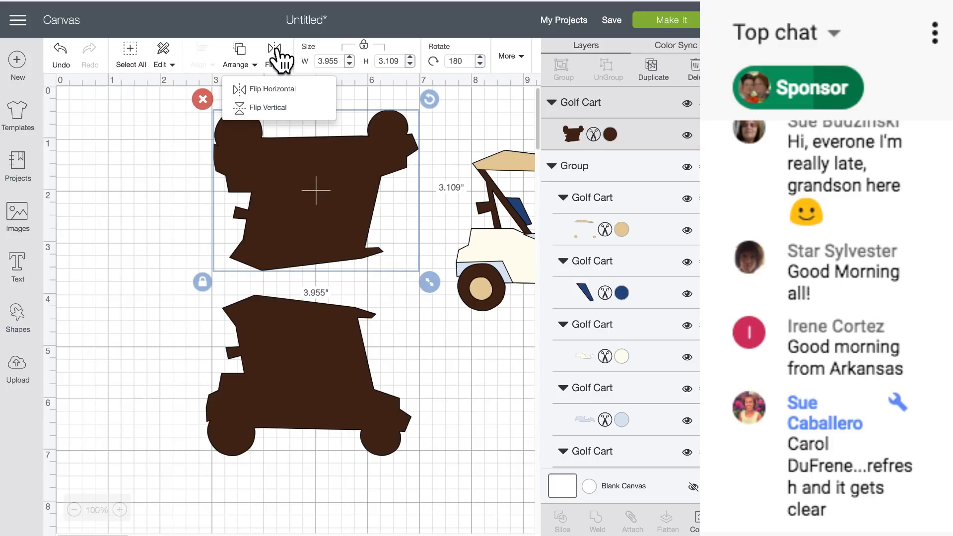
pyautogui.click(166, 183)
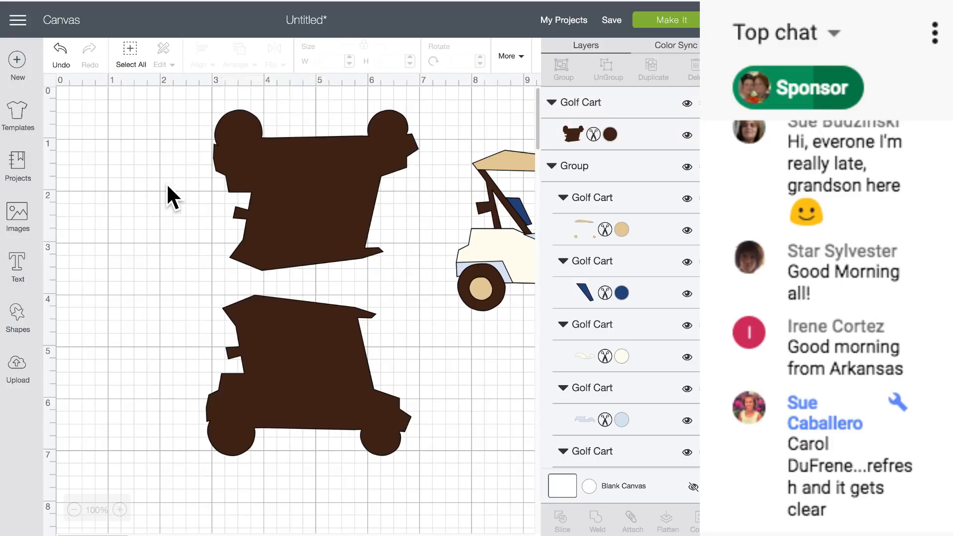
# Step: Tilt the flipped upper golf cart silhouette counterclockwise, shift it toward the upper left, and move the lower silhouette down to make room
pyautogui.moveTo(351, 215); pyautogui.dragTo(324, 224)
pyautogui.moveTo(401, 108); pyautogui.dragTo(316, 88)
pyautogui.moveTo(294, 383); pyautogui.dragTo(295, 435)
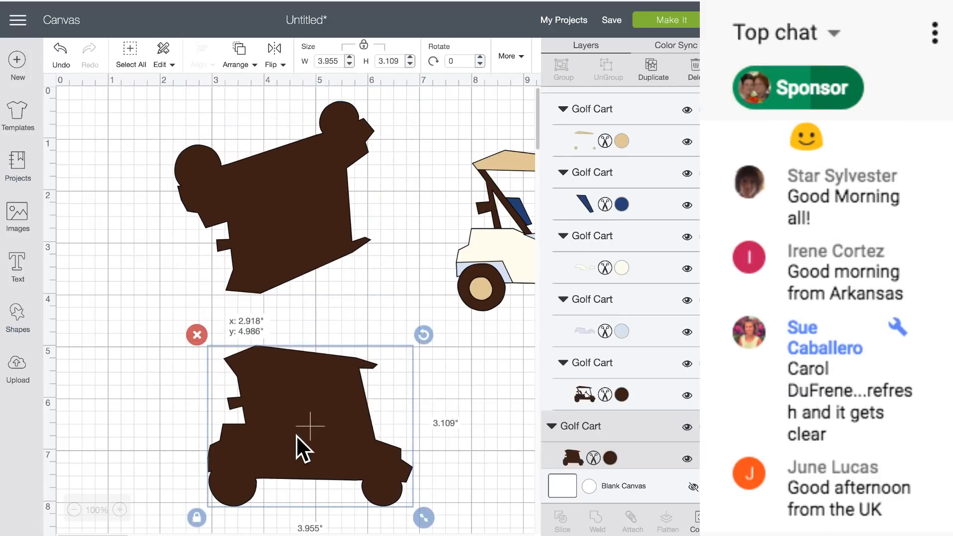
# Step: Rotate the upper silhouette to about 135.67° and position its short slanted roof edge against the matching edge of the lower silhouette
pyautogui.moveTo(285, 210)
pyautogui.mouseDown()
pyautogui.moveTo(260, 188)
pyautogui.moveTo(270, 207)
pyautogui.mouseUp()
pyautogui.moveTo(367, 119); pyautogui.dragTo(293, 105)
pyautogui.moveTo(286, 196); pyautogui.dragTo(261, 220)
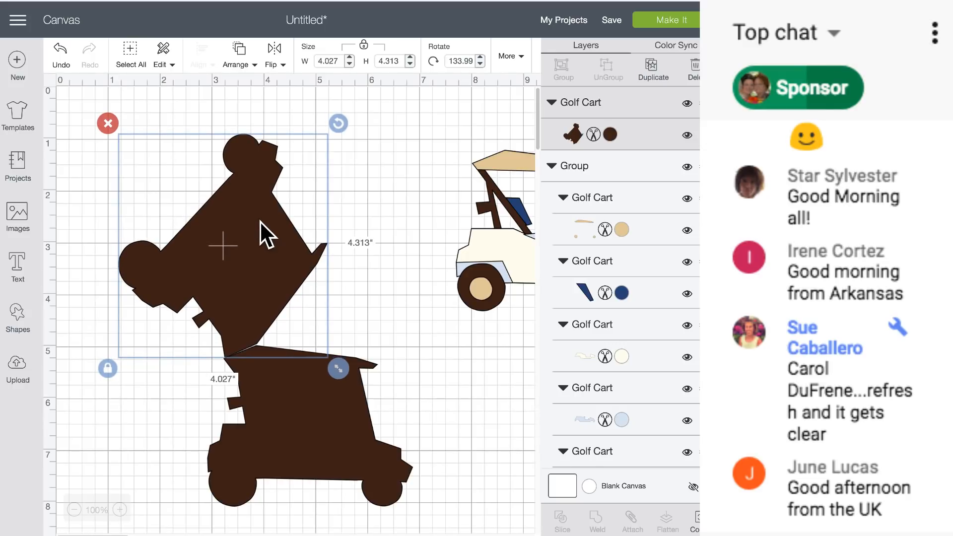
pyautogui.moveTo(343, 122); pyautogui.dragTo(346, 124)
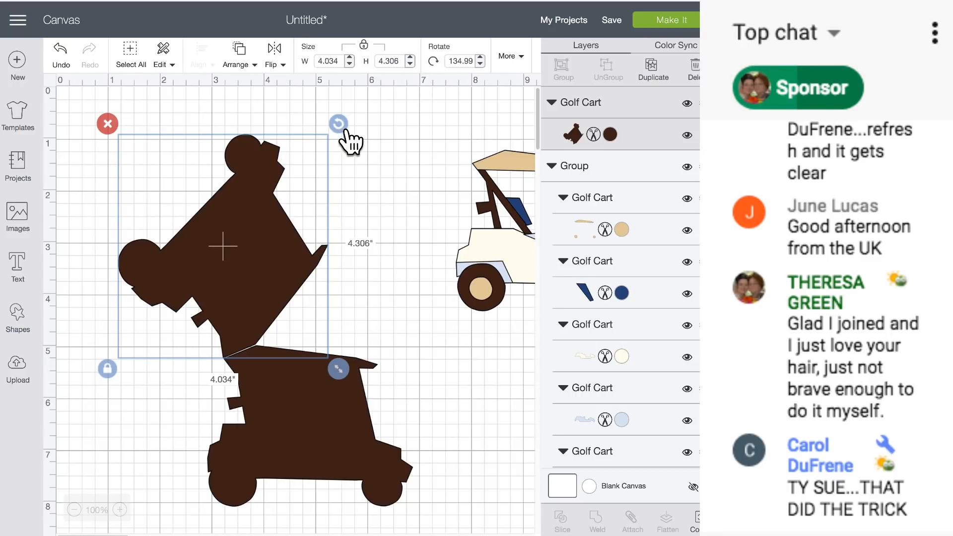
pyautogui.moveTo(344, 121); pyautogui.dragTo(345, 125)
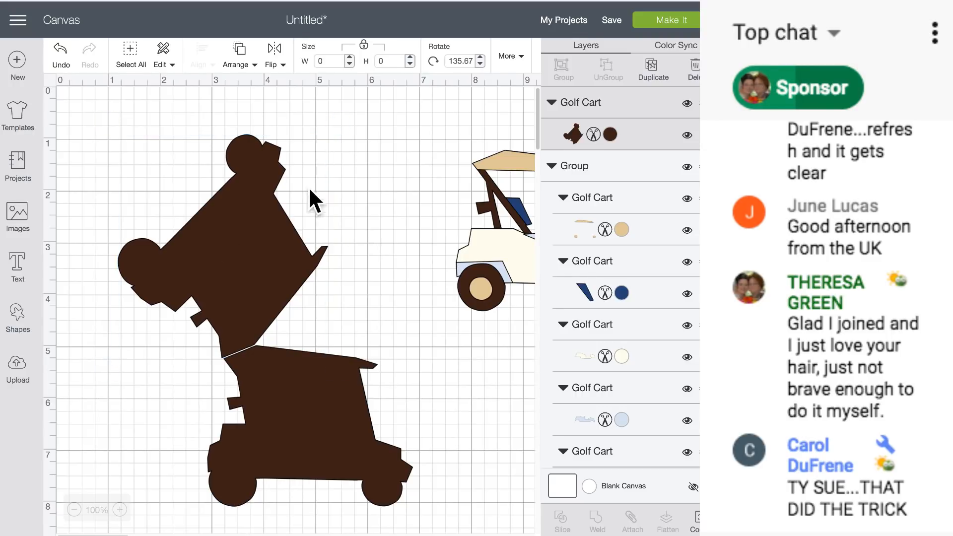
pyautogui.click(269, 231)
pyautogui.moveTo(269, 230); pyautogui.dragTo(269, 231)
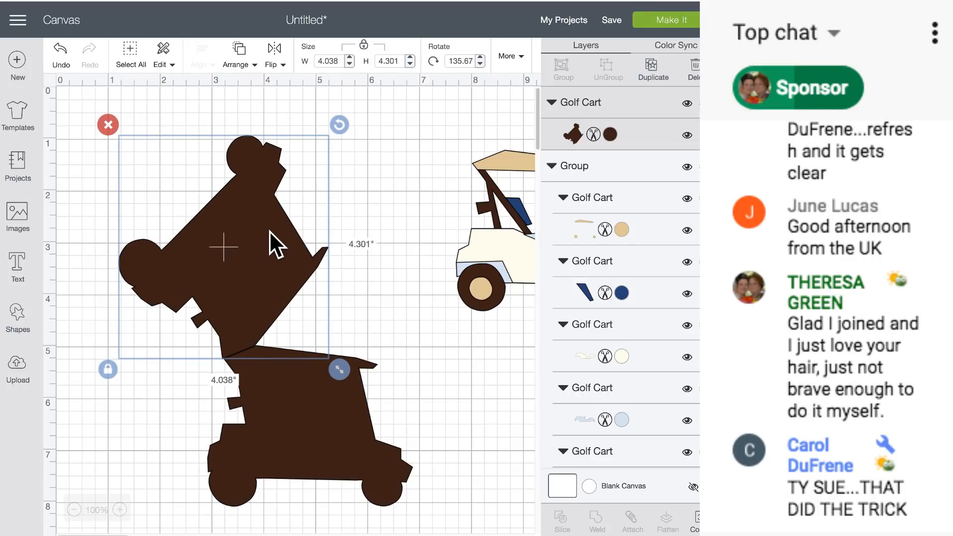
# Step: Recolor the lower golf cart silhouette from the basic colors to light beige
pyautogui.click(119, 510)
pyautogui.click(120, 510)
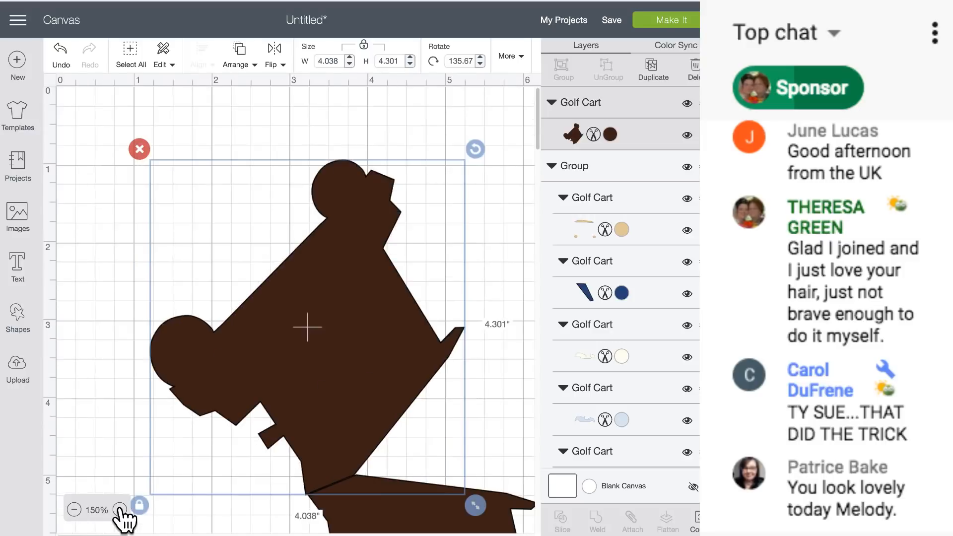
pyautogui.click(120, 510)
pyautogui.scroll(3, 178, 356)
pyautogui.hscroll(5, 177, 356)
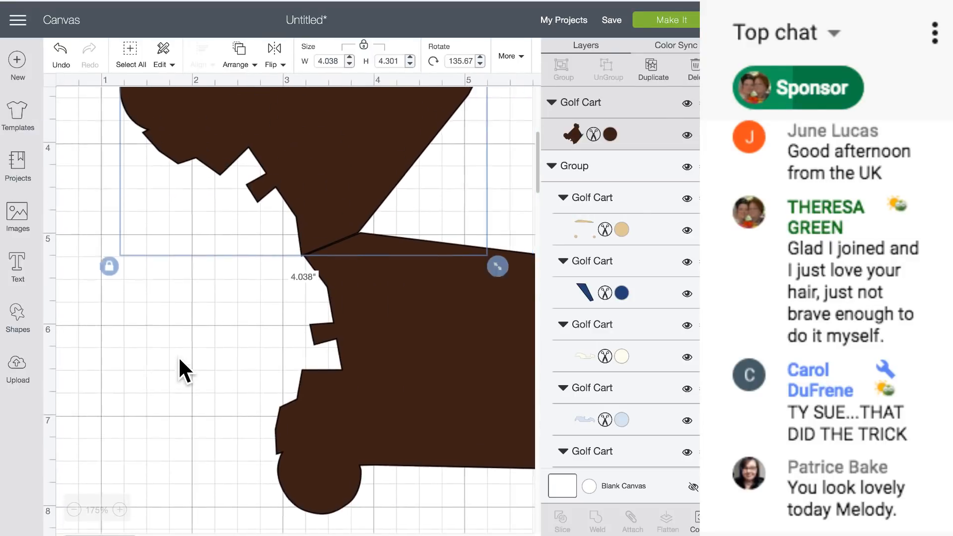
pyautogui.click(283, 342)
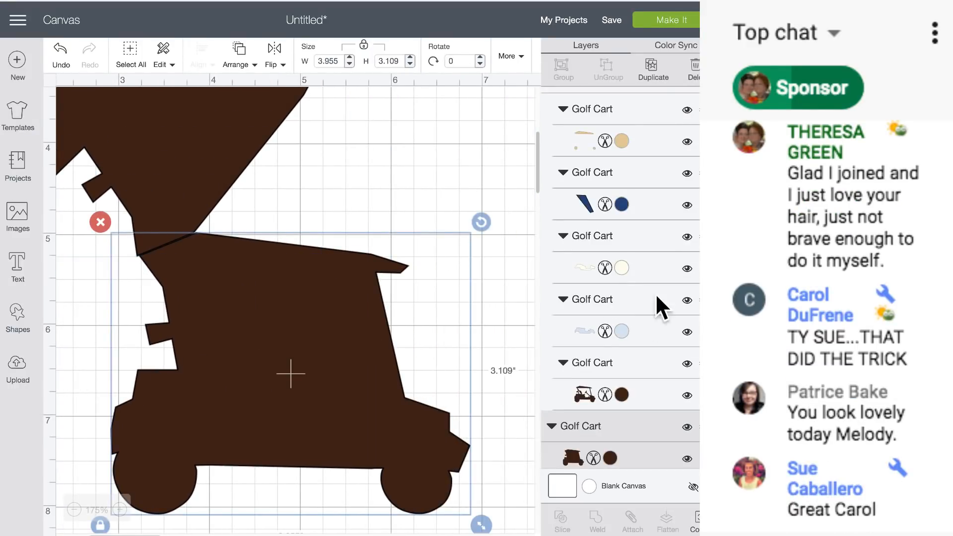
pyautogui.click(610, 457)
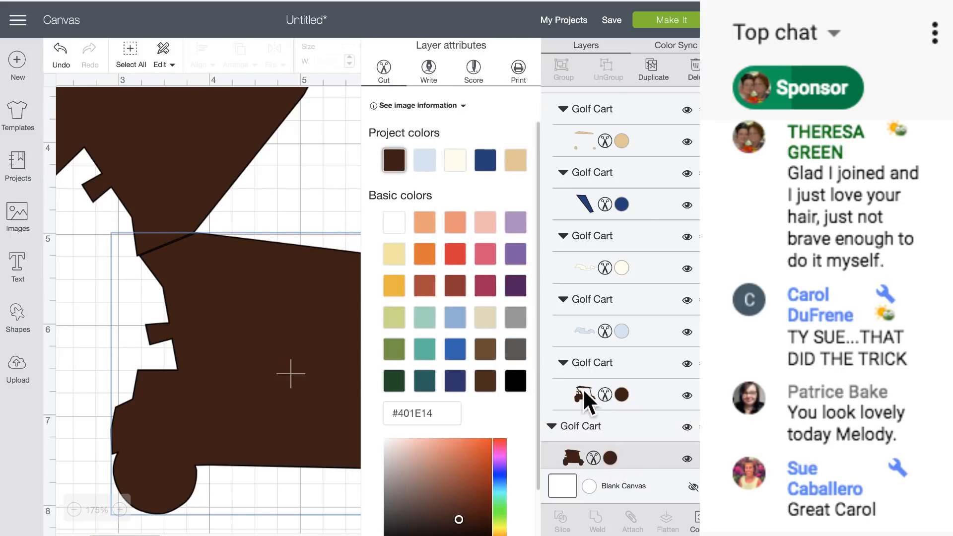
pyautogui.click(475, 320)
# Step: Recolor the upper, rotated golf cart silhouette to the same light beige and deselect it
pyautogui.click(168, 158)
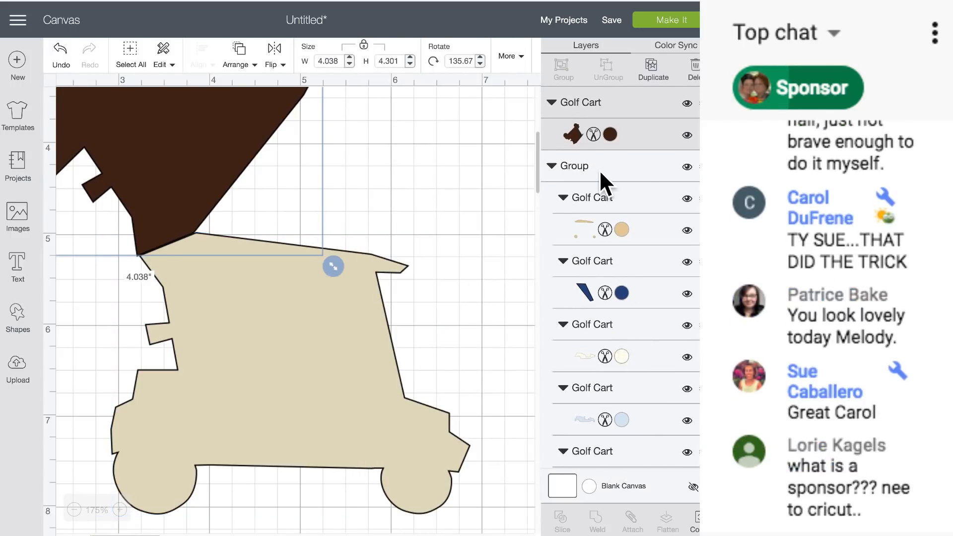
pyautogui.click(611, 130)
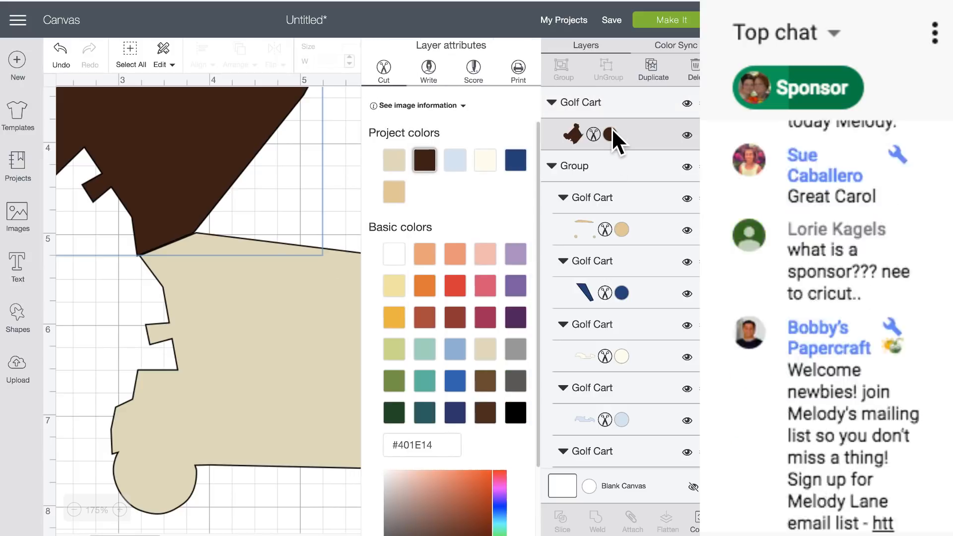
pyautogui.click(486, 347)
pyautogui.click(144, 323)
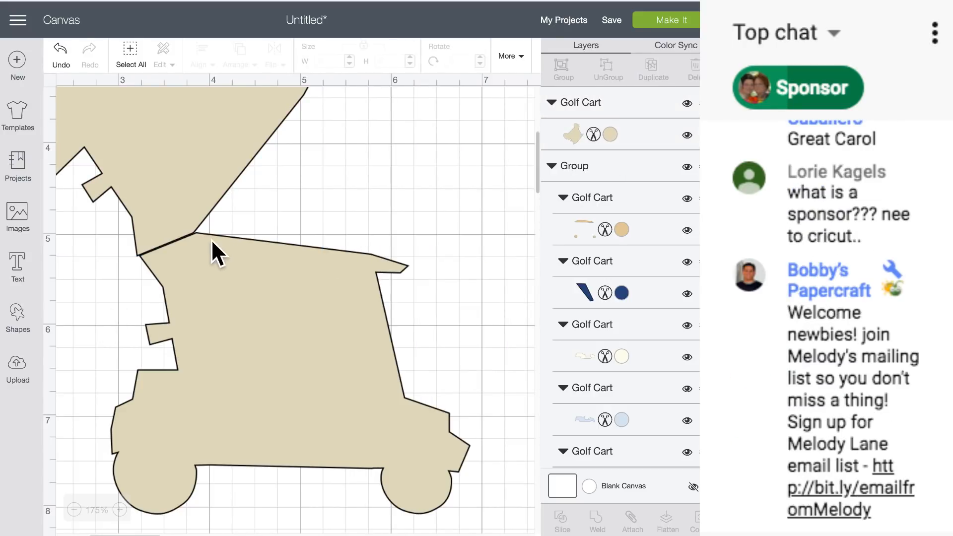
# Step: Nudge the upper silhouette slightly right so the two slanted roof edges meet along a single line
pyautogui.click(192, 253)
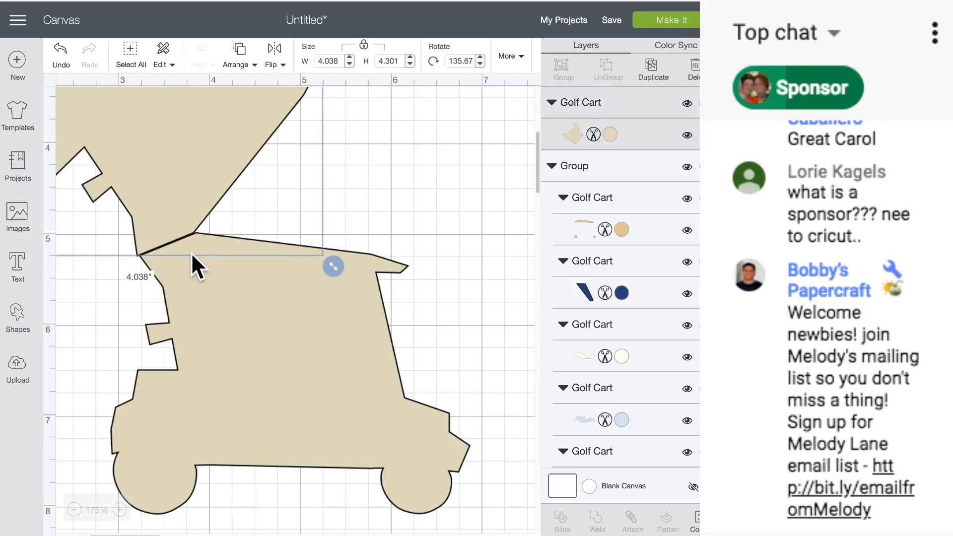
pyautogui.moveTo(180, 207); pyautogui.dragTo(185, 208)
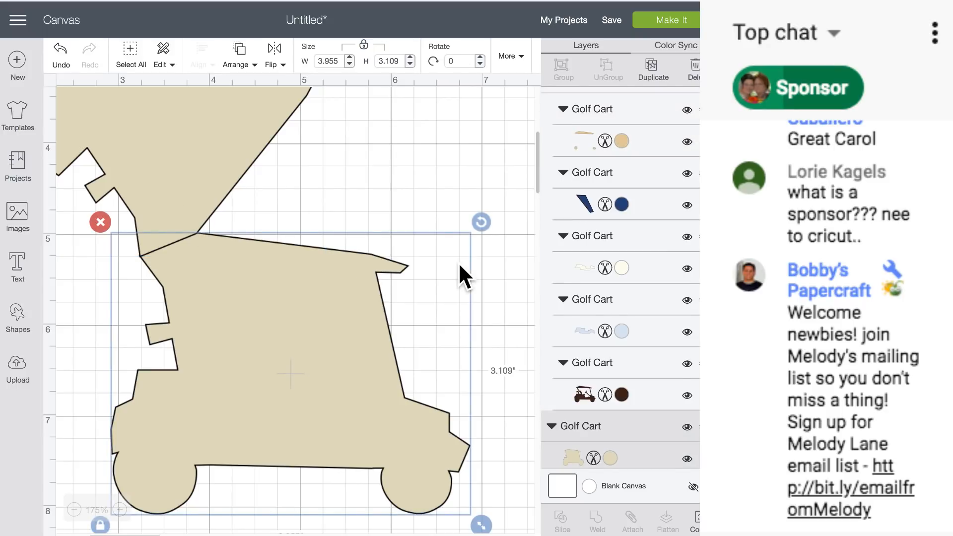
pyautogui.click(237, 294)
pyautogui.click(364, 165)
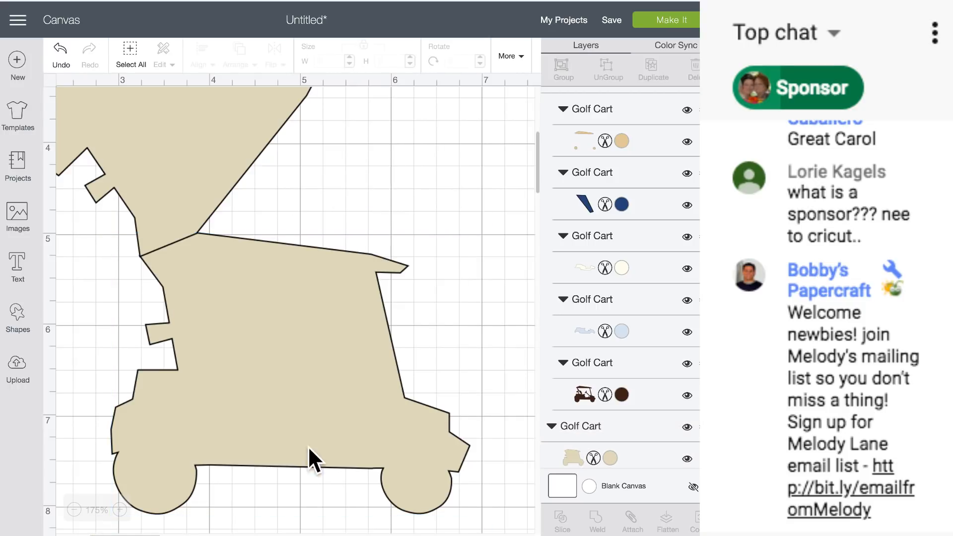
# Step: Weld the two touching golf cart silhouettes into one shape and undo the weld
pyautogui.moveTo(357, 172); pyautogui.dragTo(163, 281)
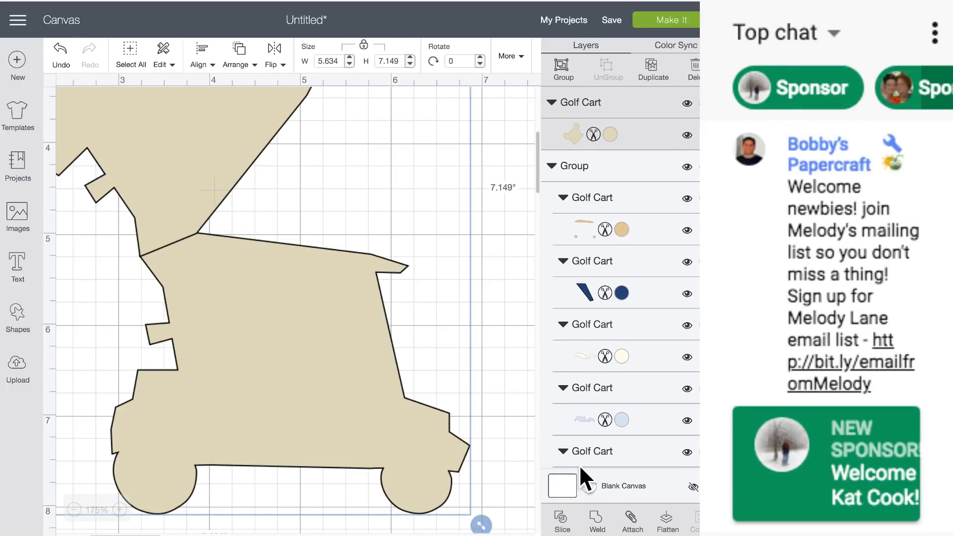
pyautogui.click(597, 521)
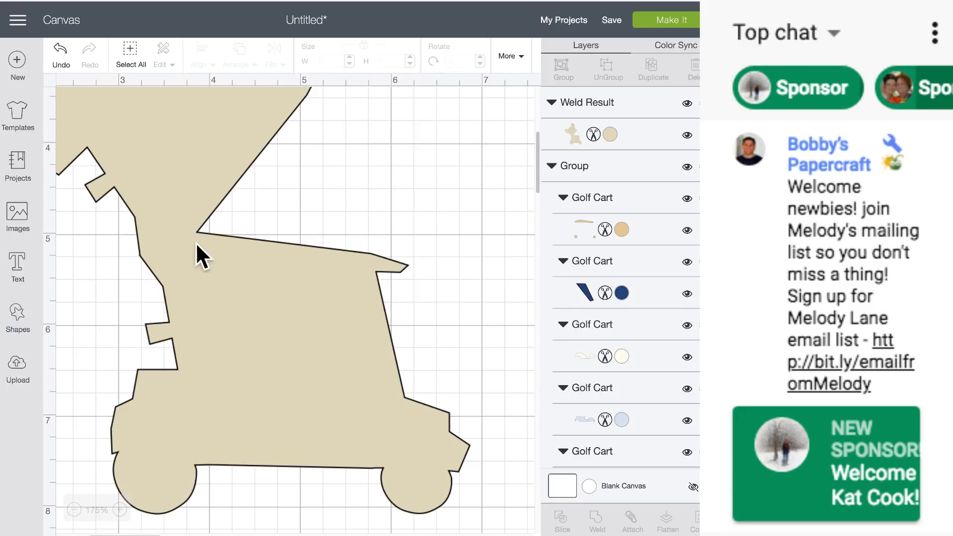
pyautogui.click(61, 50)
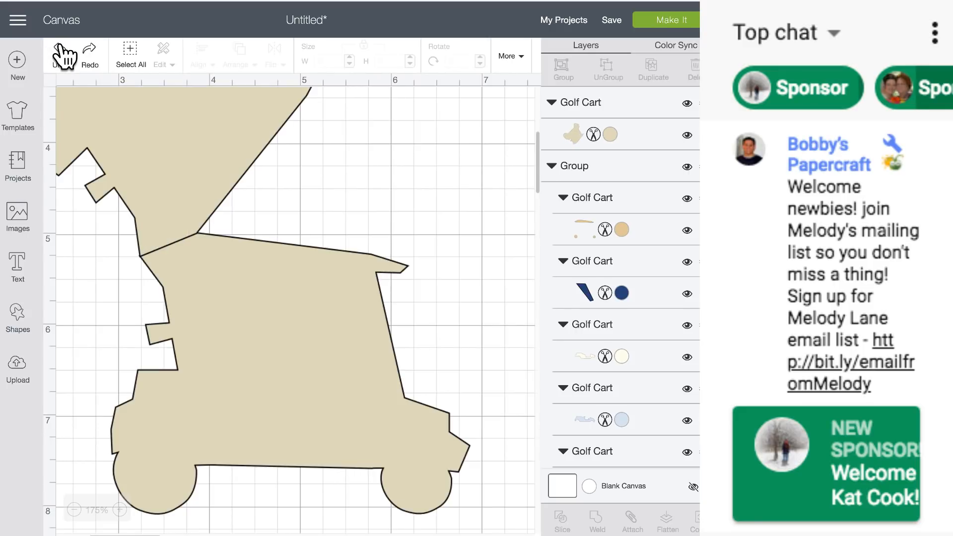
# Step: Shift the lower silhouette slightly down to leave a small gap at the roof joint, and weld both silhouettes
pyautogui.click(275, 335)
pyautogui.moveTo(275, 336); pyautogui.dragTo(275, 336)
pyautogui.click(391, 172)
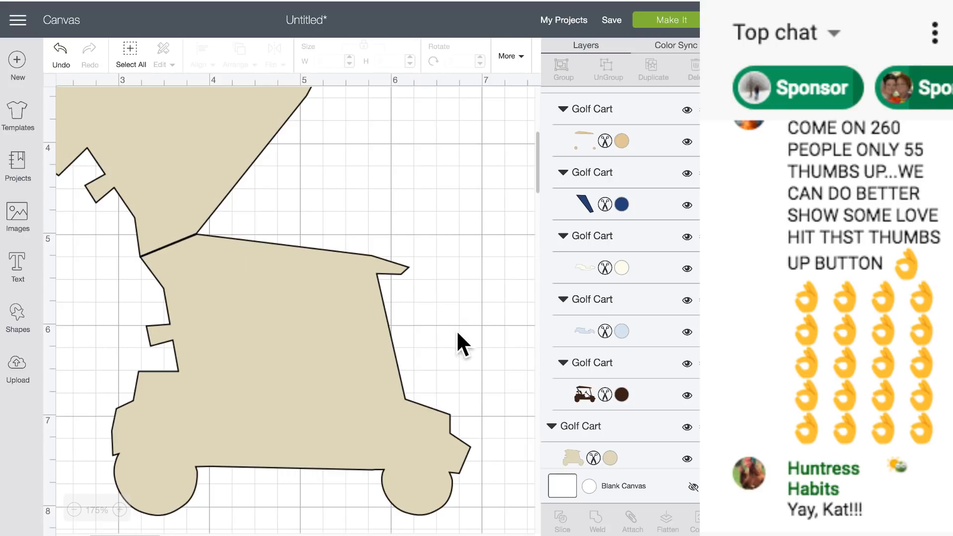
pyautogui.click(461, 258)
pyautogui.moveTo(505, 261); pyautogui.dragTo(123, 196)
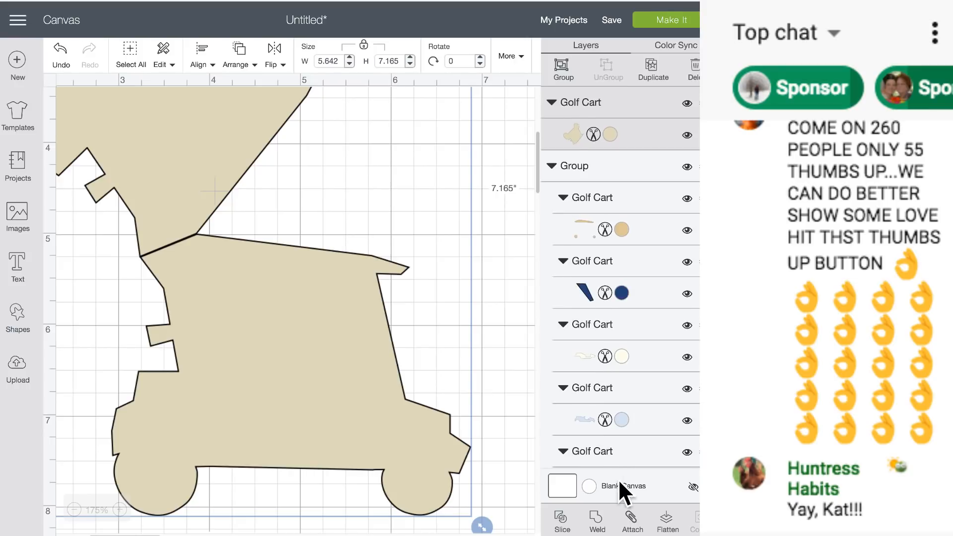
pyautogui.click(598, 520)
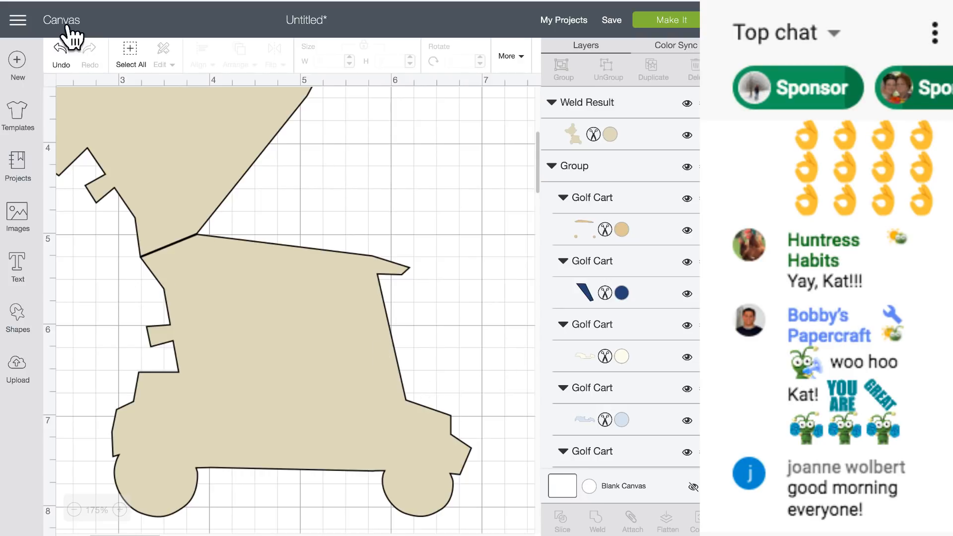
# Step: Undo the weld and the preceding position changes, and redo the beige recoloring of both silhouettes
pyautogui.click(60, 52)
pyautogui.click(60, 52)
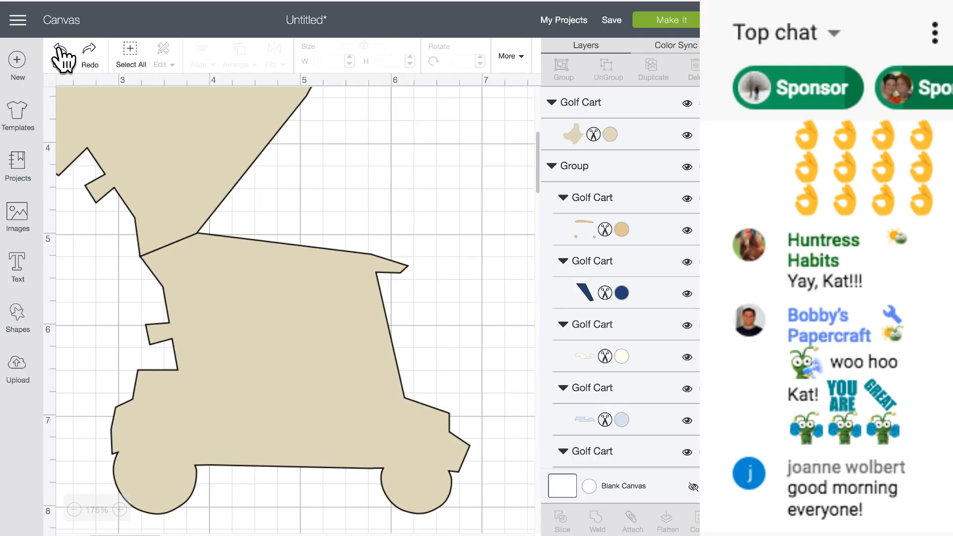
pyautogui.click(60, 52)
pyautogui.click(60, 52)
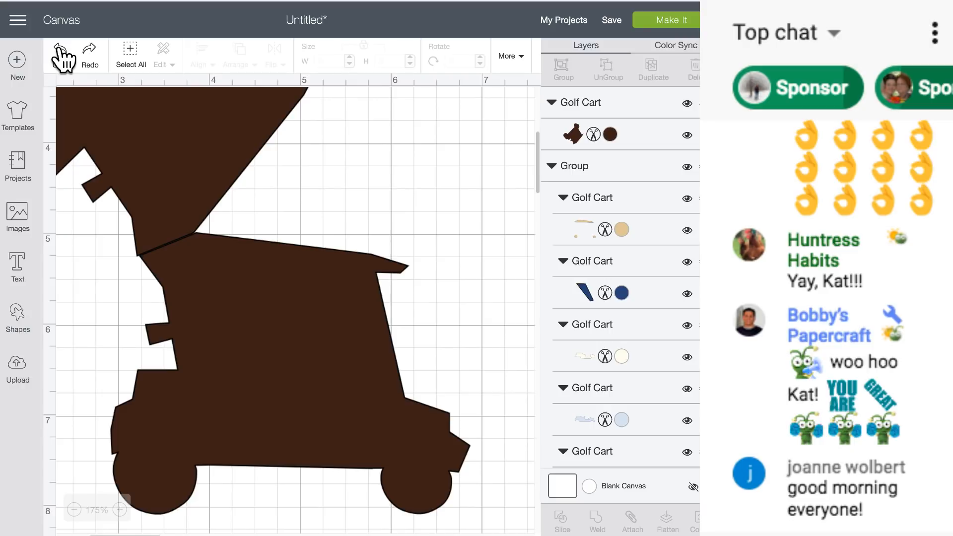
pyautogui.click(60, 52)
pyautogui.click(91, 52)
pyautogui.click(91, 52)
pyautogui.click(91, 52)
# Step: Nudge the upper silhouette slightly right and down so its slanted roof edge meets the lower silhouette, and deselect it
pyautogui.click(189, 241)
pyautogui.moveTo(190, 241); pyautogui.dragTo(194, 243)
pyautogui.click(410, 209)
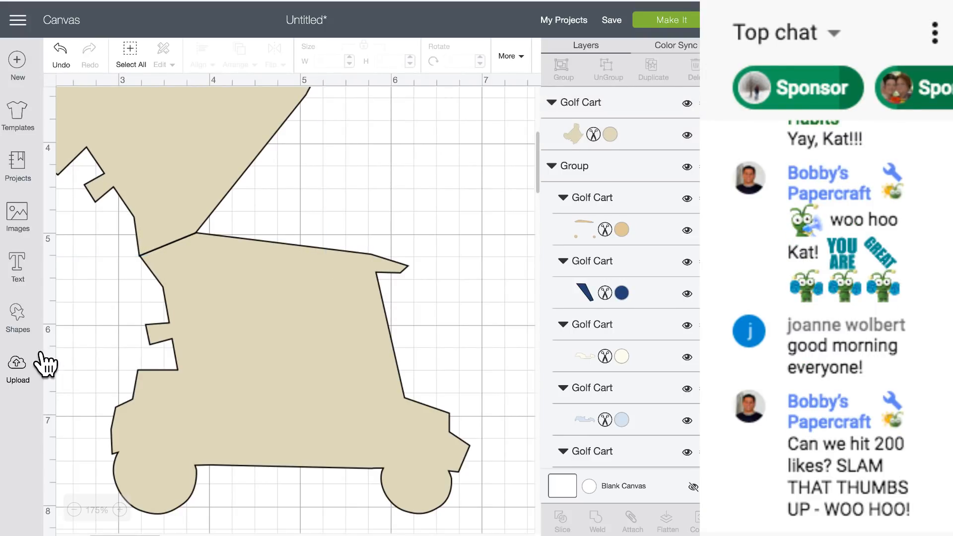
# Step: Add a square about 0.45 in wide over the roof joint, rotate it to about 330.45°, and enlarge it slightly
pyautogui.click(18, 316)
pyautogui.click(74, 224)
pyautogui.moveTo(210, 205); pyautogui.dragTo(166, 228)
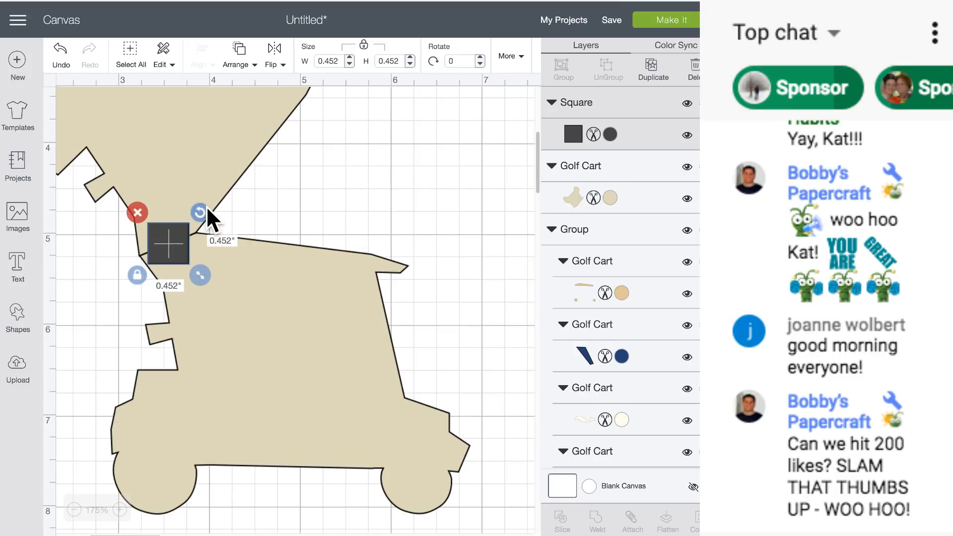
pyautogui.moveTo(201, 208); pyautogui.dragTo(180, 191)
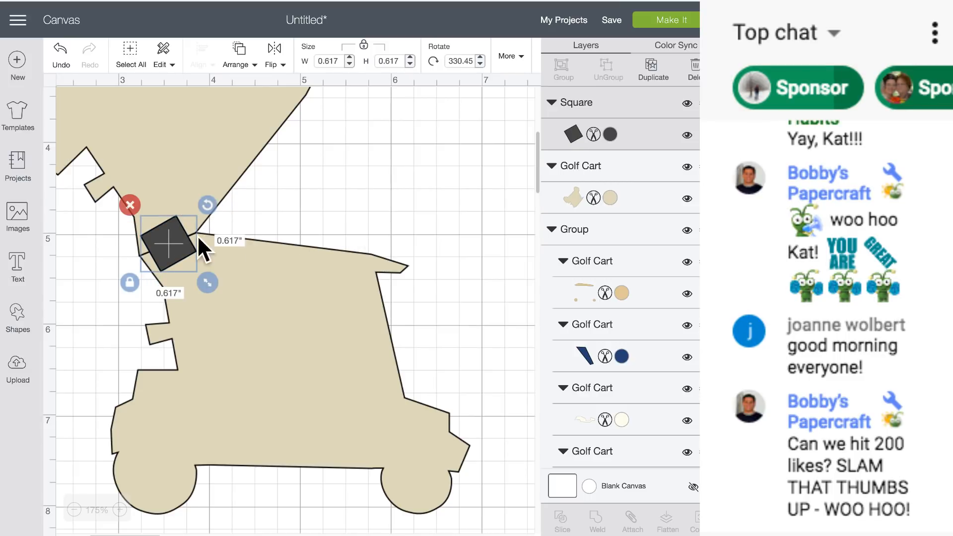
pyautogui.moveTo(211, 282); pyautogui.dragTo(224, 284)
# Step: Select the square together with both golf cart silhouettes and weld them into one card base
pyautogui.click(257, 233)
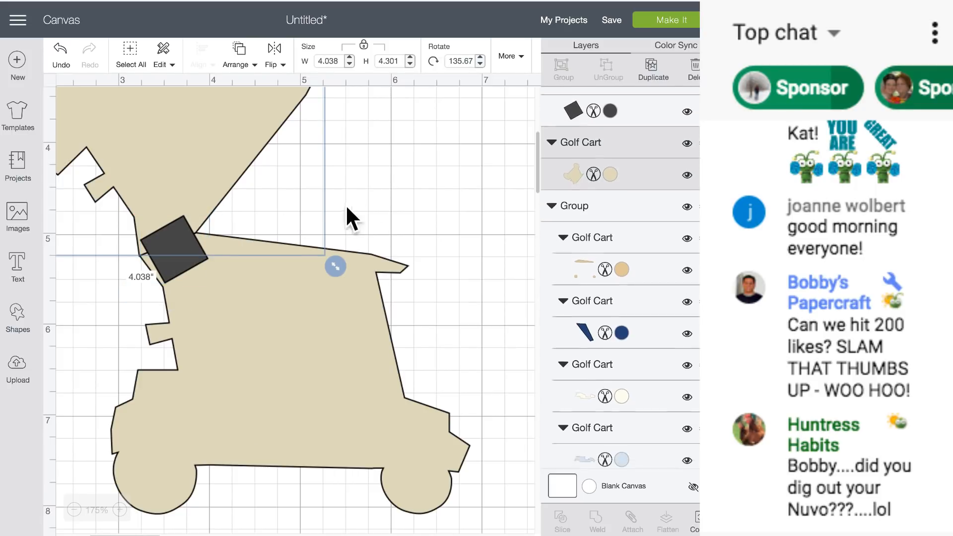
pyautogui.moveTo(424, 210); pyautogui.dragTo(53, 258)
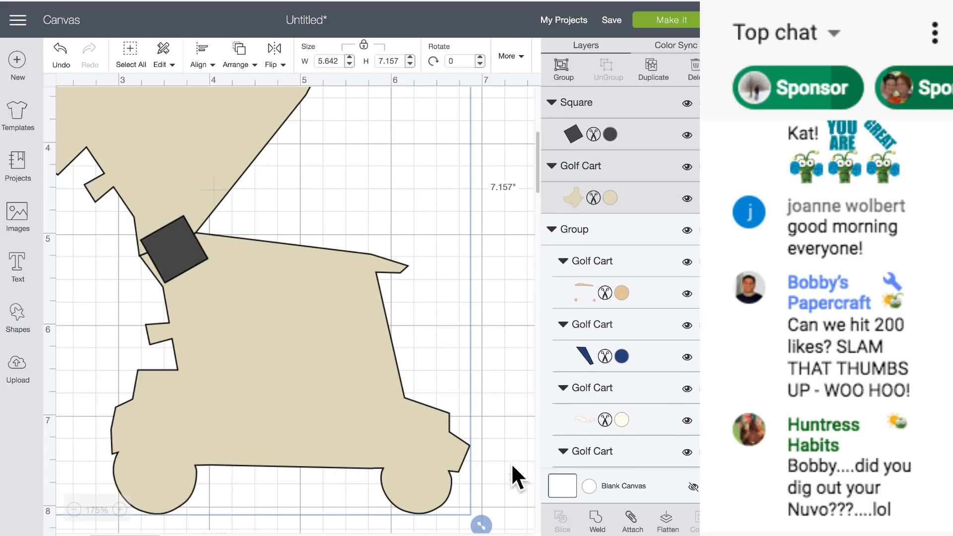
pyautogui.click(604, 524)
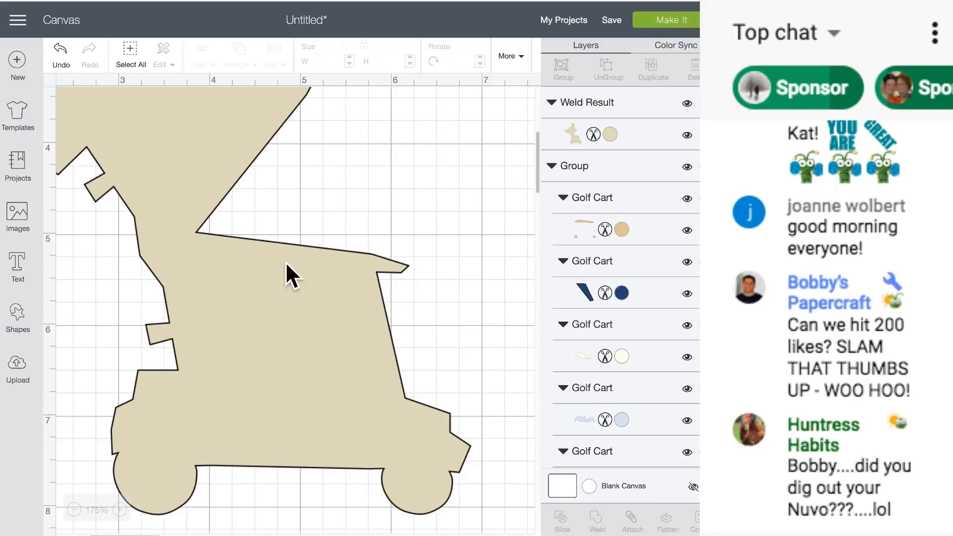
# Step: Bring the layered golf cart group to the front over the base's lower half, and move it back beside the welded base
pyautogui.scroll(5, 301, 255)
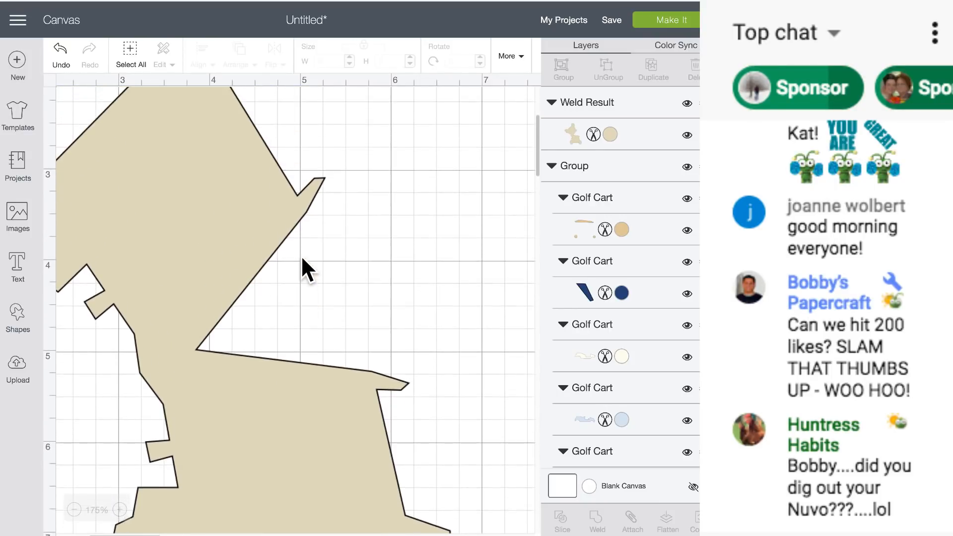
pyautogui.scroll(-2, 301, 255)
pyautogui.hscroll(-4, 301, 255)
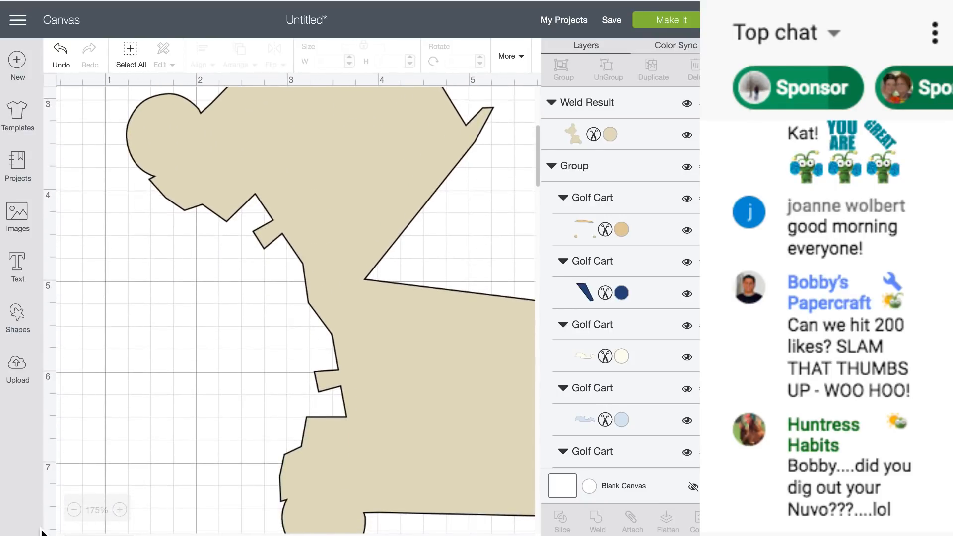
pyautogui.click(75, 510)
pyautogui.click(74, 510)
pyautogui.click(74, 509)
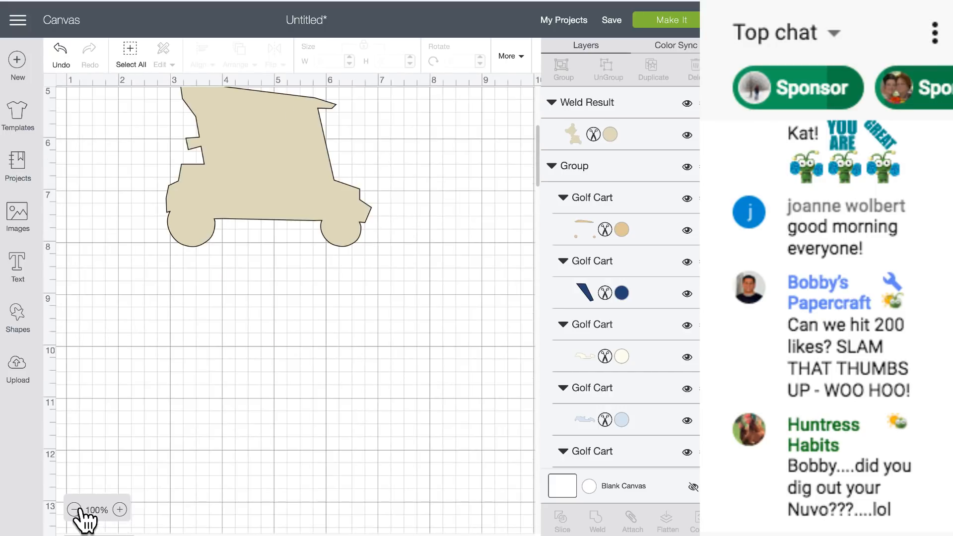
pyautogui.scroll(5, 235, 342)
pyautogui.hscroll(1, 235, 342)
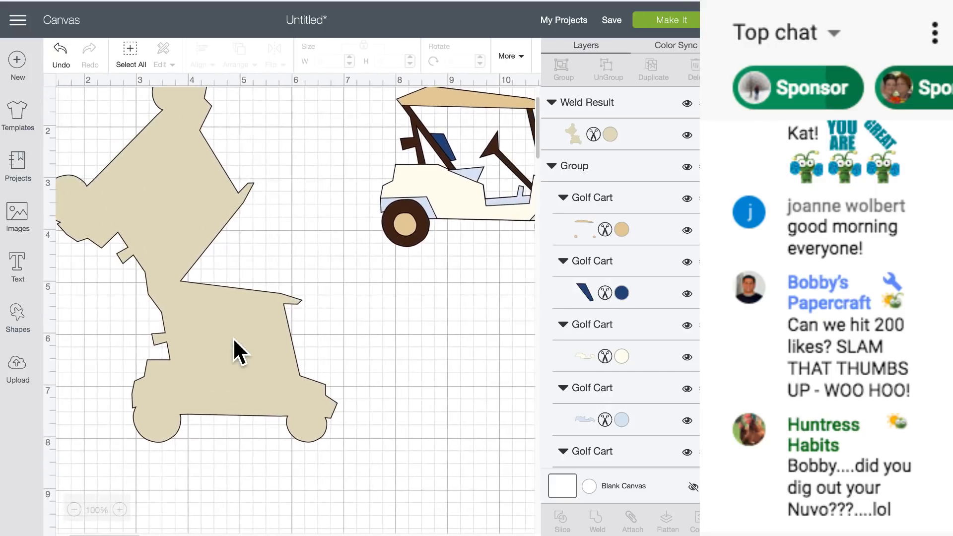
pyautogui.moveTo(498, 203); pyautogui.dragTo(256, 399)
pyautogui.click(241, 59)
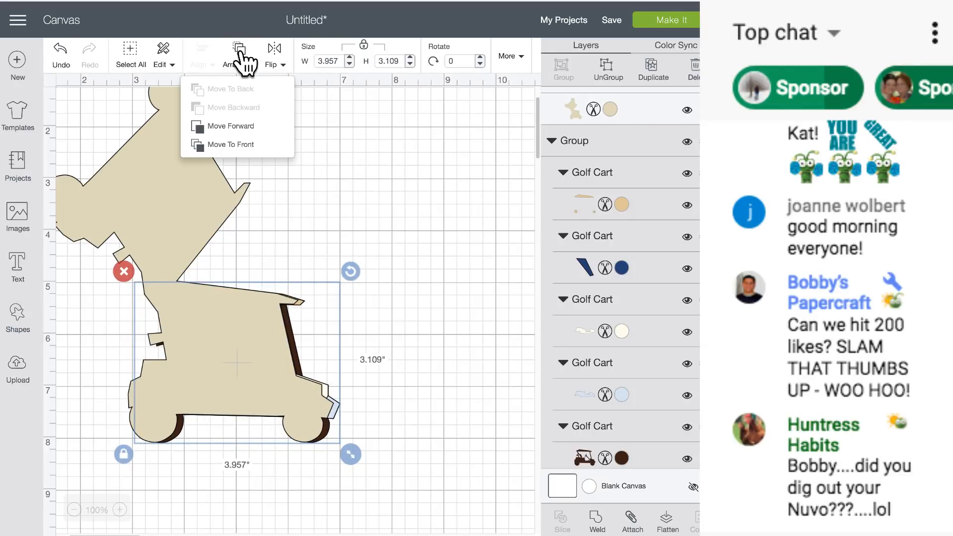
pyautogui.click(253, 144)
pyautogui.moveTo(209, 287); pyautogui.dragTo(403, 148)
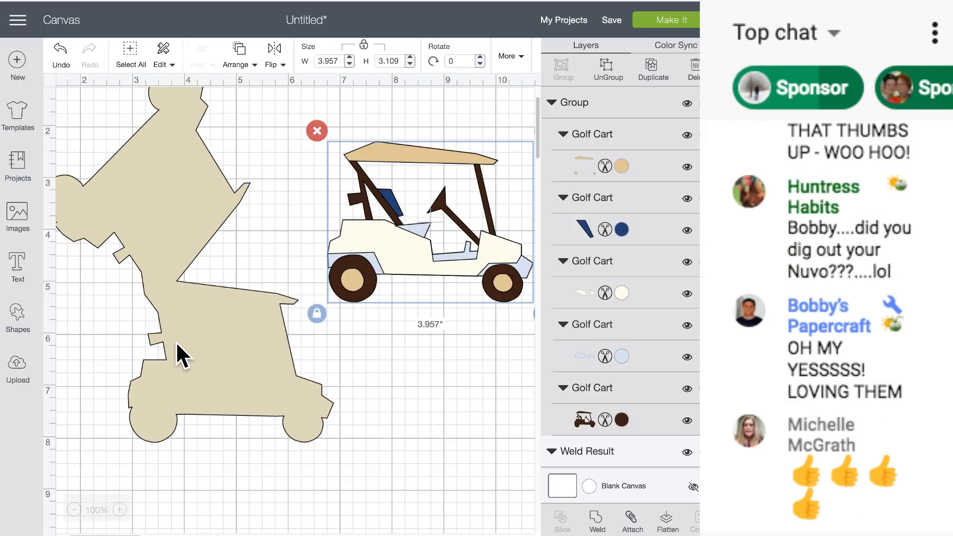
# Step: Add a score line, shorten it to about 0.64 in, and angle it over the slanted roof joint of the welded base
pyautogui.click(20, 318)
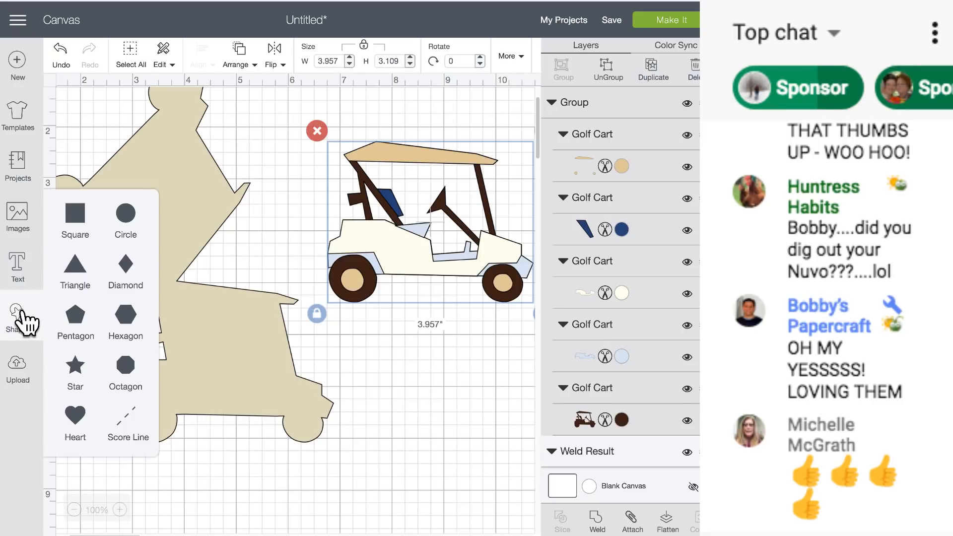
pyautogui.click(130, 424)
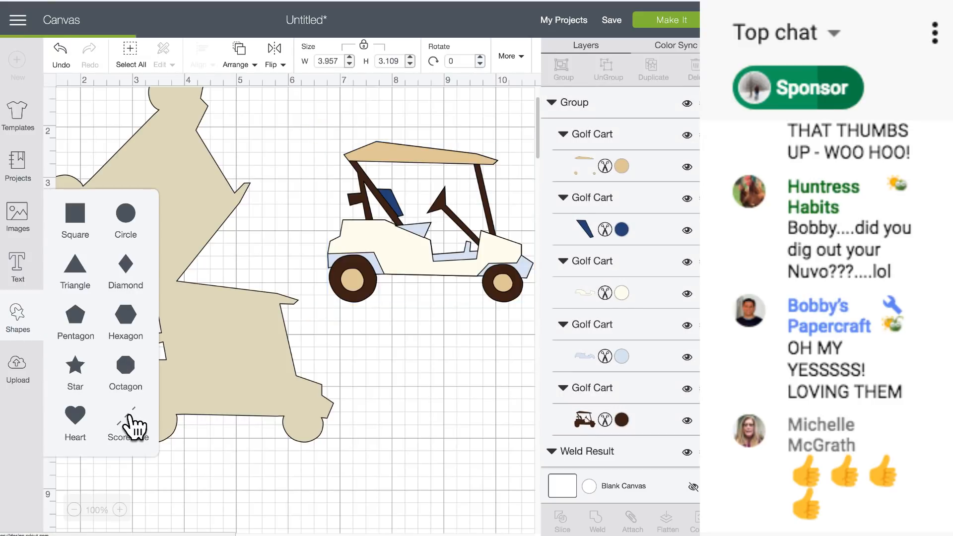
pyautogui.click(107, 165)
pyautogui.moveTo(106, 166); pyautogui.dragTo(140, 203)
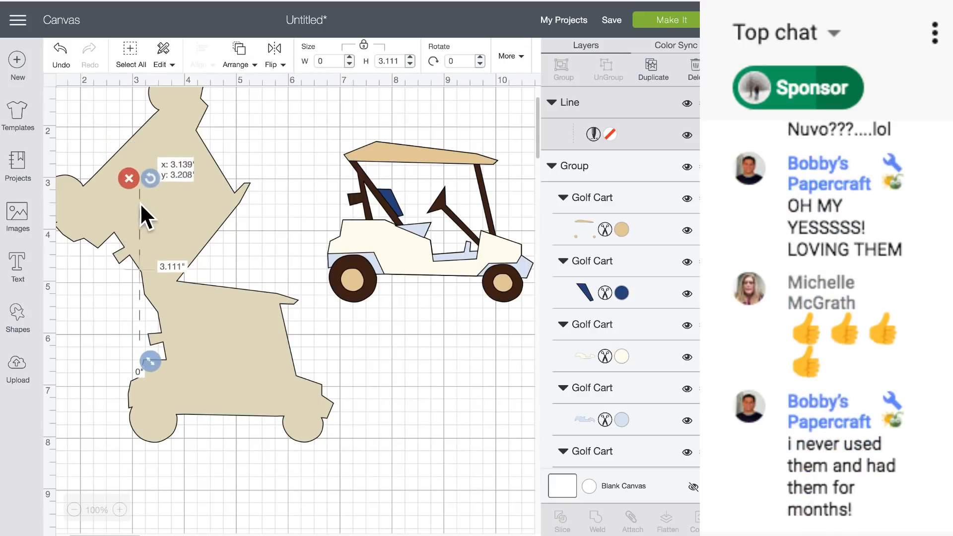
pyautogui.moveTo(150, 358); pyautogui.dragTo(155, 231)
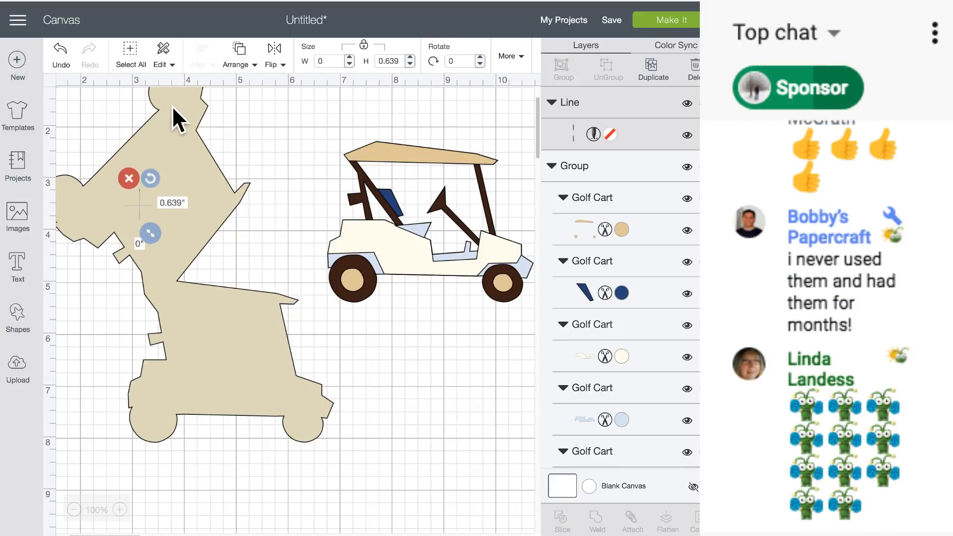
pyautogui.moveTo(154, 180); pyautogui.dragTo(166, 291)
# Step: Place the layered golf cart over the base's lower half and adjust the score line to the cart's slanted roof edge
pyautogui.moveTo(395, 150); pyautogui.dragTo(194, 292)
pyautogui.click(406, 192)
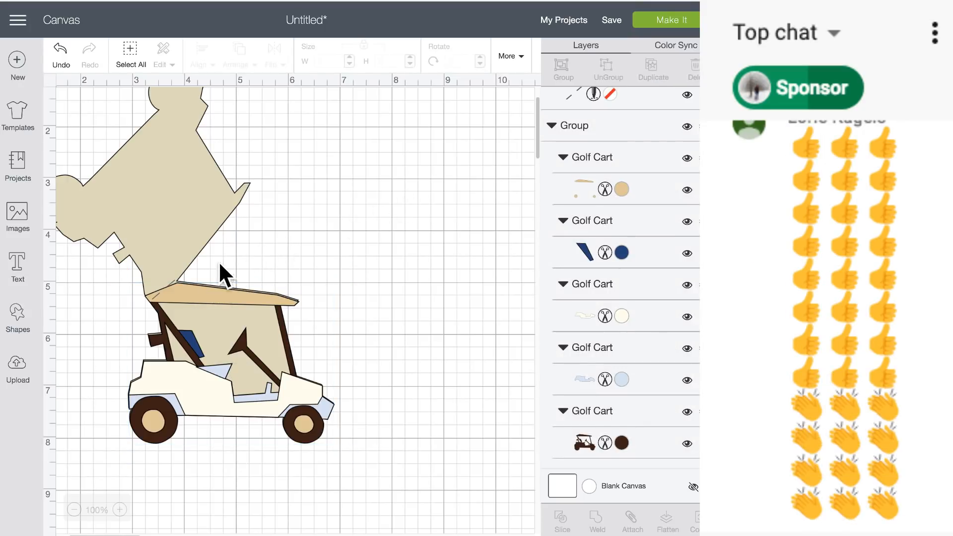
pyautogui.click(169, 284)
pyautogui.moveTo(184, 269); pyautogui.dragTo(163, 287)
pyautogui.click(249, 300)
pyautogui.moveTo(250, 299); pyautogui.dragTo(247, 299)
pyautogui.keyDown('shift'); pyautogui.click(195, 276); pyautogui.keyUp('shift')
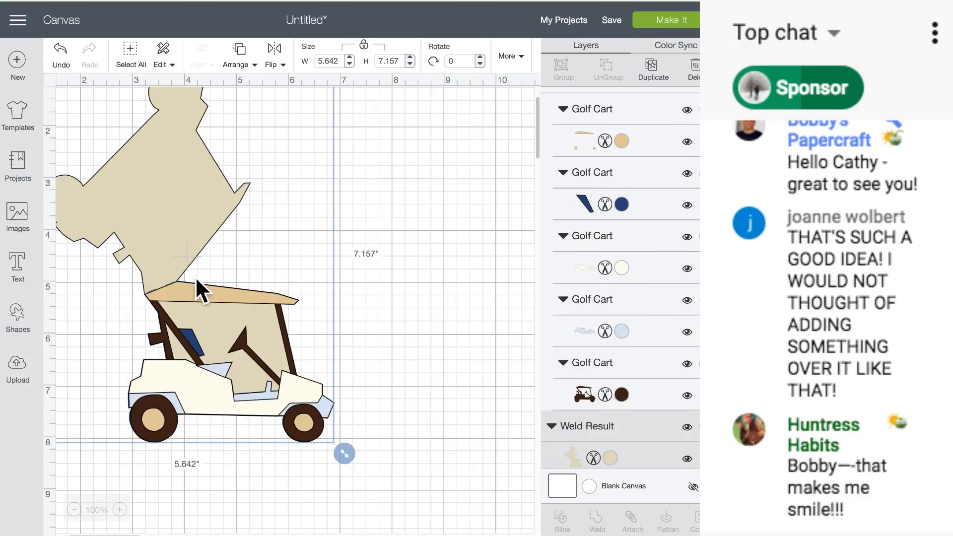
# Step: Fine-tune the score line's rotation to 66.8° so it follows the roof edge, and check its alignment up close
pyautogui.click(168, 282)
pyautogui.moveTo(183, 273); pyautogui.dragTo(183, 273)
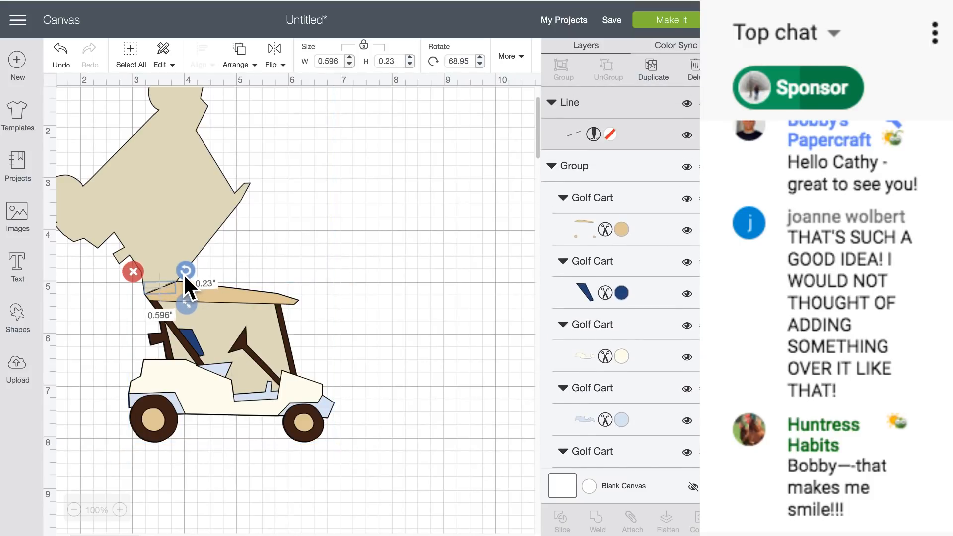
pyautogui.click(120, 510)
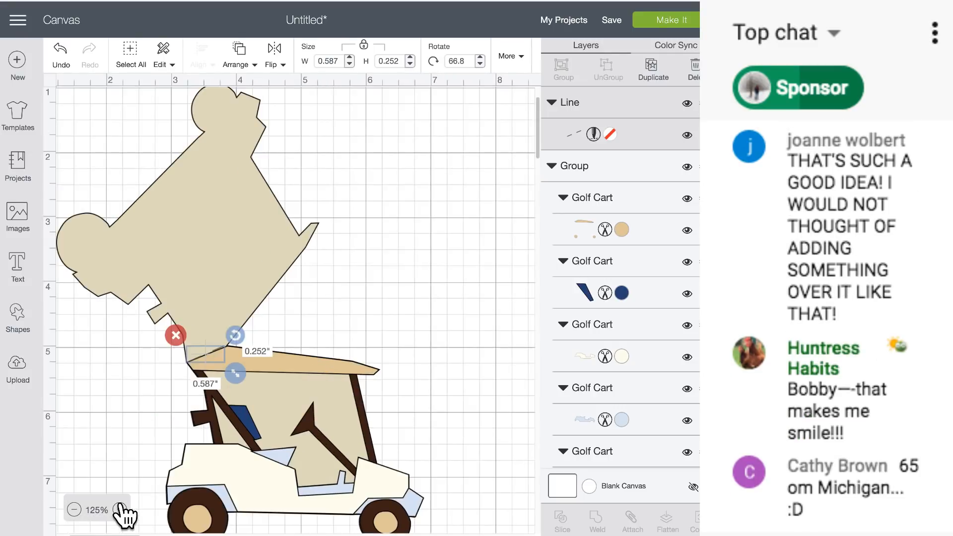
pyautogui.click(119, 510)
pyautogui.scroll(-2, 135, 446)
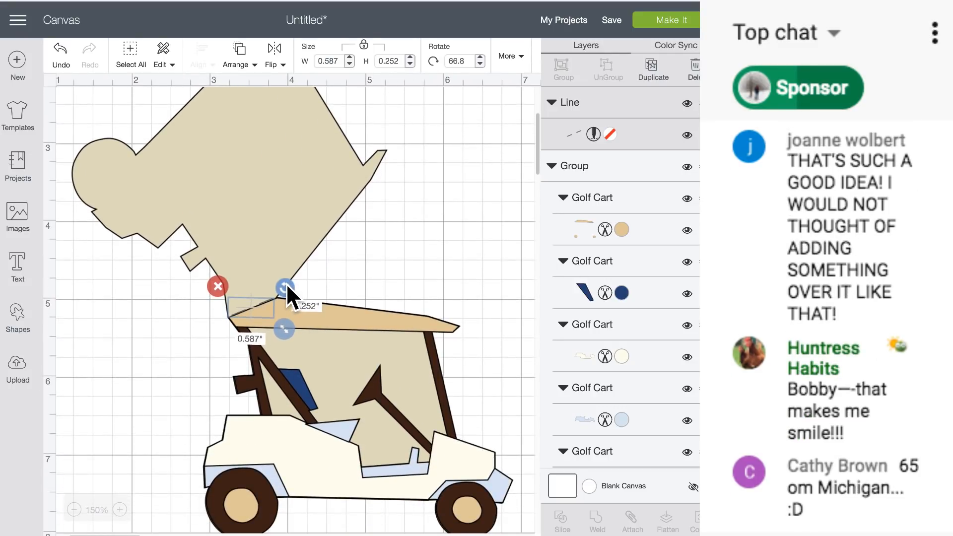
pyautogui.click(306, 282)
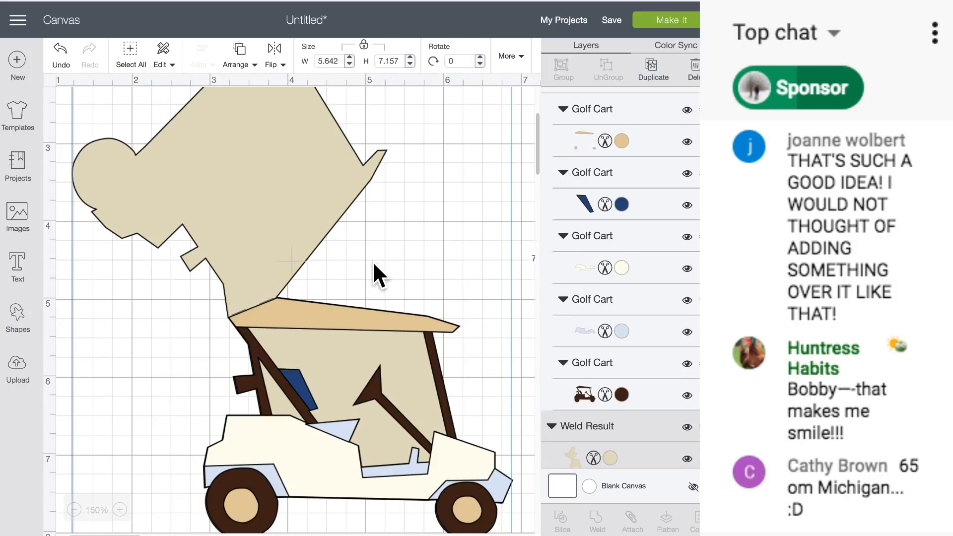
# Step: Move the layered golf cart beside the welded base, and attach the score line to the base
pyautogui.moveTo(291, 323); pyautogui.dragTo(534, 232)
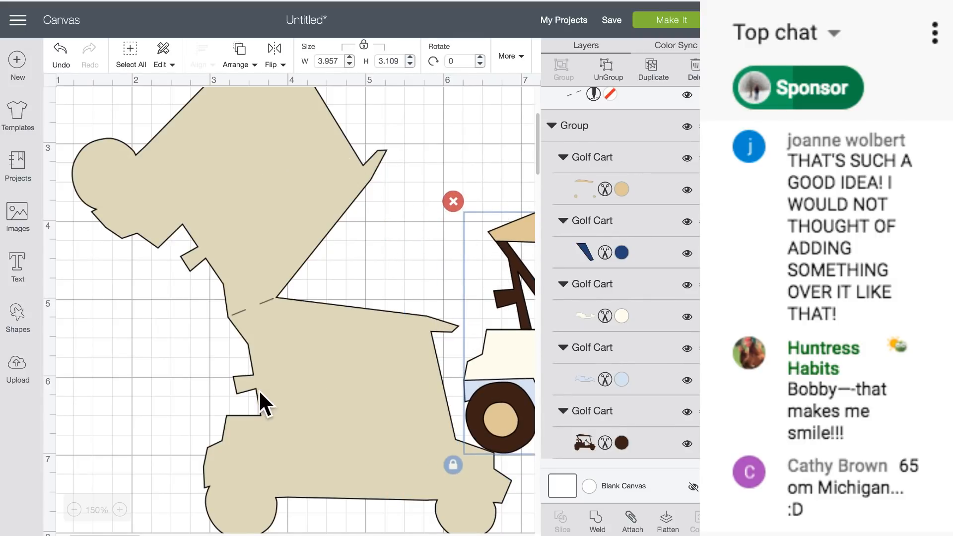
pyautogui.click(209, 340)
pyautogui.moveTo(62, 325); pyautogui.dragTo(288, 294)
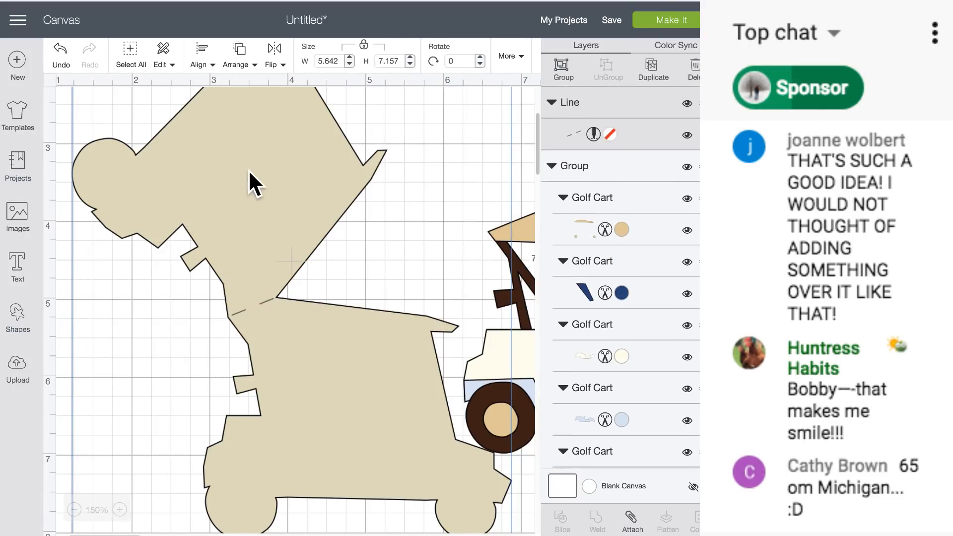
pyautogui.click(631, 520)
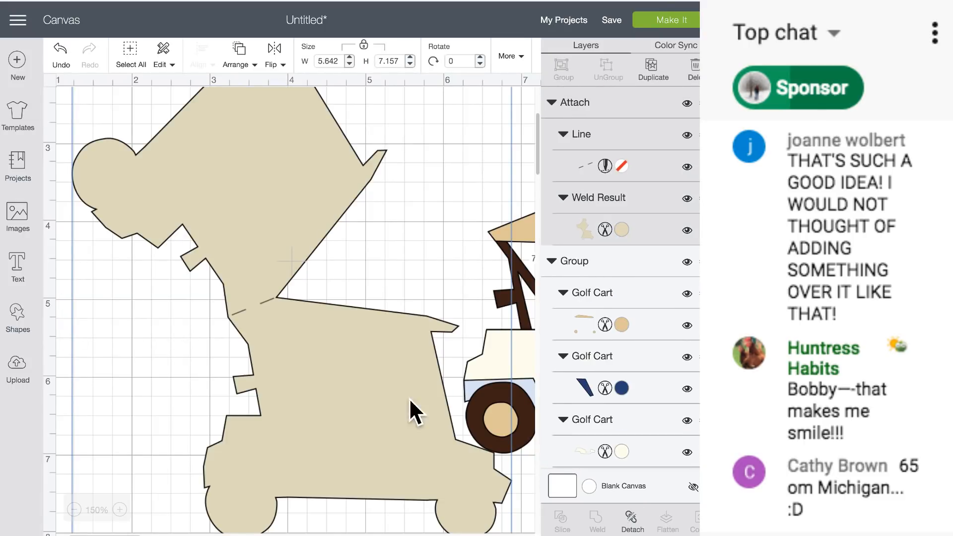
pyautogui.scroll(-3, 326, 376)
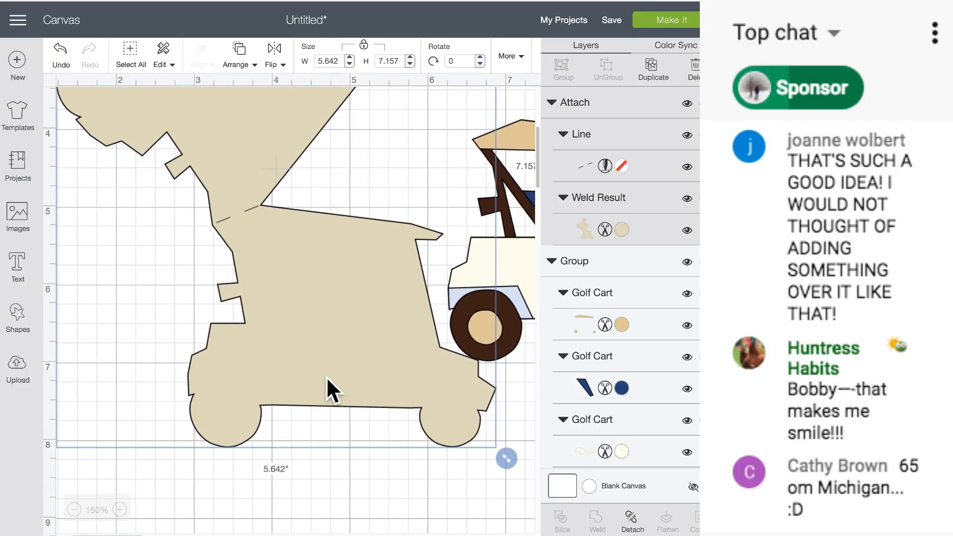
pyautogui.hscroll(-2, 327, 376)
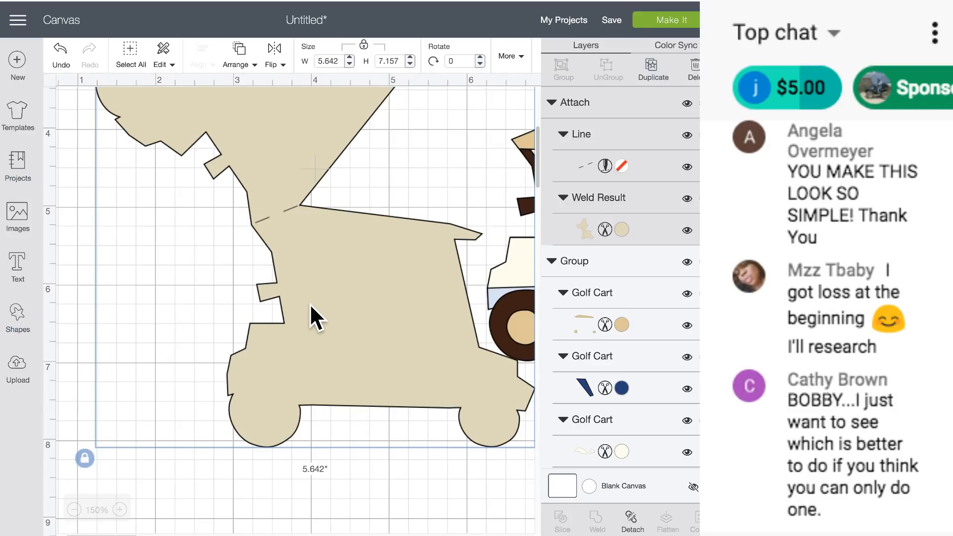
pyautogui.hscroll(2, 320, 303)
pyautogui.hscroll(-1, 321, 303)
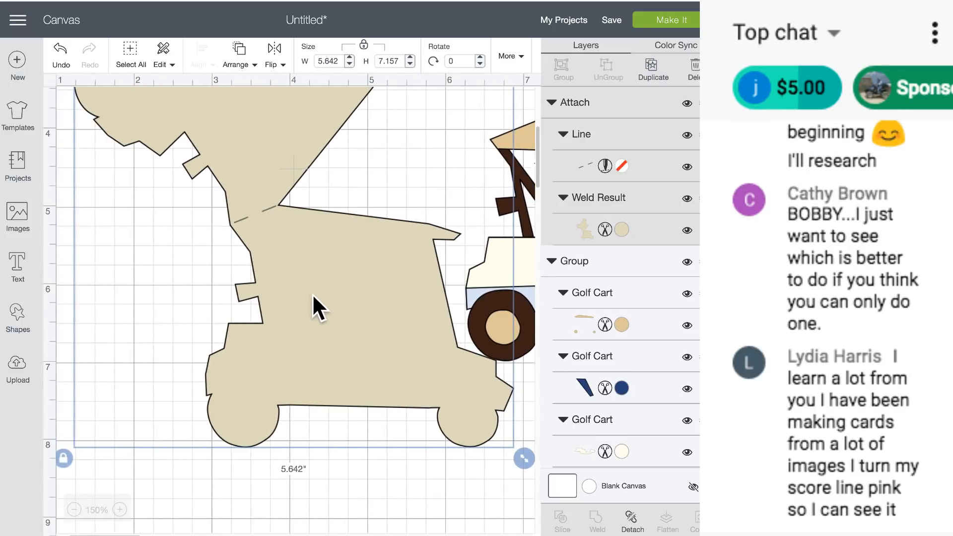
# Step: Add a text object reading "Happy Birthday" on two lines
pyautogui.click(20, 265)
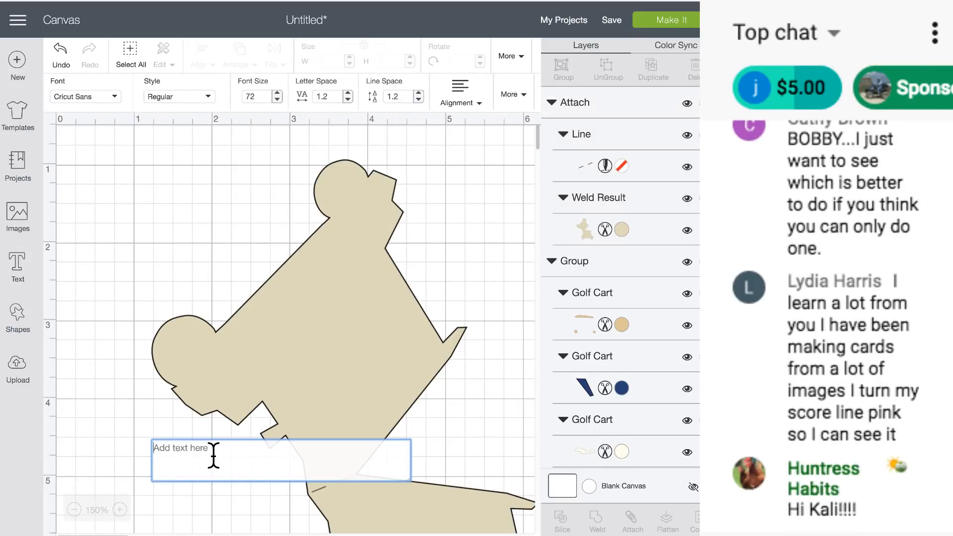
pyautogui.write('Happ')
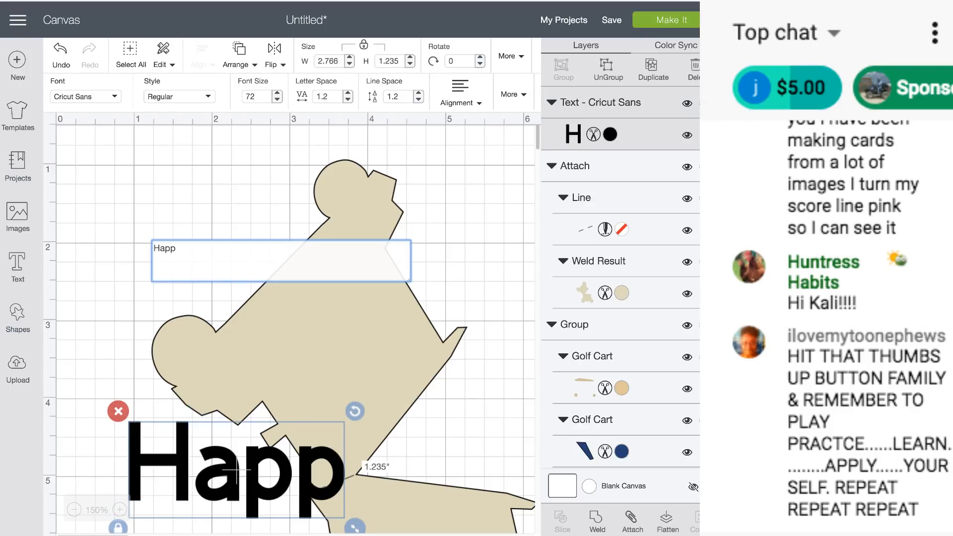
pyautogui.write('y')
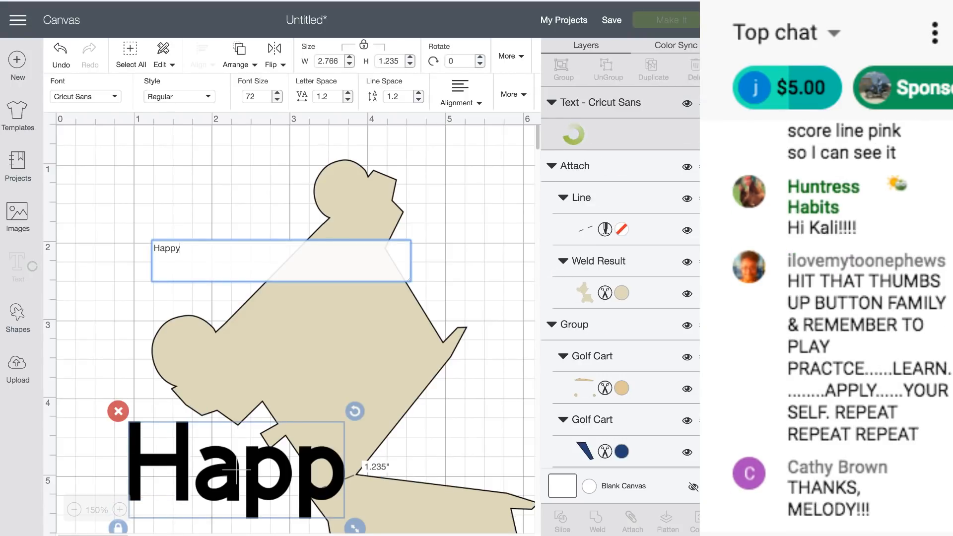
pyautogui.press('Return')
pyautogui.write('Birthday')
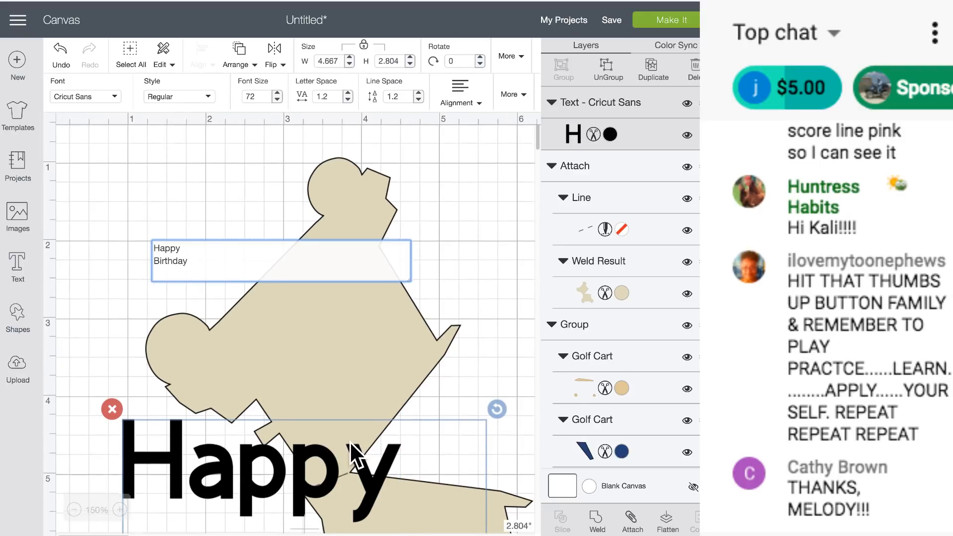
pyautogui.click(115, 97)
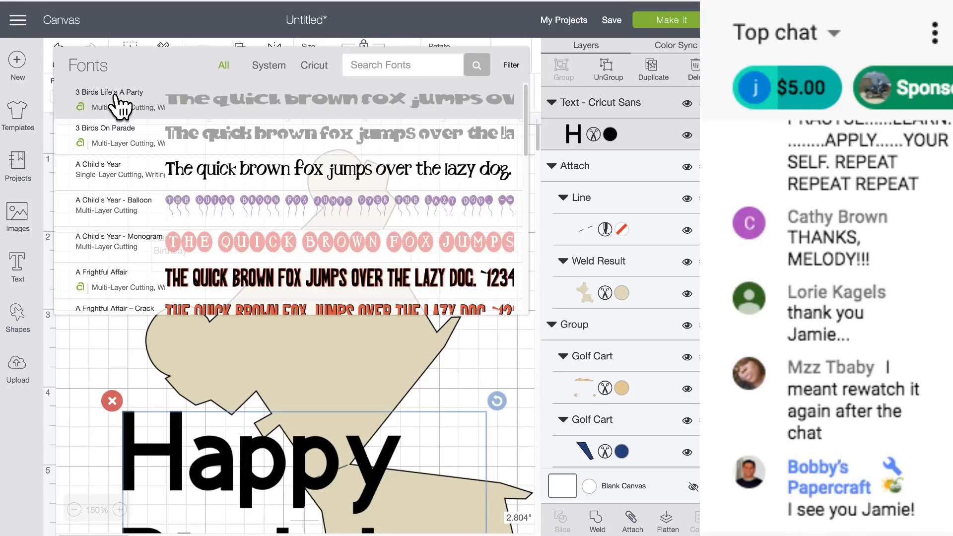
pyautogui.click(77, 342)
pyautogui.click(181, 428)
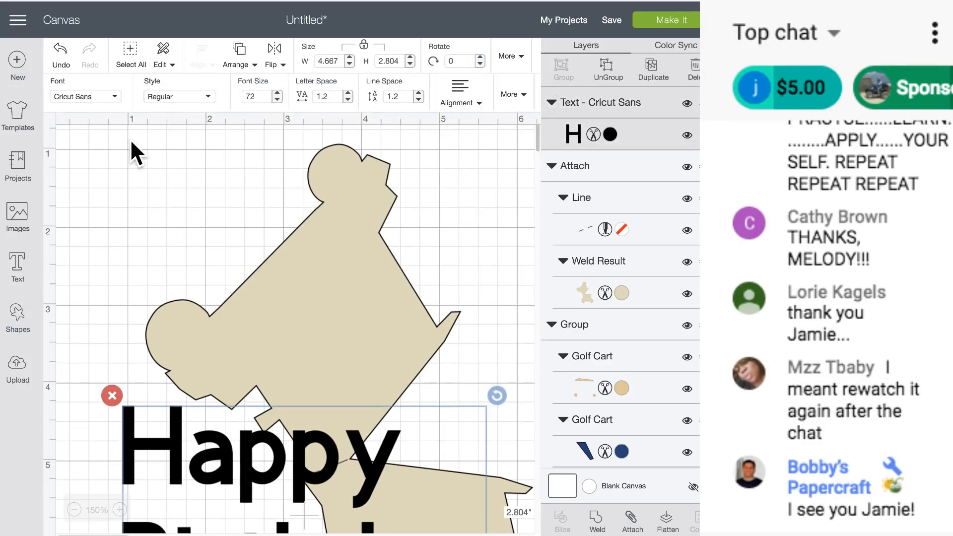
# Step: Set the "Happy Birthday" text style to Writing and filter the available fonts to writing fonts
pyautogui.click(210, 97)
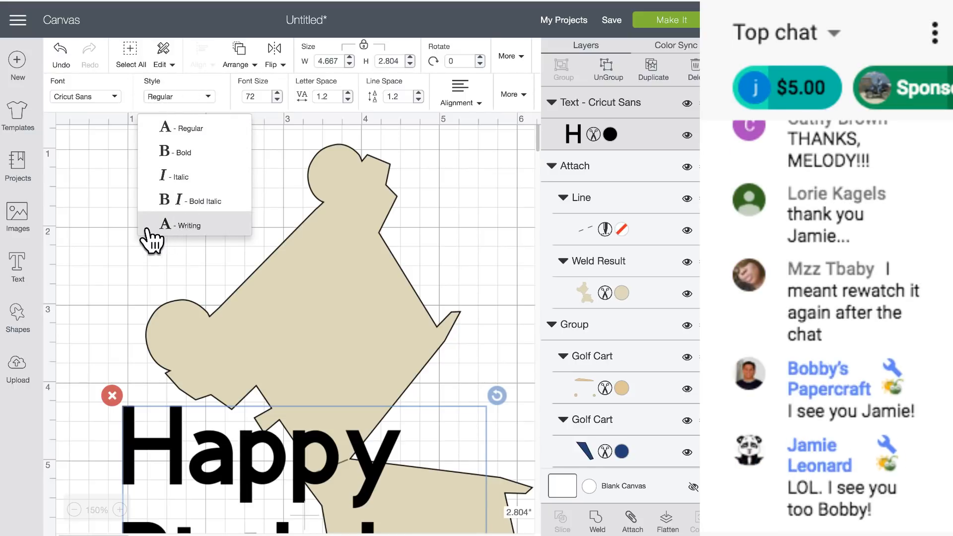
pyautogui.click(185, 241)
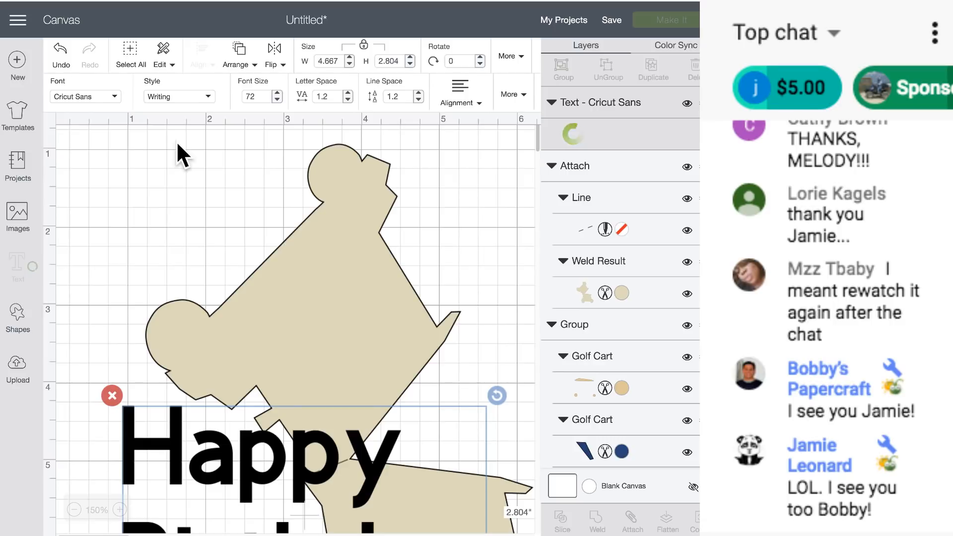
pyautogui.click(114, 98)
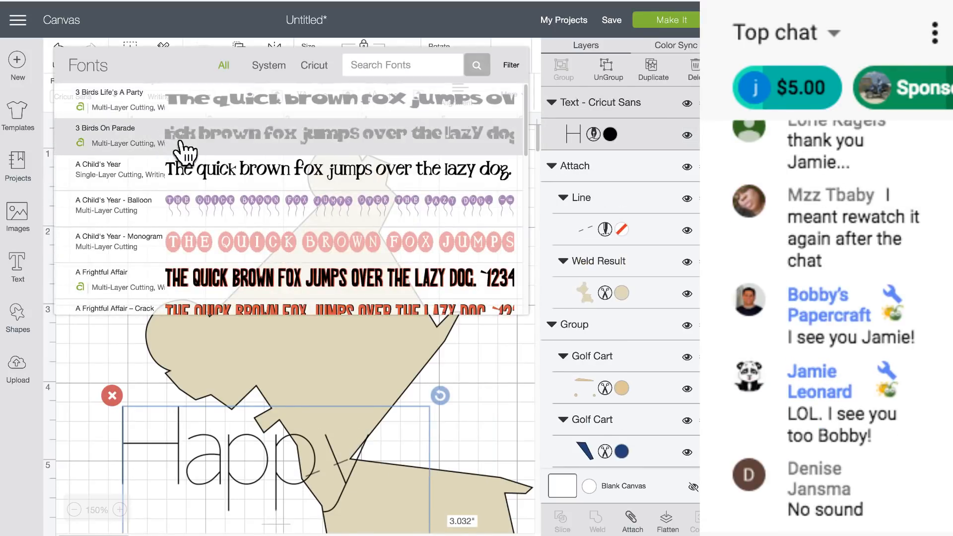
pyautogui.click(512, 66)
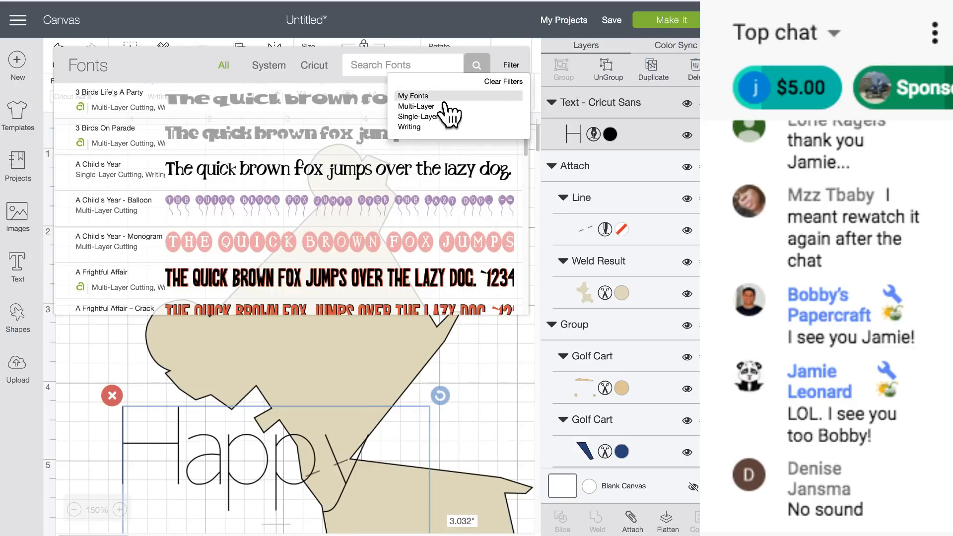
pyautogui.click(419, 126)
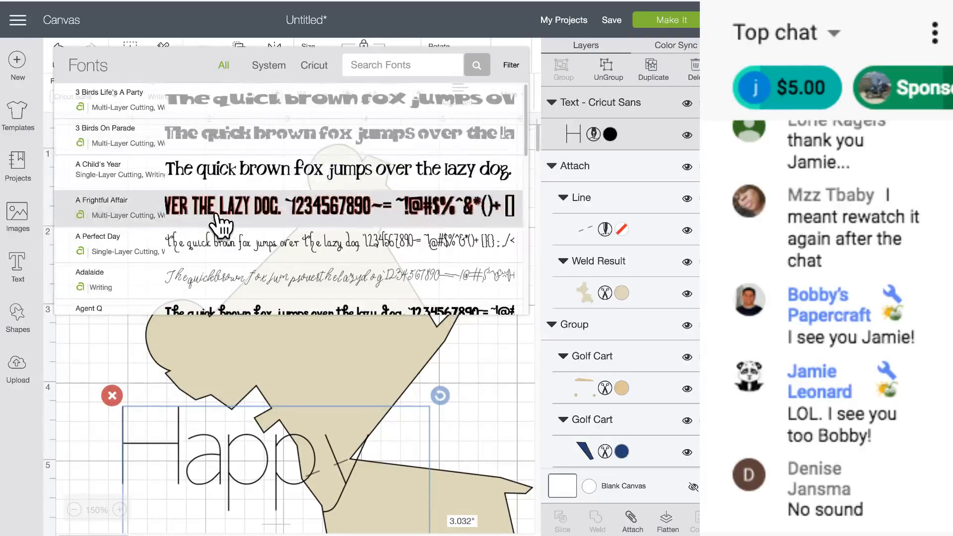
# Step: Browse the writing fonts, search for "agent", and apply the Agent Q font to the text
pyautogui.scroll(-2, 219, 218)
pyautogui.scroll(-8, 218, 224)
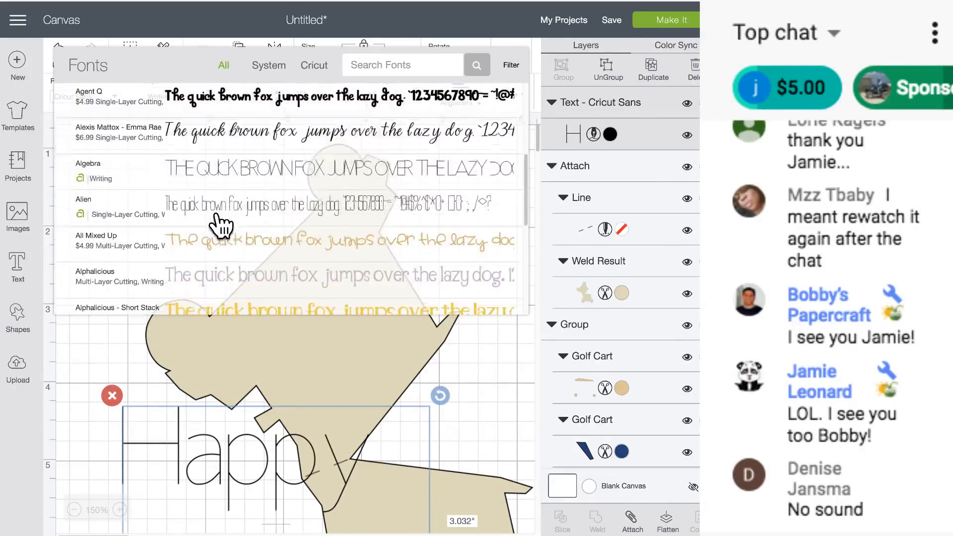
pyautogui.scroll(-8, 219, 224)
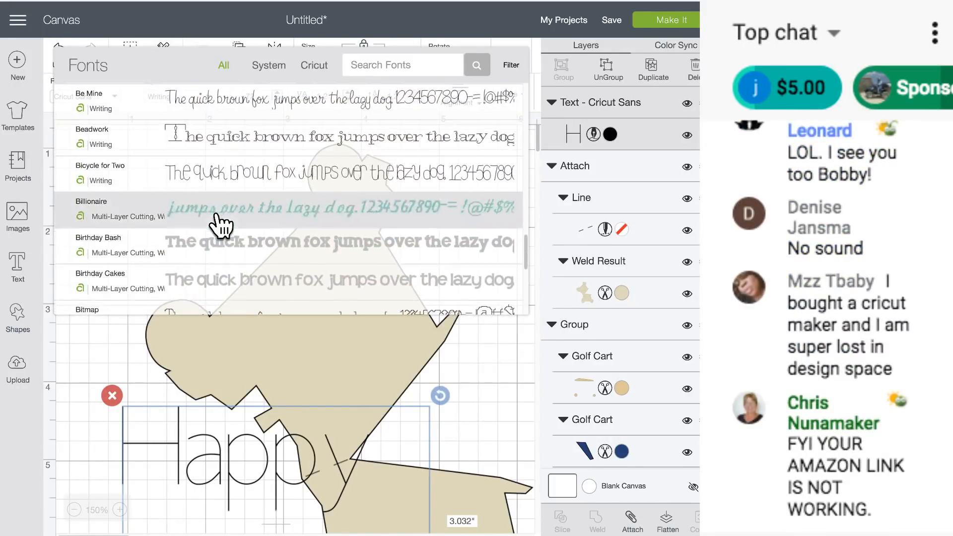
pyautogui.scroll(-2, 219, 225)
pyautogui.scroll(-6, 219, 224)
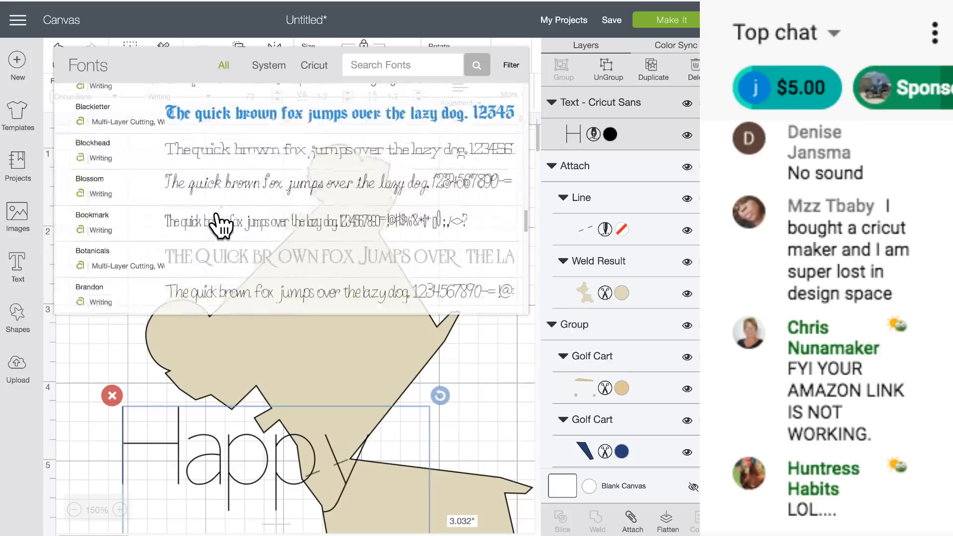
pyautogui.click(401, 65)
pyautogui.write('agent')
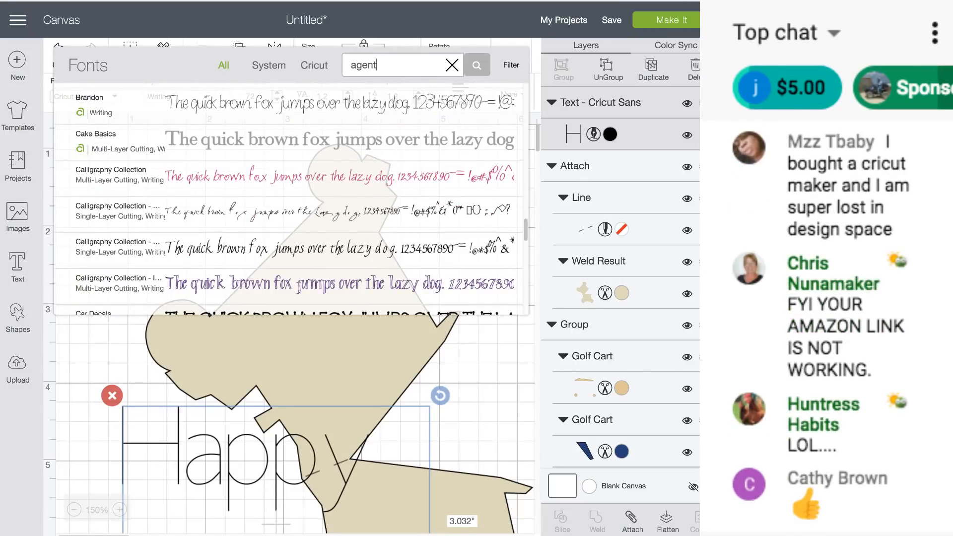
pyautogui.click(285, 99)
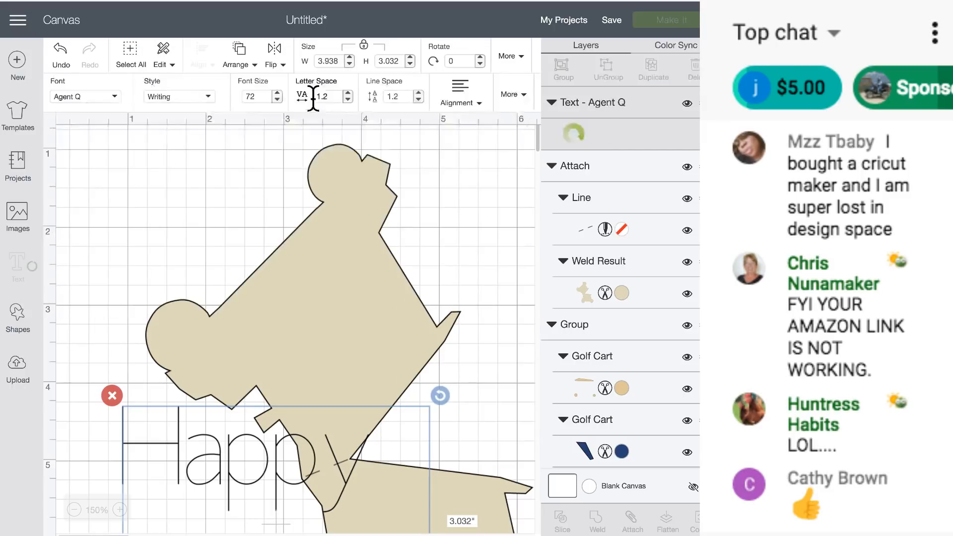
# Step: Shift the "Happy Birthday" text about 0.7 in left across the card base
pyautogui.scroll(-5, 294, 445)
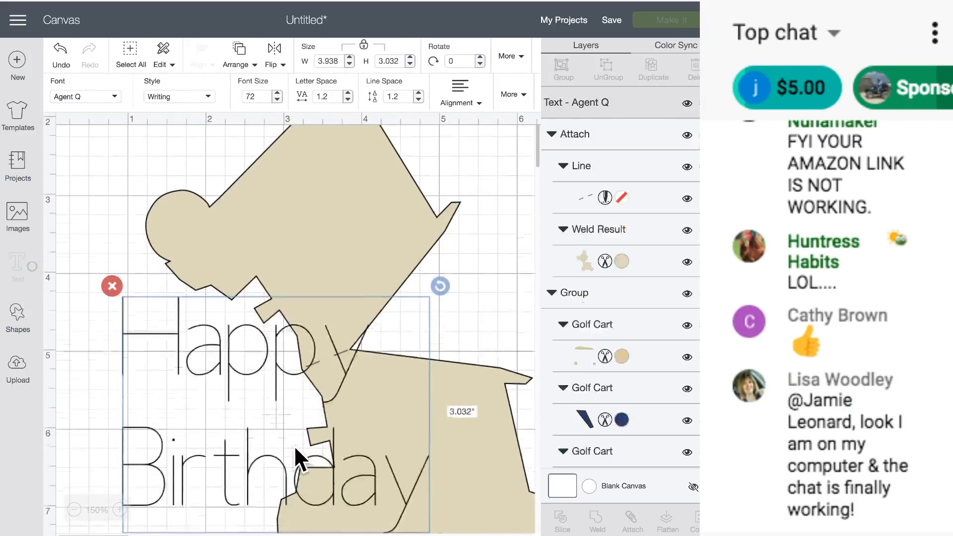
pyautogui.scroll(-2, 318, 427)
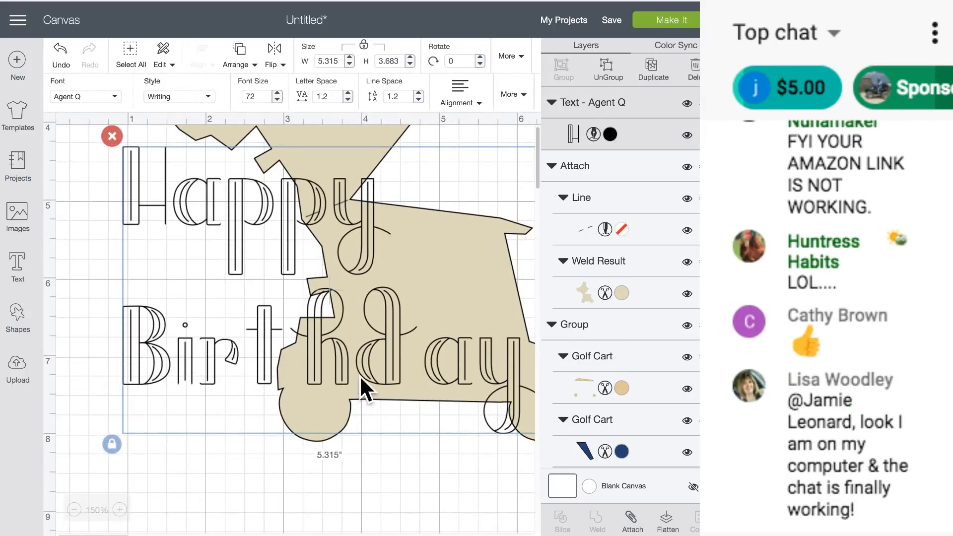
pyautogui.scroll(-1, 367, 374)
pyautogui.moveTo(484, 329); pyautogui.dragTo(430, 331)
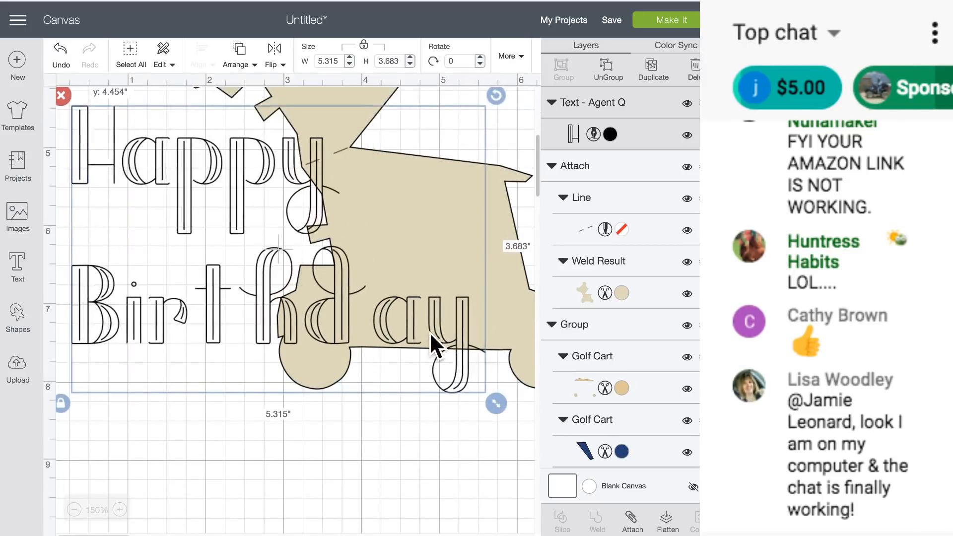
# Step: Shrink the "Happy Birthday" text to about 3.23 in wide and center-align its two lines
pyautogui.moveTo(483, 398); pyautogui.dragTo(333, 293)
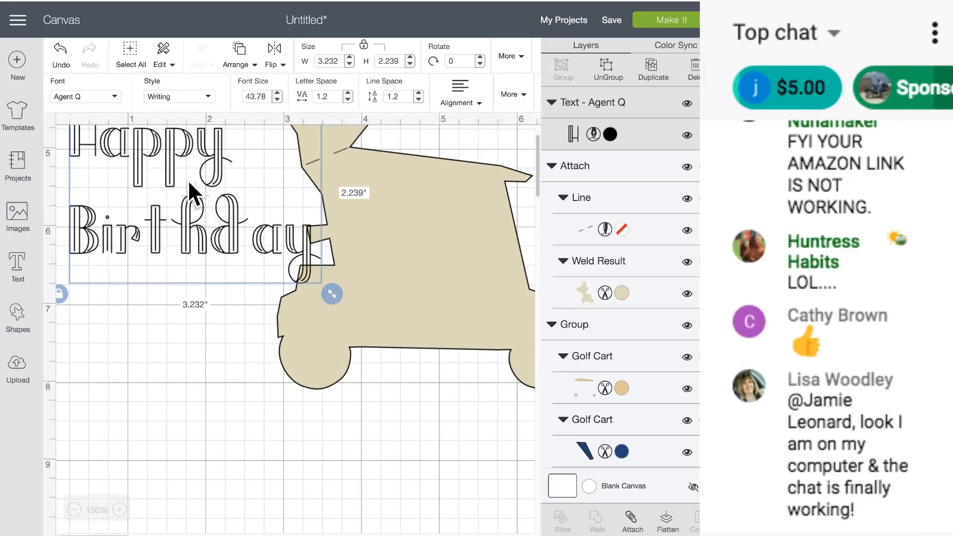
pyautogui.click(462, 94)
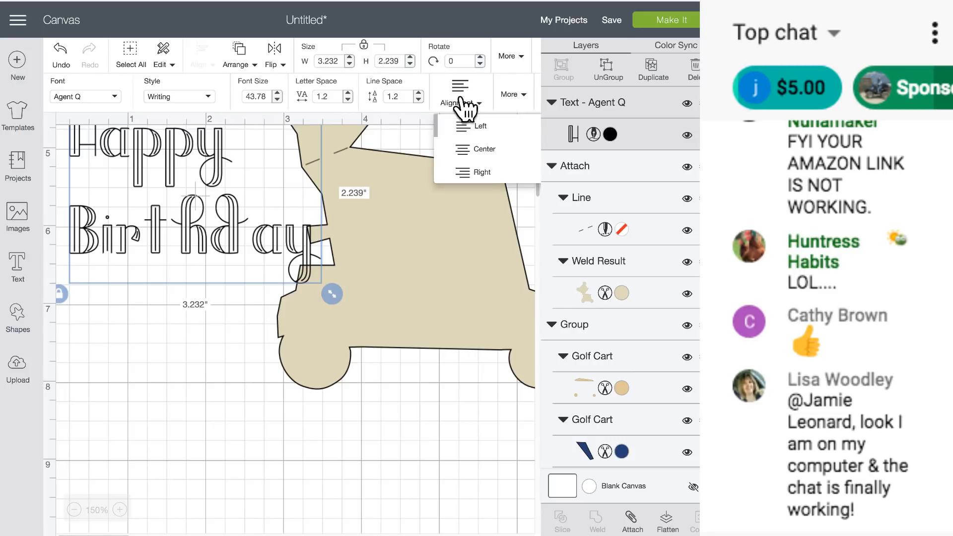
pyautogui.click(476, 148)
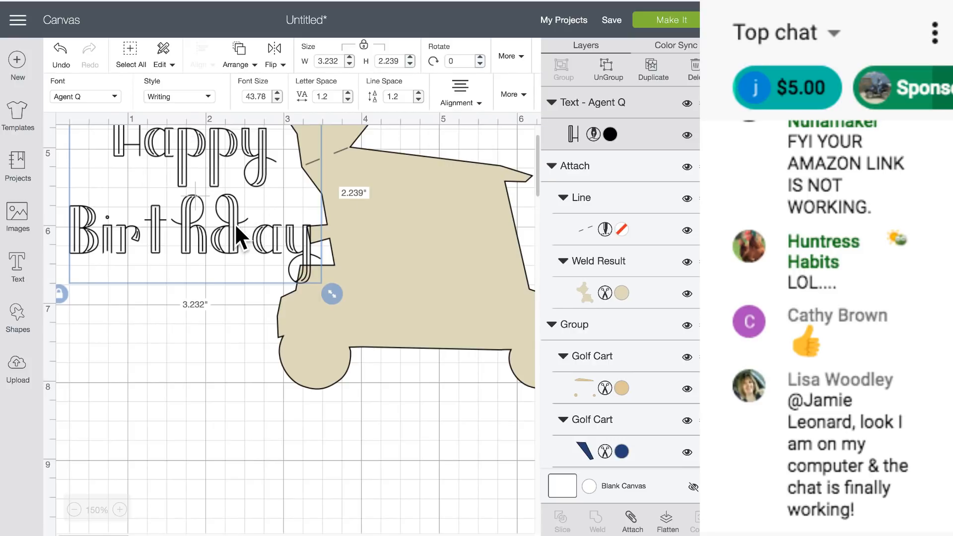
# Step: Tighten the line space of the "Happy Birthday" text to -1
pyautogui.click(418, 100)
pyautogui.click(419, 100)
pyautogui.click(418, 100)
pyautogui.click(418, 99)
pyautogui.click(418, 100)
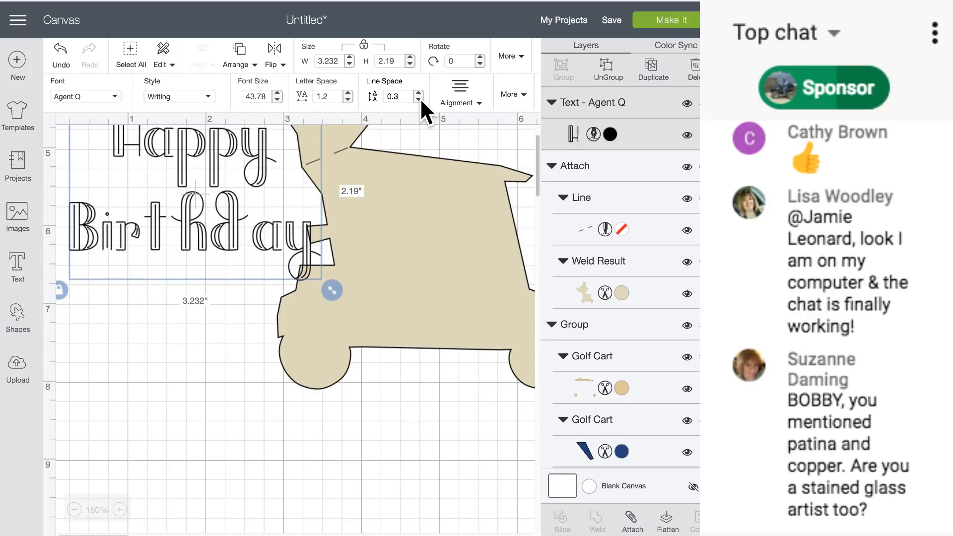
pyautogui.click(418, 100)
pyautogui.click(418, 100)
pyautogui.click(418, 100)
pyautogui.click(419, 100)
pyautogui.click(419, 99)
pyautogui.click(419, 99)
pyautogui.click(419, 100)
pyautogui.click(418, 99)
# Step: Center the "Happy Birthday" text on the lower golf cart panel of the card base, shrinking it to about 2.5 in wide
pyautogui.moveTo(189, 222); pyautogui.dragTo(394, 290)
pyautogui.hscroll(3, 417, 328)
pyautogui.moveTo(438, 350); pyautogui.dragTo(382, 311)
pyautogui.moveTo(311, 288)
pyautogui.mouseDown()
pyautogui.moveTo(293, 279)
pyautogui.moveTo(305, 278)
pyautogui.moveTo(308, 290)
pyautogui.mouseUp()
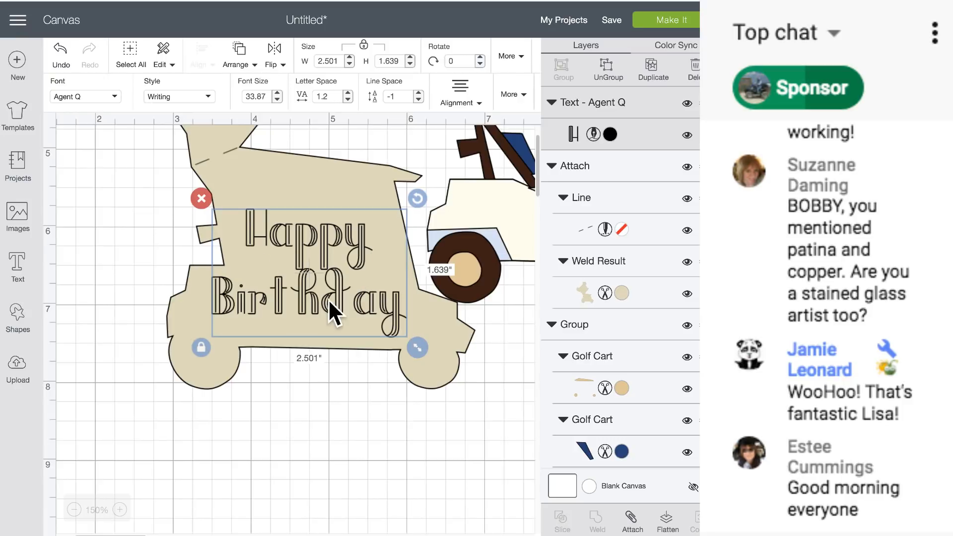
# Step: Attach the "Happy Birthday" text to the scored card base
pyautogui.click(331, 395)
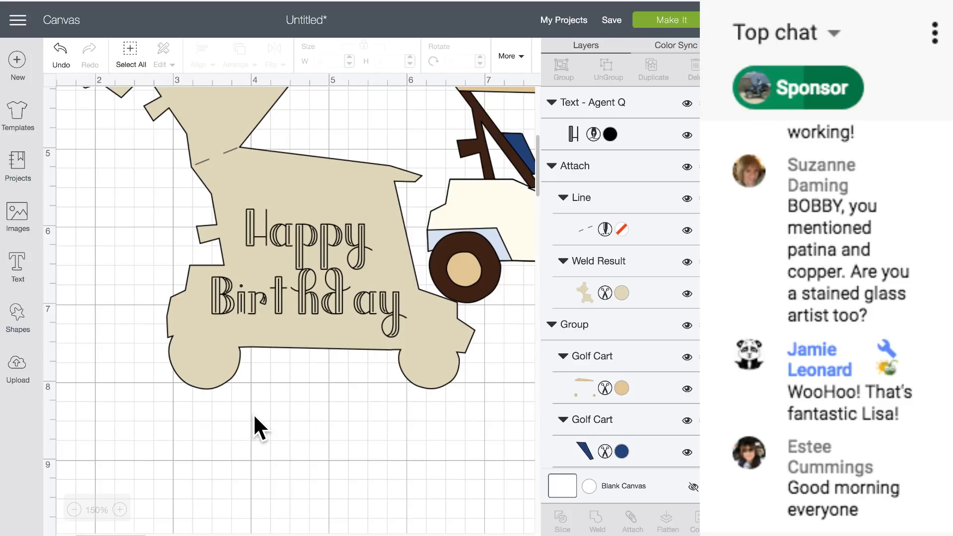
pyautogui.moveTo(253, 416); pyautogui.dragTo(300, 224)
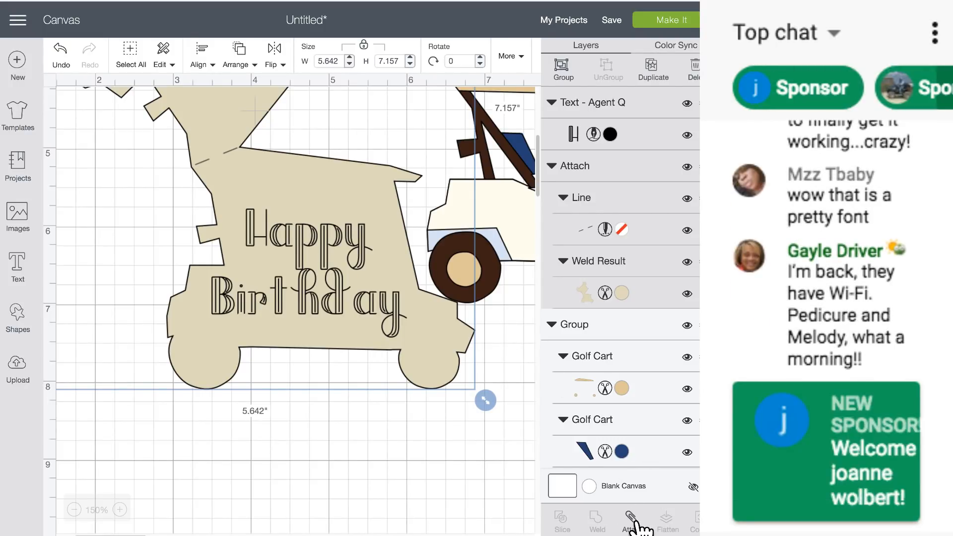
pyautogui.click(637, 527)
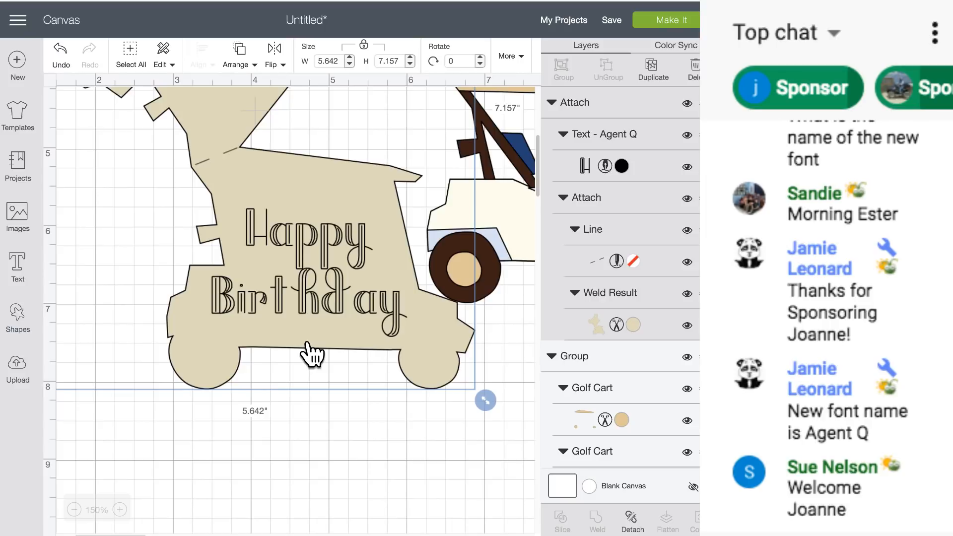
# Step: Overlay the layered golf cart on the lower panel of the card base and bring it to the front
pyautogui.scroll(2, 310, 353)
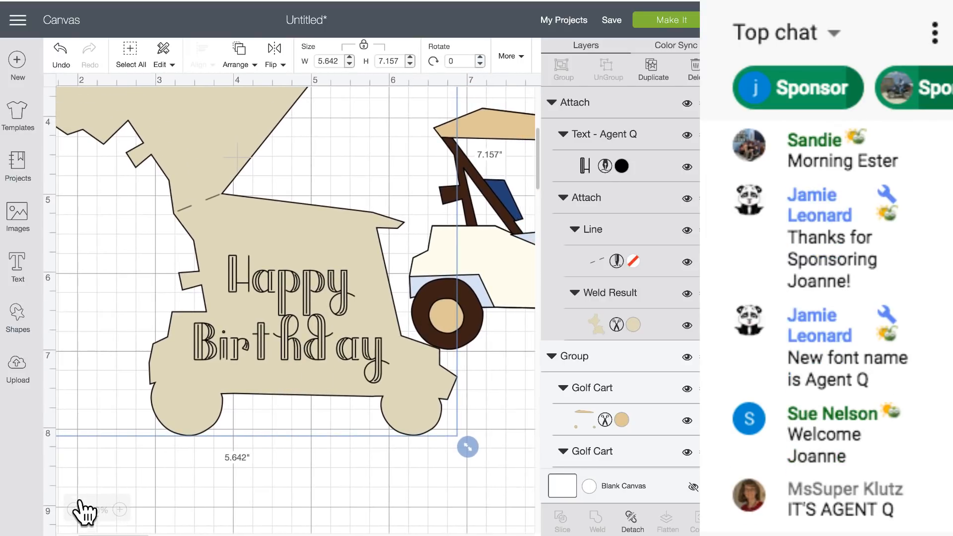
pyautogui.click(75, 510)
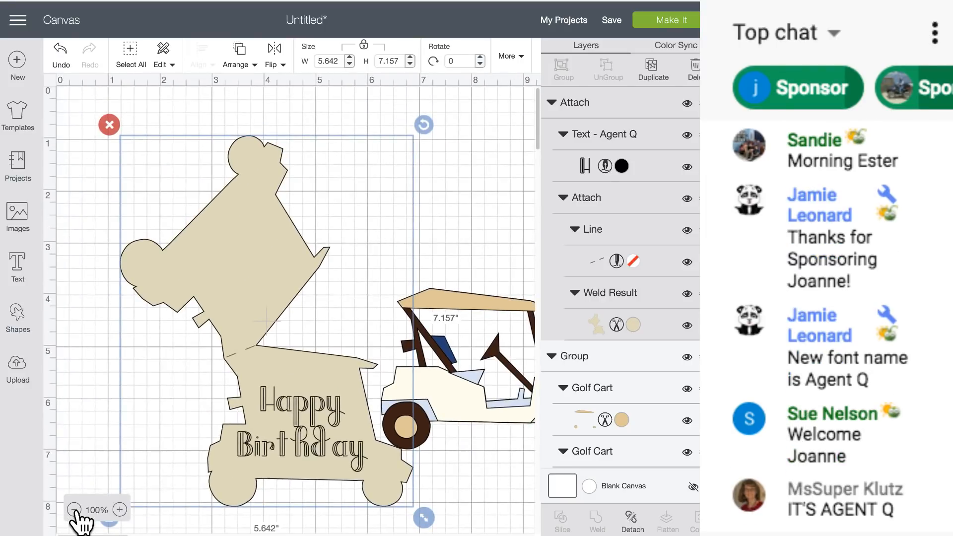
pyautogui.click(74, 510)
pyautogui.moveTo(349, 345); pyautogui.dragTo(264, 364)
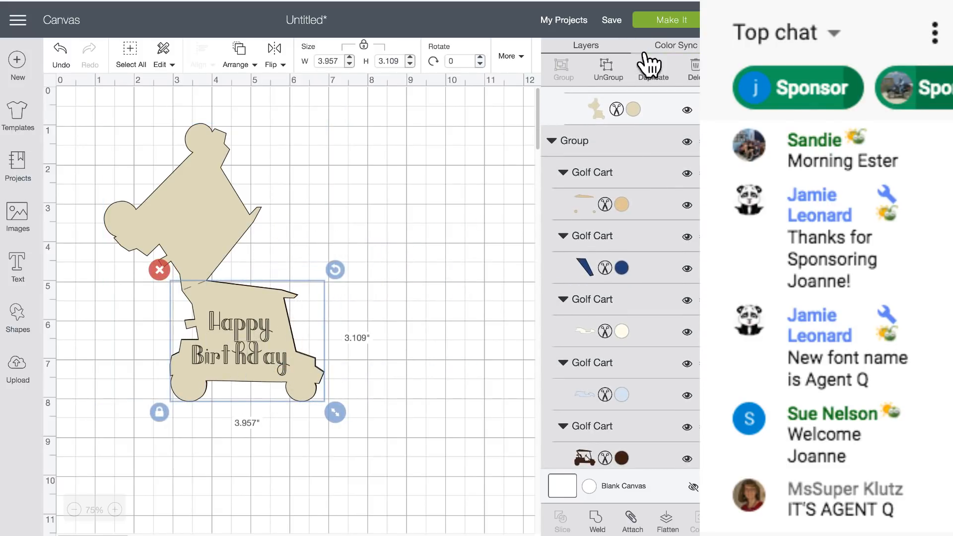
pyautogui.click(238, 52)
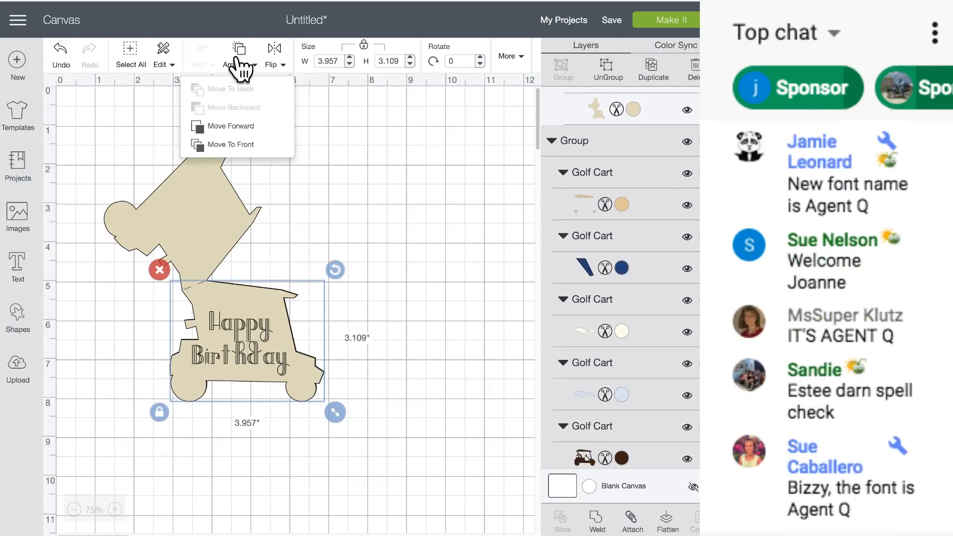
pyautogui.click(252, 145)
# Step: Move the card base and the layered golf cart away to the lower right, clearing the main canvas area
pyautogui.moveTo(240, 359); pyautogui.dragTo(326, 210)
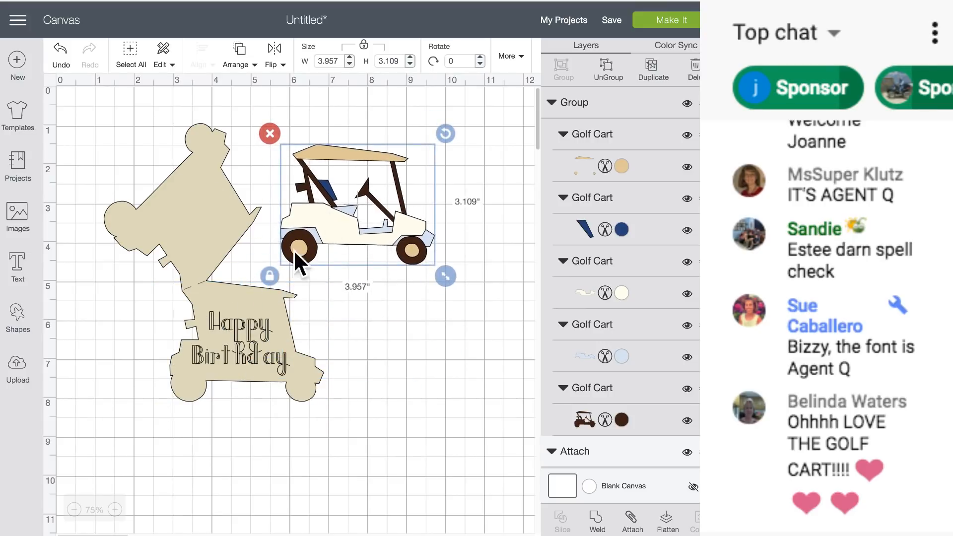
pyautogui.click(242, 318)
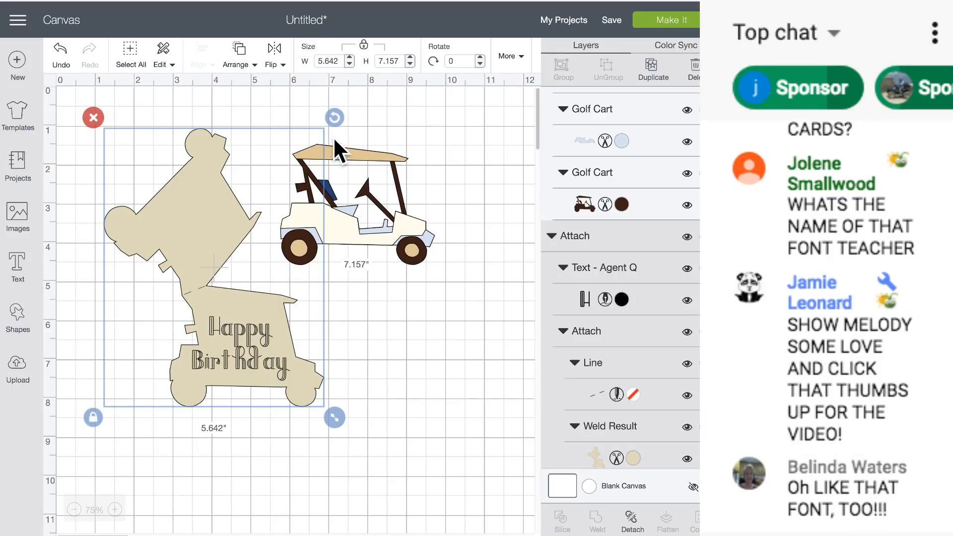
pyautogui.moveTo(200, 204); pyautogui.dragTo(531, 437)
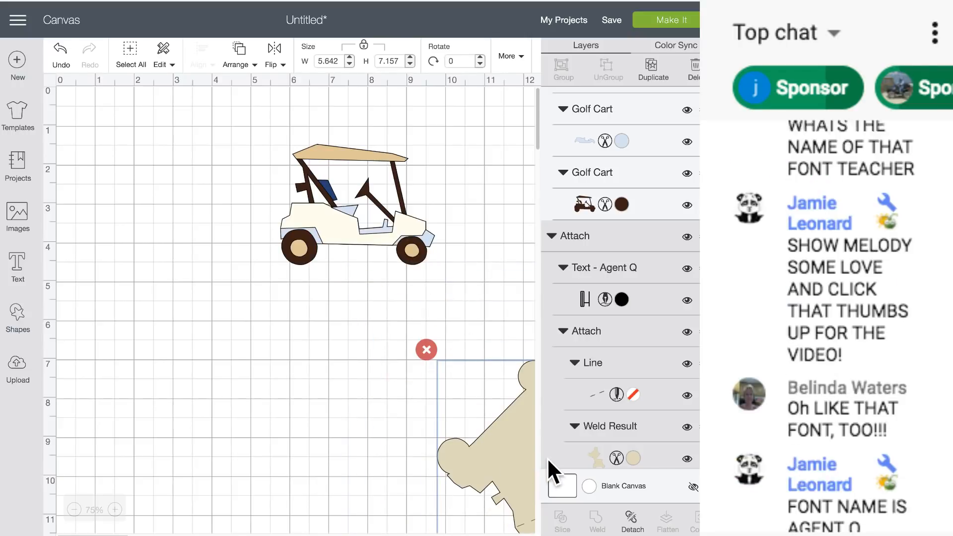
pyautogui.moveTo(326, 180); pyautogui.dragTo(448, 418)
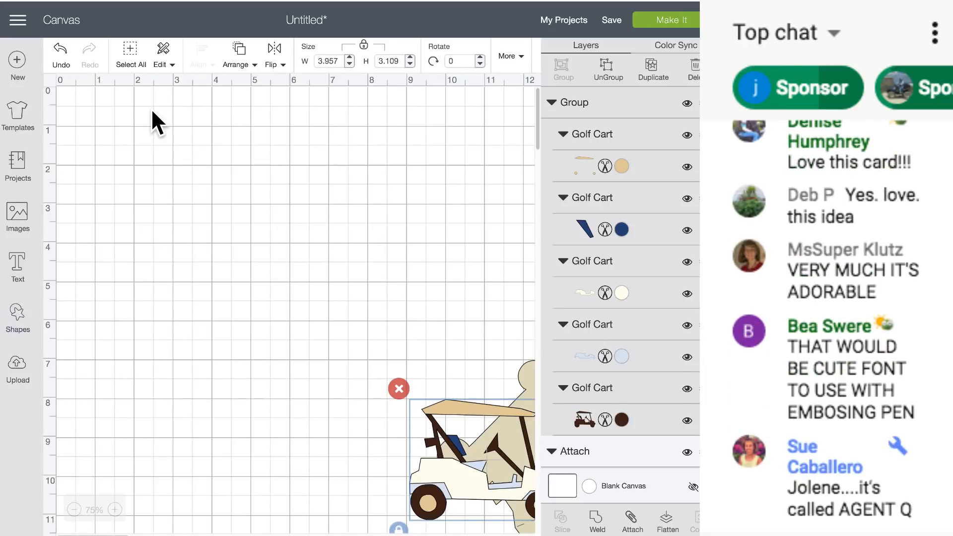
# Step: Search the image library for "rainbow"
pyautogui.click(17, 217)
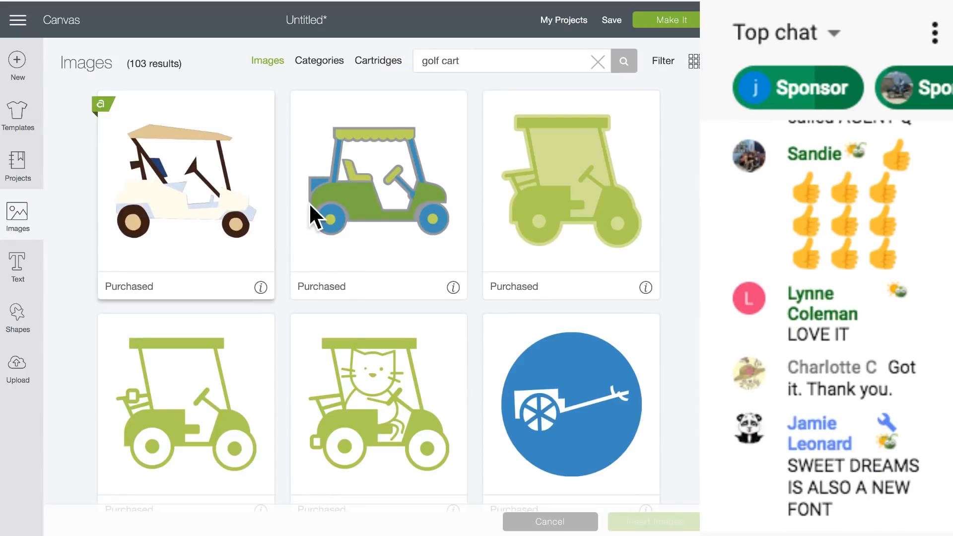
pyautogui.moveTo(463, 62); pyautogui.dragTo(415, 60)
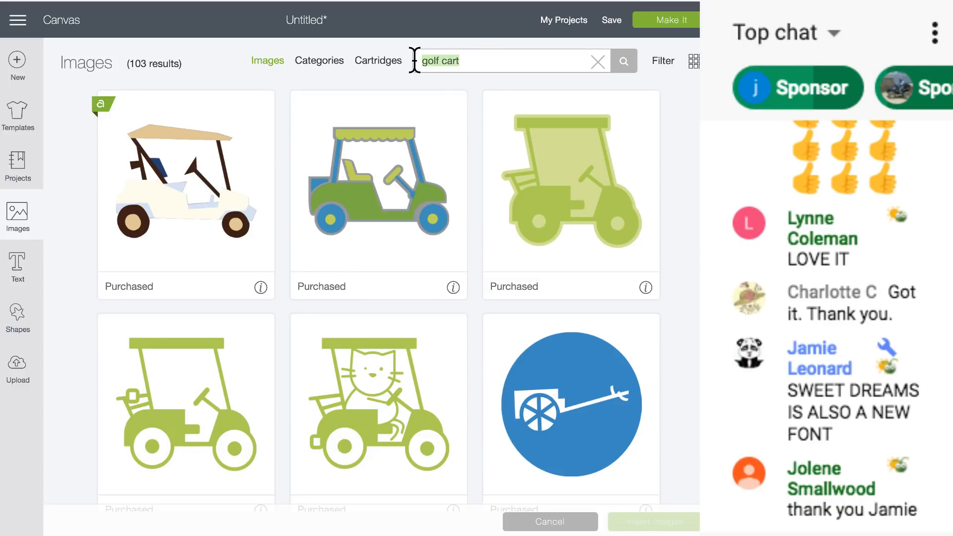
pyautogui.write('rain')
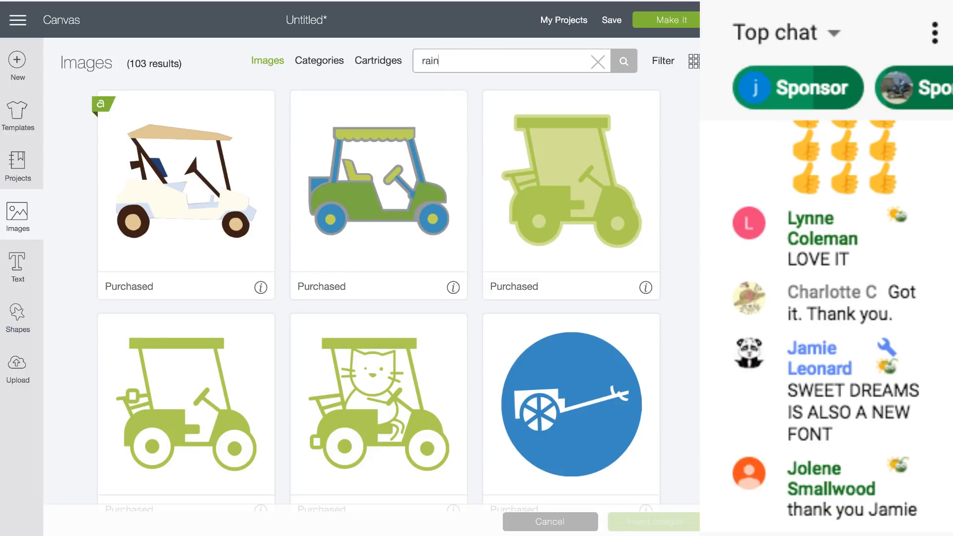
pyautogui.write('bow')
pyautogui.press('Return')
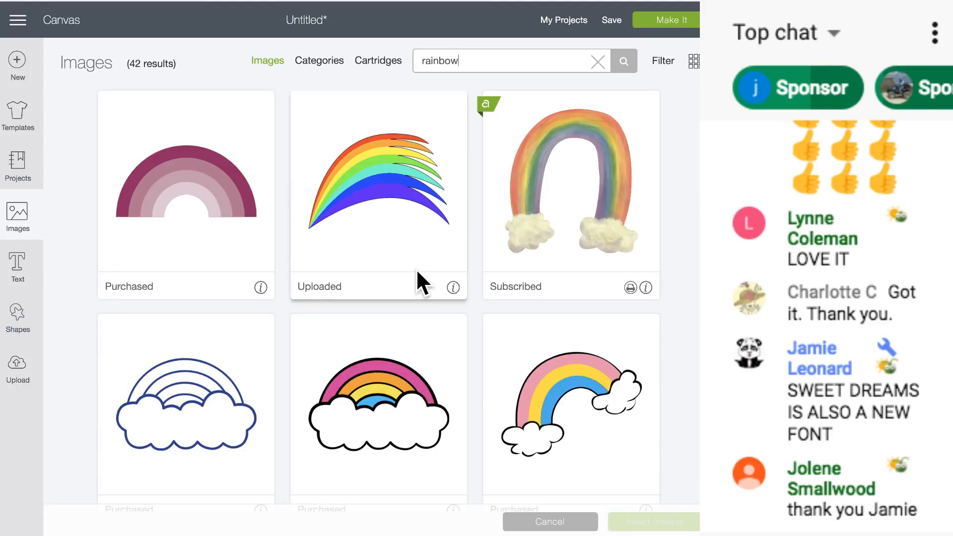
# Step: Insert the smiling pastel rainbow and the rainbow with a smiling cloud from the results into the canvas
pyautogui.scroll(-3, 417, 272)
pyautogui.scroll(-3, 417, 272)
pyautogui.click(536, 251)
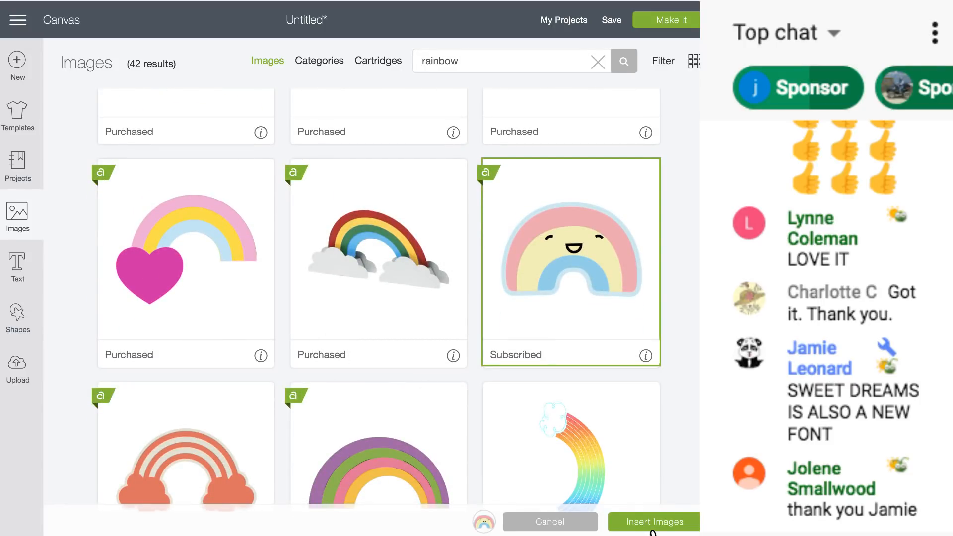
pyautogui.scroll(-5, 426, 427)
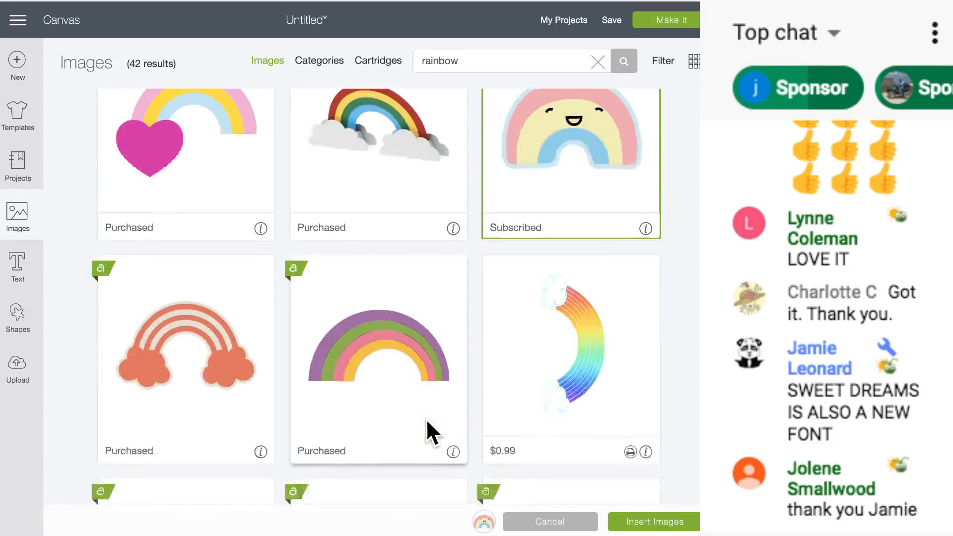
pyautogui.scroll(-7, 427, 421)
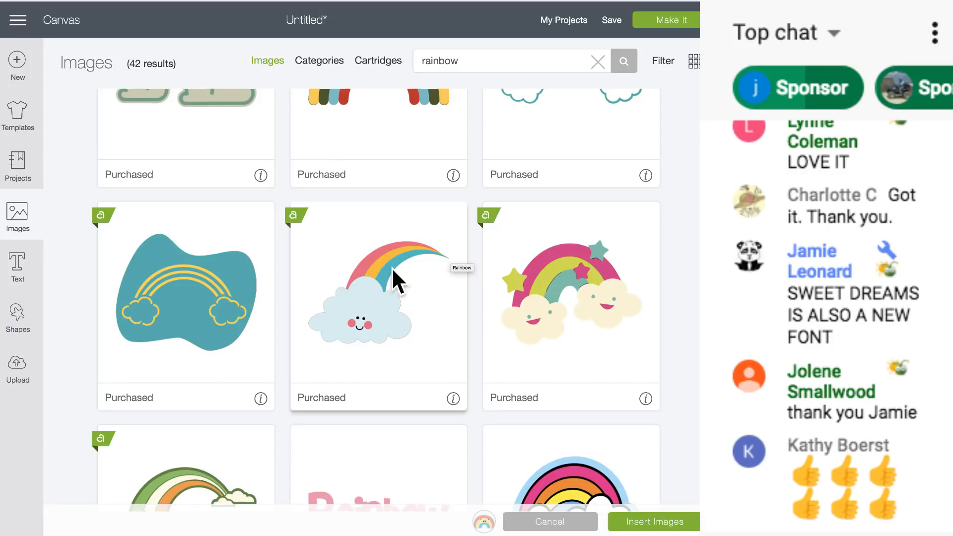
pyautogui.click(388, 319)
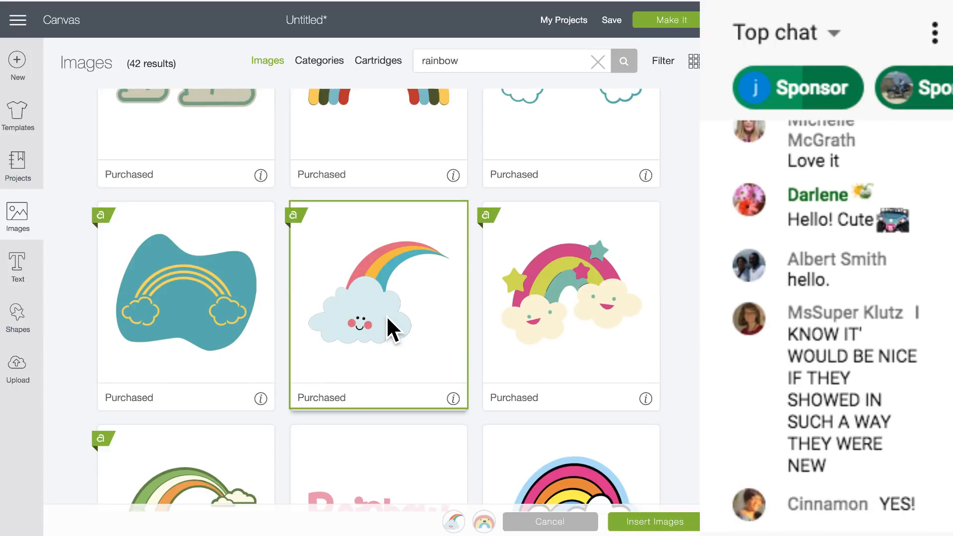
pyautogui.scroll(-5, 389, 321)
pyautogui.scroll(10, 388, 320)
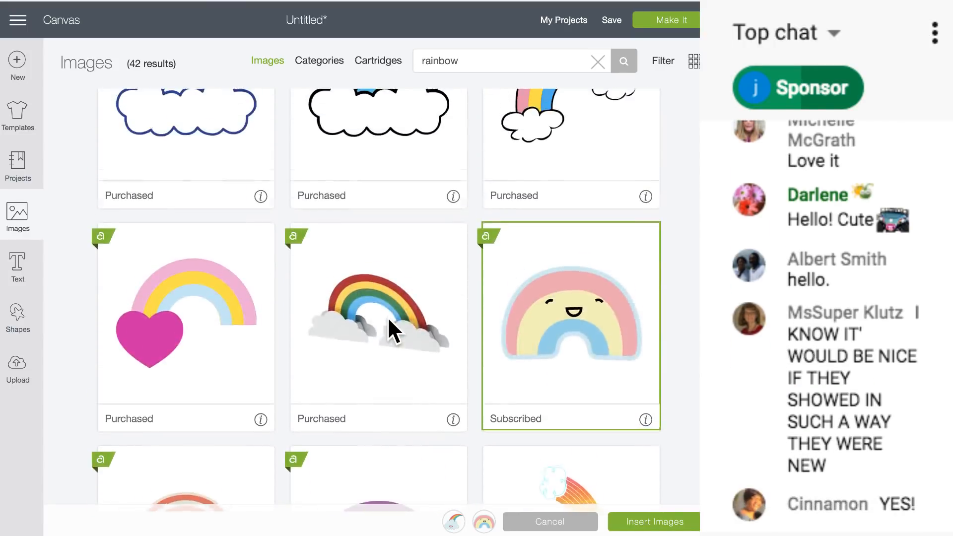
pyautogui.scroll(-3, 388, 316)
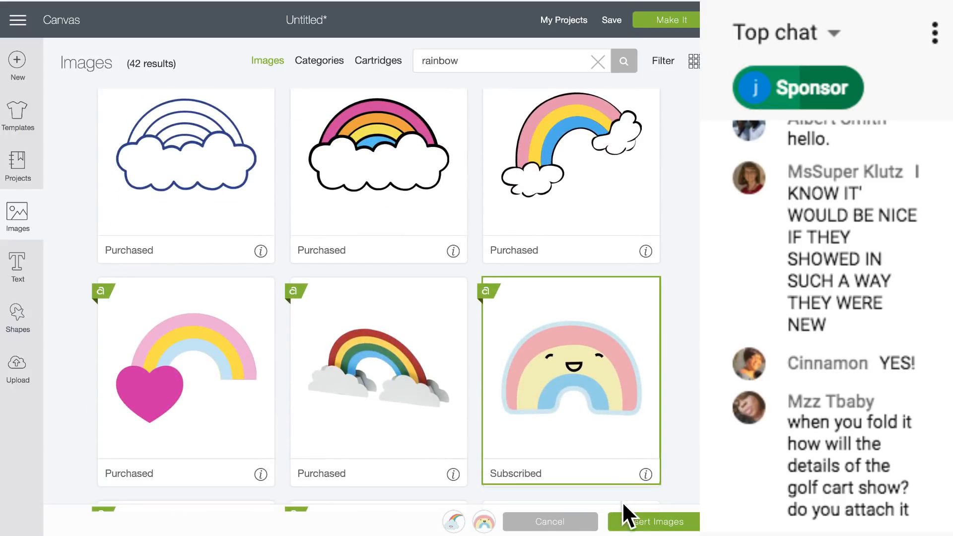
pyautogui.click(639, 522)
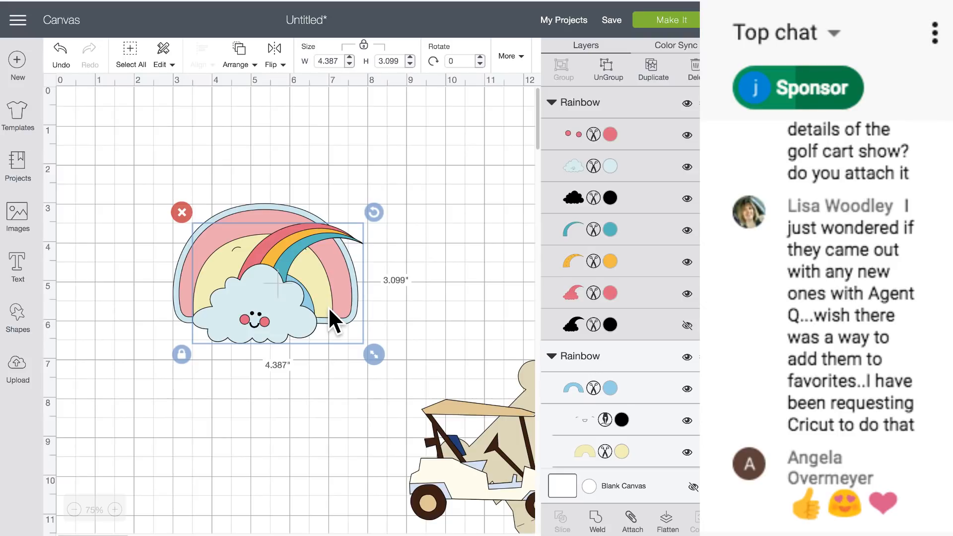
# Step: Move the cloud rainbow down near the golf cart and the smiling rainbow to the upper area of the canvas
pyautogui.moveTo(273, 305); pyautogui.dragTo(420, 532)
pyautogui.moveTo(311, 296); pyautogui.dragTo(284, 227)
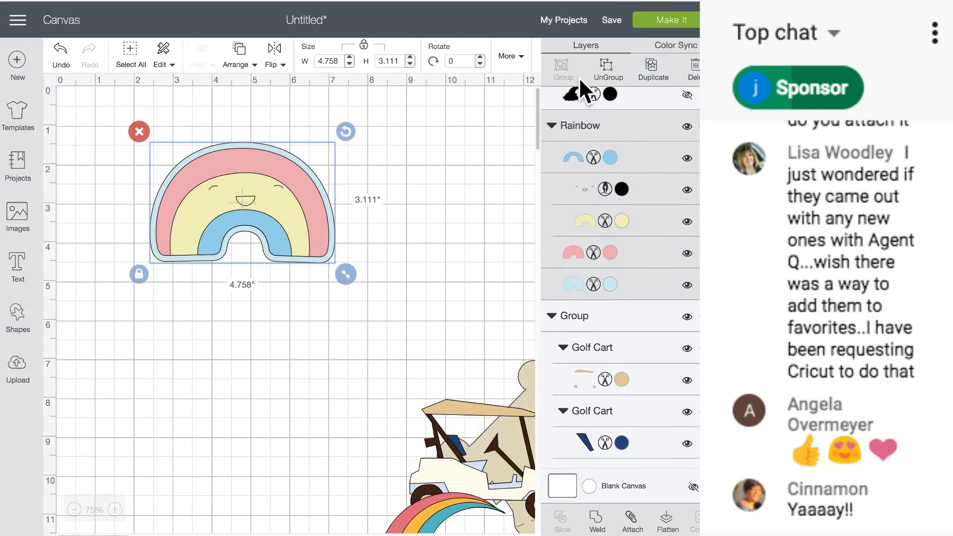
# Step: Ungroup the smiling rainbow and duplicate its light blue backing layer, placing the copy just to the right of the rainbow
pyautogui.click(608, 72)
pyautogui.click(320, 180)
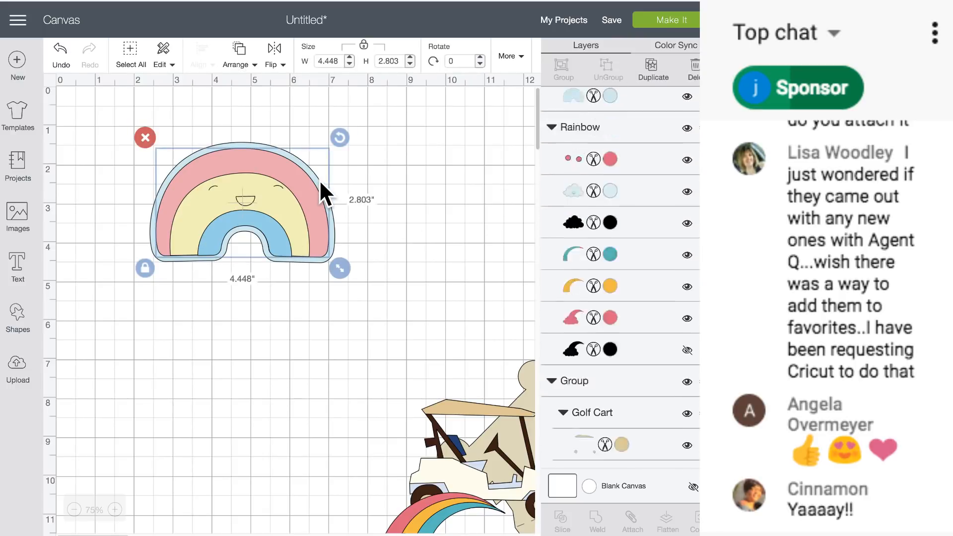
pyautogui.click(243, 144)
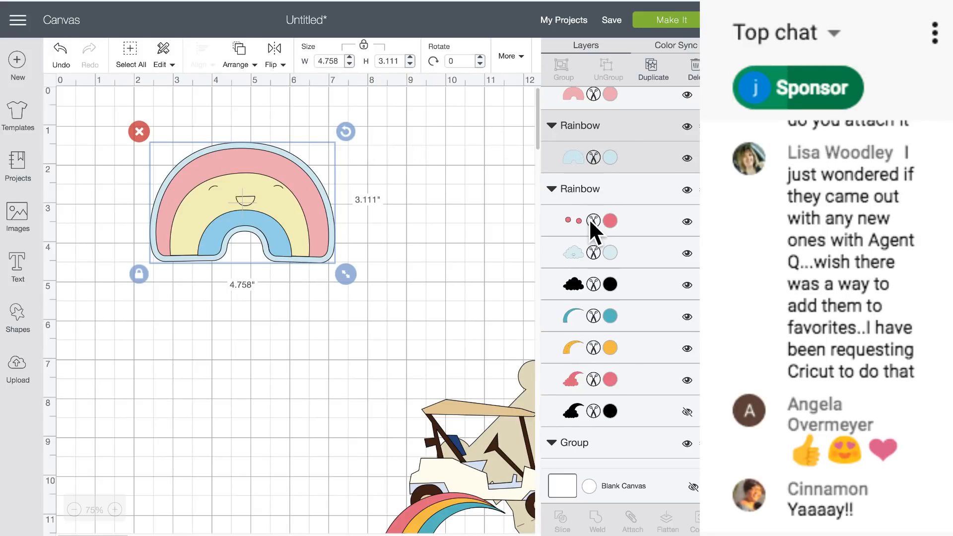
pyautogui.scroll(4, 583, 200)
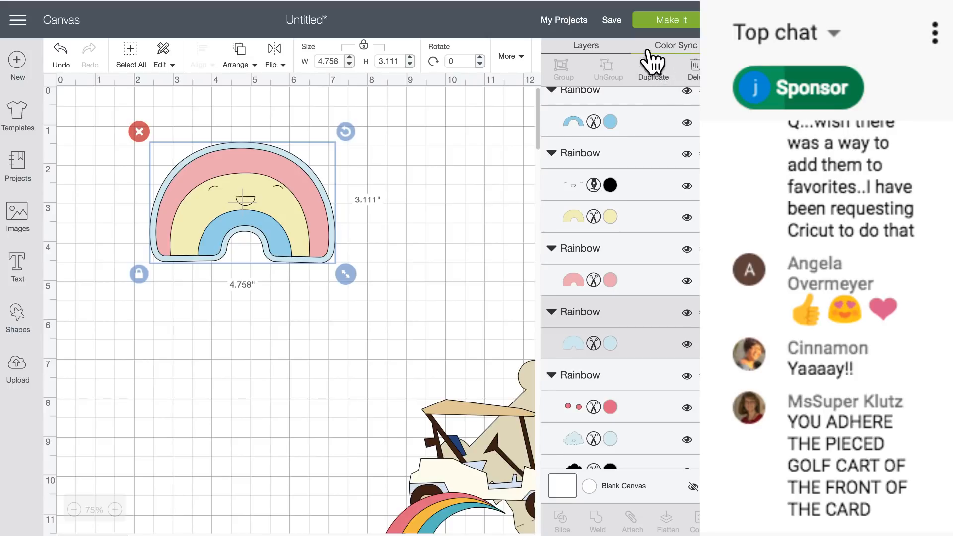
pyautogui.click(651, 74)
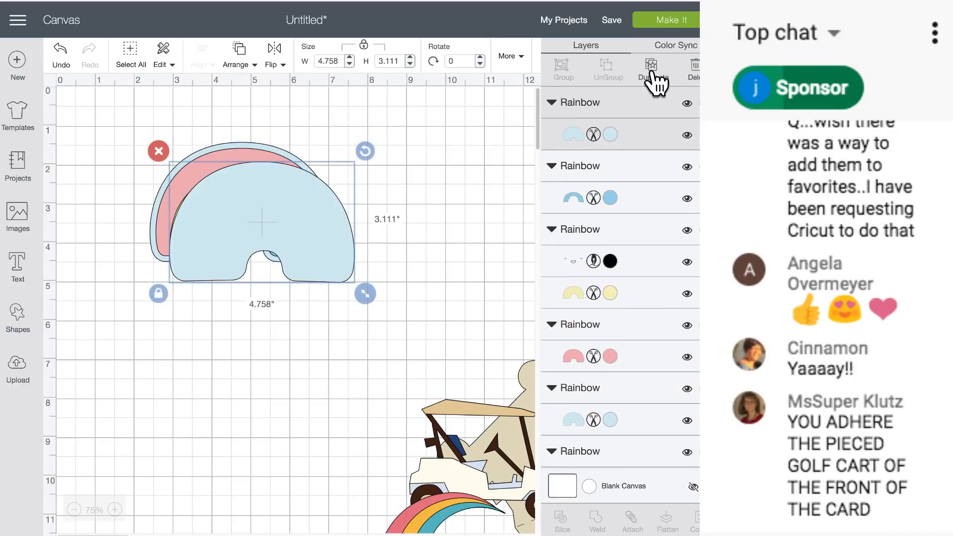
pyautogui.moveTo(267, 213); pyautogui.dragTo(436, 212)
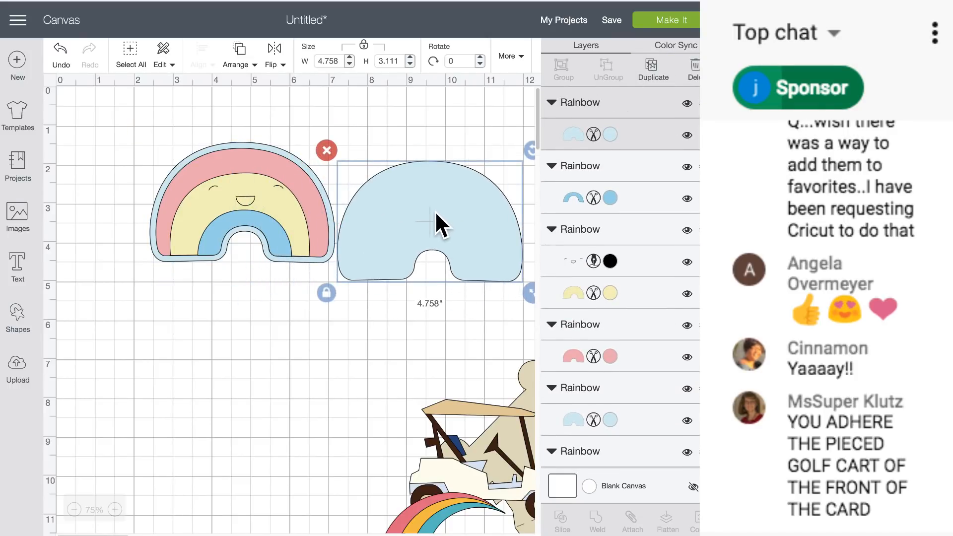
# Step: Group all the layers of the original smiling rainbow
pyautogui.moveTo(129, 139); pyautogui.dragTo(289, 268)
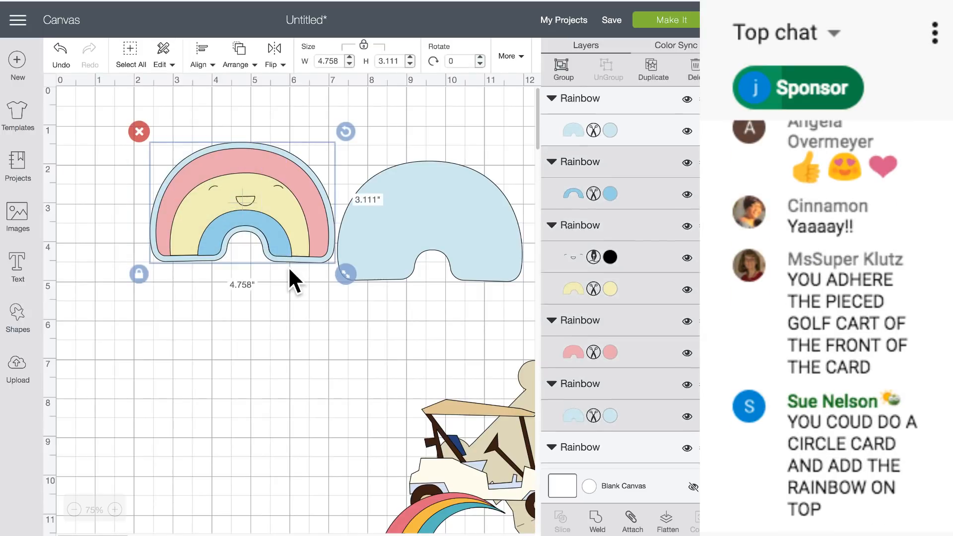
pyautogui.click(562, 67)
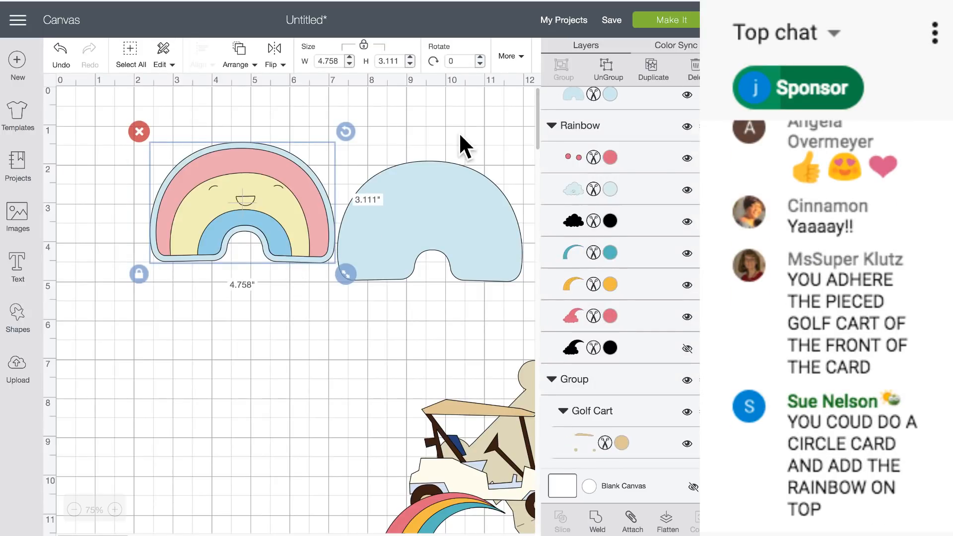
# Step: Move the smiling rainbow group down over the golf cart and place the light blue backing shape in the cleared area
pyautogui.moveTo(252, 177); pyautogui.dragTo(494, 413)
pyautogui.moveTo(429, 201); pyautogui.dragTo(250, 310)
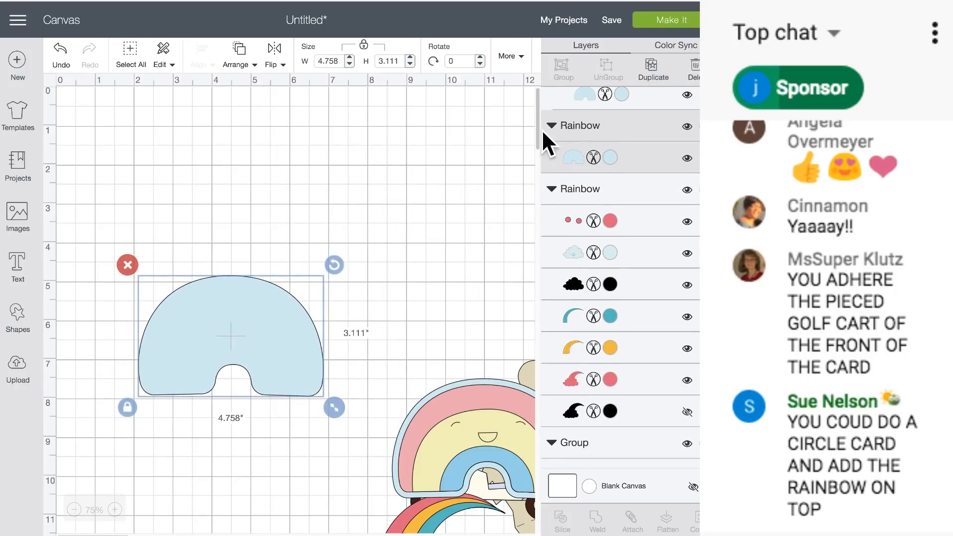
# Step: Duplicate the light blue backing shape and flip the copy vertically
pyautogui.click(657, 76)
pyautogui.moveTo(299, 329); pyautogui.dragTo(255, 255)
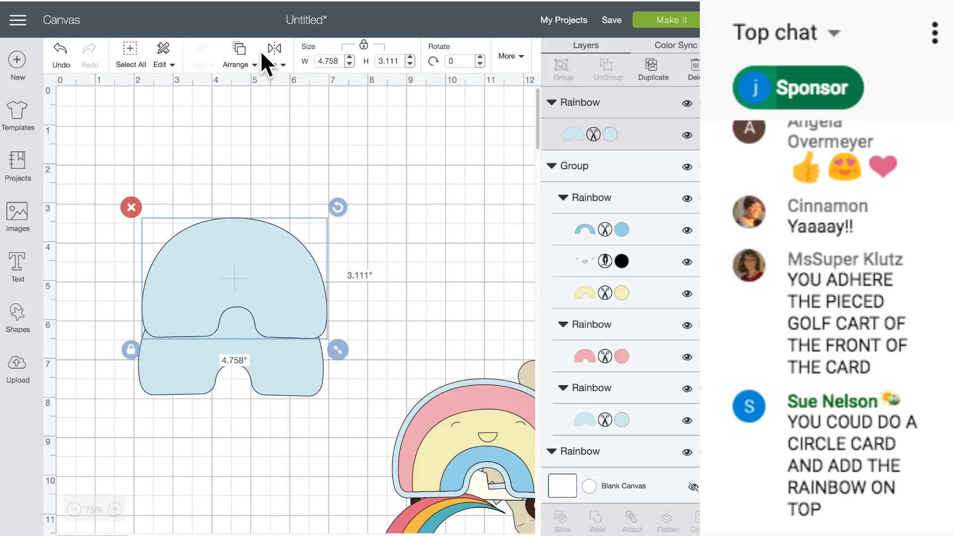
pyautogui.click(274, 57)
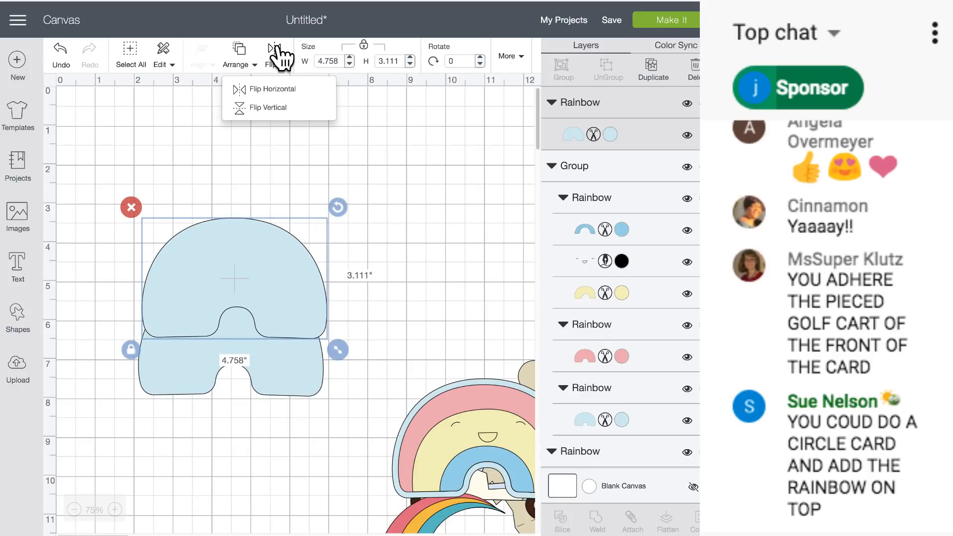
pyautogui.click(258, 109)
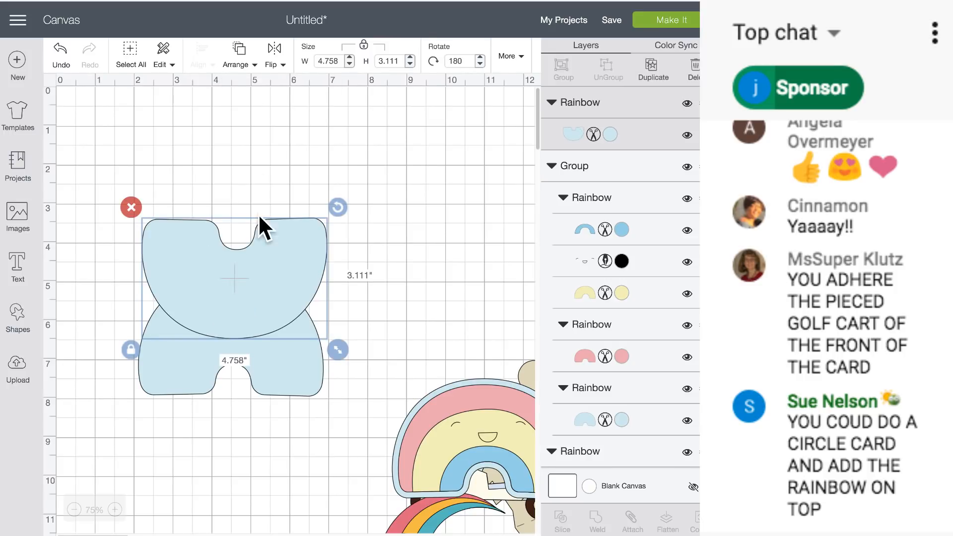
# Step: Position the flipped copy above the original backing shape so that their rounded edges overlap slightly
pyautogui.moveTo(266, 254); pyautogui.dragTo(266, 189)
pyautogui.click(373, 273)
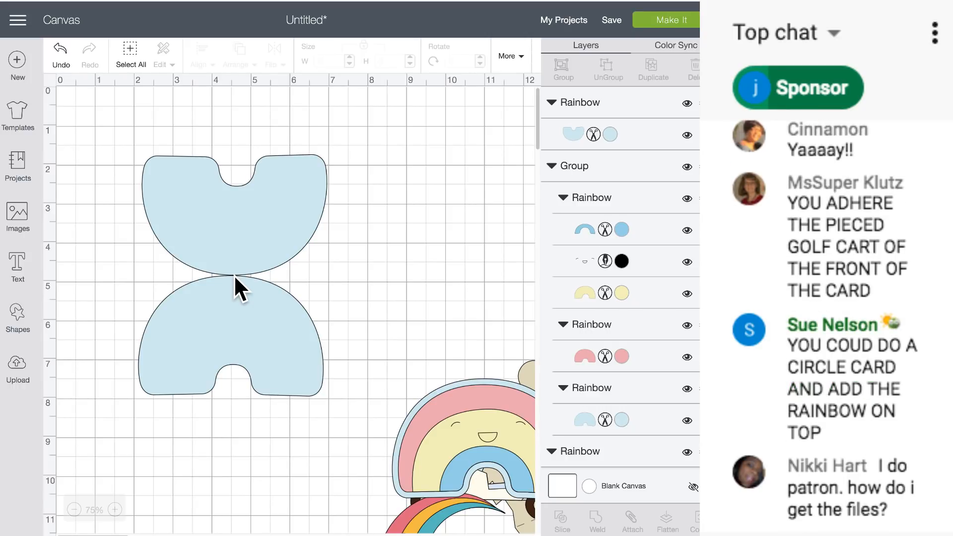
pyautogui.moveTo(232, 227); pyautogui.dragTo(232, 240)
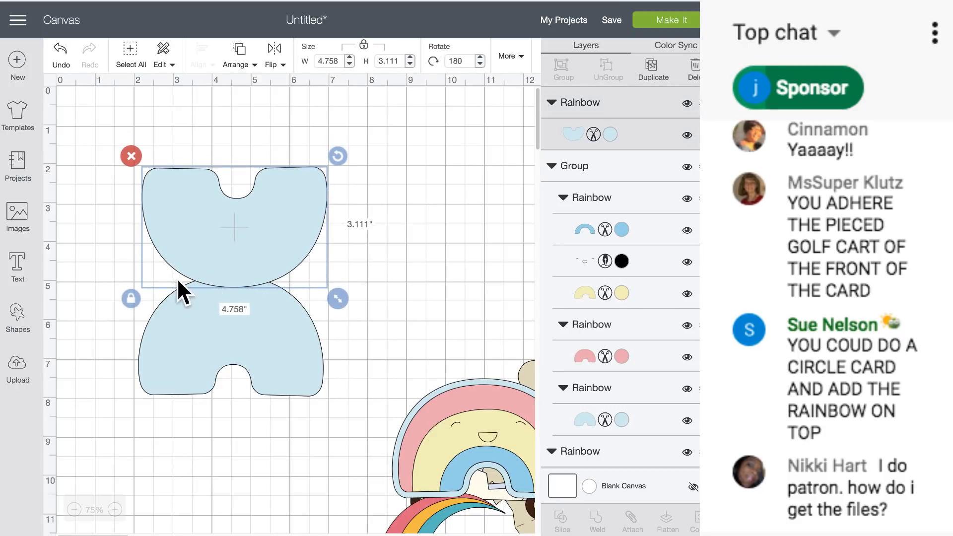
# Step: Preview the smiling rainbow in front of the lower backing shape and move it back over the golf cart
pyautogui.moveTo(514, 383); pyautogui.dragTo(463, 359)
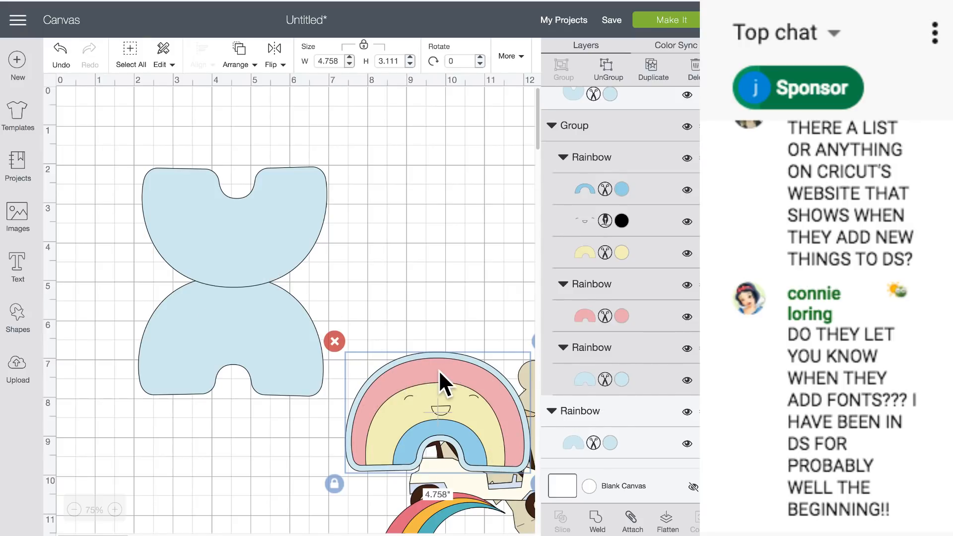
pyautogui.moveTo(438, 354); pyautogui.dragTo(228, 276)
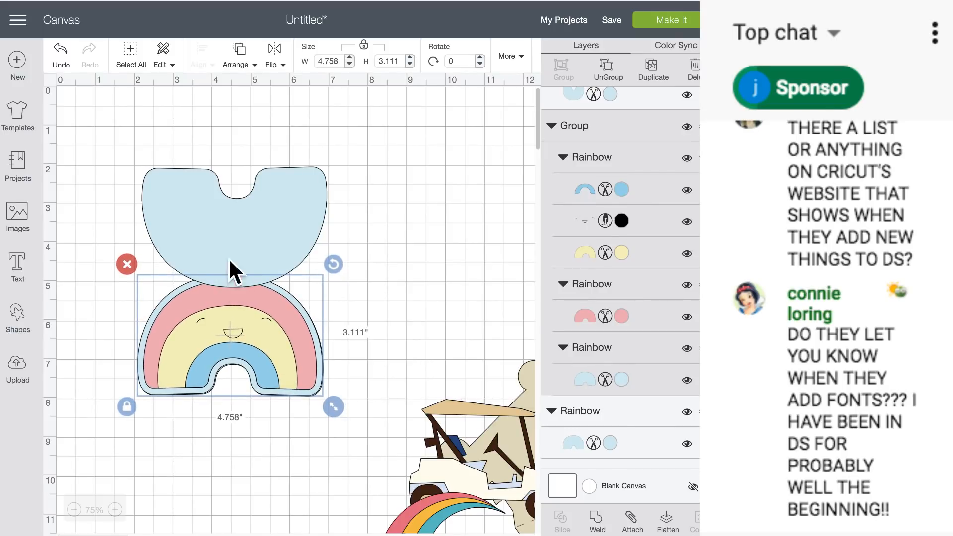
pyautogui.click(238, 62)
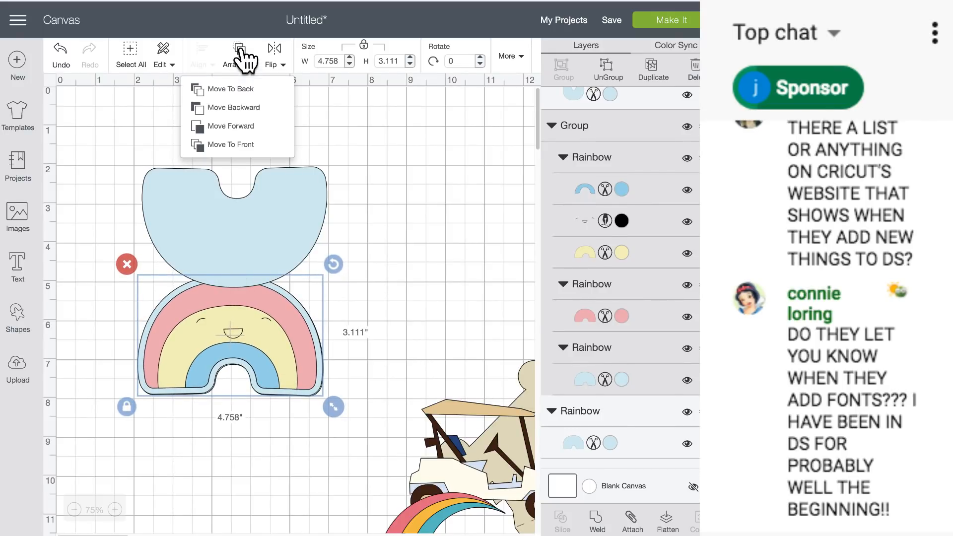
pyautogui.click(248, 144)
pyautogui.moveTo(251, 278); pyautogui.dragTo(250, 278)
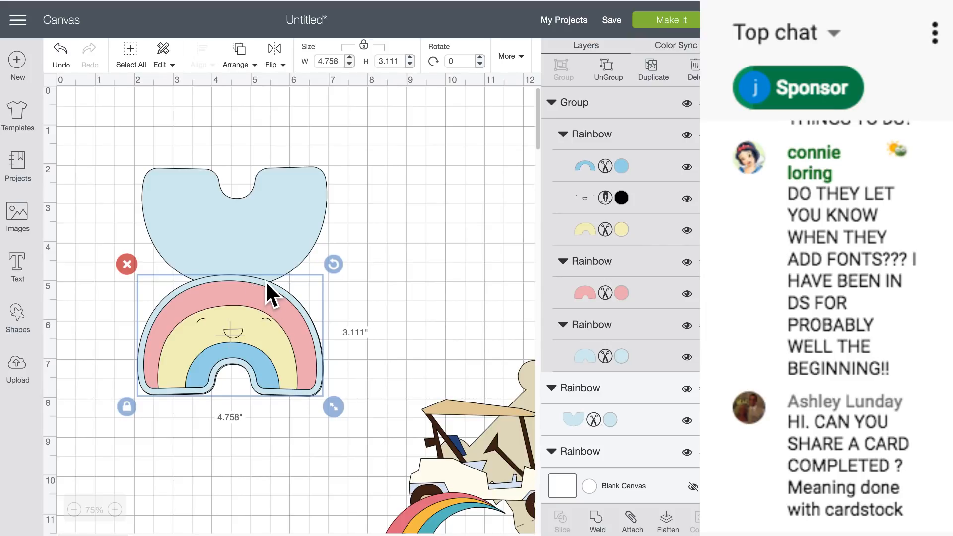
pyautogui.moveTo(266, 282); pyautogui.dragTo(455, 329)
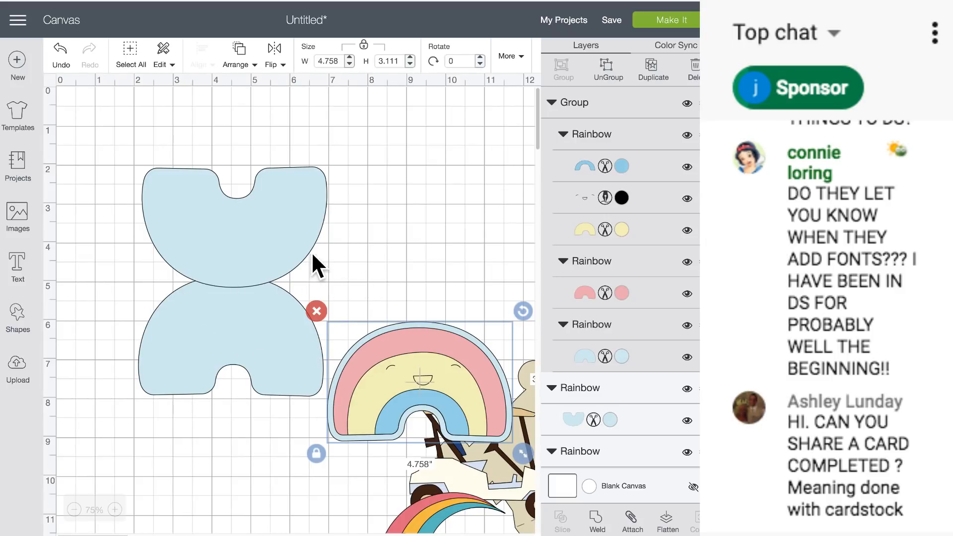
pyautogui.moveTo(421, 328); pyautogui.dragTo(521, 327)
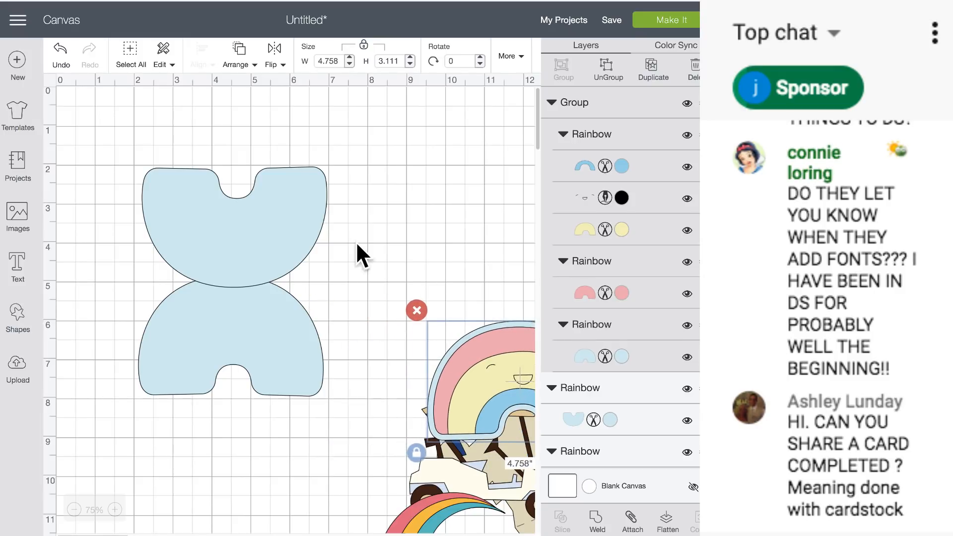
# Step: Nudge the upper backing shape sideways and center both backing shapes horizontally on each other
pyautogui.moveTo(299, 221); pyautogui.dragTo(289, 220)
pyautogui.click(361, 349)
pyautogui.moveTo(334, 415); pyautogui.dragTo(102, 138)
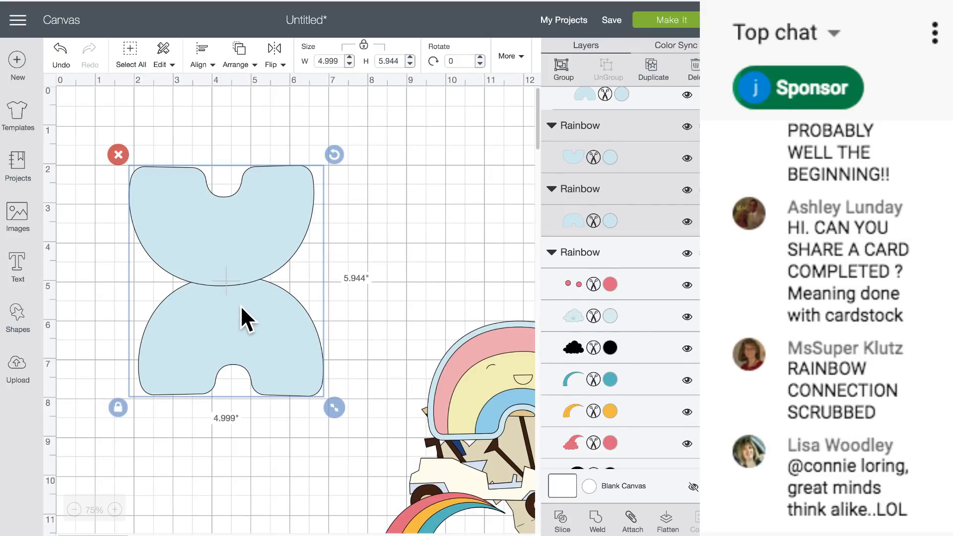
pyautogui.click(203, 59)
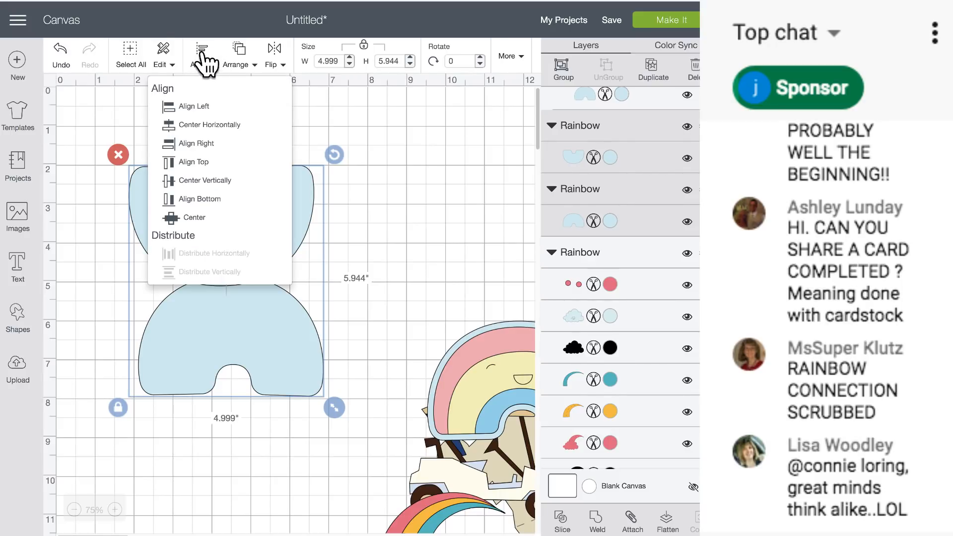
pyautogui.click(208, 124)
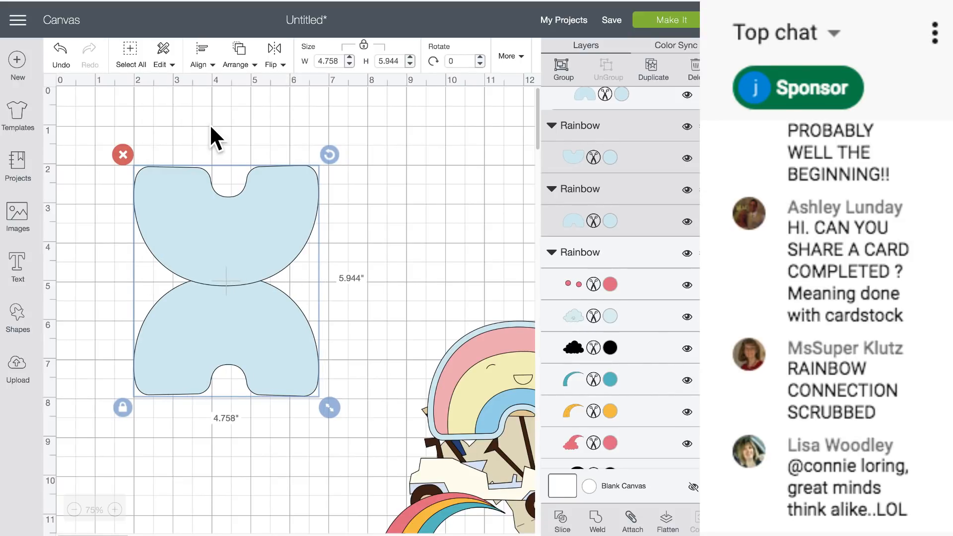
# Step: Try the Align Top and Center alignments on the two backing shapes, undoing each one
pyautogui.click(206, 62)
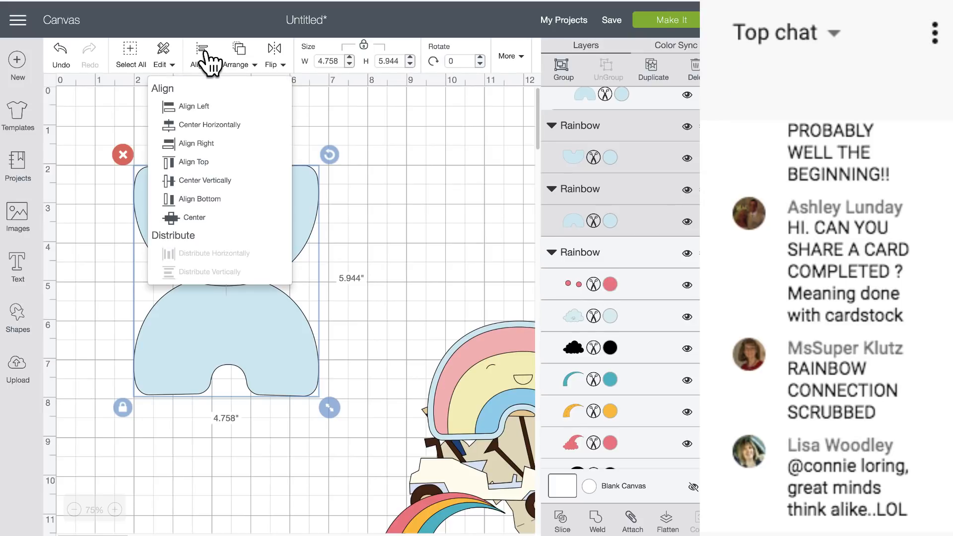
pyautogui.click(207, 159)
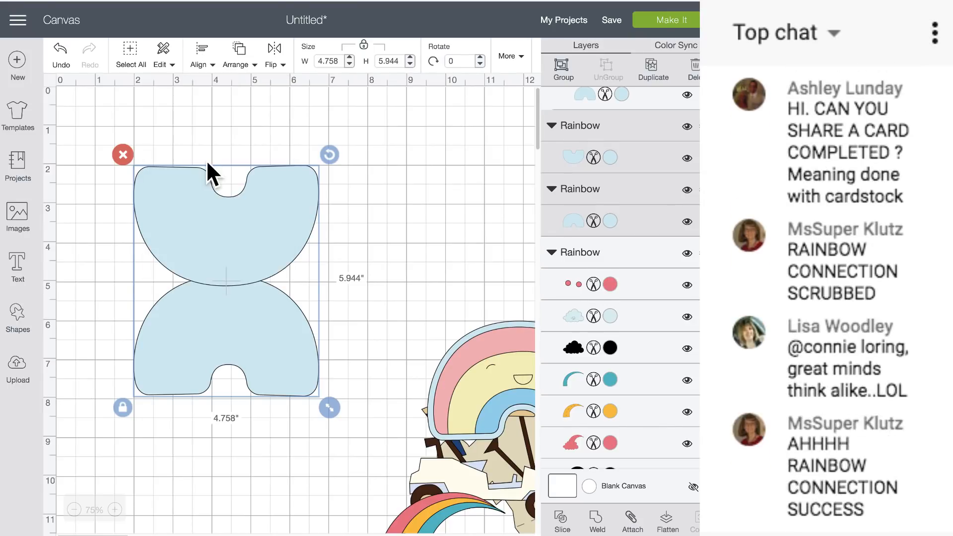
pyautogui.click(59, 54)
pyautogui.moveTo(154, 144); pyautogui.dragTo(320, 362)
pyautogui.click(206, 55)
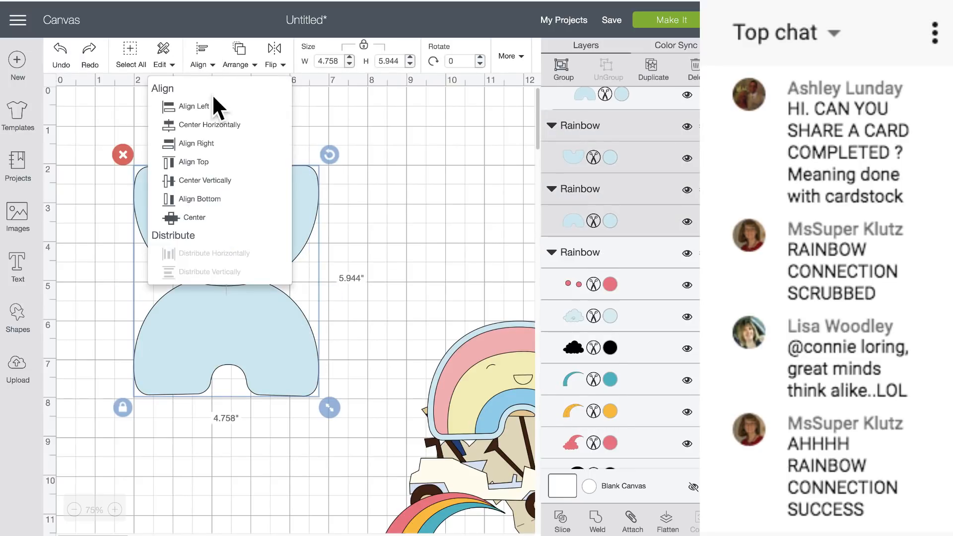
pyautogui.click(205, 216)
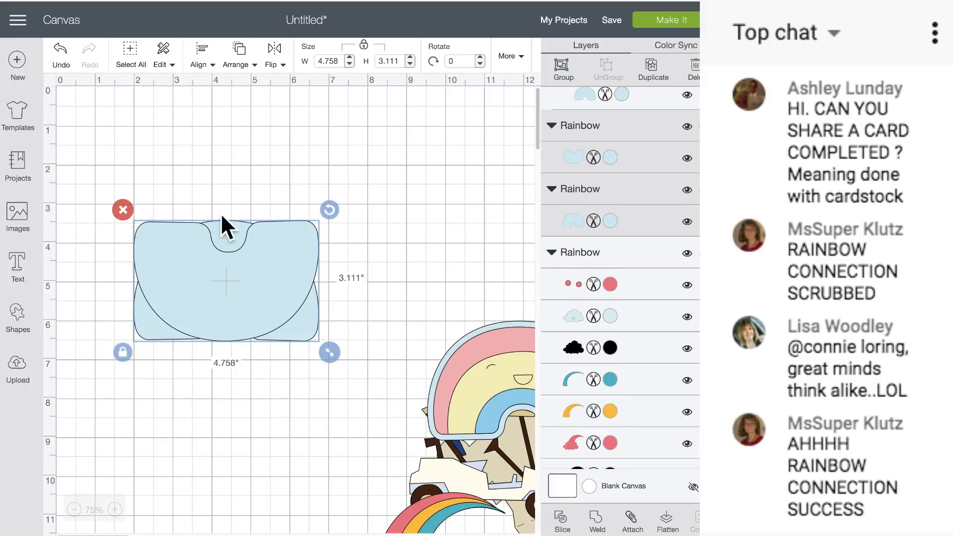
pyautogui.click(60, 52)
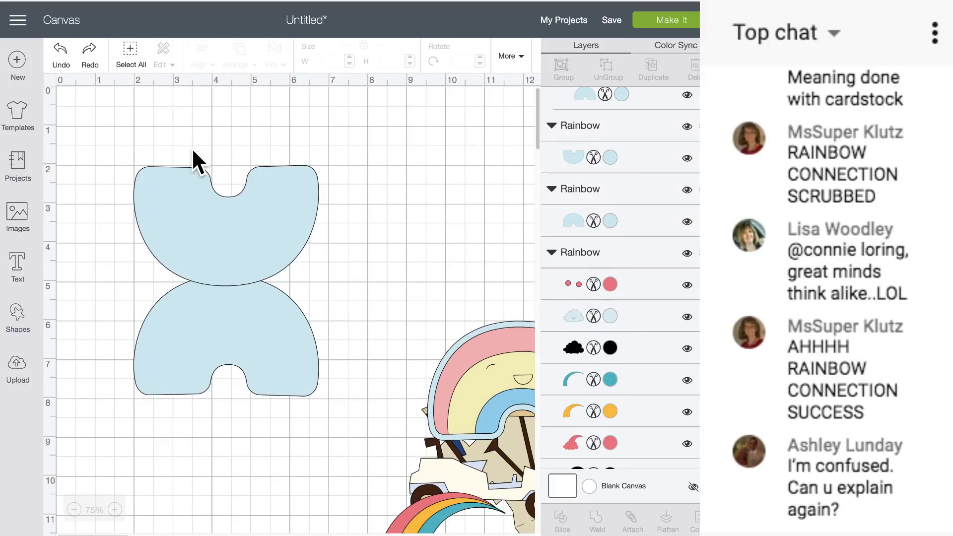
# Step: Weld the two overlapping light blue backing shapes into a single card base
pyautogui.moveTo(144, 115); pyautogui.dragTo(294, 390)
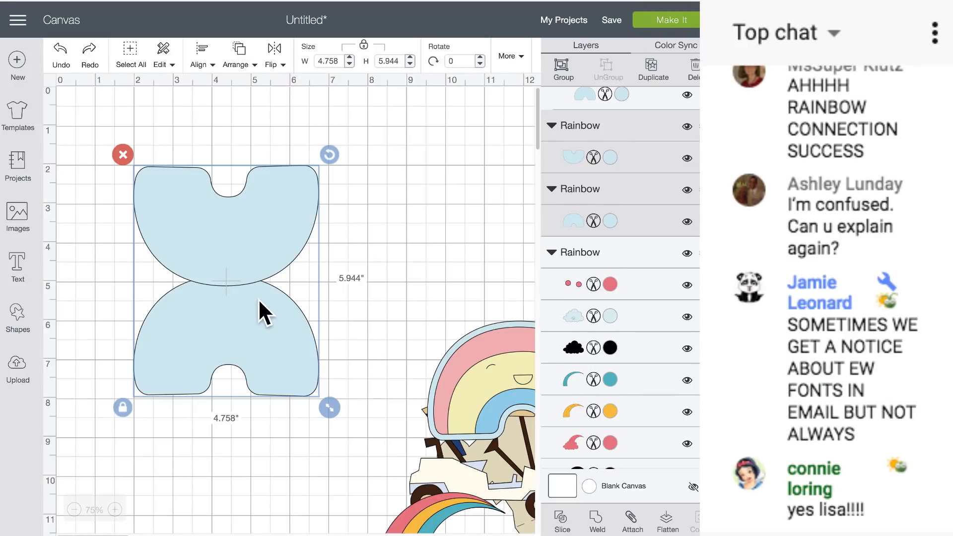
pyautogui.click(599, 519)
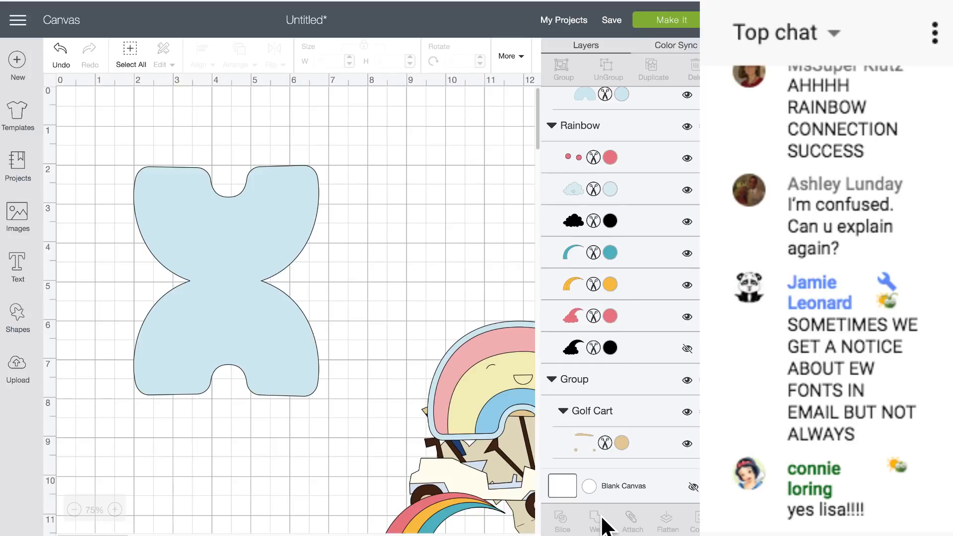
# Step: Bring the smiling rainbow to the front over the card base's lower half and move it to the right of the base
pyautogui.moveTo(486, 342); pyautogui.dragTo(189, 296)
pyautogui.click(239, 62)
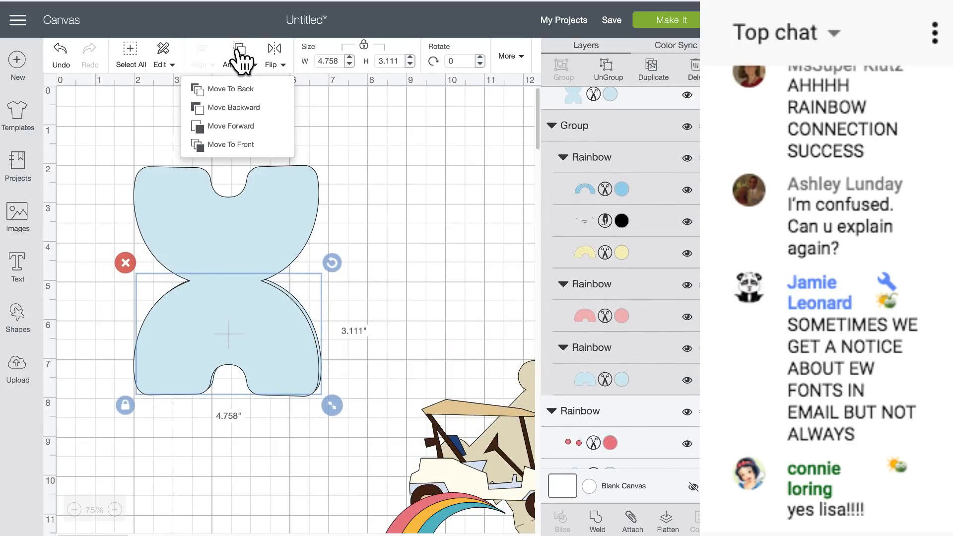
pyautogui.click(243, 145)
pyautogui.moveTo(269, 293); pyautogui.dragTo(544, 196)
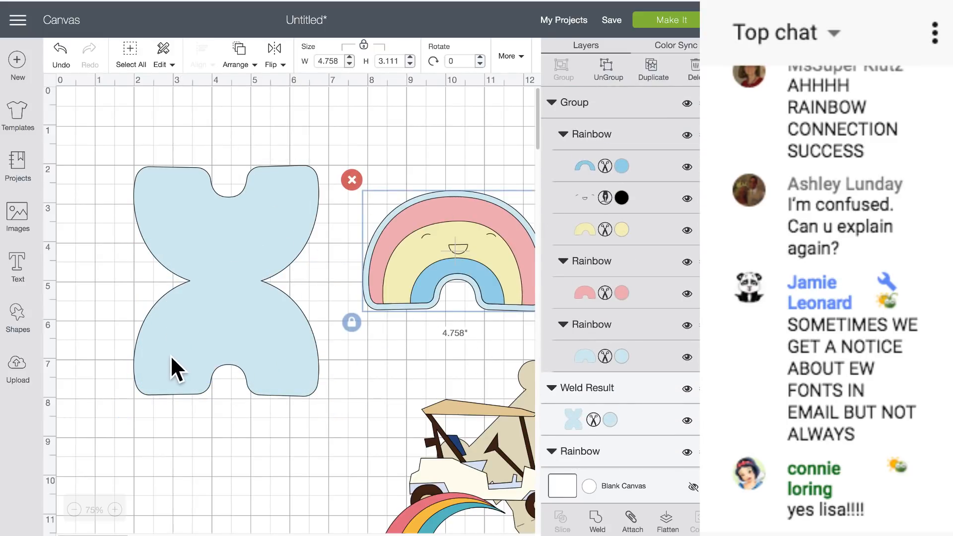
# Step: Add a text object reading "Have a nsunshine day" below the card base
pyautogui.click(16, 266)
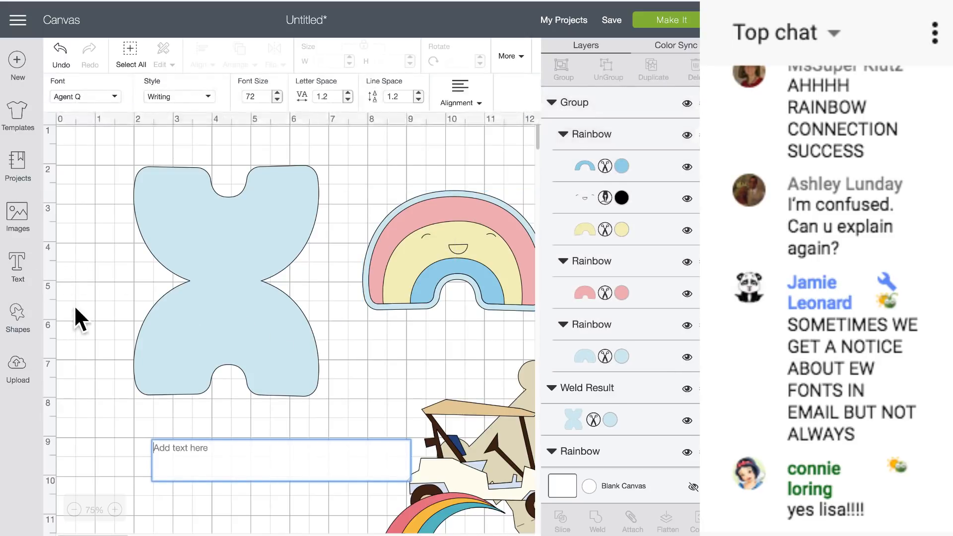
pyautogui.write('Have a')
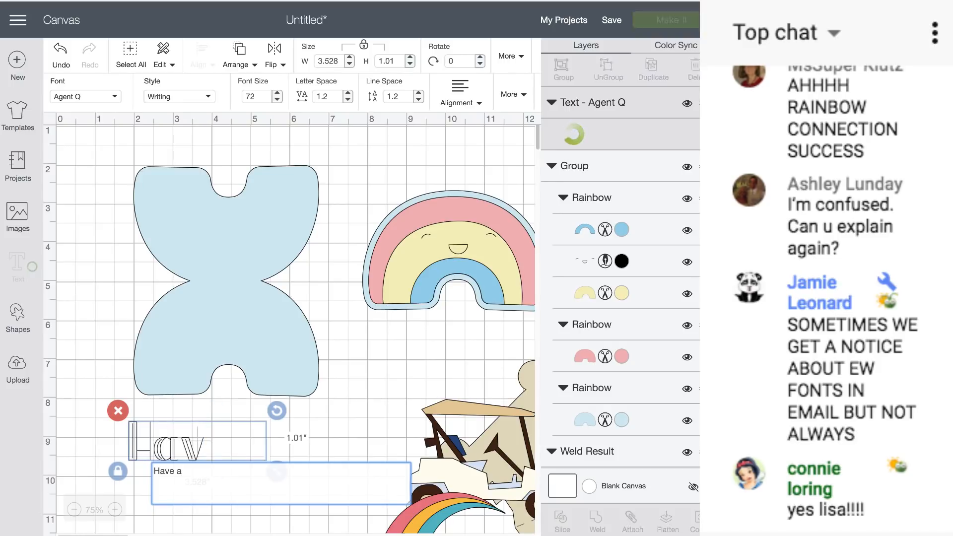
pyautogui.write('sunsh')
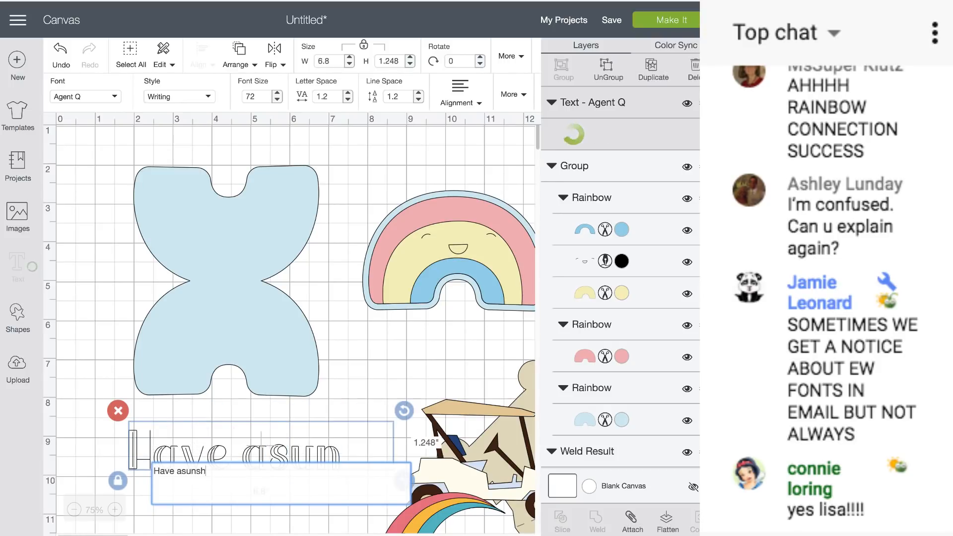
pyautogui.write('ine day')
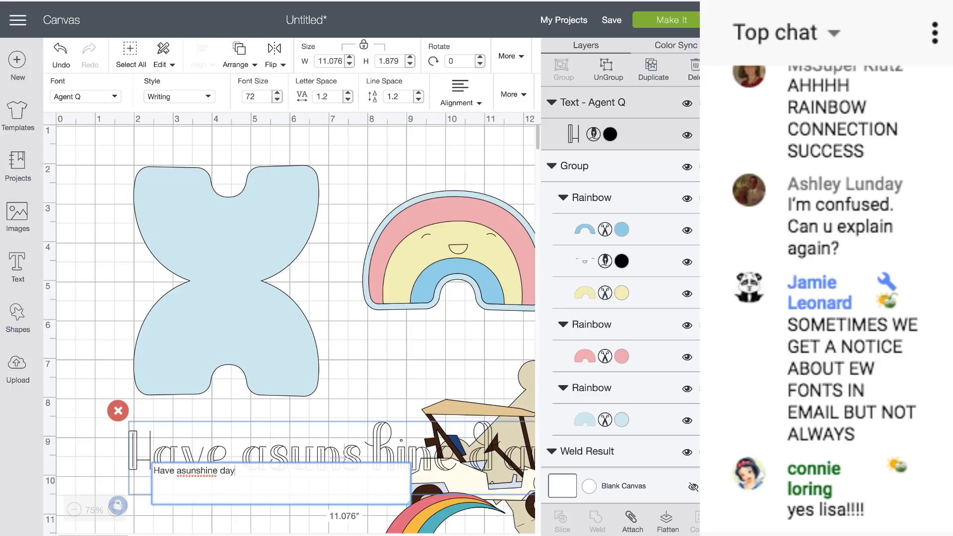
pyautogui.press('Return')
pyautogui.press('Escape')
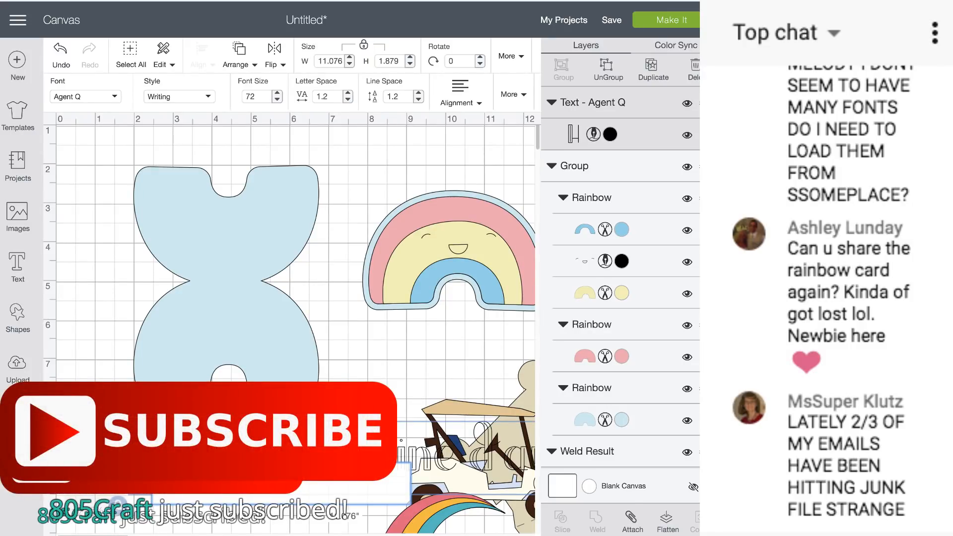
pyautogui.write('h')
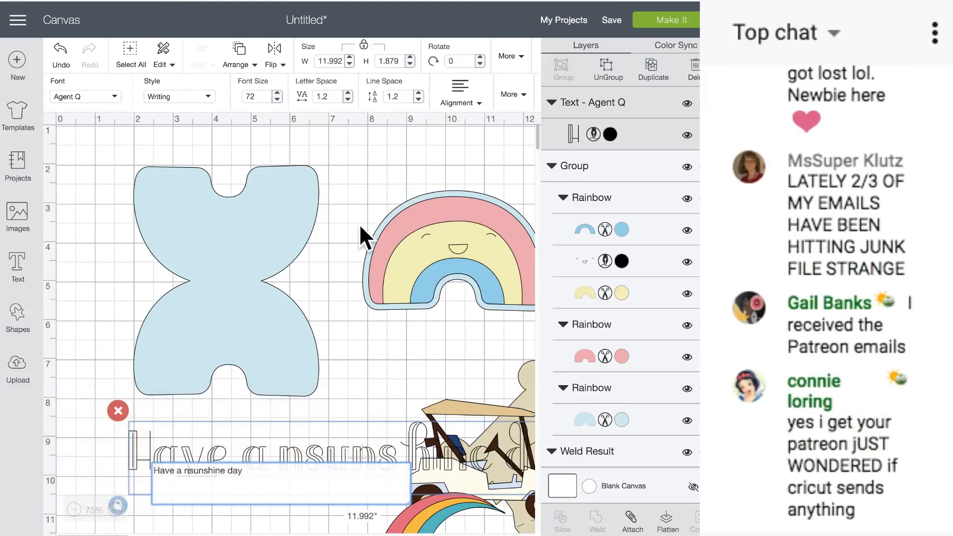
# Step: Clear the font search, limit the list to Cricut fonts and change the sentiment's font to All Mixed Up
pyautogui.click(116, 102)
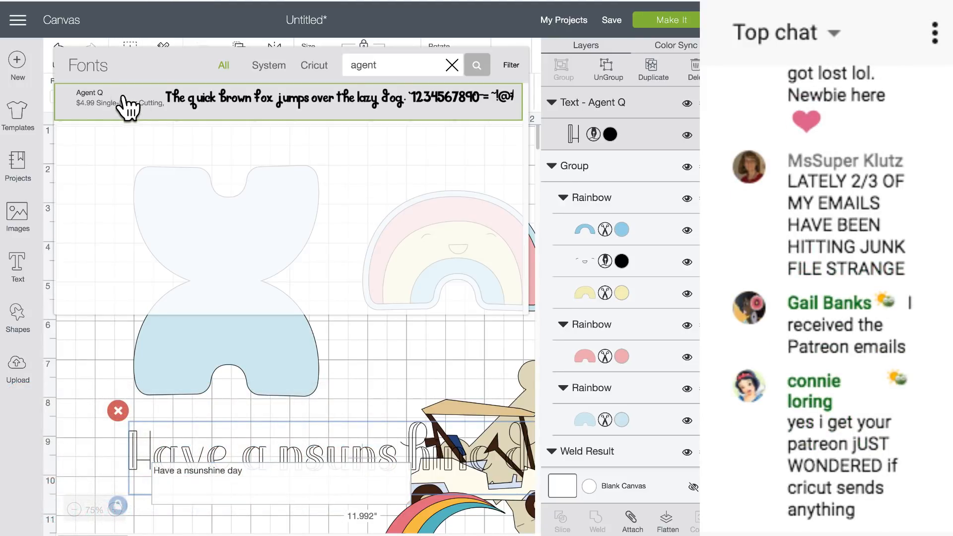
pyautogui.click(452, 65)
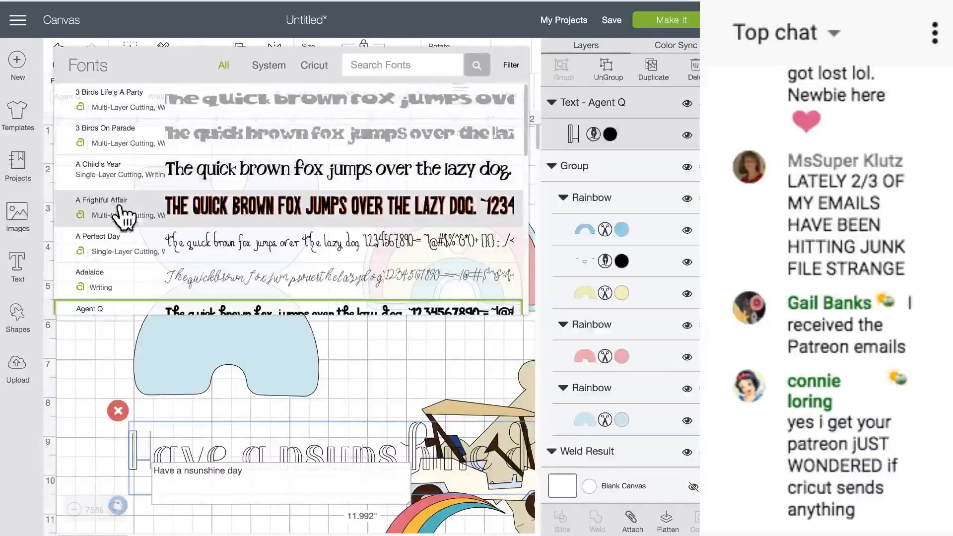
pyautogui.click(314, 67)
pyautogui.click(511, 65)
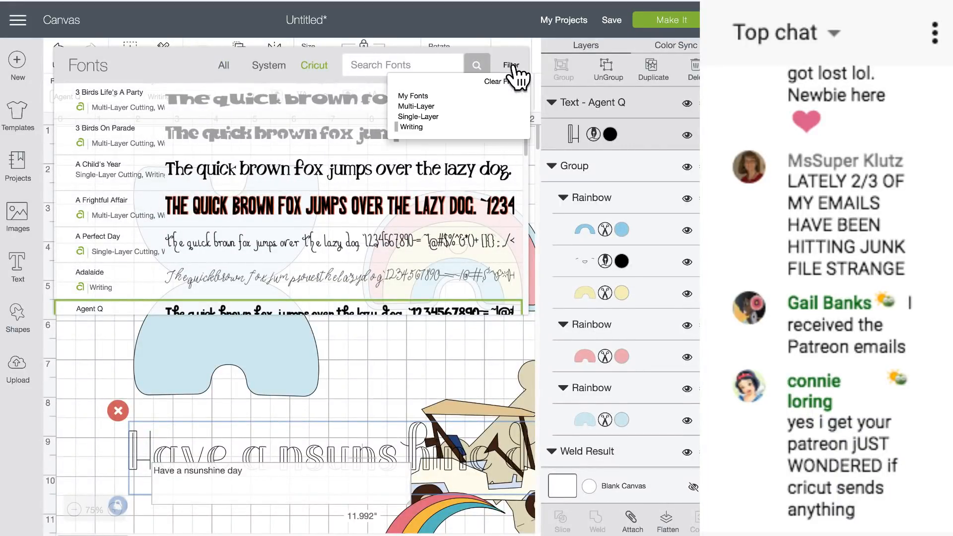
pyautogui.scroll(-3, 191, 188)
pyautogui.scroll(-6, 194, 187)
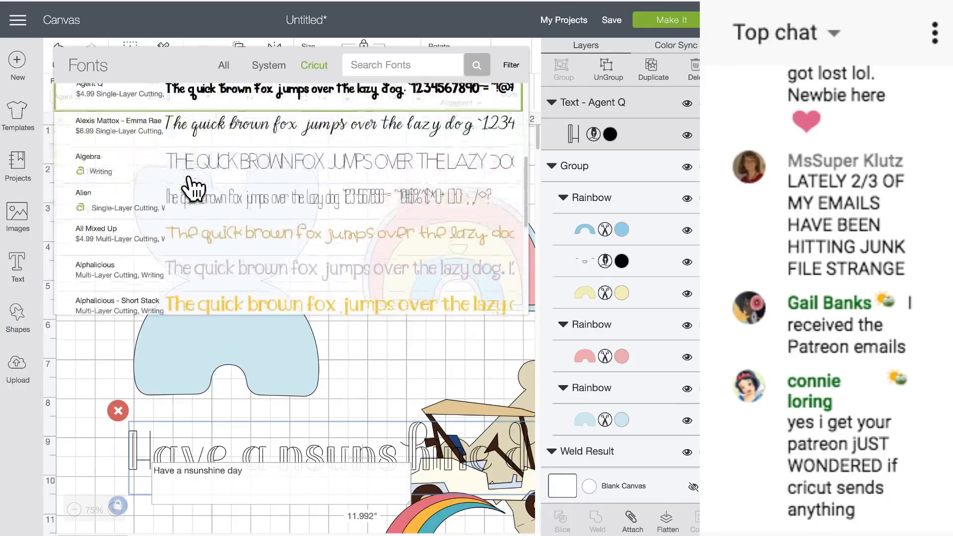
pyautogui.scroll(1, 192, 187)
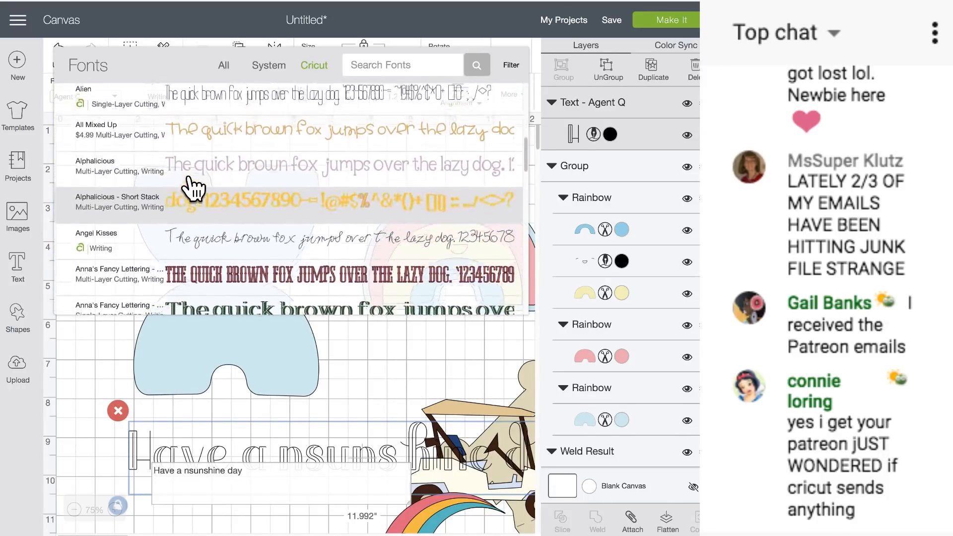
pyautogui.click(197, 144)
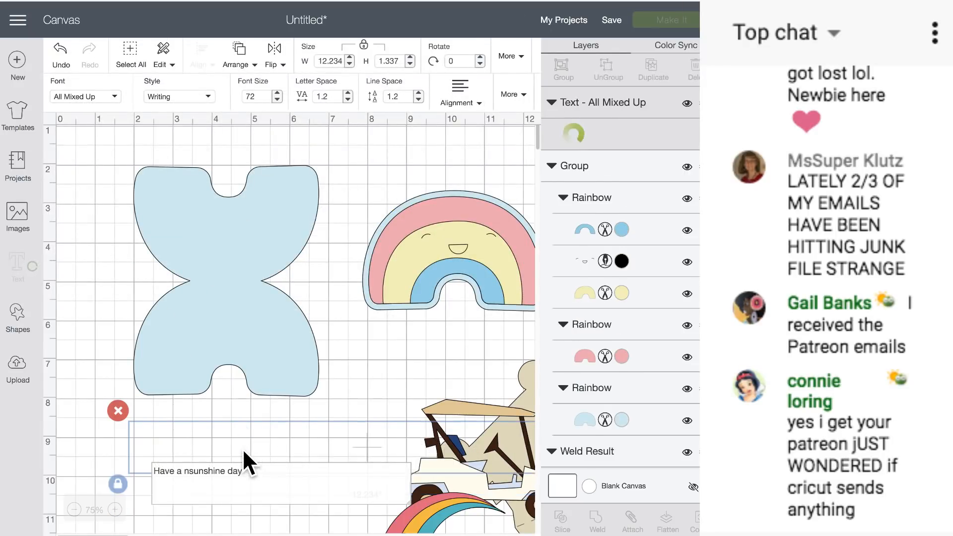
# Step: Move the sentiment onto the card base's lower half and shrink it to about 6.57" wide
pyautogui.moveTo(243, 449); pyautogui.dragTo(195, 335)
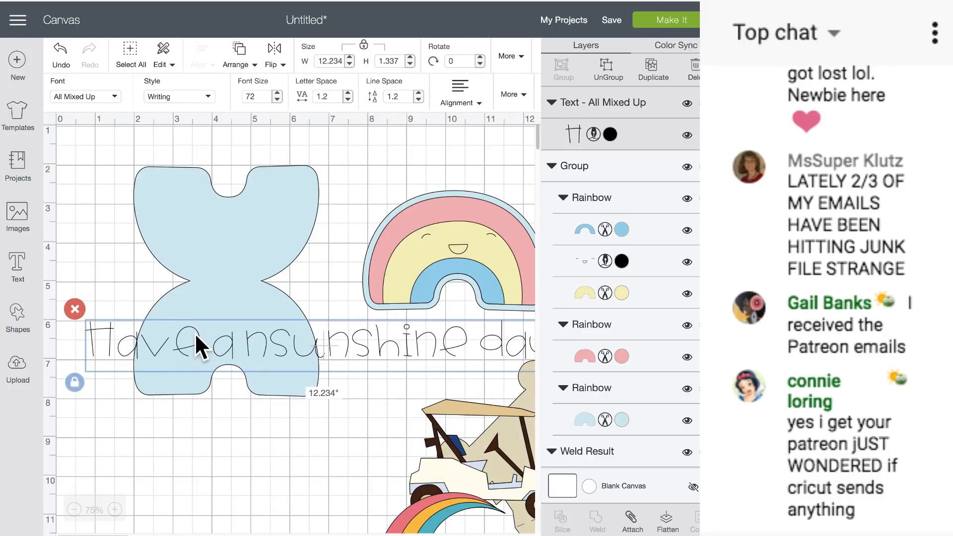
pyautogui.hscroll(5, 248, 339)
pyautogui.moveTo(395, 382); pyautogui.dragTo(177, 358)
pyautogui.hscroll(-4, 198, 330)
pyautogui.hscroll(-1, 209, 330)
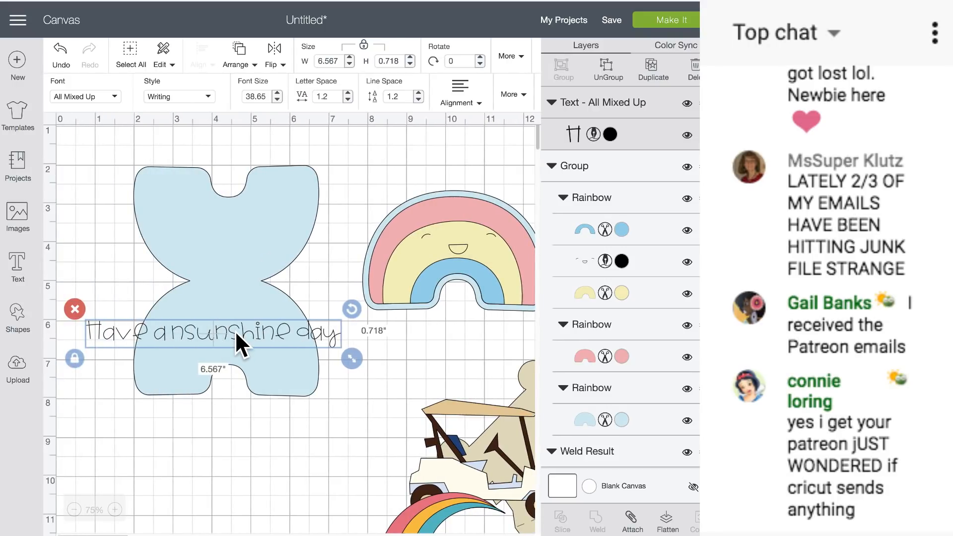
# Step: Correct the sentiment's wording to "Have a sunshine day"
pyautogui.doubleClick(234, 331)
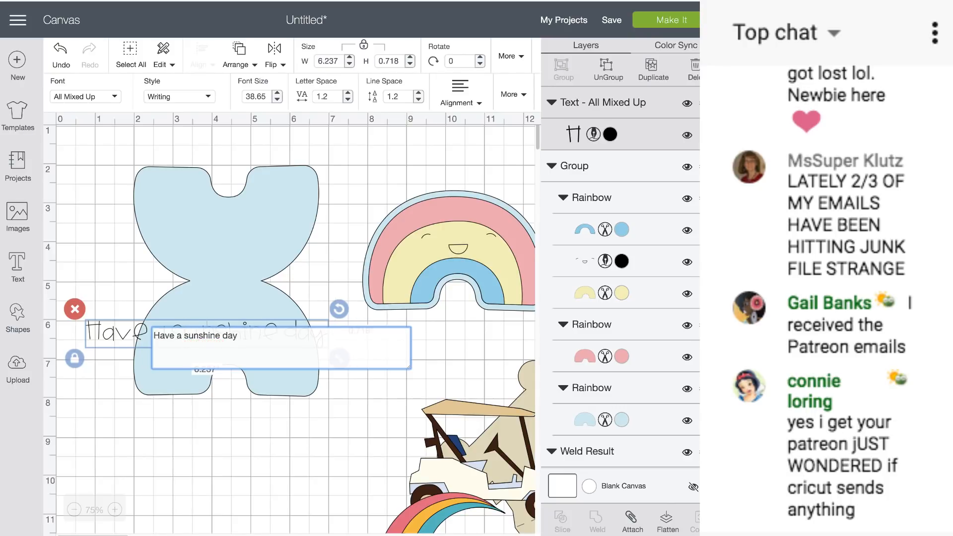
pyautogui.press('BackSpace')
pyautogui.click(242, 413)
pyautogui.click(241, 334)
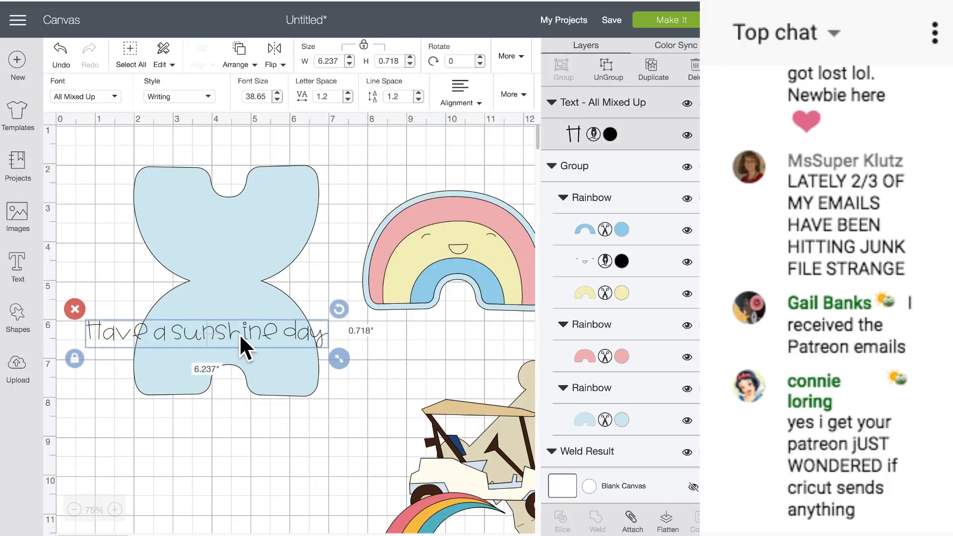
# Step: Curve the sentiment into an upward arch with a diameter of about 4.6
pyautogui.click(519, 95)
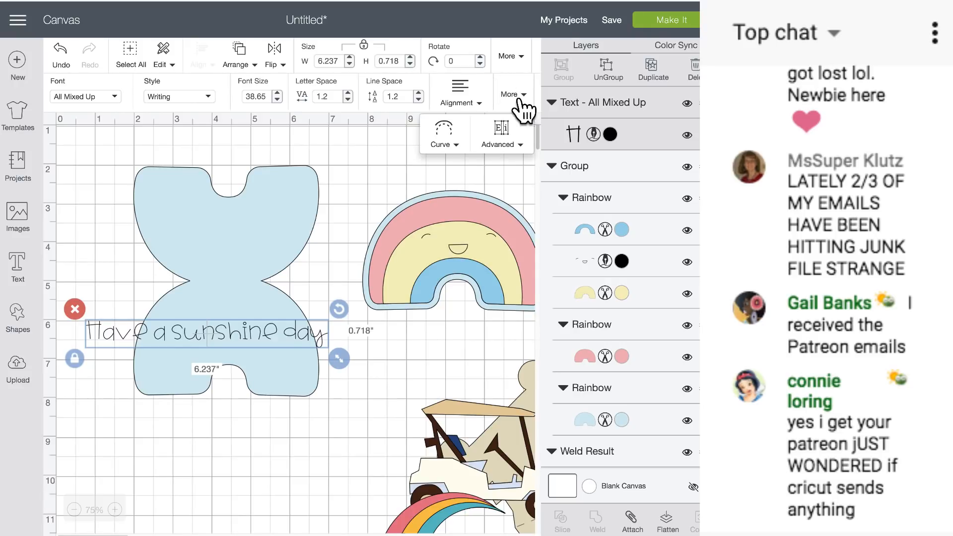
pyautogui.click(445, 137)
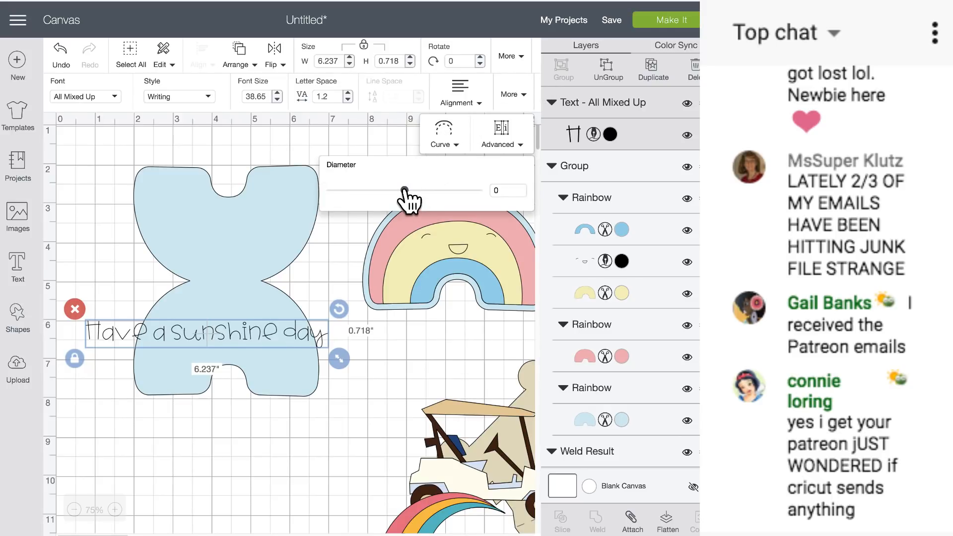
pyautogui.moveTo(405, 191); pyautogui.dragTo(457, 191)
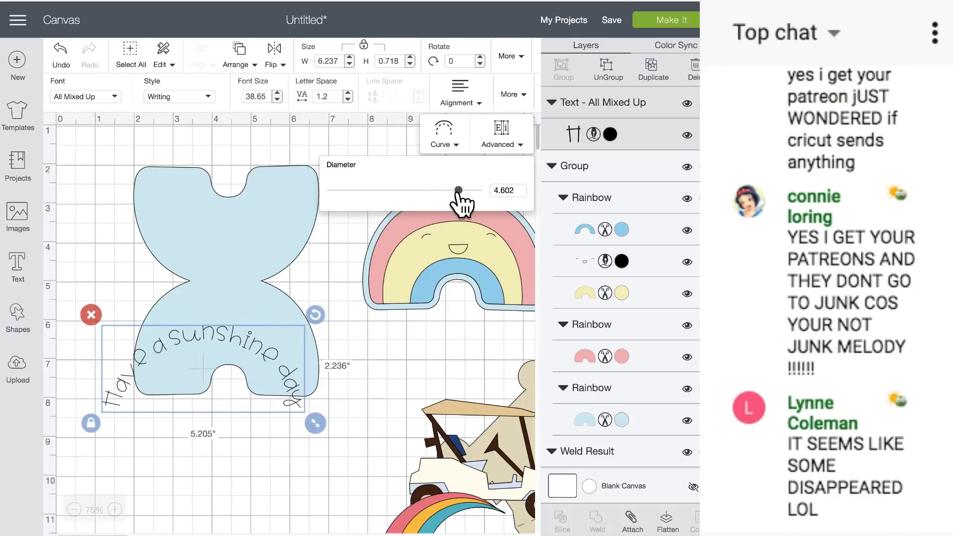
# Step: Position the curved sentiment inside the card base's lower half and scale it down to about 4.65" wide
pyautogui.click(238, 313)
pyautogui.moveTo(238, 314); pyautogui.dragTo(239, 298)
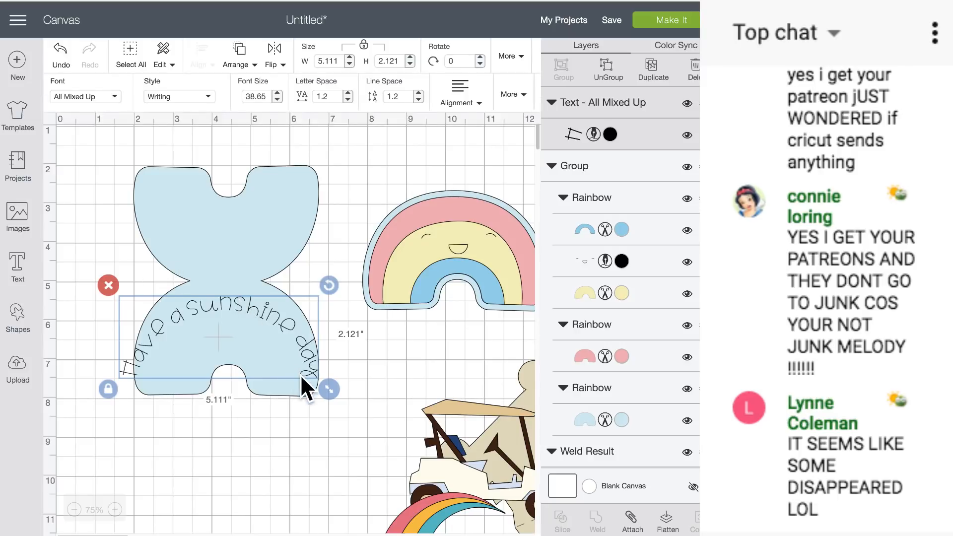
pyautogui.moveTo(328, 388); pyautogui.dragTo(312, 381)
pyautogui.moveTo(228, 302)
pyautogui.mouseDown()
pyautogui.moveTo(250, 305)
pyautogui.moveTo(242, 304)
pyautogui.mouseUp()
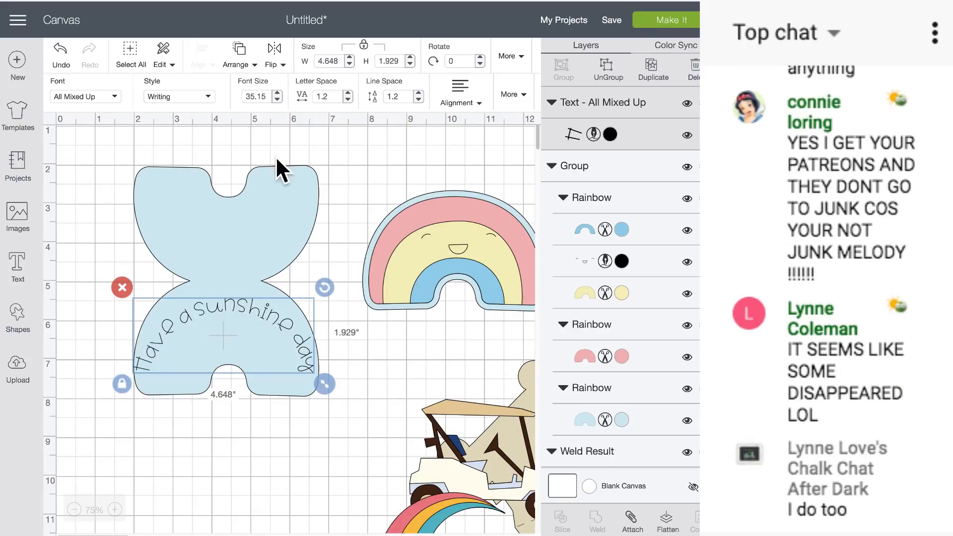
# Step: Reduce the sentiment's letter spacing to 0.1 and centre the text on the card base's lower arch
pyautogui.click(347, 99)
pyautogui.click(348, 100)
pyautogui.click(347, 100)
pyautogui.click(348, 100)
pyautogui.click(348, 100)
pyautogui.click(348, 100)
pyautogui.click(347, 100)
pyautogui.click(348, 100)
pyautogui.click(347, 99)
pyautogui.click(347, 99)
pyautogui.click(347, 100)
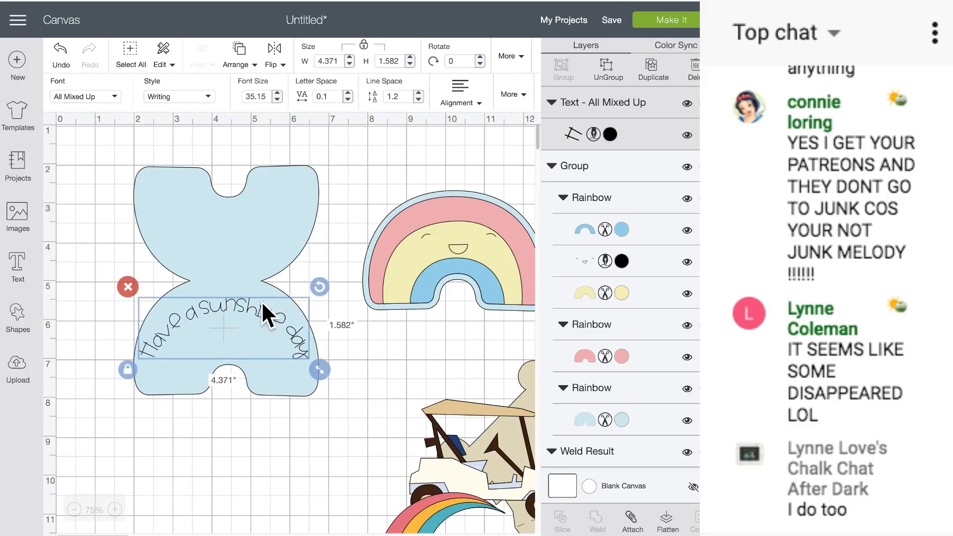
pyautogui.moveTo(245, 299); pyautogui.dragTo(250, 305)
pyautogui.click(372, 365)
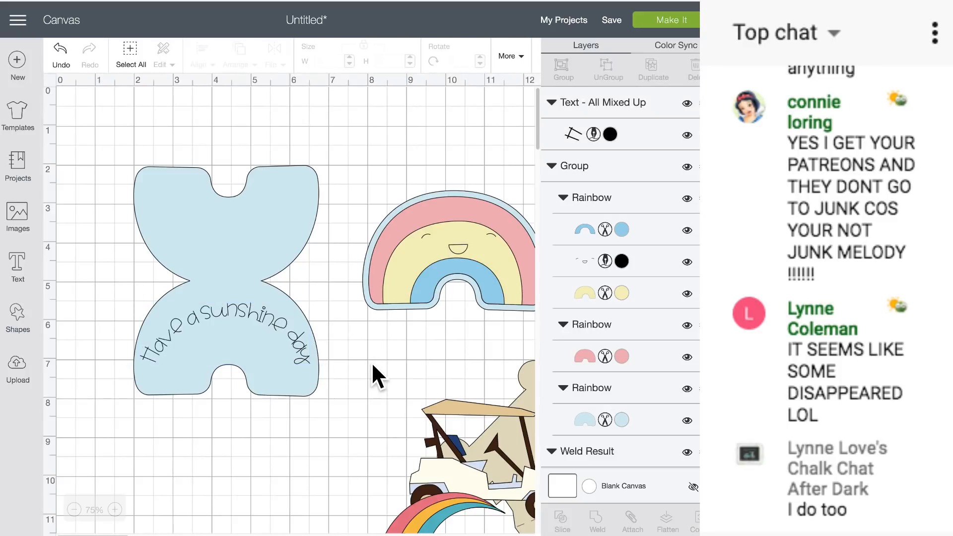
# Step: Attach the sentiment to the card base and shift the attached card slightly on the canvas
pyautogui.moveTo(117, 348); pyautogui.dragTo(213, 340)
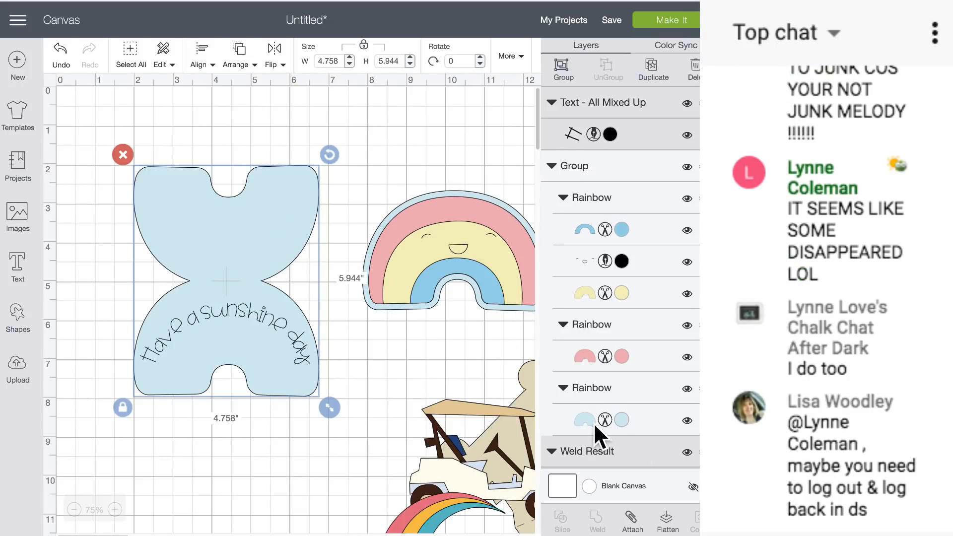
pyautogui.scroll(-3, 594, 427)
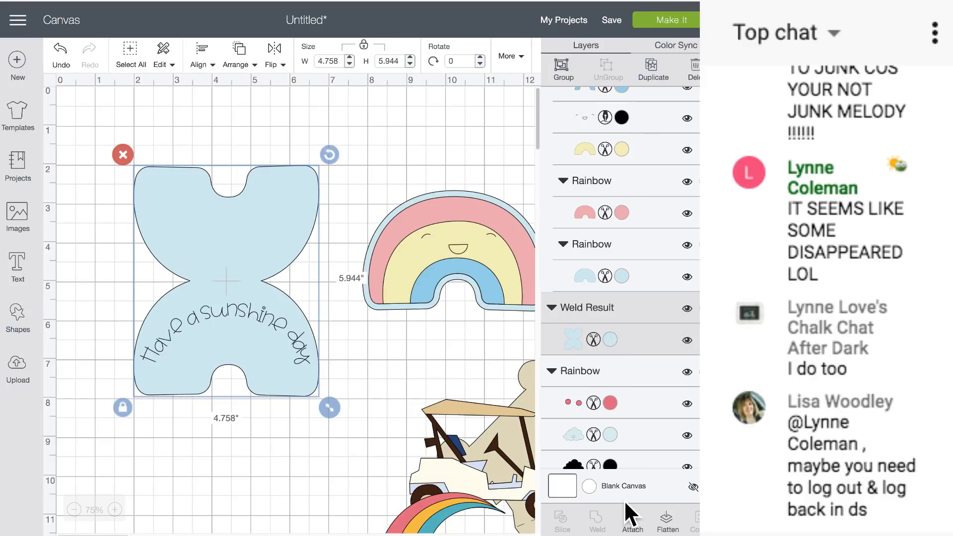
pyautogui.click(631, 519)
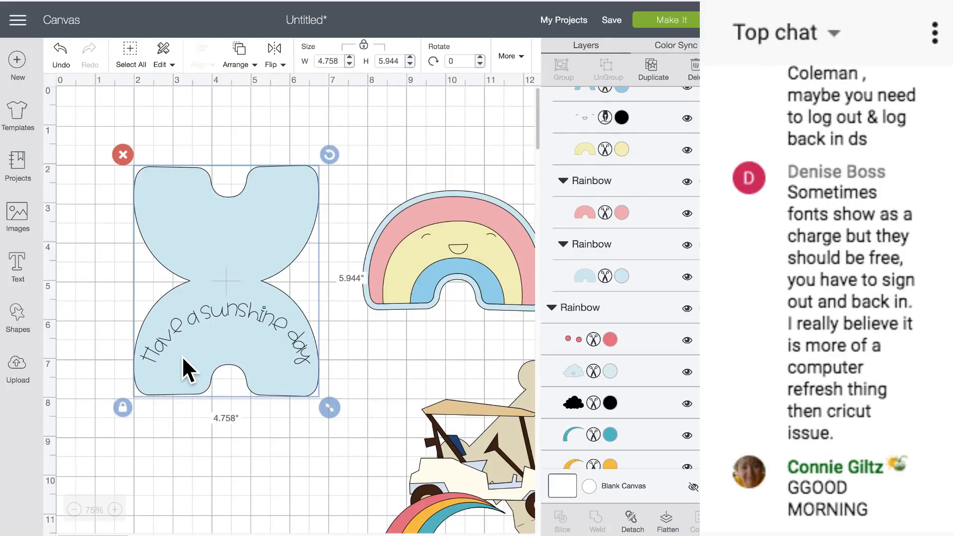
pyautogui.scroll(-1, 183, 357)
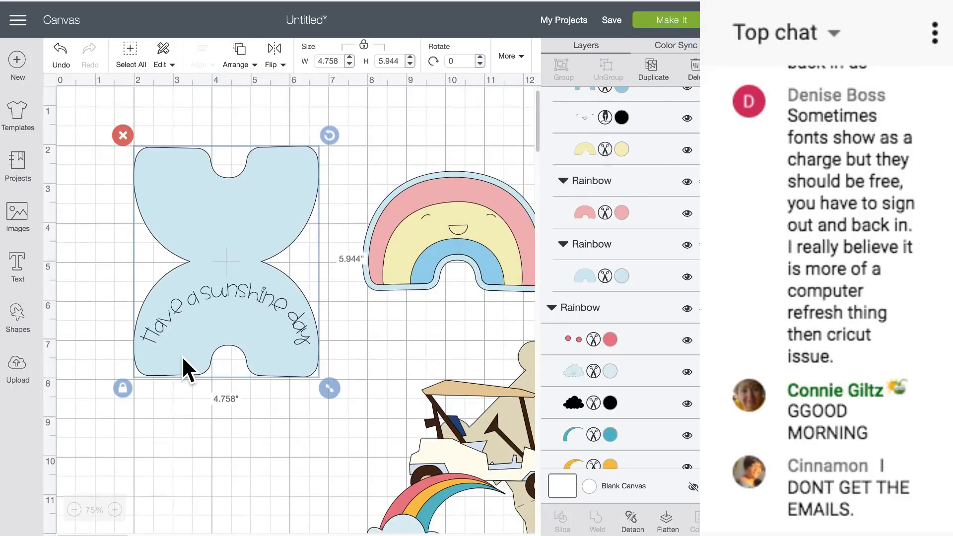
pyautogui.scroll(-1, 181, 356)
pyautogui.scroll(2, 181, 355)
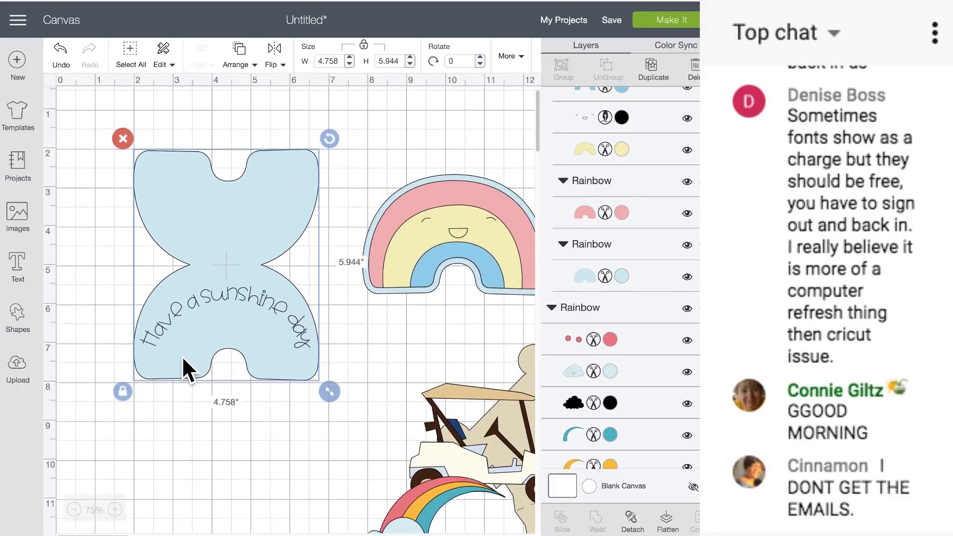
pyautogui.moveTo(207, 332); pyautogui.dragTo(226, 315)
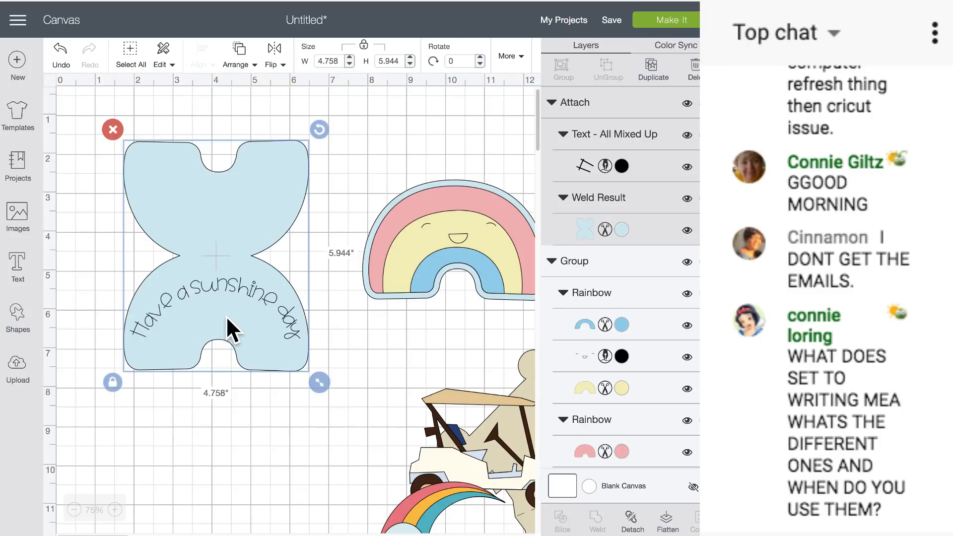
pyautogui.moveTo(227, 308); pyautogui.dragTo(242, 305)
# Step: Bring the smiling rainbow to the front over the sentiment half of the card and move it back beside the card
pyautogui.moveTo(415, 231); pyautogui.dragTo(173, 295)
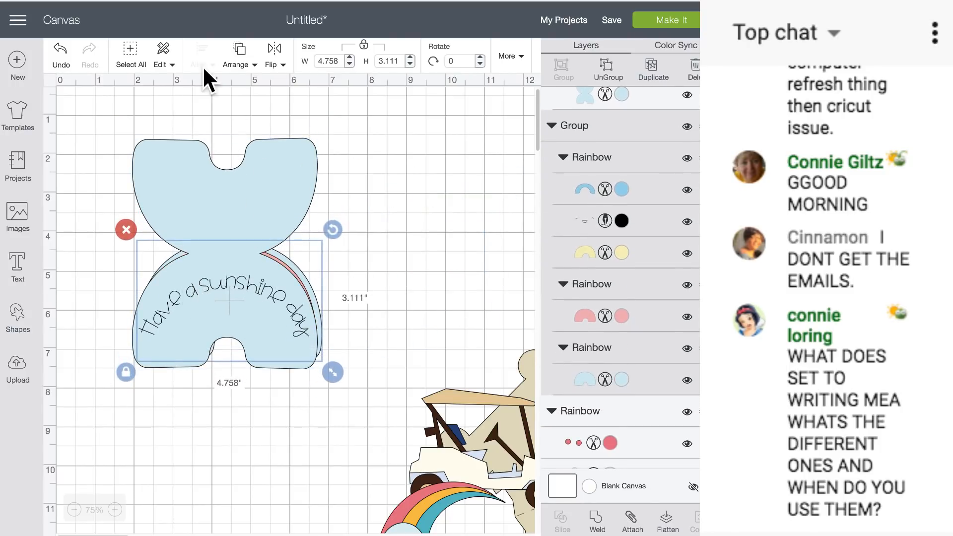
pyautogui.click(245, 64)
pyautogui.click(231, 144)
pyautogui.moveTo(255, 287); pyautogui.dragTo(412, 287)
pyautogui.click(278, 266)
pyautogui.moveTo(331, 273); pyautogui.dragTo(373, 258)
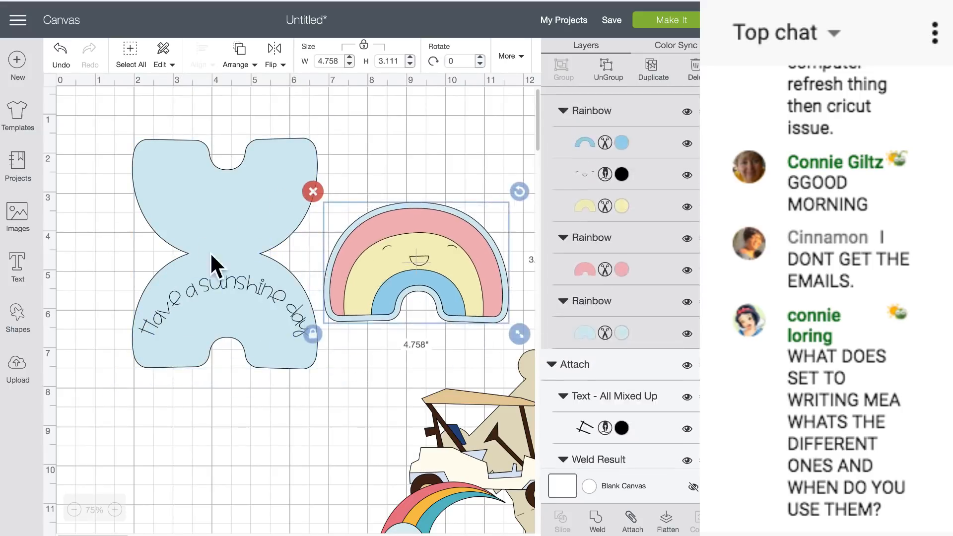
pyautogui.click(22, 268)
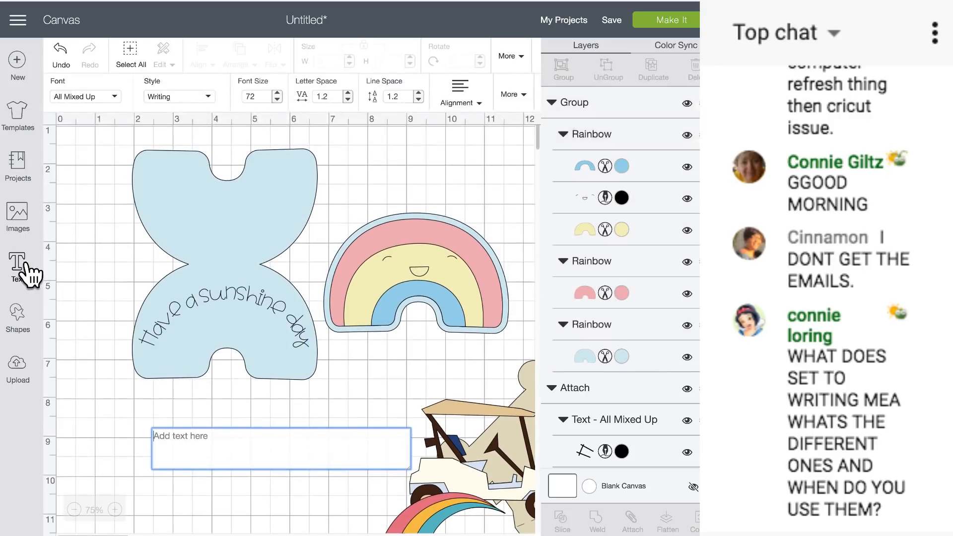
pyautogui.click(11, 327)
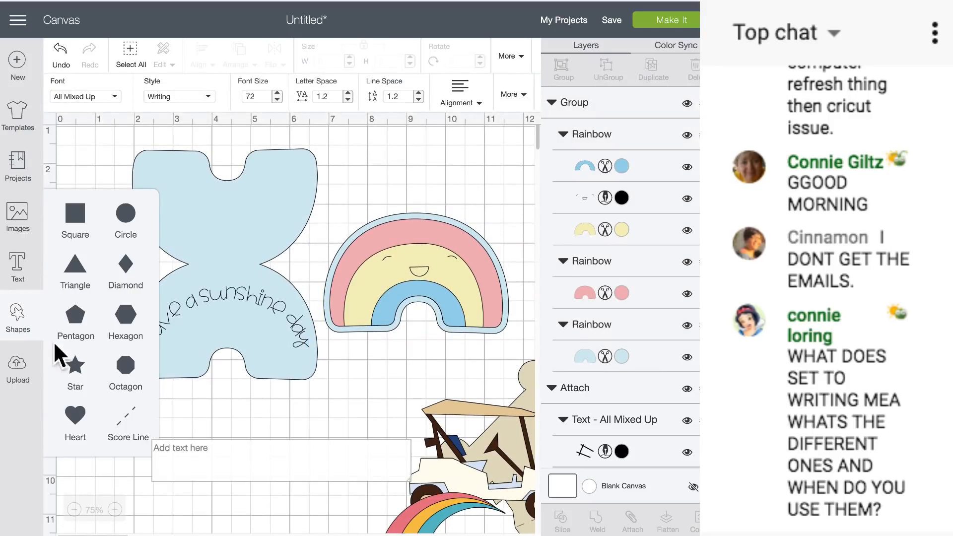
pyautogui.click(124, 423)
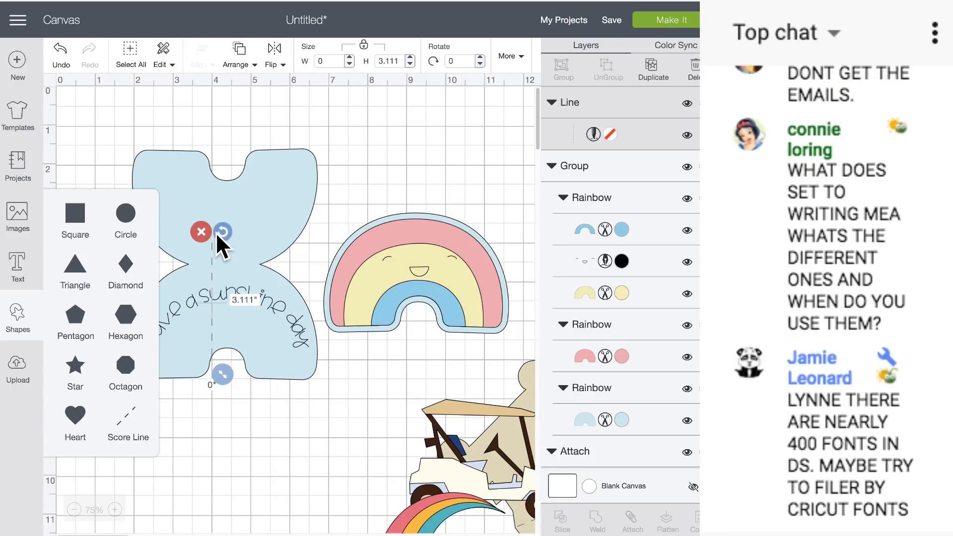
pyautogui.moveTo(222, 231); pyautogui.dragTo(153, 290)
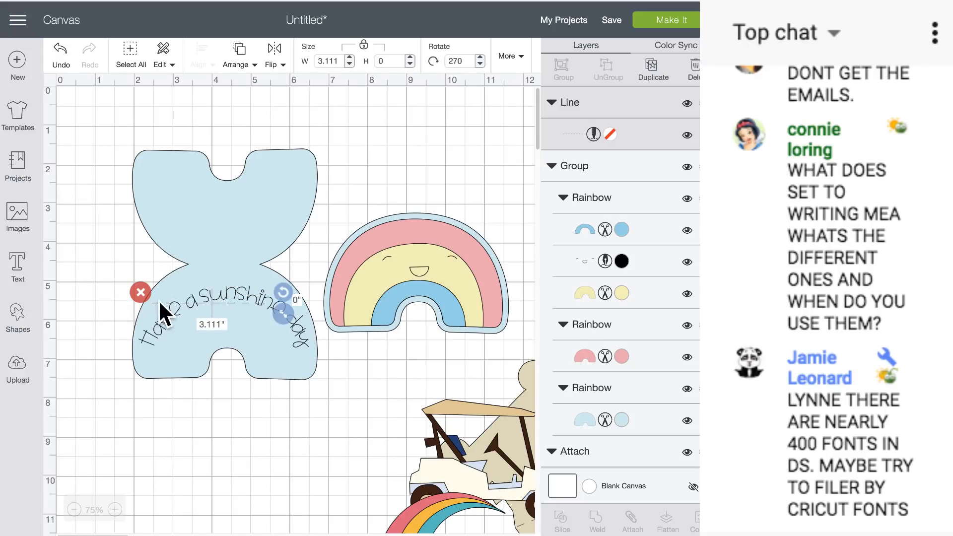
pyautogui.moveTo(284, 286); pyautogui.dragTo(238, 259)
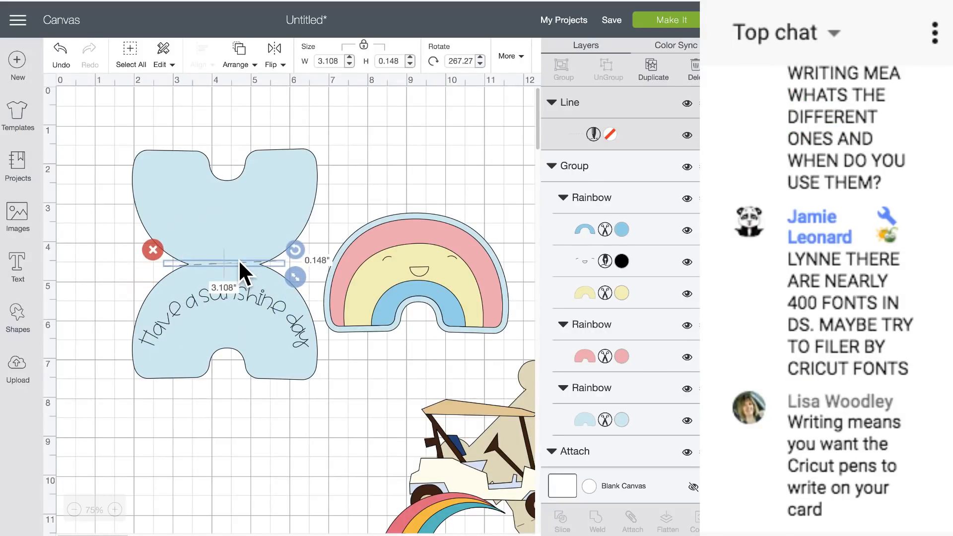
pyautogui.moveTo(299, 251)
pyautogui.mouseDown()
pyautogui.moveTo(284, 235)
pyautogui.moveTo(293, 249)
pyautogui.mouseUp()
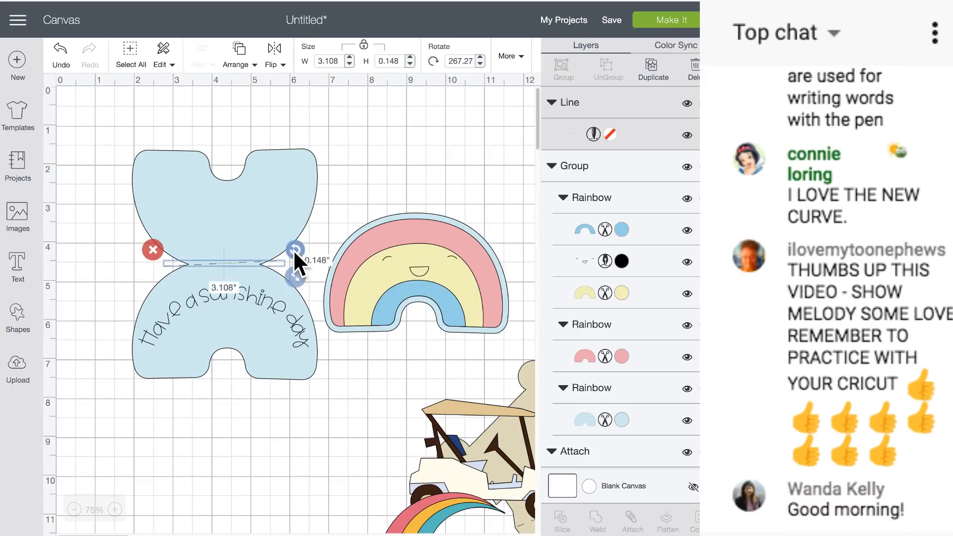
pyautogui.click(157, 252)
# Step: Add a score line, rotate it horizontal and fit it across the card base's narrow fold between the two halves
pyautogui.click(19, 315)
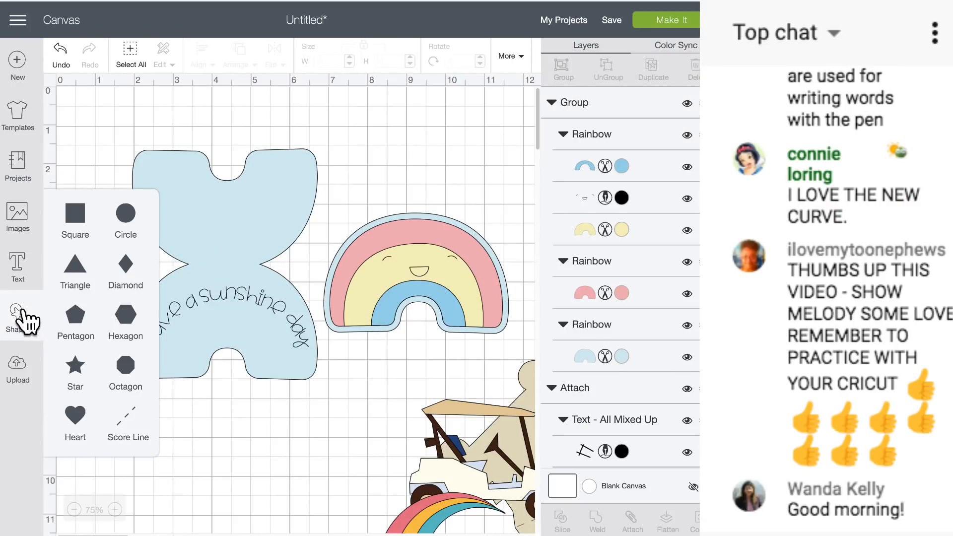
pyautogui.click(130, 420)
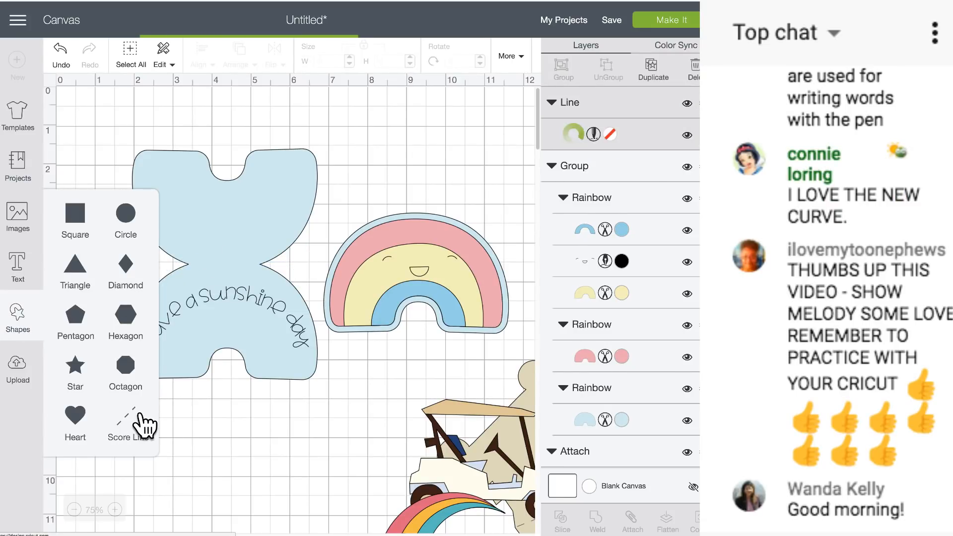
pyautogui.click(159, 113)
pyautogui.moveTo(97, 151); pyautogui.dragTo(210, 212)
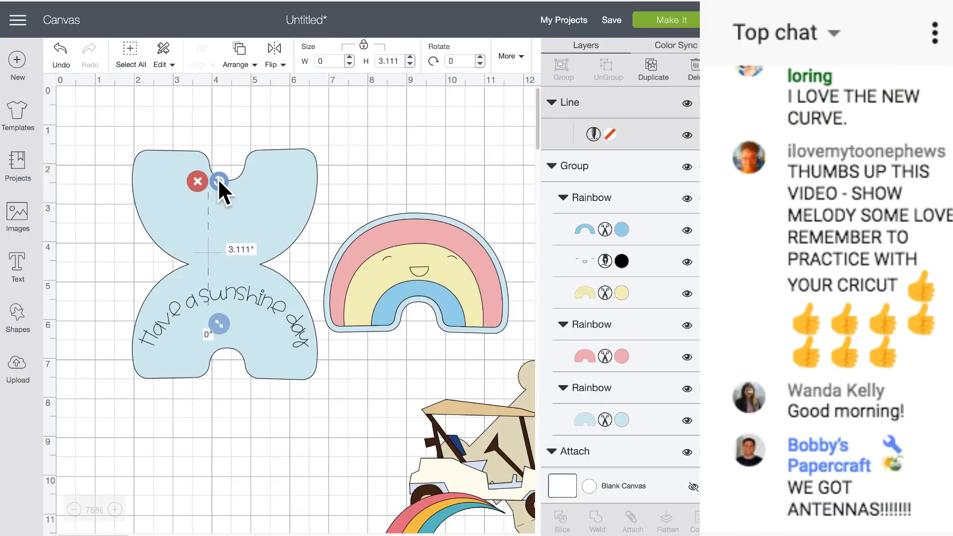
pyautogui.moveTo(218, 182); pyautogui.dragTo(220, 260)
pyautogui.moveTo(320, 273); pyautogui.dragTo(276, 274)
# Step: Attach the horizontal score line to the sentiment card base
pyautogui.moveTo(100, 230); pyautogui.dragTo(288, 293)
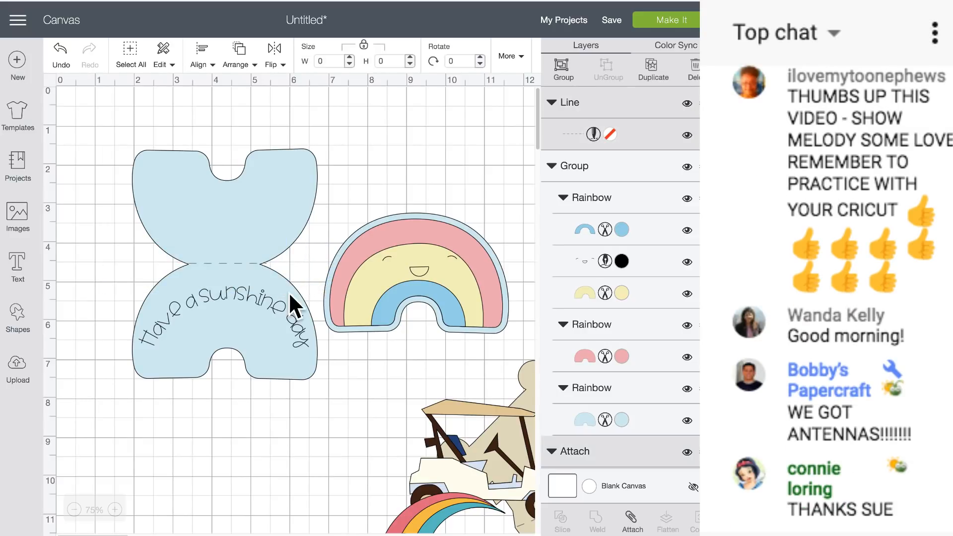
pyautogui.click(632, 521)
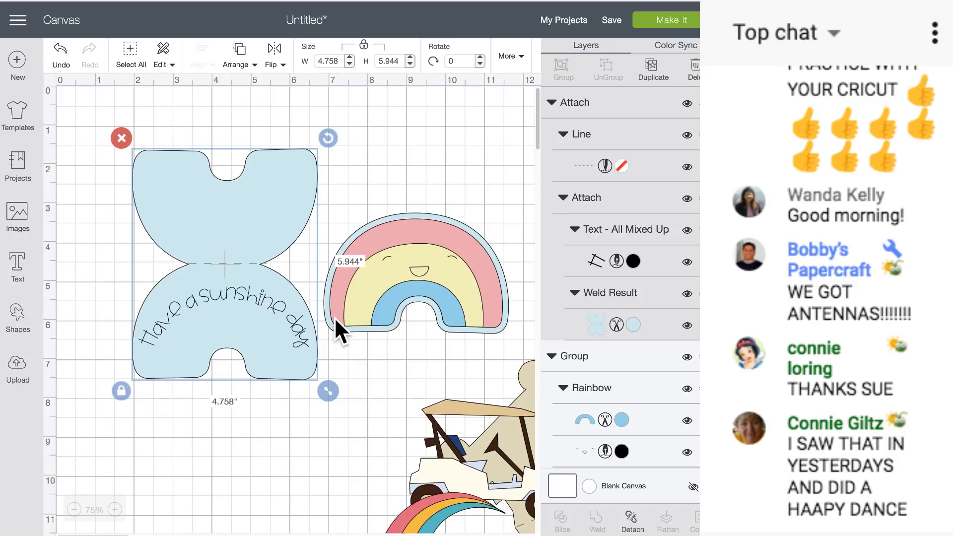
pyautogui.click(372, 292)
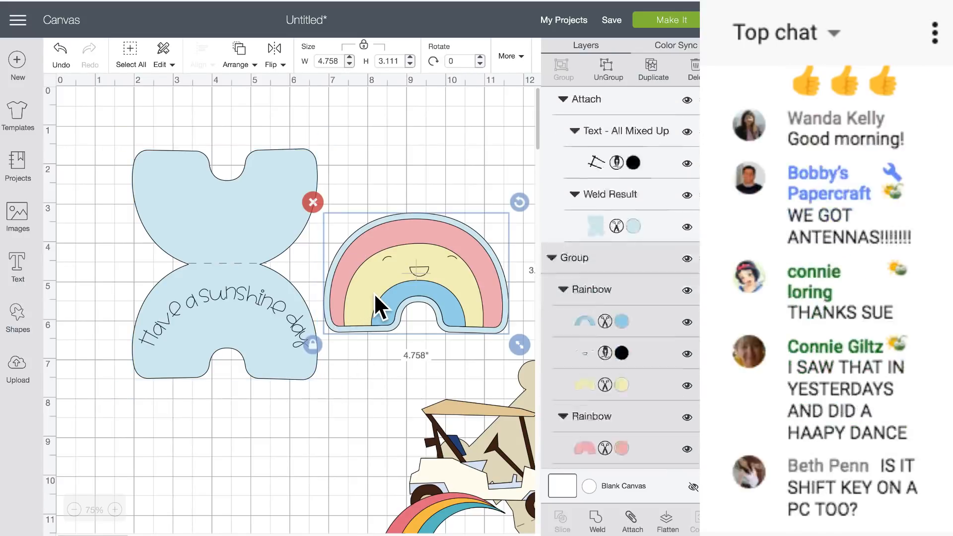
# Step: Search the image library for "cricut" and insert the orange smiling Cricut bug with antennae on the canvas
pyautogui.click(35, 223)
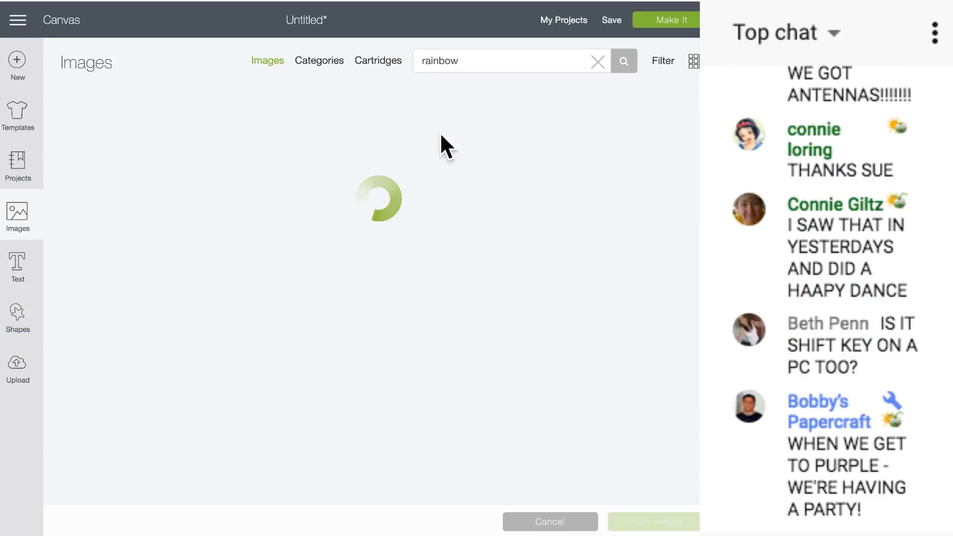
pyautogui.click(599, 62)
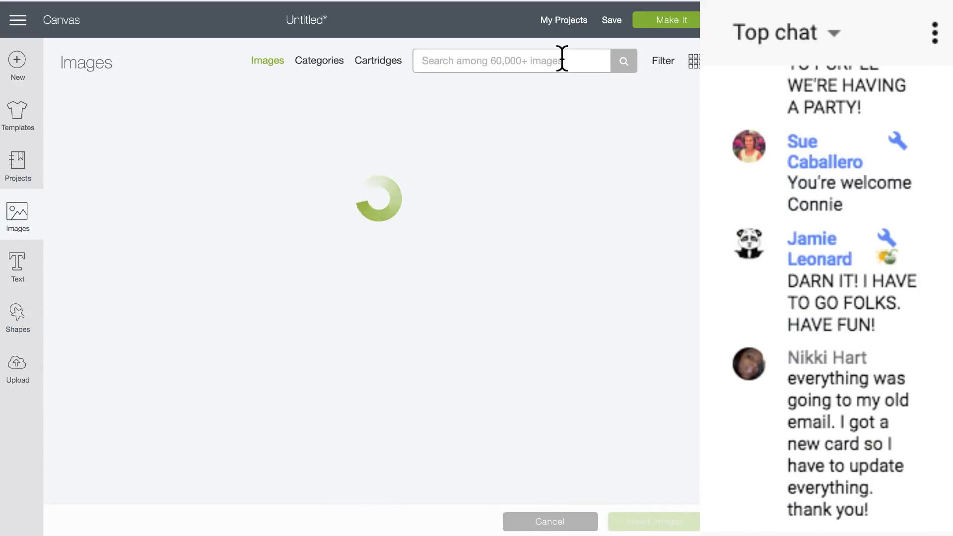
pyautogui.click(562, 58)
pyautogui.write('cricut')
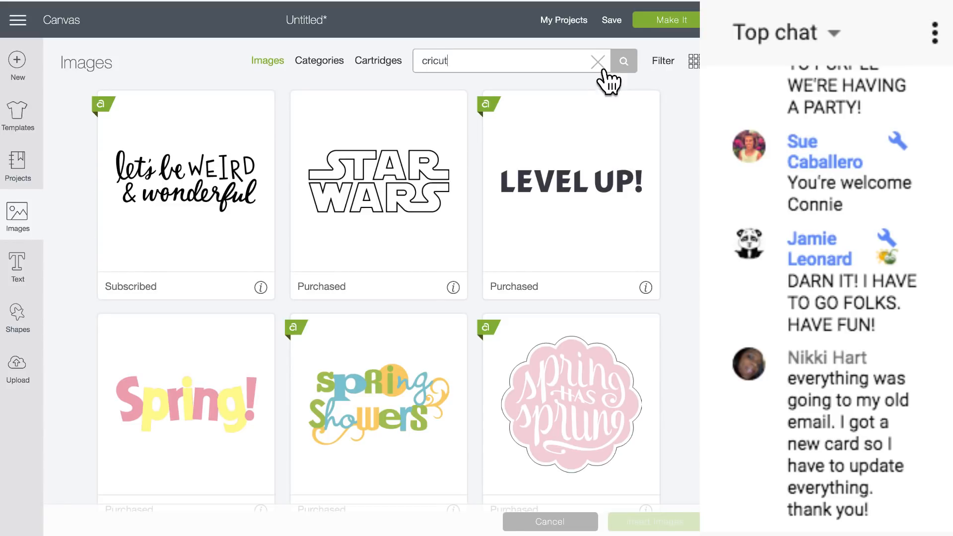
pyautogui.click(625, 63)
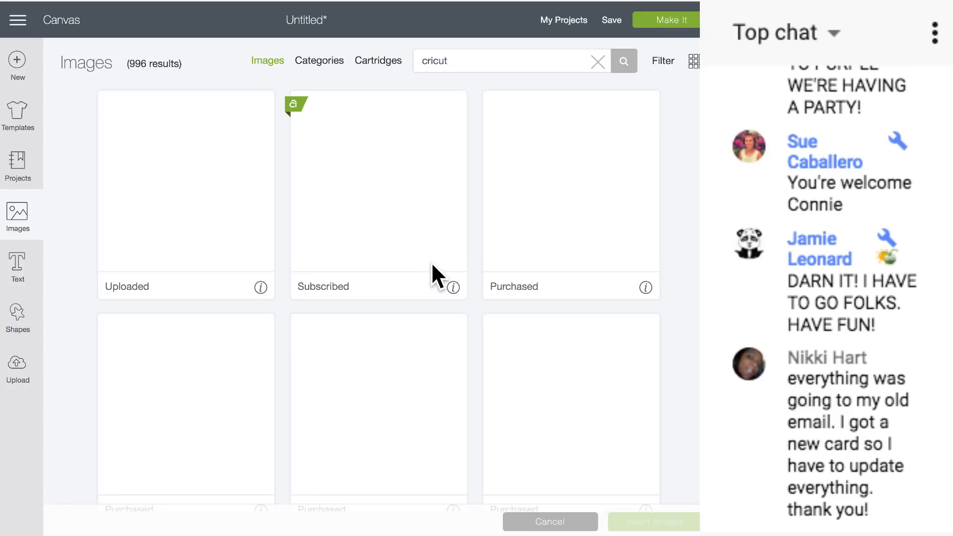
pyautogui.scroll(-15, 381, 322)
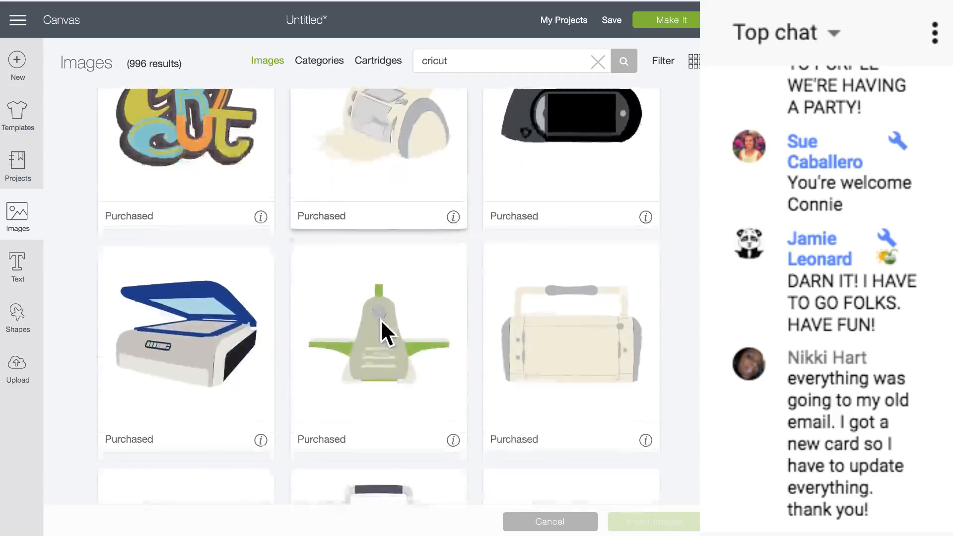
pyautogui.scroll(-18, 381, 322)
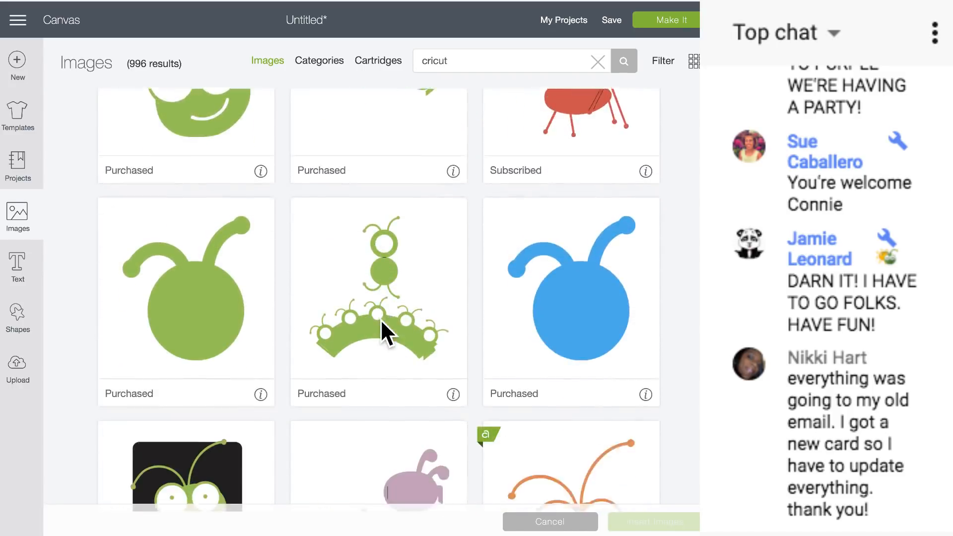
pyautogui.click(571, 186)
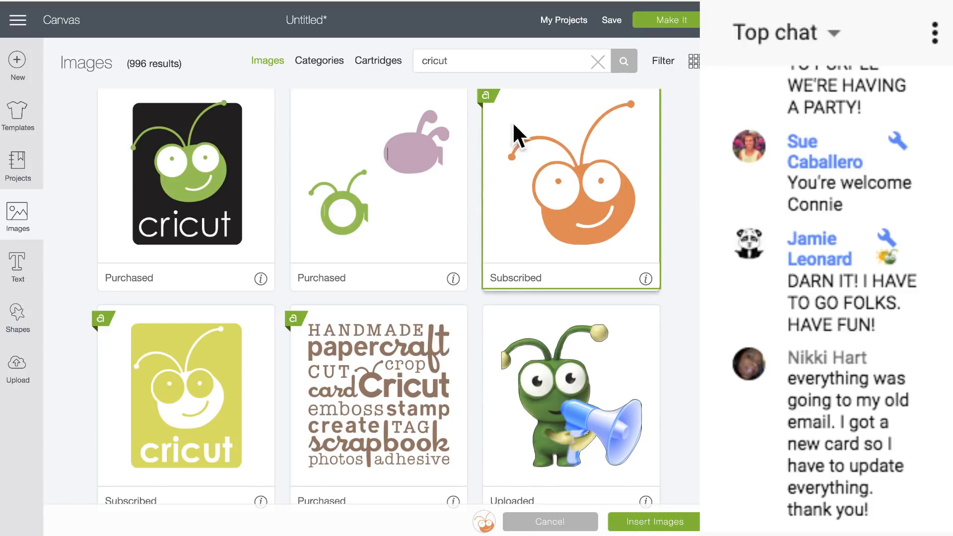
pyautogui.click(660, 525)
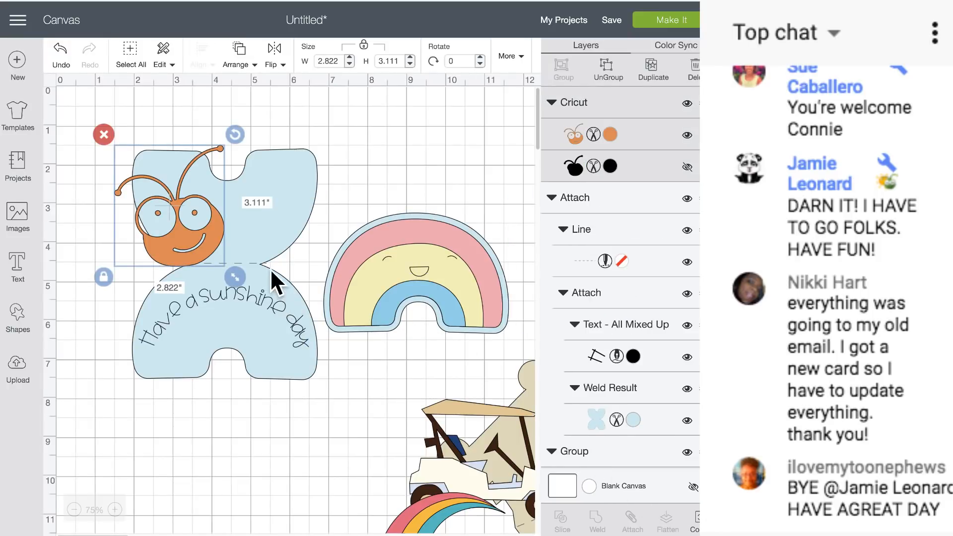
# Step: Recolour the orange Cricut bug layer to bright green #93D33E
pyautogui.click(612, 133)
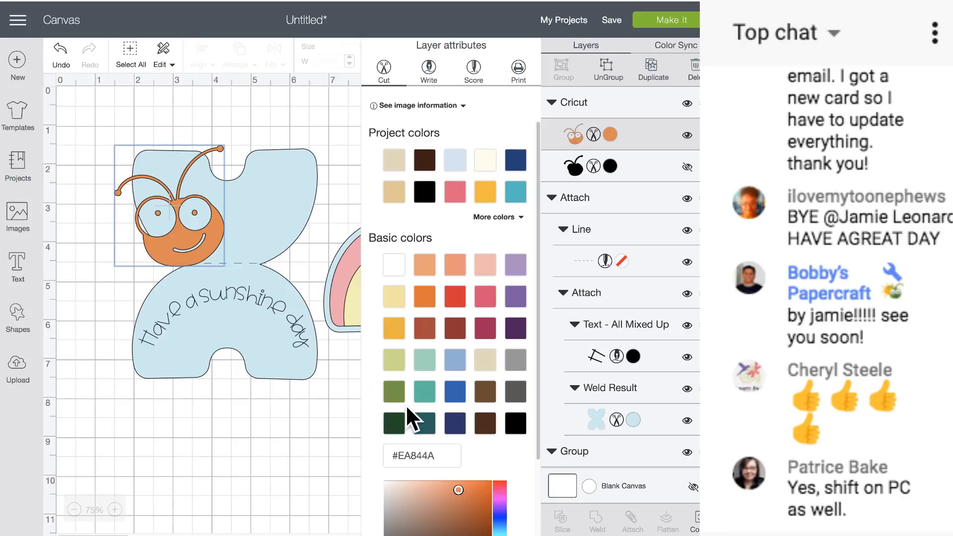
pyautogui.click(394, 392)
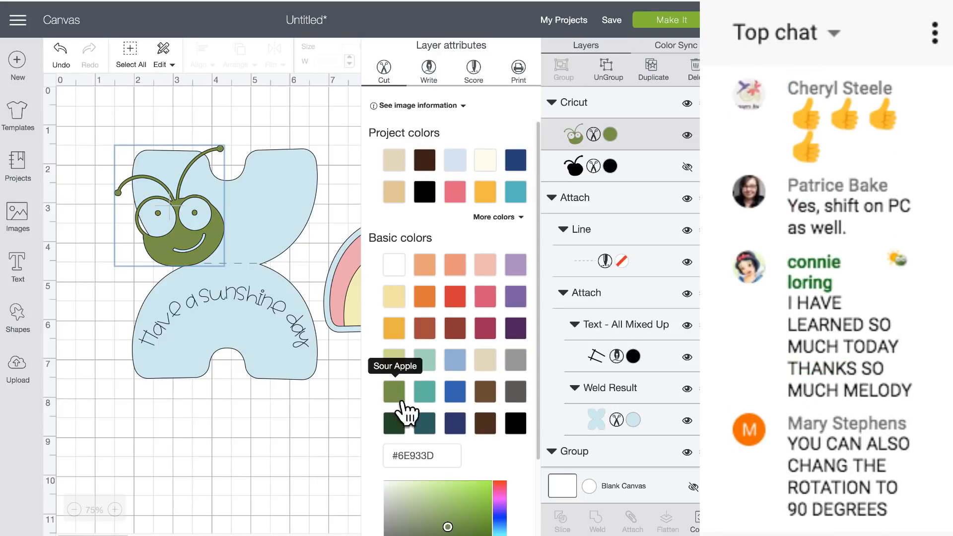
pyautogui.click(458, 500)
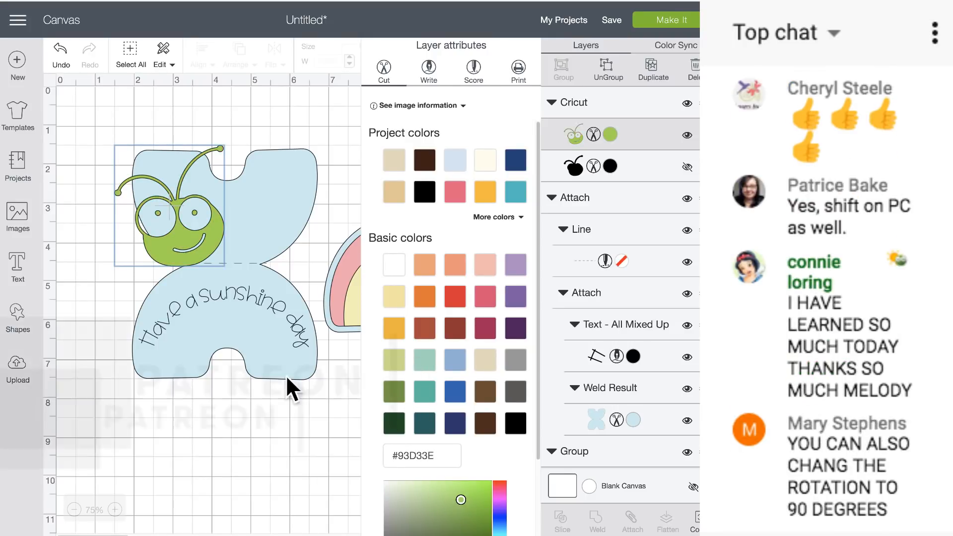
# Step: Move the attached sentiment card out from behind the bug, over the golf cart, and shift the bug slightly on the cleared canvas
pyautogui.click(243, 356)
pyautogui.moveTo(227, 330); pyautogui.dragTo(510, 459)
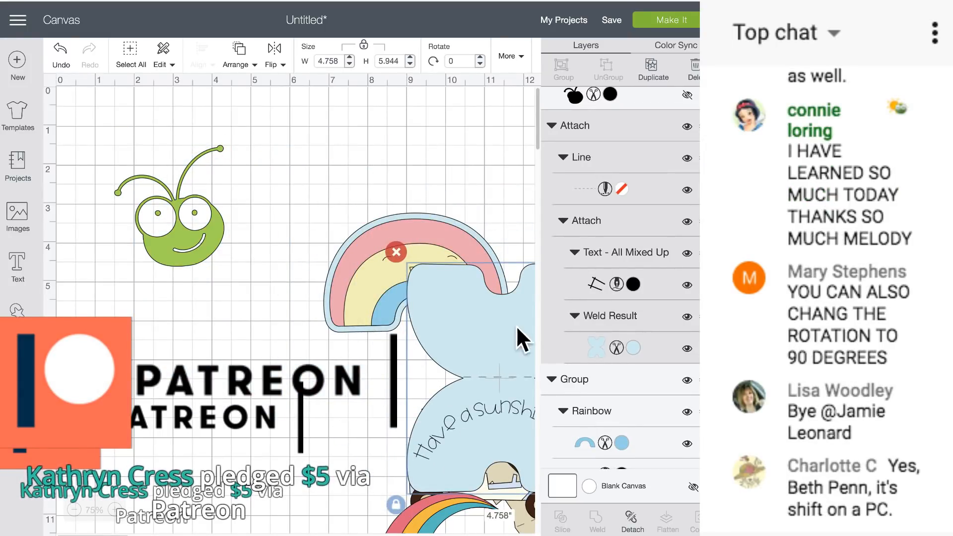
pyautogui.moveTo(215, 237); pyautogui.dragTo(242, 248)
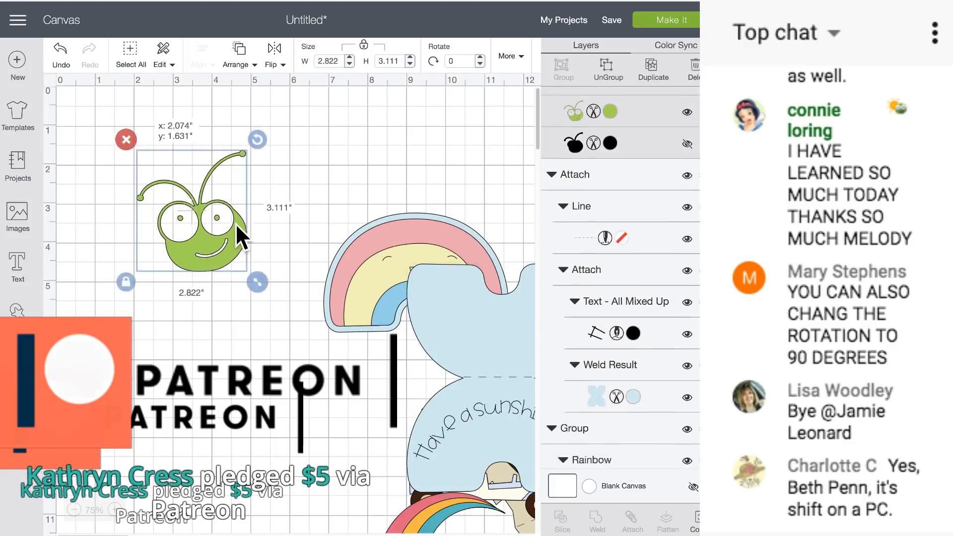
# Step: Show the bug's hidden silhouette layer, colour it white and nudge the whole bug on the canvas
pyautogui.click(687, 167)
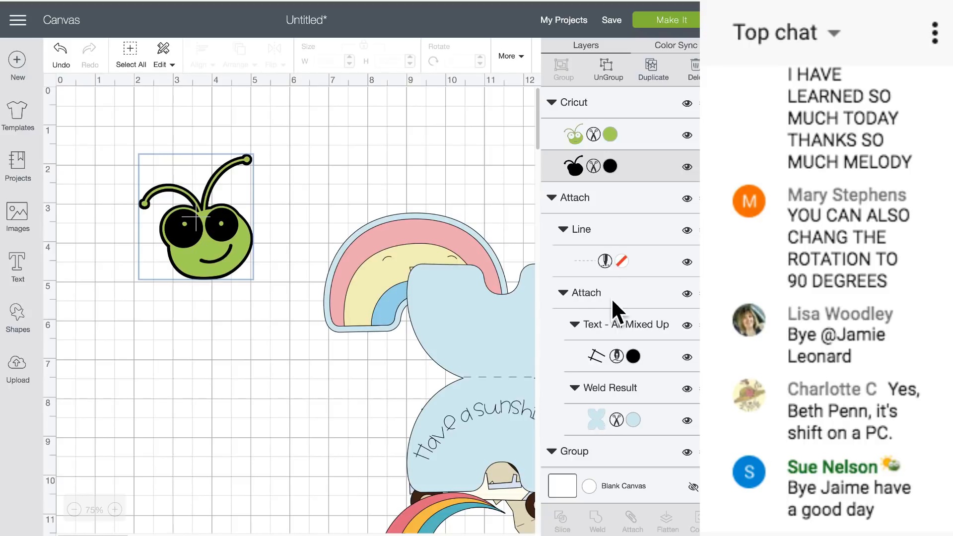
pyautogui.click(605, 165)
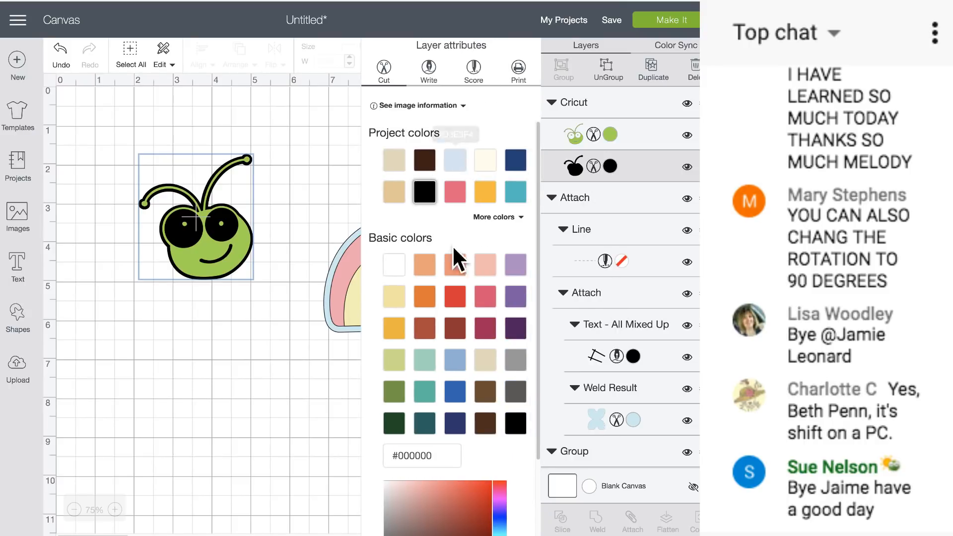
pyautogui.click(395, 265)
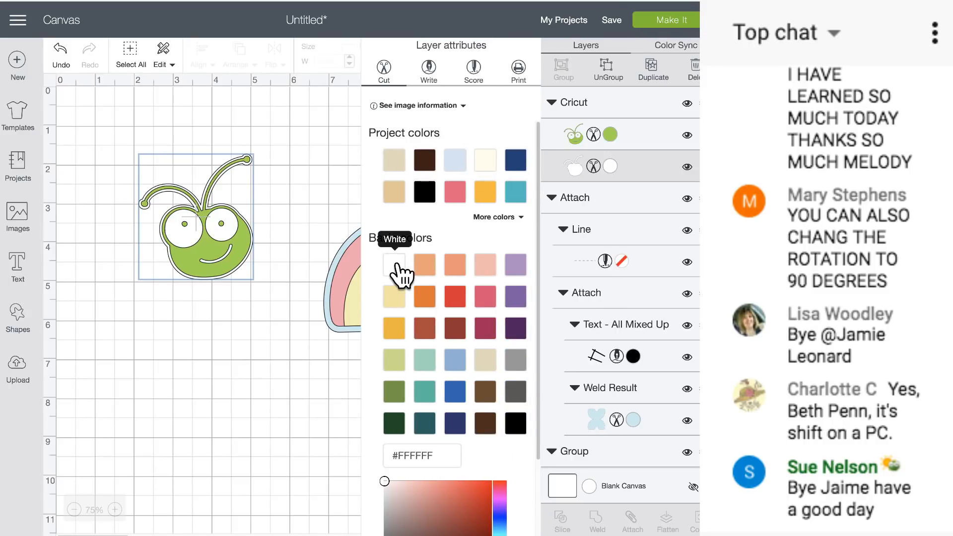
pyautogui.click(177, 343)
pyautogui.moveTo(240, 229); pyautogui.dragTo(250, 225)
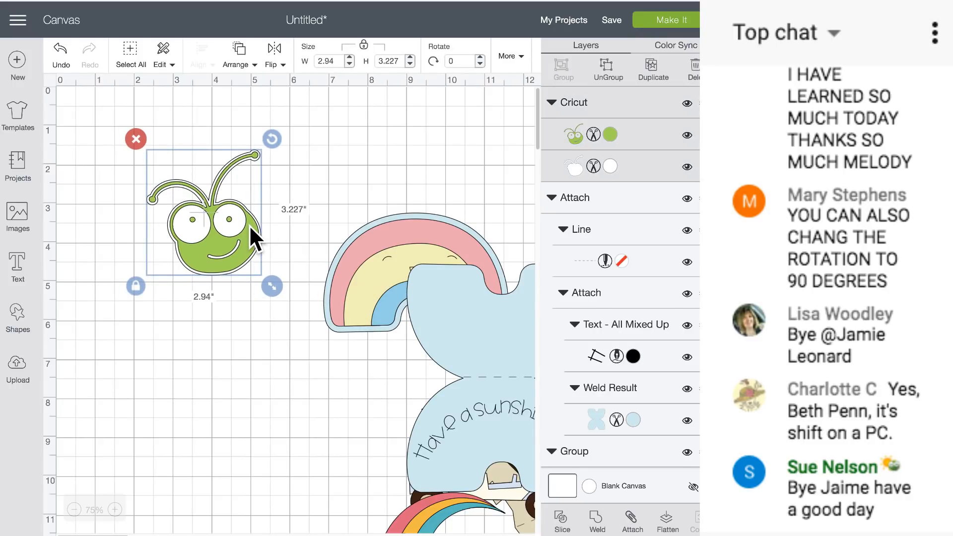
pyautogui.click(643, 159)
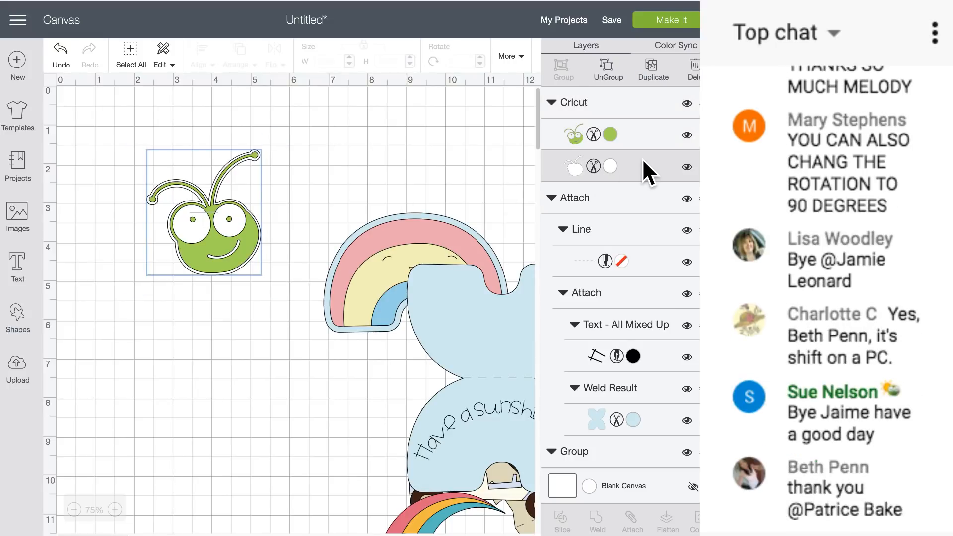
pyautogui.click(650, 68)
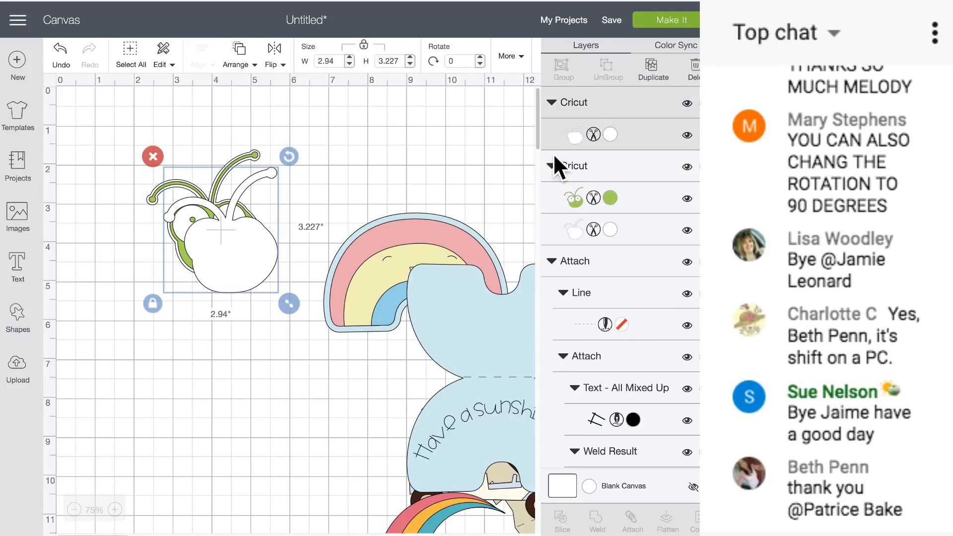
pyautogui.click(650, 226)
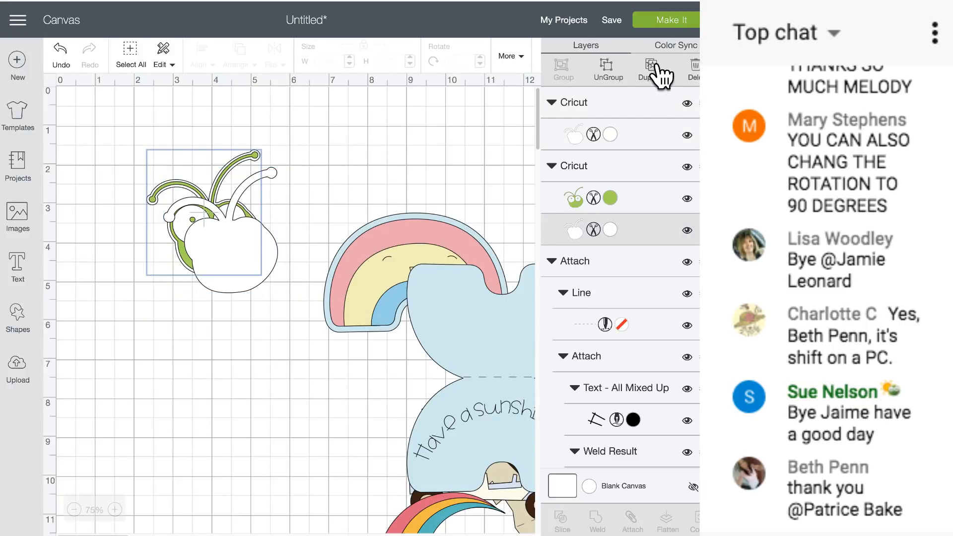
pyautogui.moveTo(270, 243)
pyautogui.mouseDown()
pyautogui.moveTo(286, 246)
pyautogui.moveTo(259, 231)
pyautogui.mouseUp()
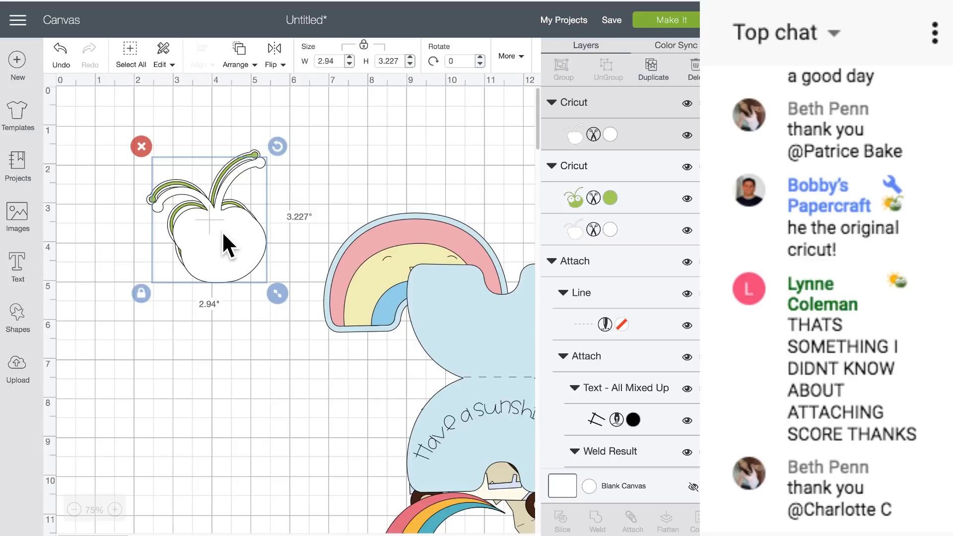
pyautogui.moveTo(222, 230); pyautogui.dragTo(196, 370)
pyautogui.click(105, 287)
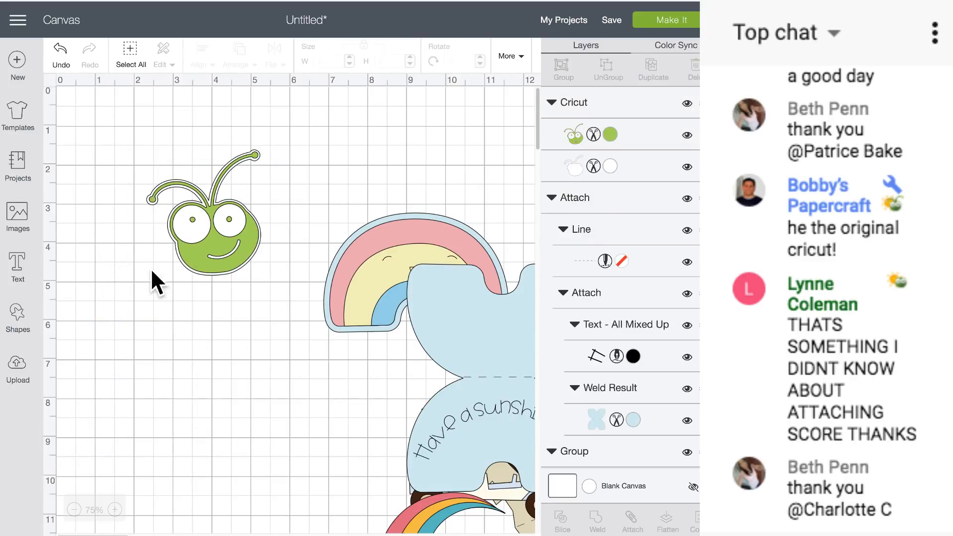
# Step: Rotate the Cricut bug to 26.75 degrees and duplicate its white silhouette layer
pyautogui.click(195, 203)
pyautogui.moveTo(279, 136); pyautogui.dragTo(291, 178)
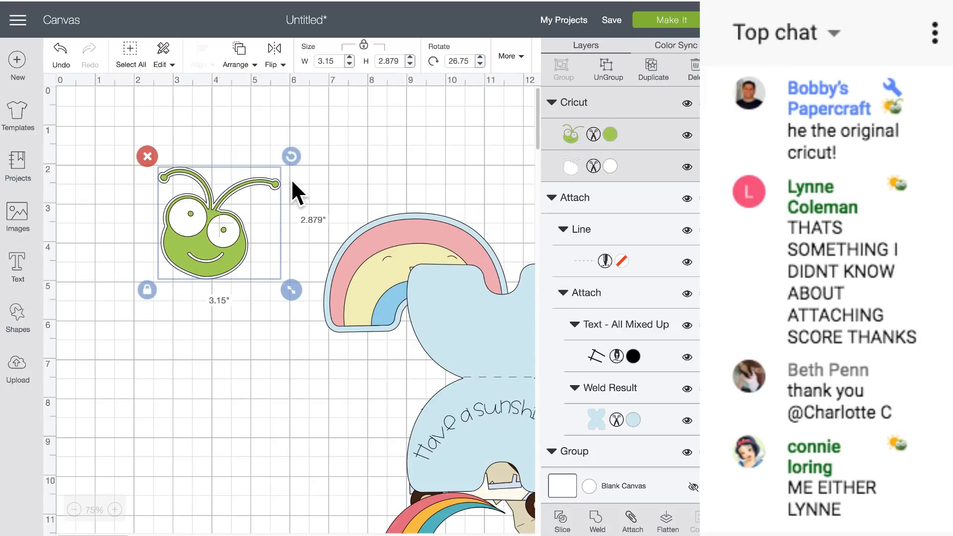
pyautogui.click(632, 161)
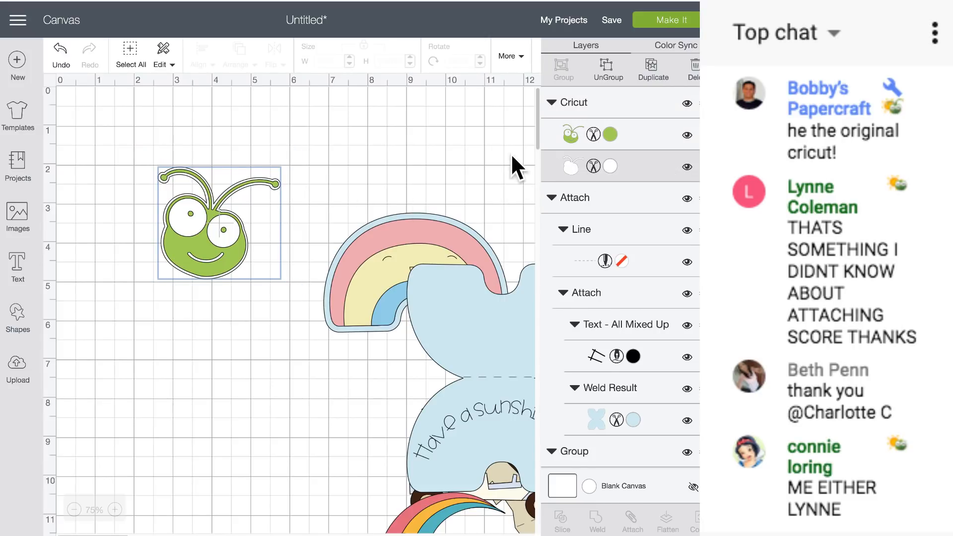
pyautogui.click(654, 72)
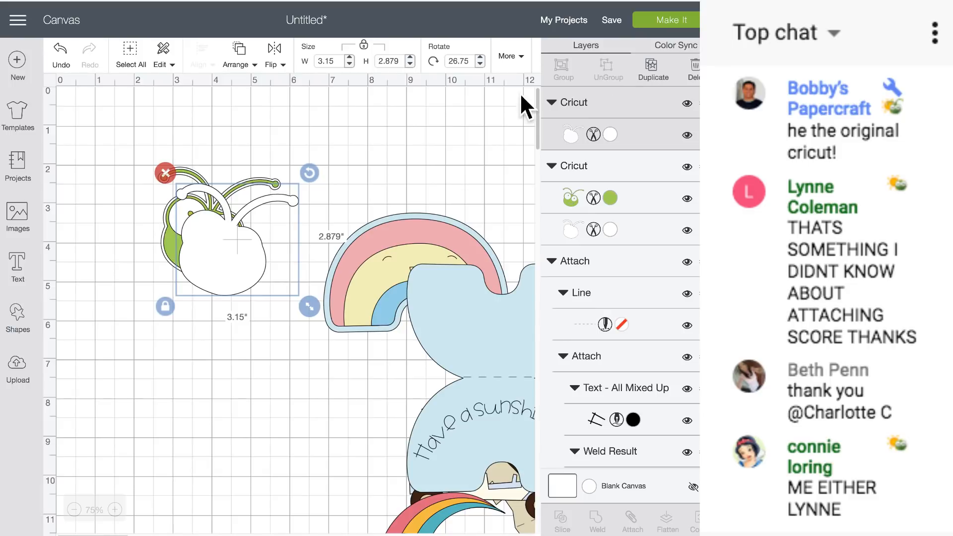
# Step: Flip the silhouette copy horizontally and place it beside the green bug so their antenna tips and heads touch
pyautogui.click(280, 49)
pyautogui.click(280, 89)
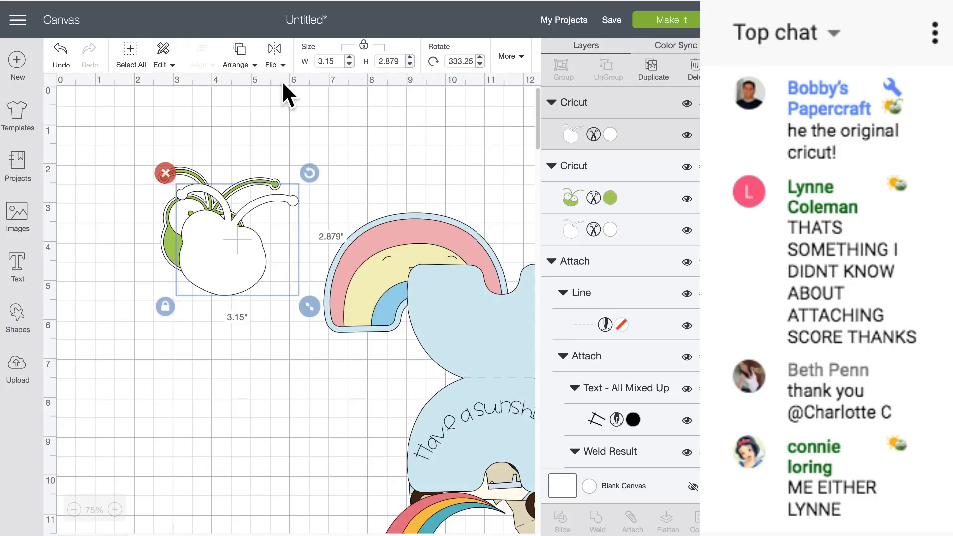
pyautogui.moveTo(258, 270)
pyautogui.mouseDown()
pyautogui.moveTo(189, 257)
pyautogui.moveTo(262, 258)
pyautogui.mouseUp()
pyautogui.moveTo(147, 241); pyautogui.dragTo(164, 247)
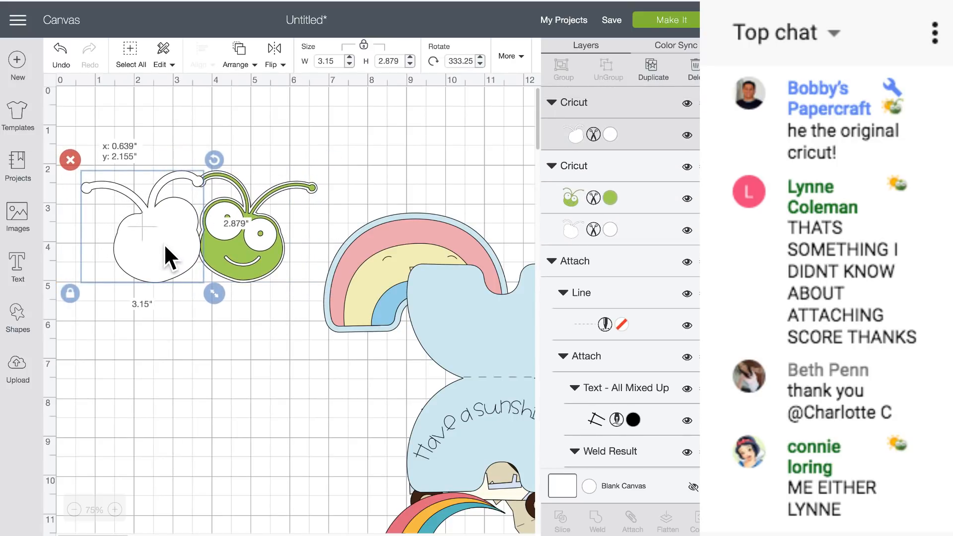
# Step: Duplicate the green bug's white silhouette layer again and pull the copy over beside the mirrored silhouette
pyautogui.click(261, 246)
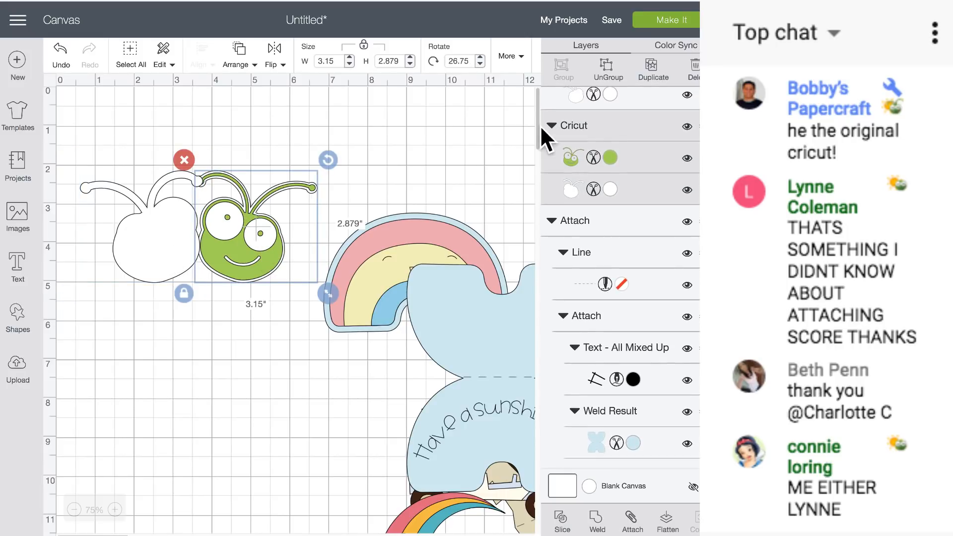
pyautogui.click(632, 181)
pyautogui.click(653, 74)
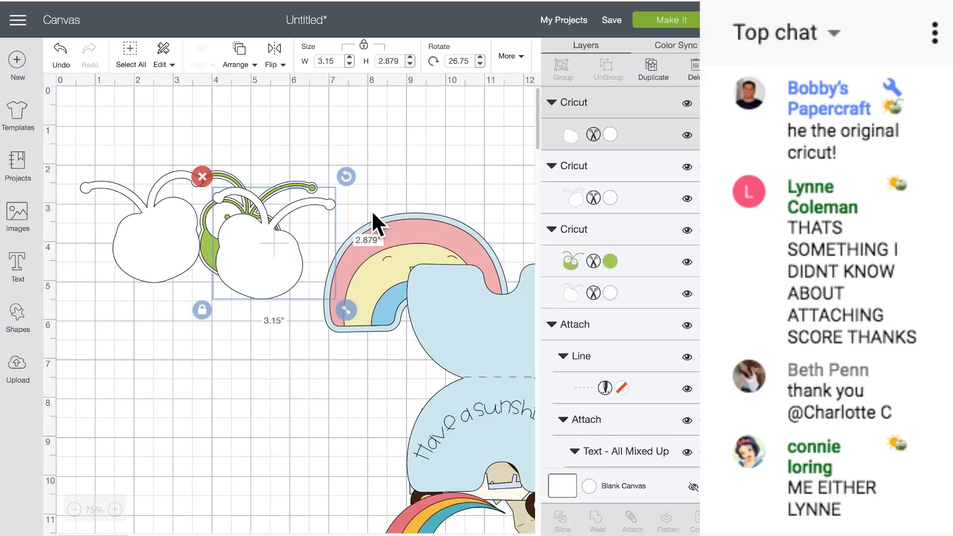
pyautogui.moveTo(279, 253); pyautogui.dragTo(192, 243)
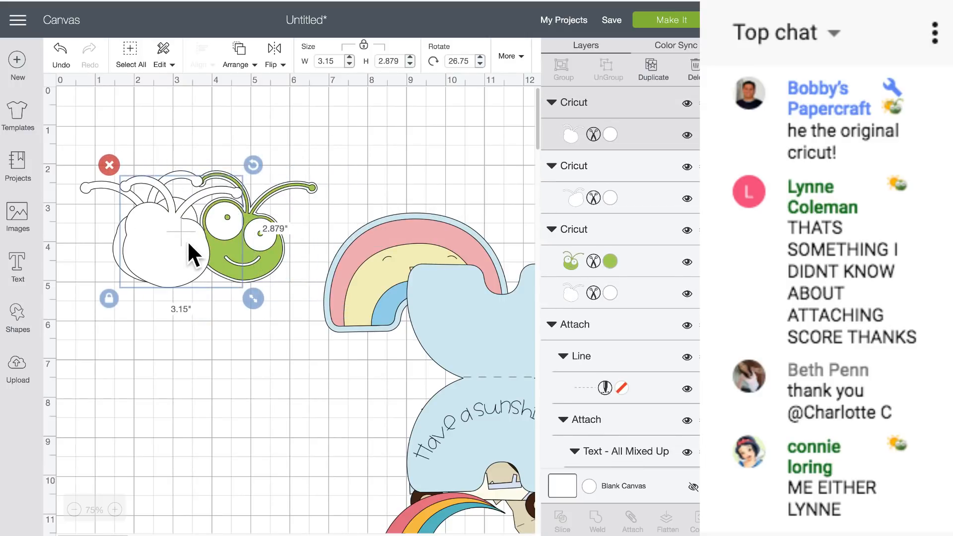
# Step: Move the green bug aside over the smiling rainbow and line up the unflipped silhouette against the mirrored one with their edges touching
pyautogui.moveTo(295, 190); pyautogui.dragTo(386, 172)
pyautogui.moveTo(164, 247); pyautogui.dragTo(242, 242)
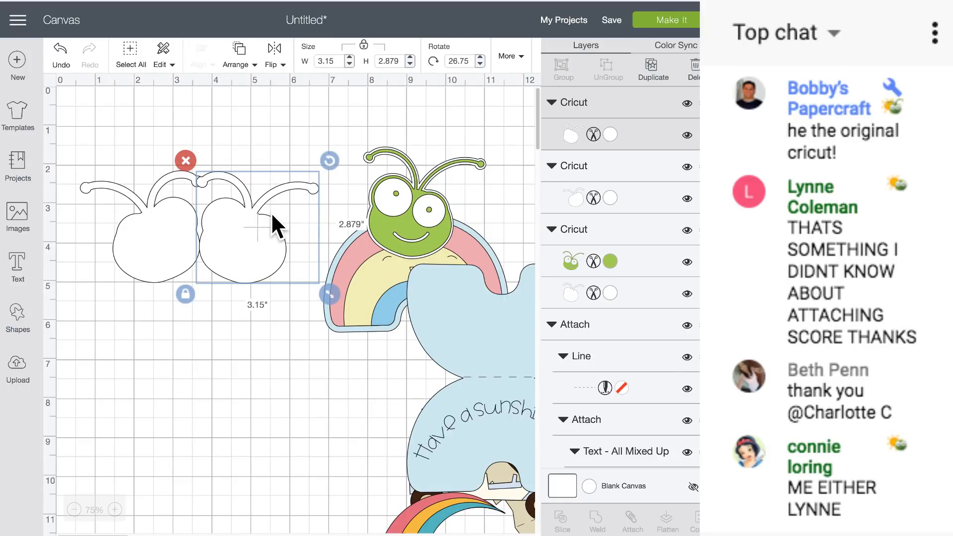
pyautogui.moveTo(270, 216)
pyautogui.mouseDown()
pyautogui.moveTo(276, 225)
pyautogui.moveTo(265, 228)
pyautogui.mouseUp()
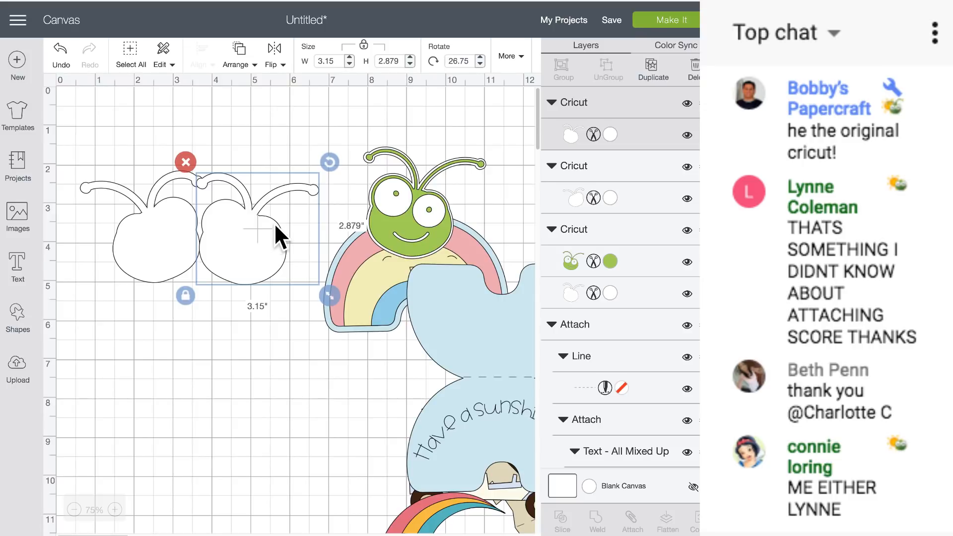
# Step: Delete both white silhouette copies, and move the green bug onto the cleared canvas area, rotated to 38.27 degrees
pyautogui.click(188, 160)
pyautogui.click(168, 166)
pyautogui.click(326, 171)
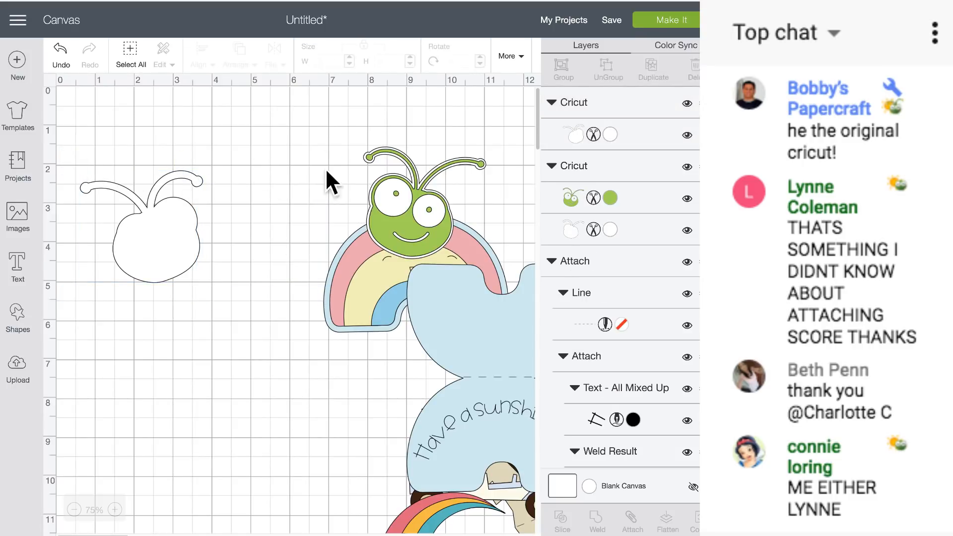
pyautogui.click(84, 184)
pyautogui.click(69, 160)
pyautogui.moveTo(390, 189); pyautogui.dragTo(234, 194)
pyautogui.moveTo(341, 143); pyautogui.dragTo(351, 169)
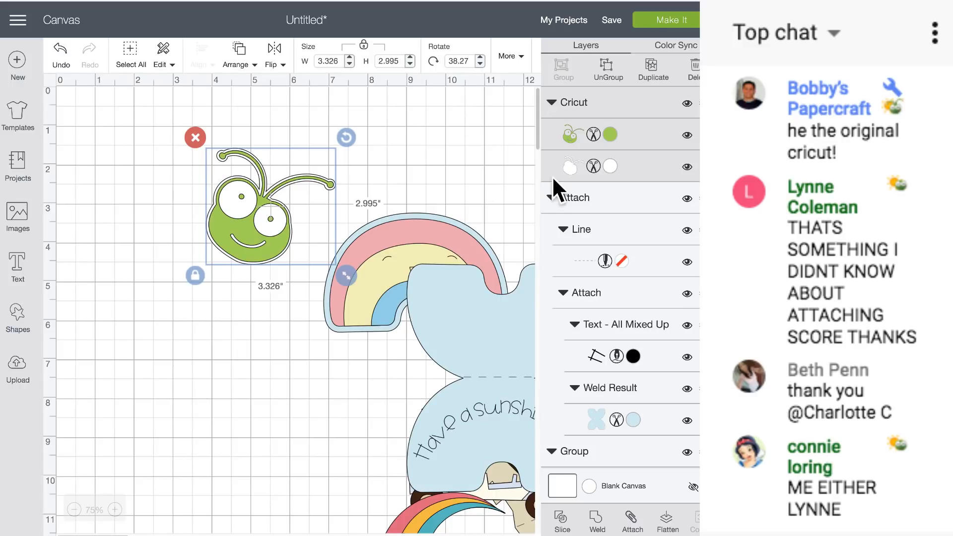
# Step: Make two copies of the tilted bug's white silhouette, set them side by side, and move the green bug over the rainbow
pyautogui.click(648, 72)
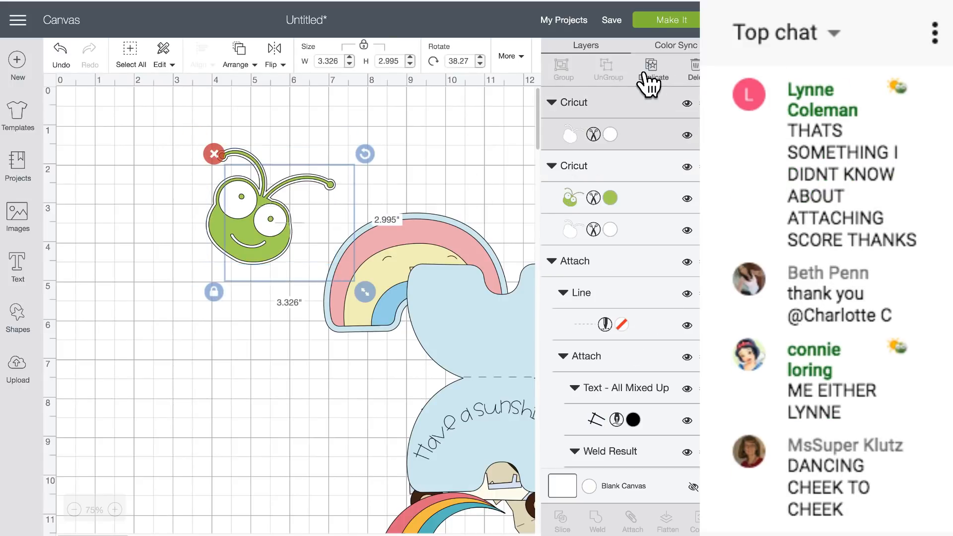
pyautogui.moveTo(288, 233); pyautogui.dragTo(156, 234)
pyautogui.moveTo(282, 231); pyautogui.dragTo(220, 228)
pyautogui.moveTo(304, 176); pyautogui.dragTo(509, 140)
pyautogui.moveTo(209, 241); pyautogui.dragTo(288, 234)
pyautogui.moveTo(110, 236); pyautogui.dragTo(188, 225)
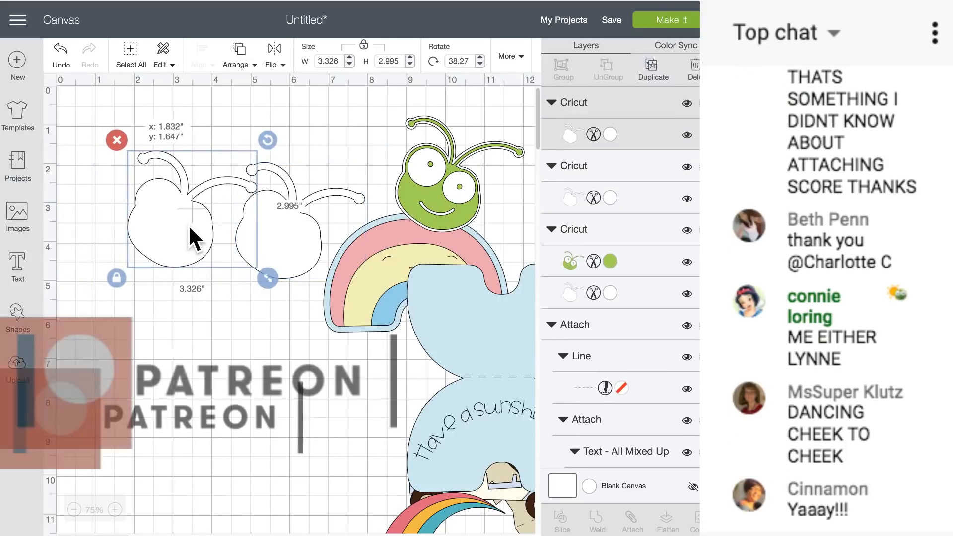
# Step: Flip the selected silhouette copy horizontally and place it against the other copy so the two heads touch
pyautogui.click(277, 53)
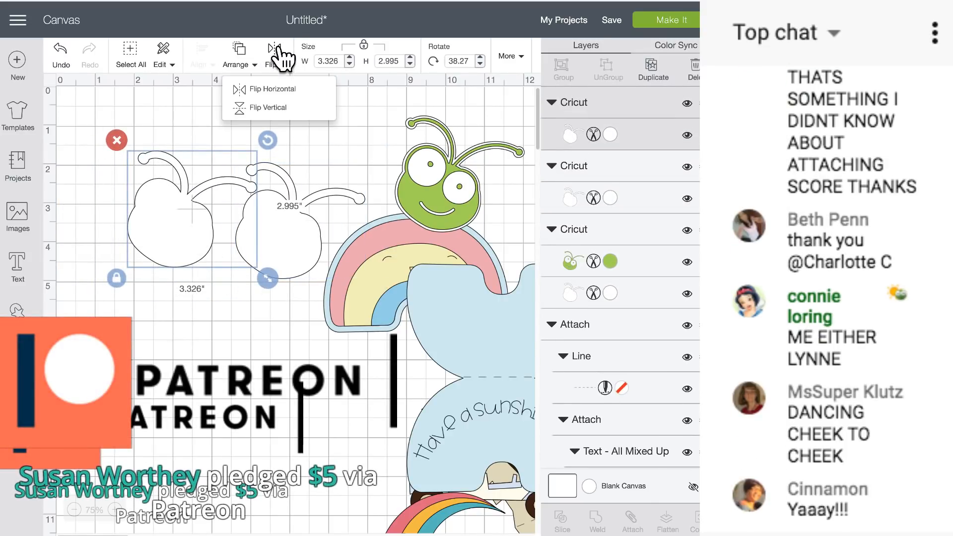
pyautogui.click(277, 92)
pyautogui.moveTo(230, 211)
pyautogui.mouseDown()
pyautogui.moveTo(200, 209)
pyautogui.moveTo(214, 219)
pyautogui.mouseUp()
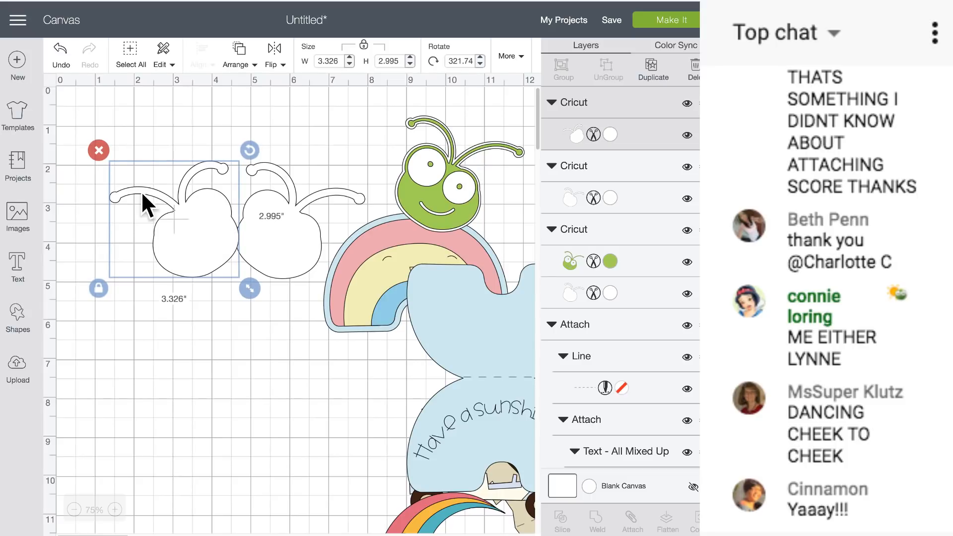
# Step: Add a circle, shrink it to about 0.907 inches, and center it over the point where the two silhouette heads meet
pyautogui.click(17, 317)
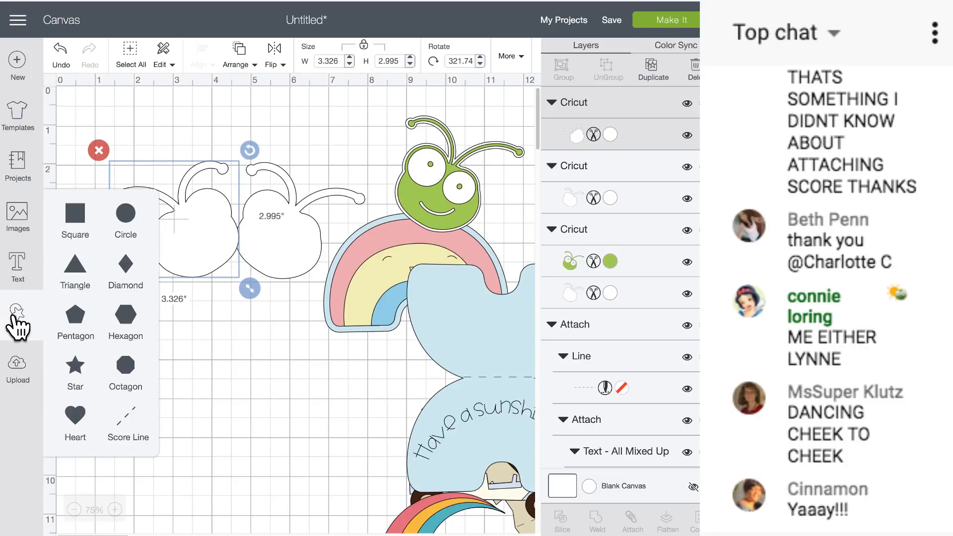
pyautogui.click(127, 224)
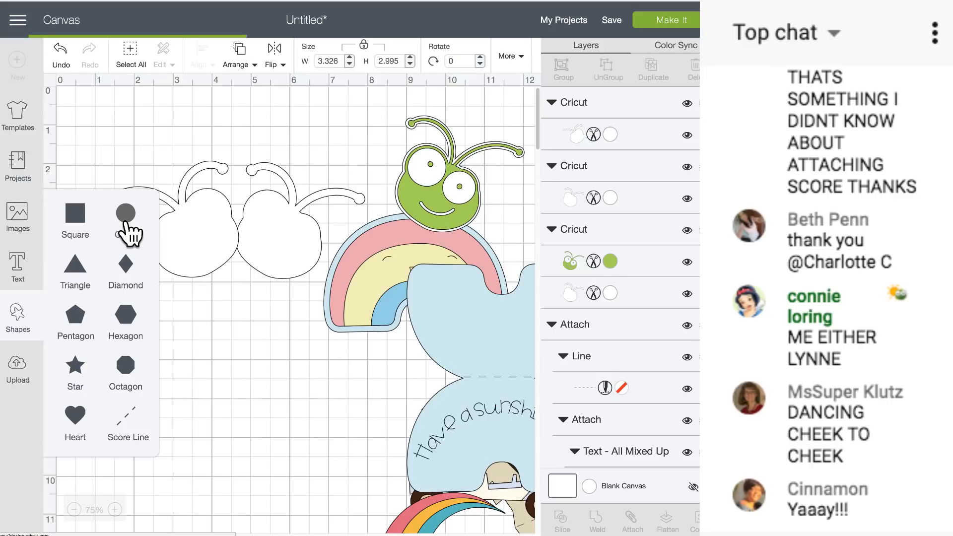
pyautogui.moveTo(263, 296); pyautogui.dragTo(184, 216)
pyautogui.moveTo(145, 171); pyautogui.dragTo(230, 225)
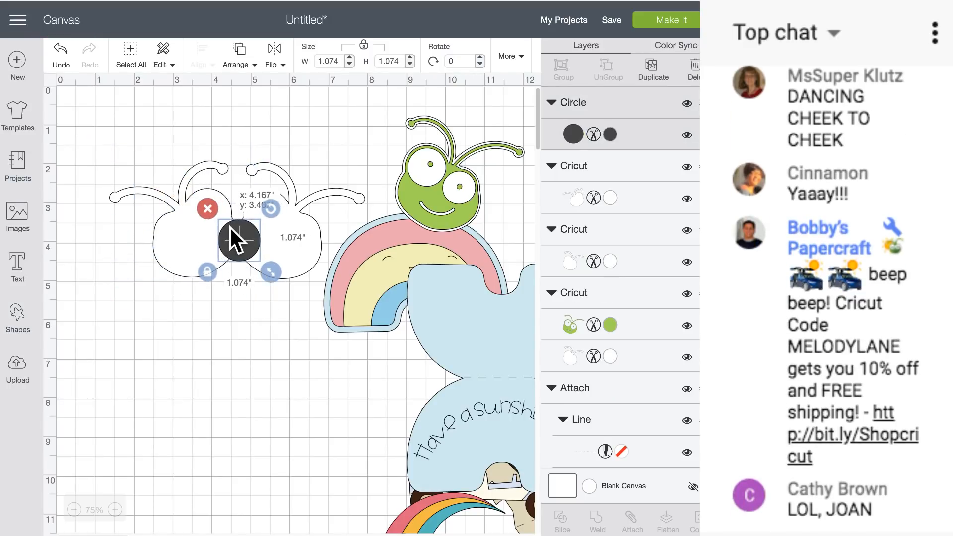
pyautogui.moveTo(266, 266); pyautogui.dragTo(243, 241)
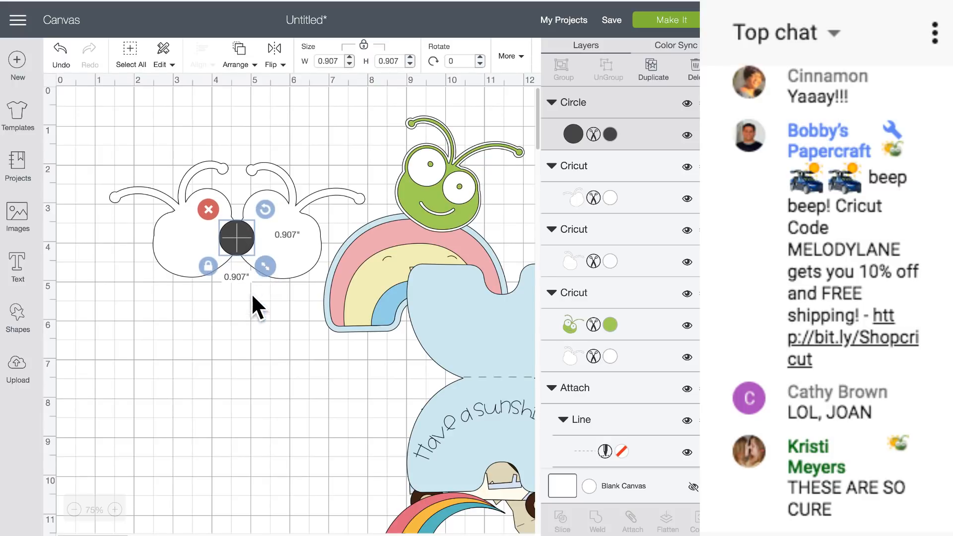
# Step: Weld the circle and the two mirrored bug silhouettes into one shape
pyautogui.click(260, 309)
pyautogui.moveTo(265, 300); pyautogui.dragTo(241, 194)
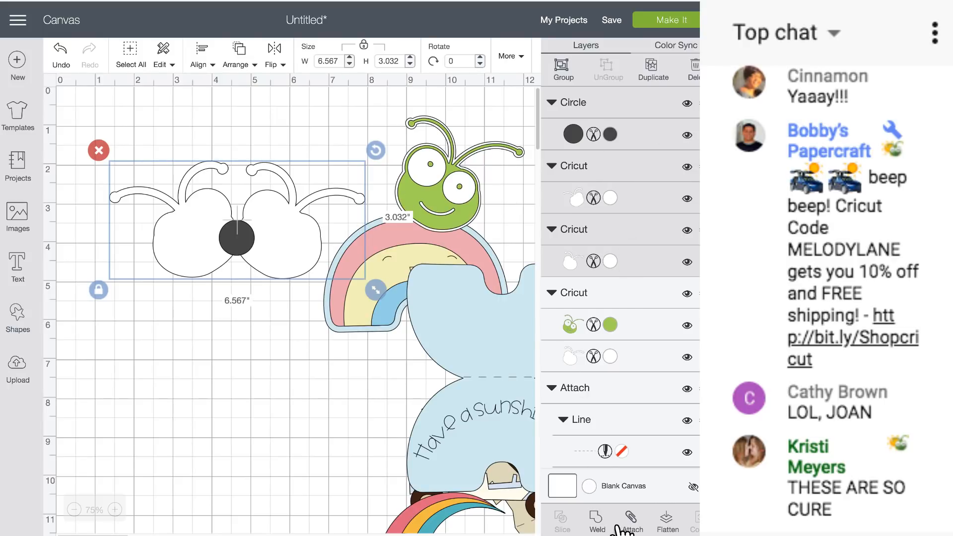
pyautogui.click(597, 519)
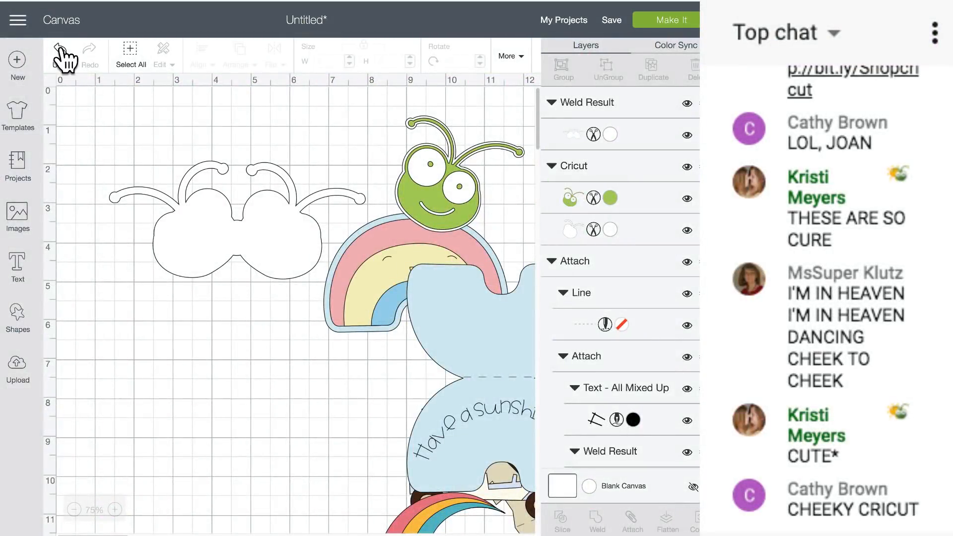
# Step: Undo the weld and move the circle away from the silhouettes to the empty canvas below them
pyautogui.click(60, 50)
pyautogui.moveTo(241, 237); pyautogui.dragTo(150, 400)
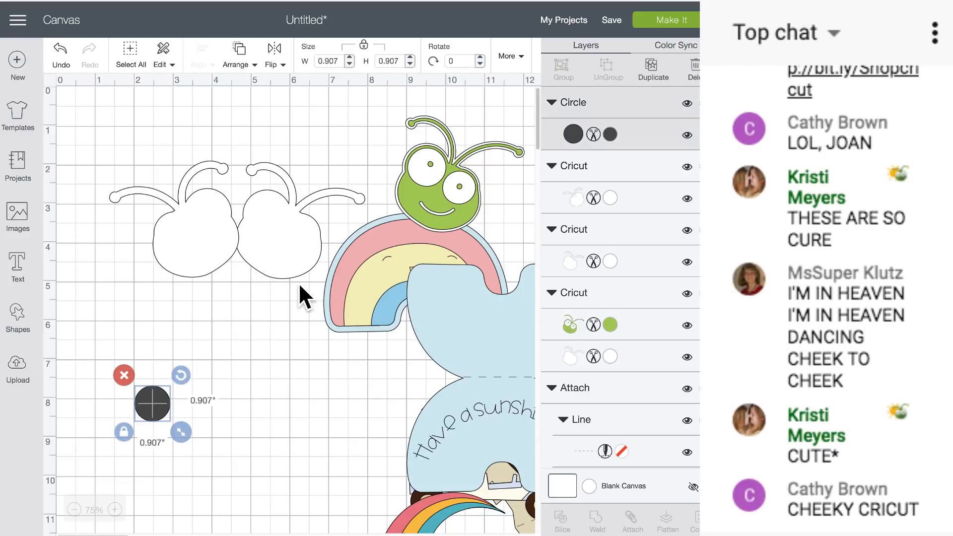
pyautogui.click(219, 240)
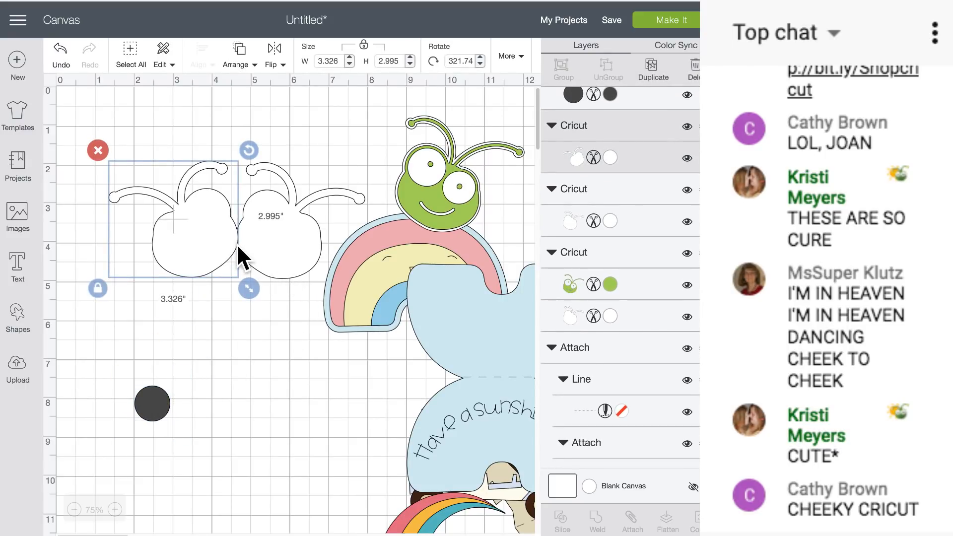
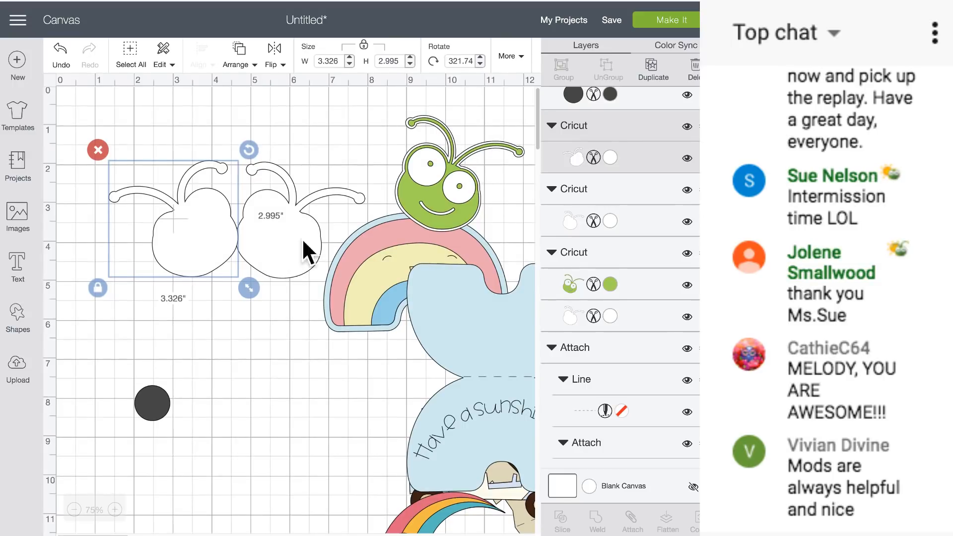
# Step: Clear the old search in the image library and look through the cartridges matching "sports"
pyautogui.click(19, 215)
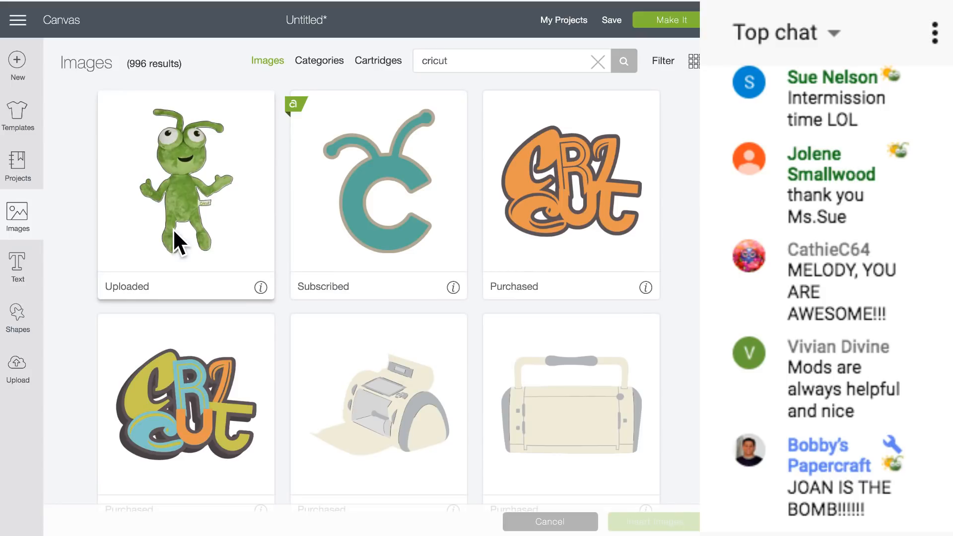
pyautogui.click(598, 61)
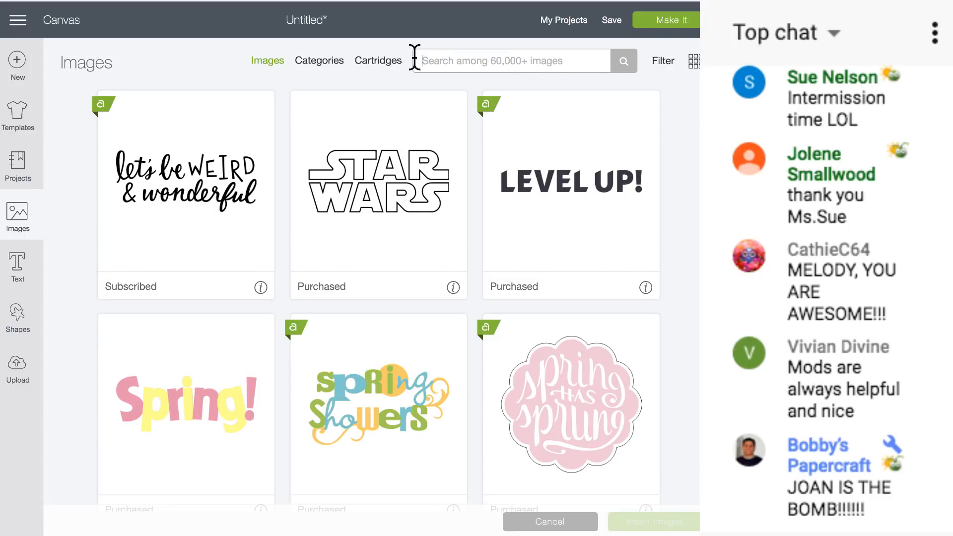
pyautogui.click(389, 61)
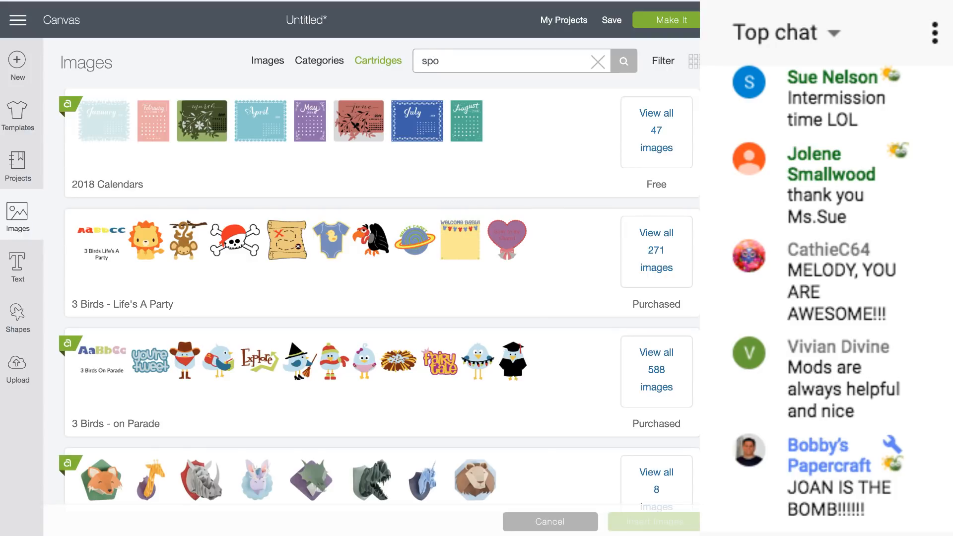
pyautogui.press('Return')
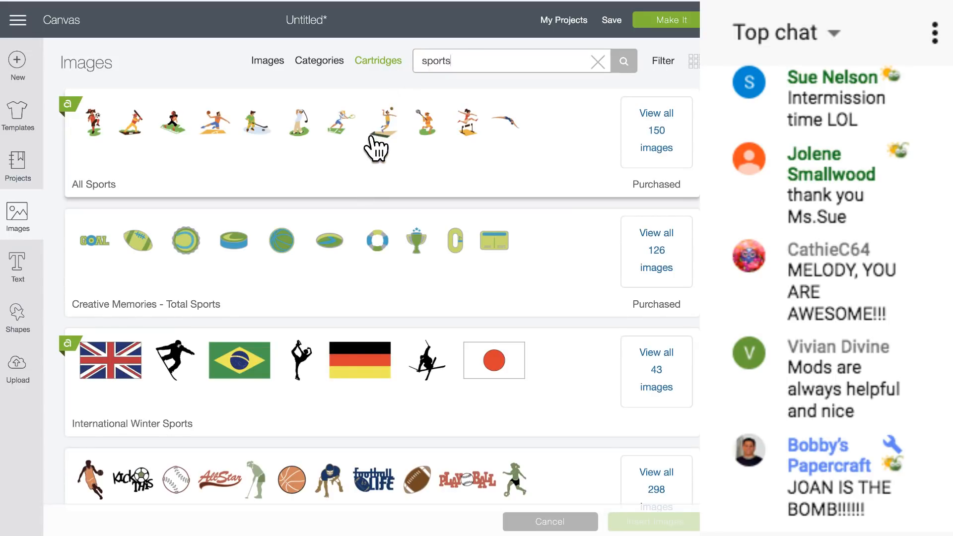
pyautogui.scroll(-1, 375, 147)
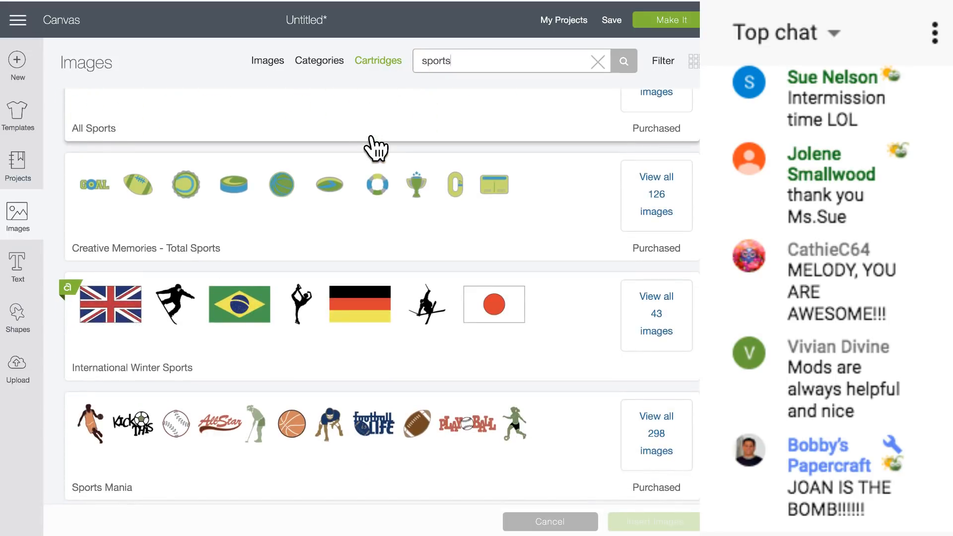
pyautogui.scroll(1, 376, 148)
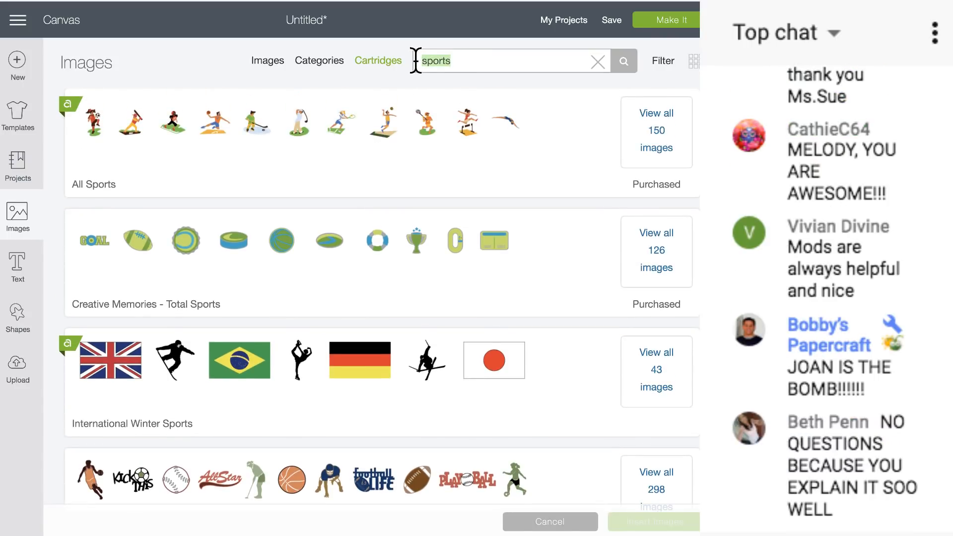
# Step: Search the cartridges for "team", open the Team Spirit collection, and browse its mascot and sports images for card shapes
pyautogui.write('m')
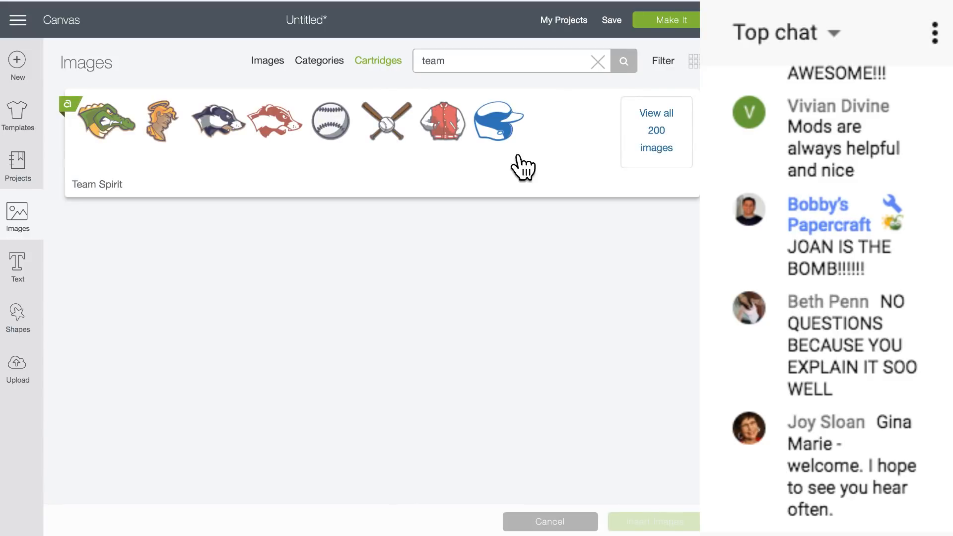
pyautogui.click(643, 125)
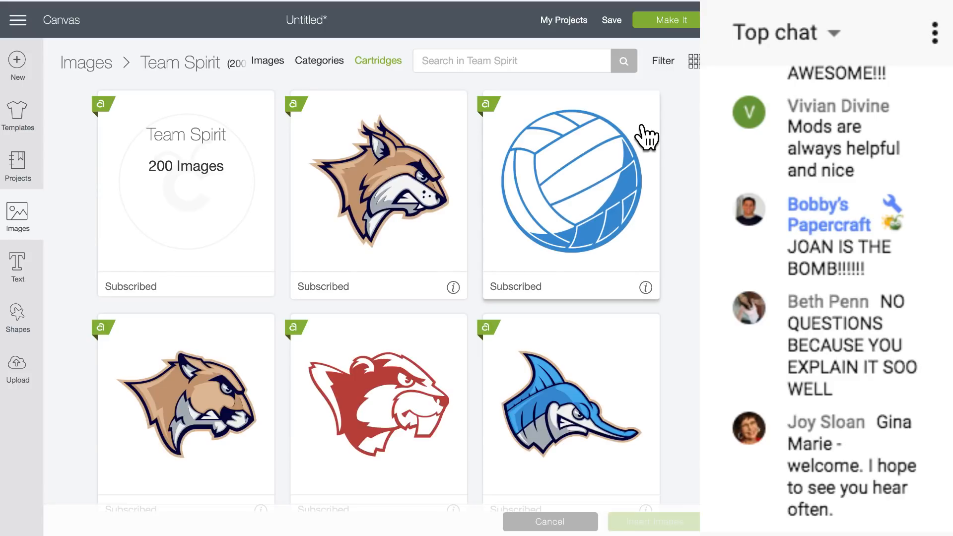
pyautogui.scroll(-3, 330, 283)
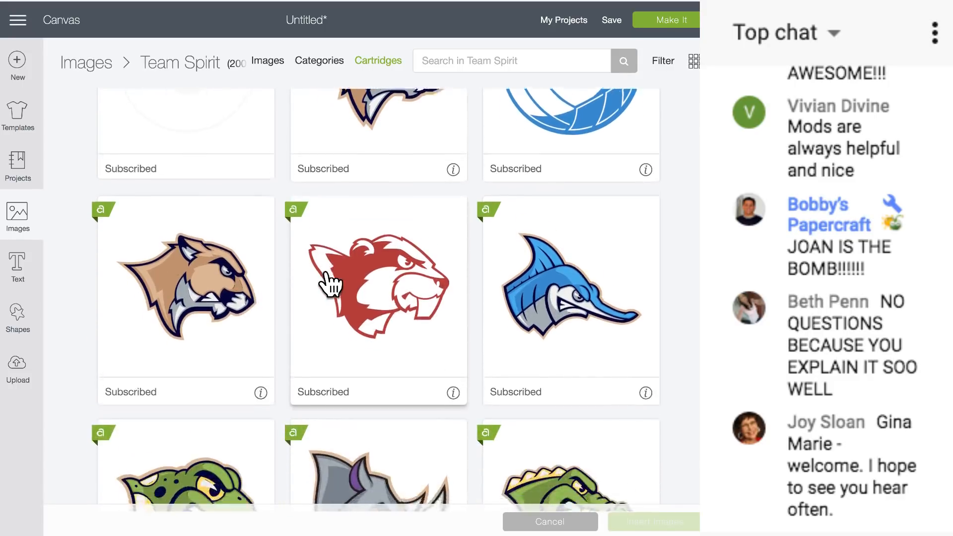
pyautogui.scroll(-3, 329, 283)
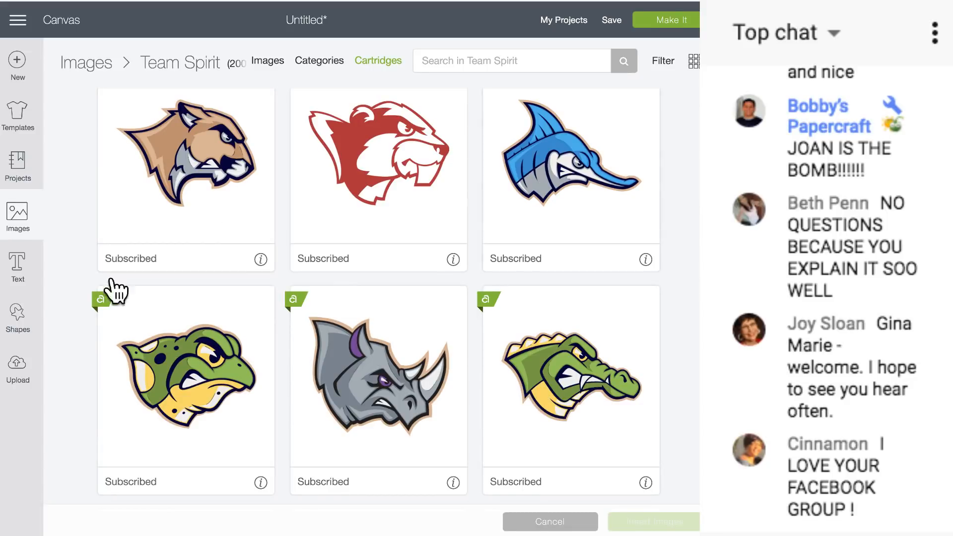
pyautogui.scroll(-4, 361, 415)
pyautogui.scroll(-3, 364, 412)
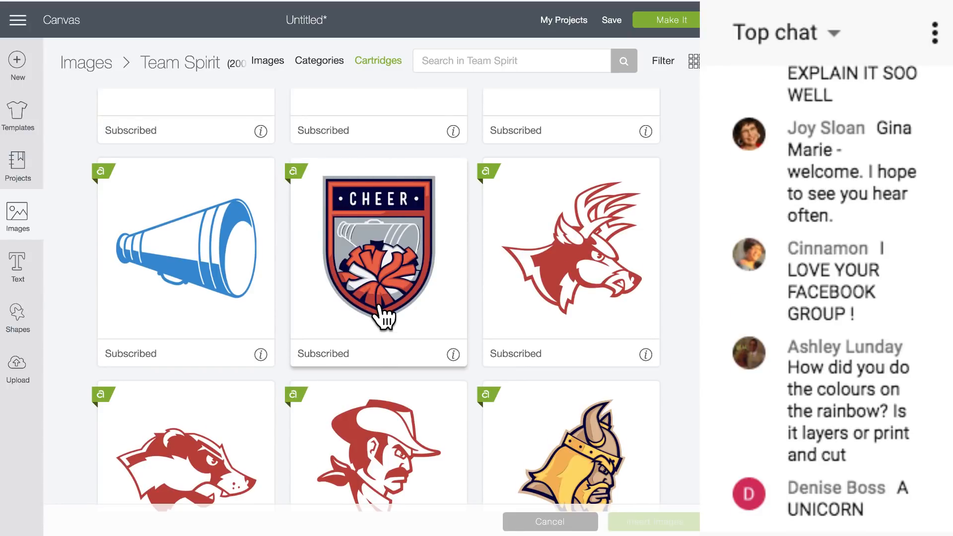
pyautogui.scroll(-4, 382, 318)
pyautogui.scroll(3, 382, 316)
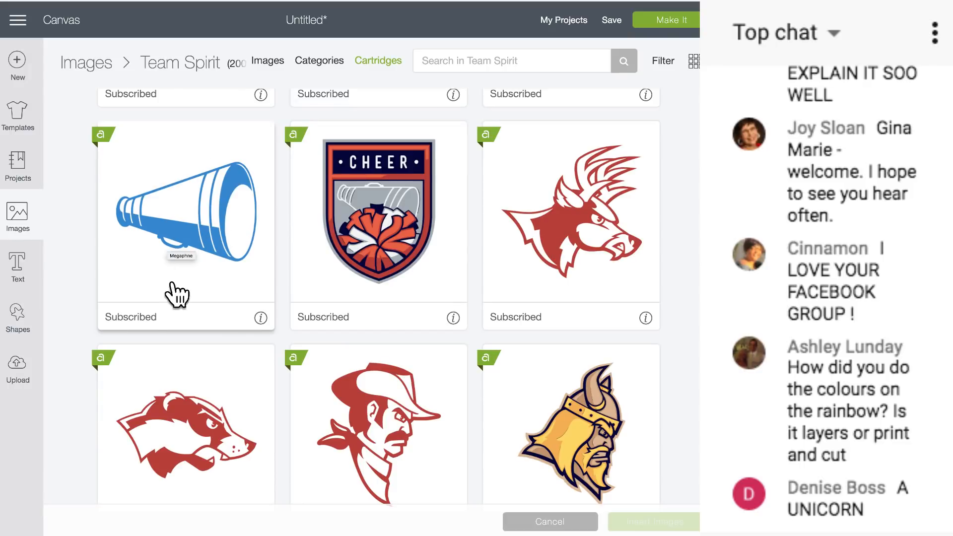
pyautogui.scroll(-8, 262, 330)
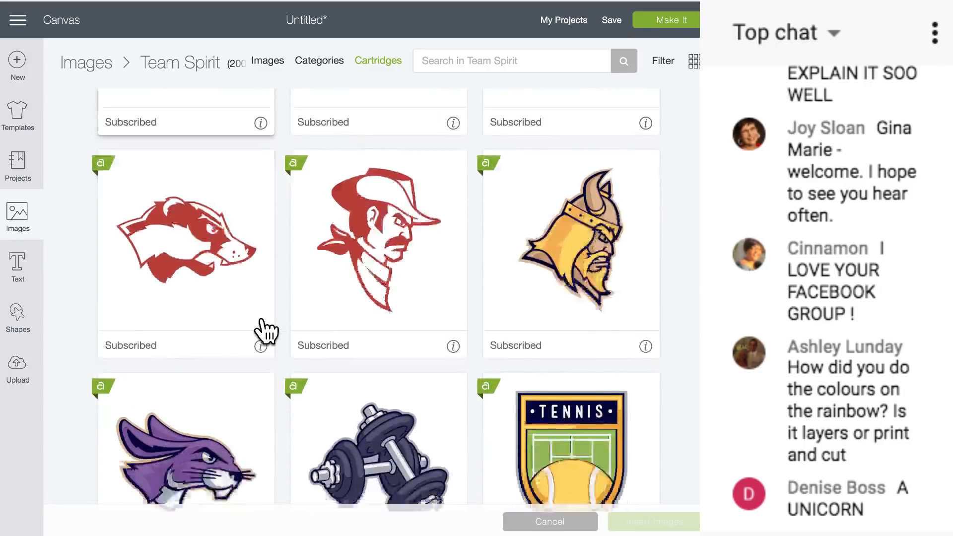
pyautogui.scroll(-6, 261, 330)
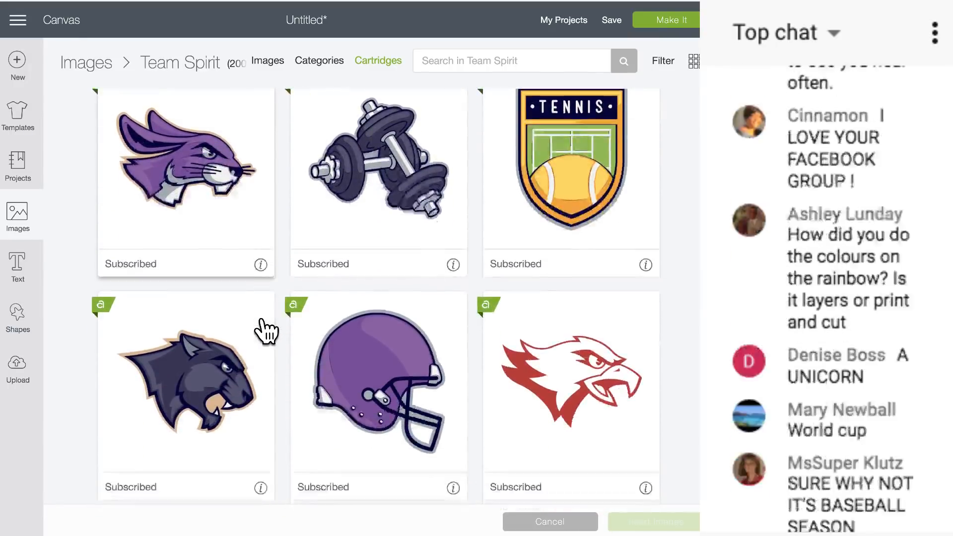
pyautogui.scroll(-10, 264, 330)
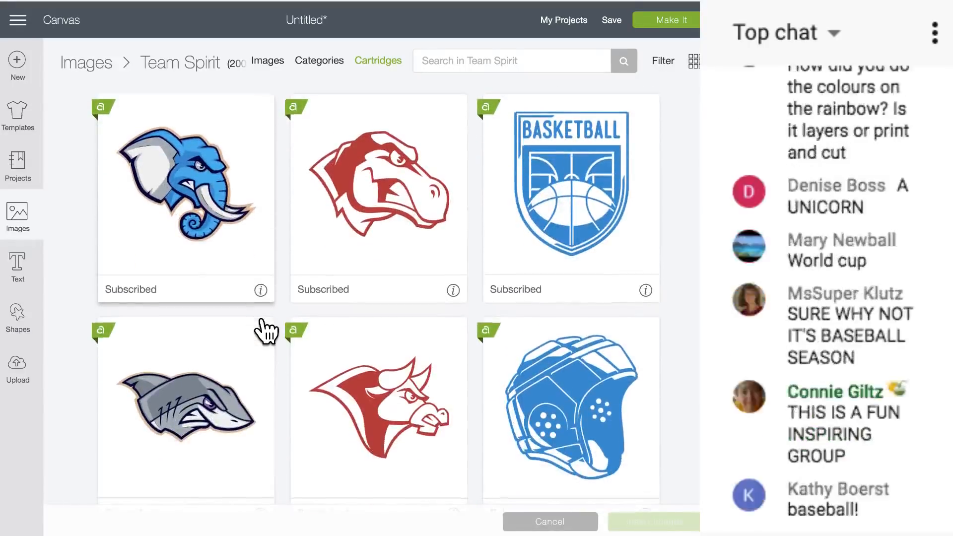
pyautogui.scroll(-8, 267, 330)
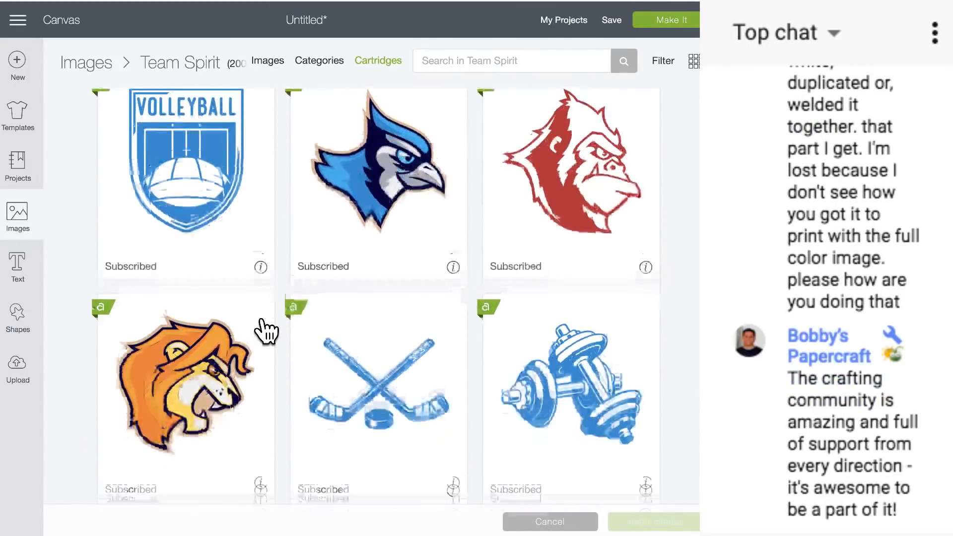
pyautogui.scroll(-6, 267, 330)
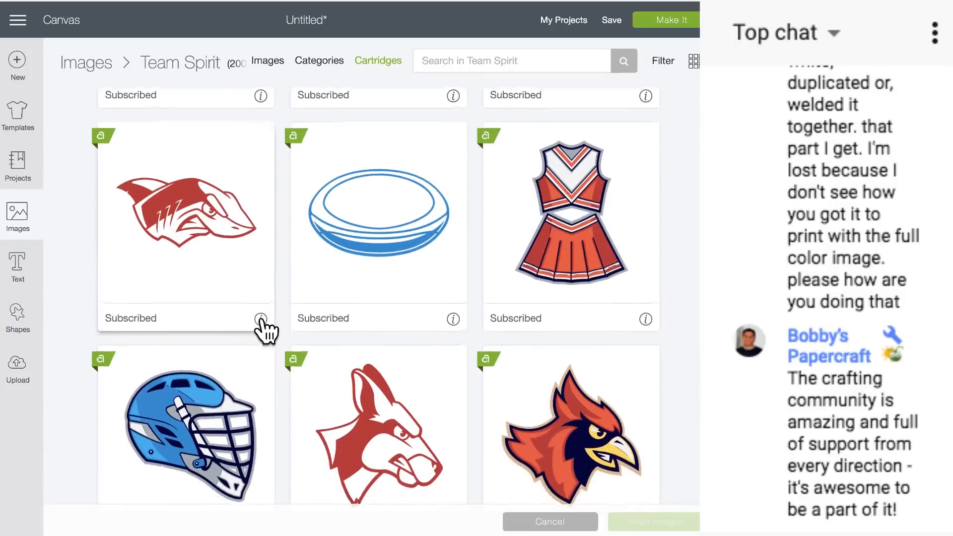
pyautogui.scroll(-5, 267, 330)
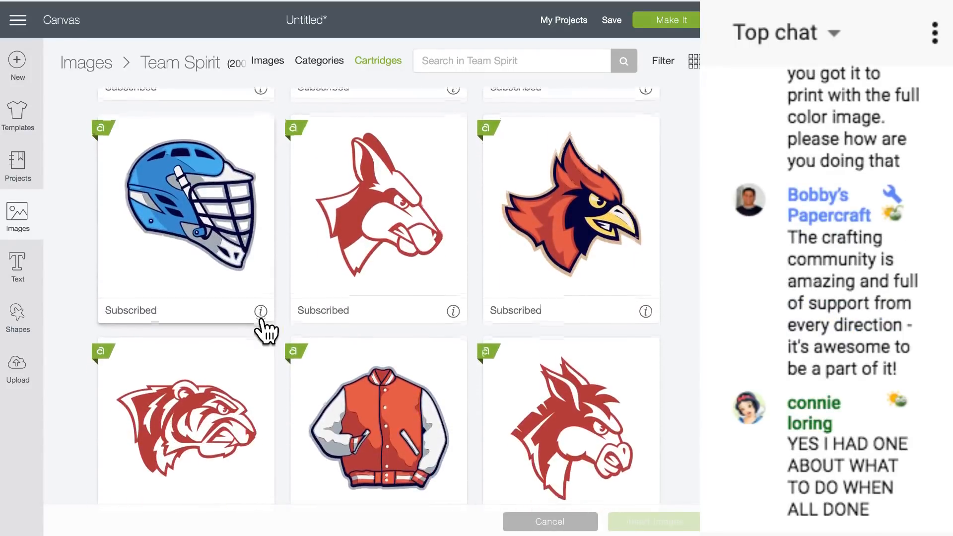
pyautogui.scroll(-3, 266, 330)
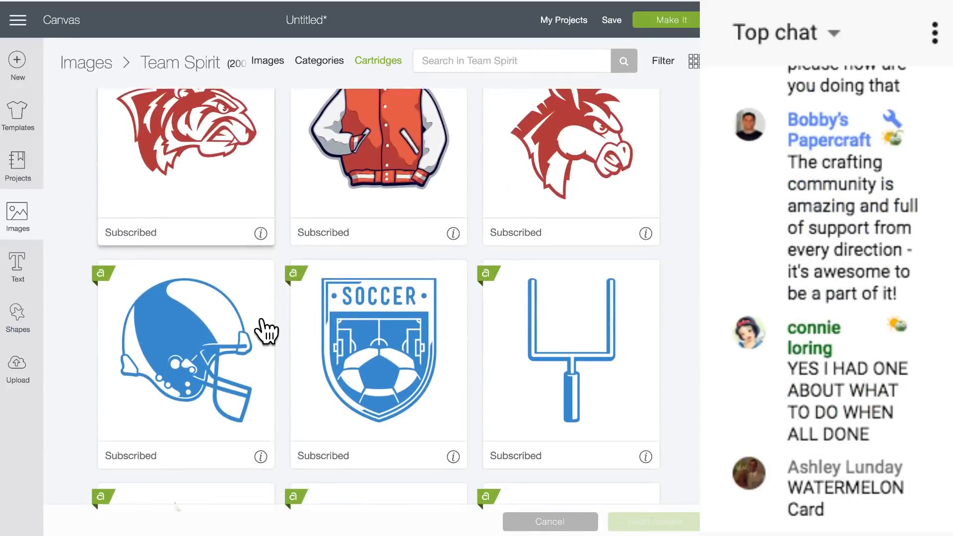
pyautogui.scroll(3, 366, 143)
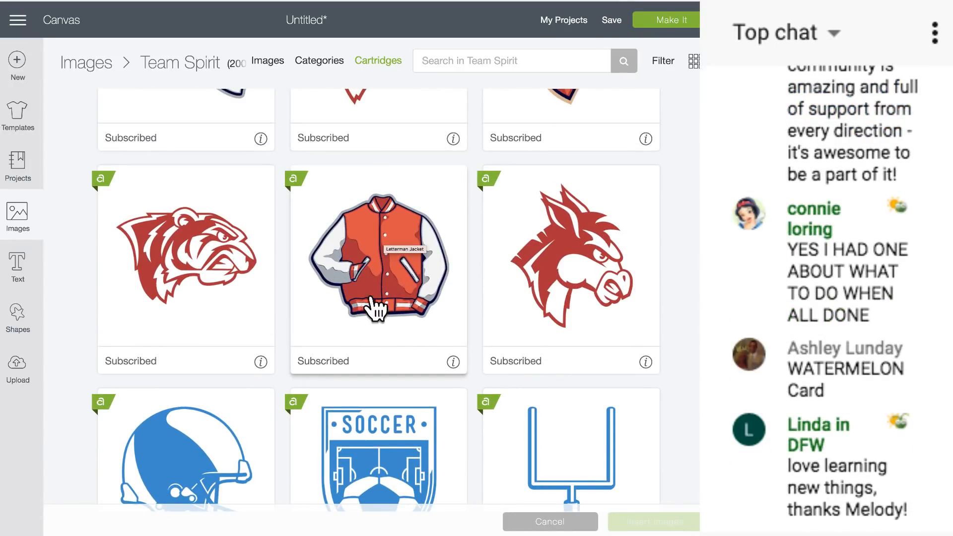
# Step: Select the Letterman Jacket image and look through the remaining Team Spirit mascot and sports images for more card shapes
pyautogui.click(378, 262)
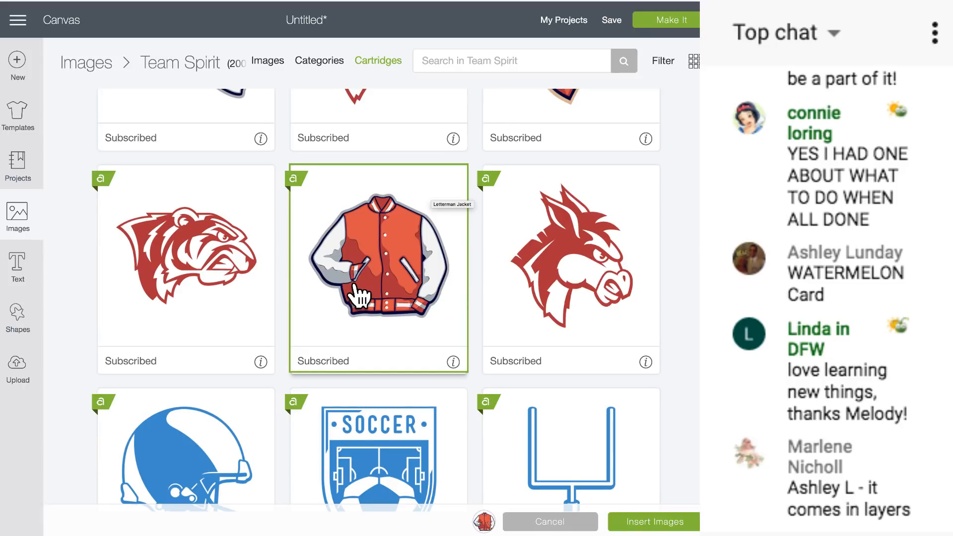
pyautogui.scroll(-10, 359, 295)
pyautogui.scroll(-2, 359, 295)
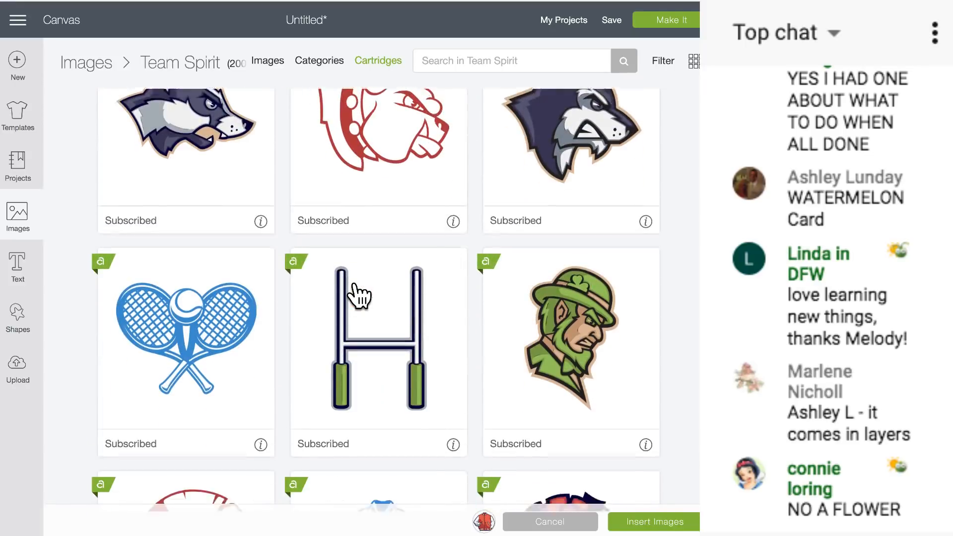
pyautogui.scroll(-8, 359, 296)
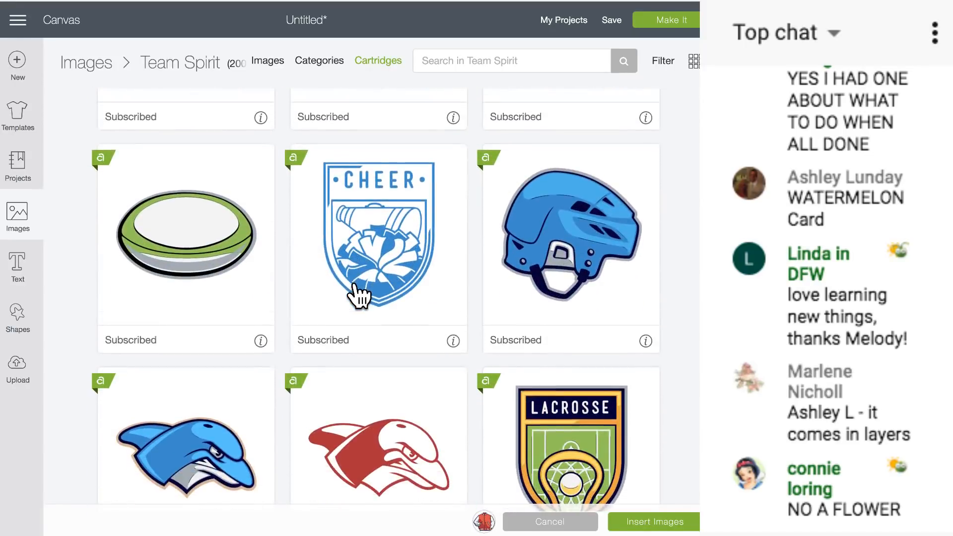
pyautogui.scroll(-12, 358, 295)
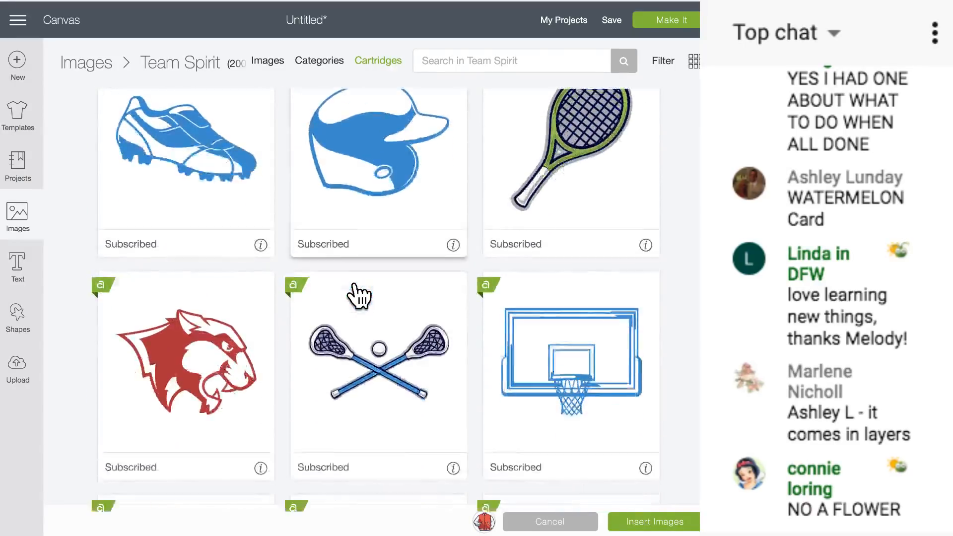
pyautogui.scroll(-7, 359, 296)
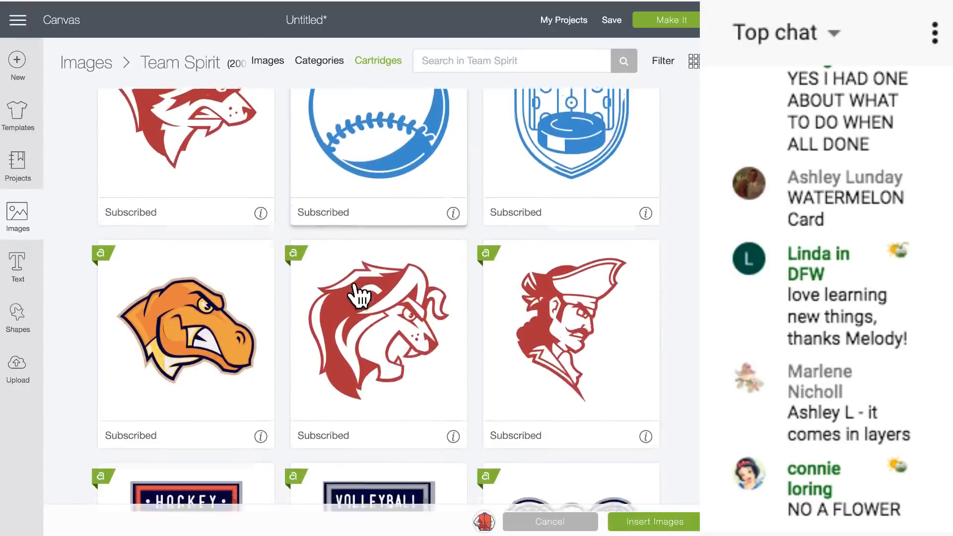
pyautogui.scroll(-9, 359, 295)
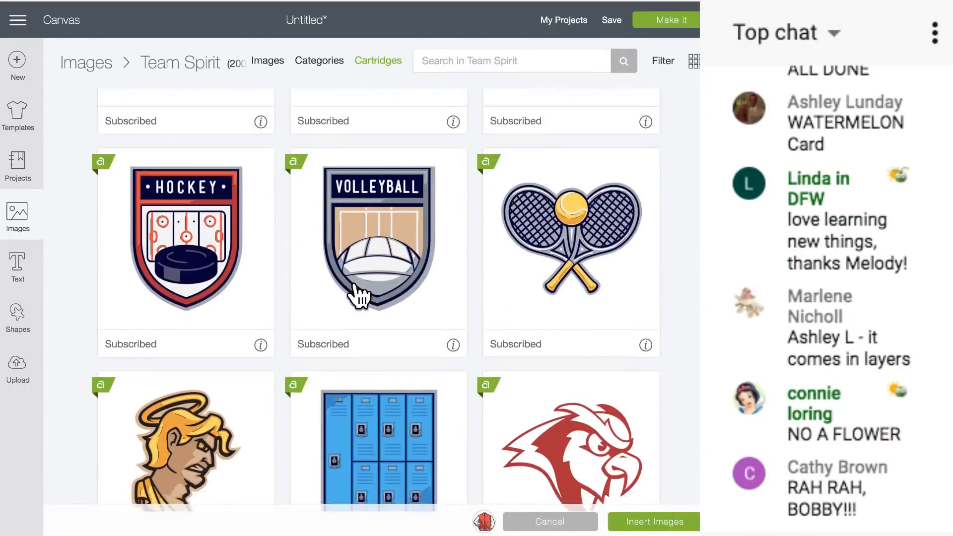
pyautogui.scroll(-12, 358, 295)
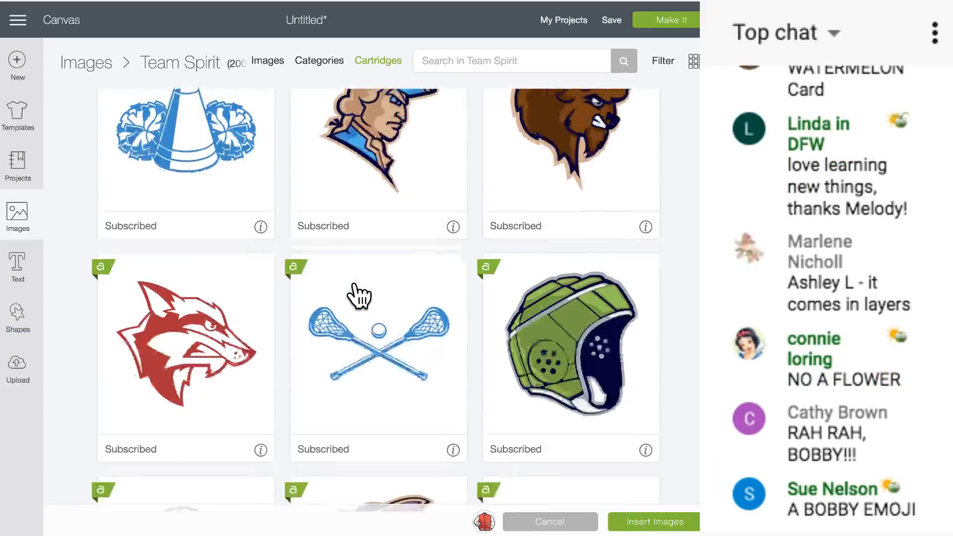
pyautogui.scroll(-10, 358, 295)
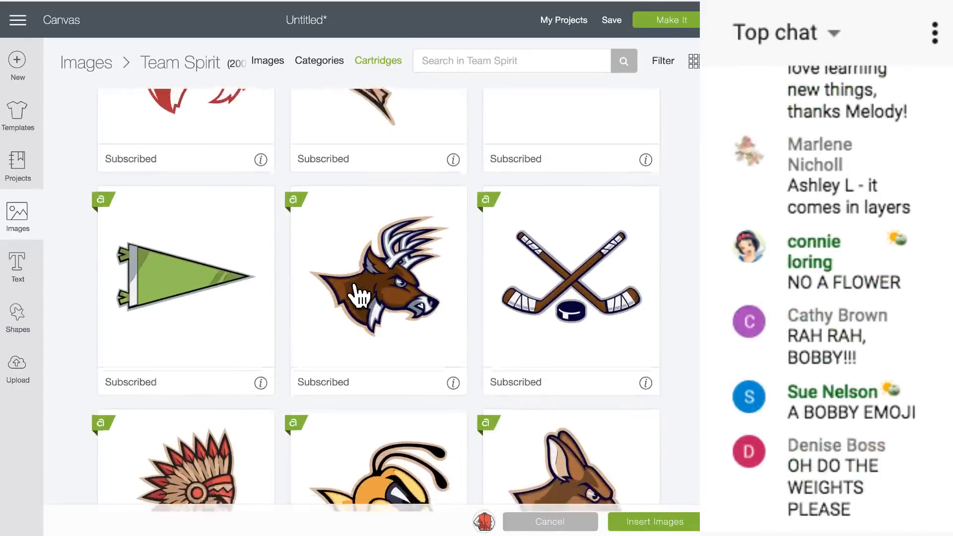
pyautogui.scroll(-7, 358, 296)
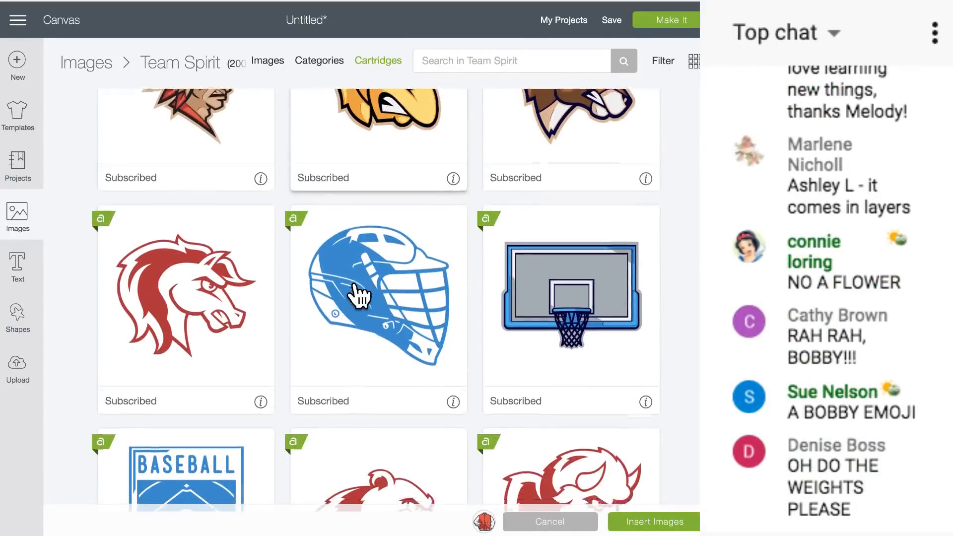
pyautogui.scroll(-3, 358, 295)
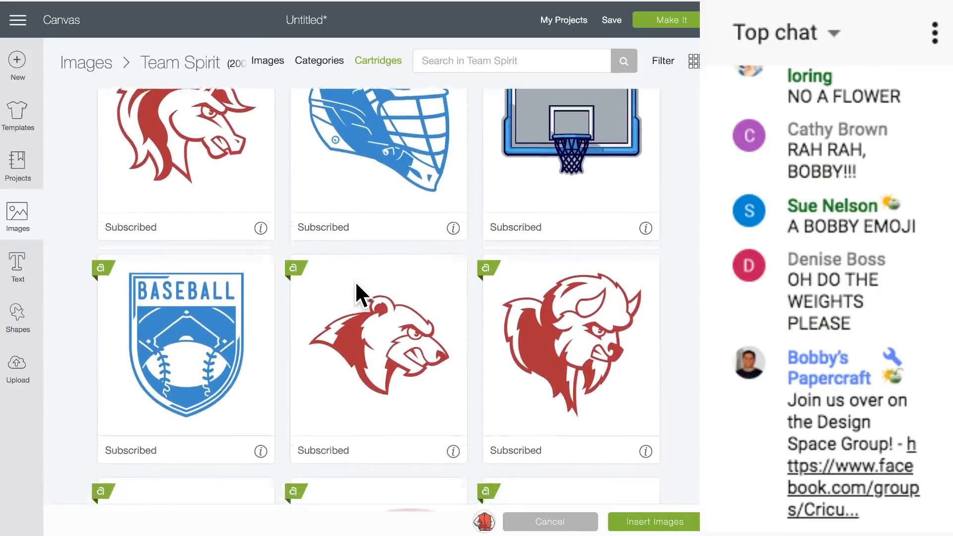
pyautogui.scroll(-10, 358, 295)
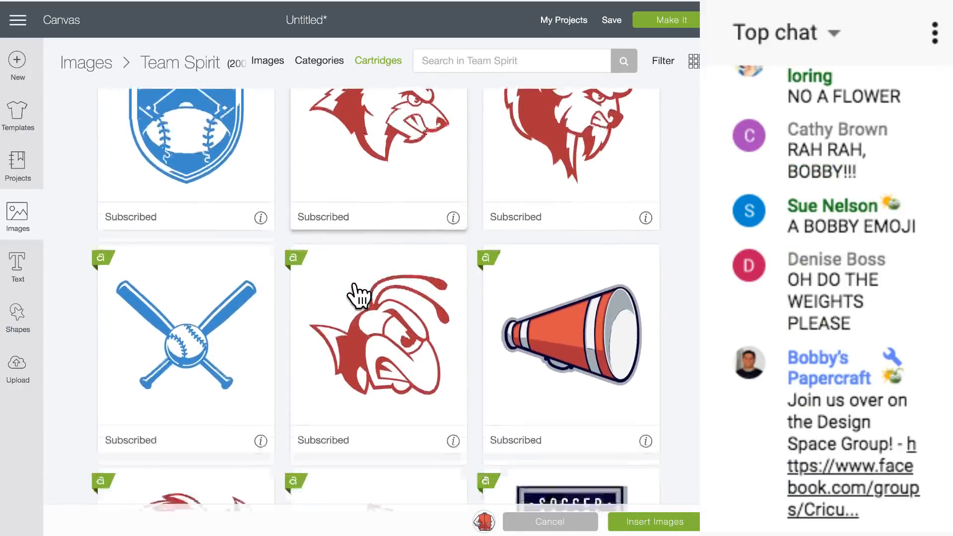
pyautogui.scroll(-8, 358, 296)
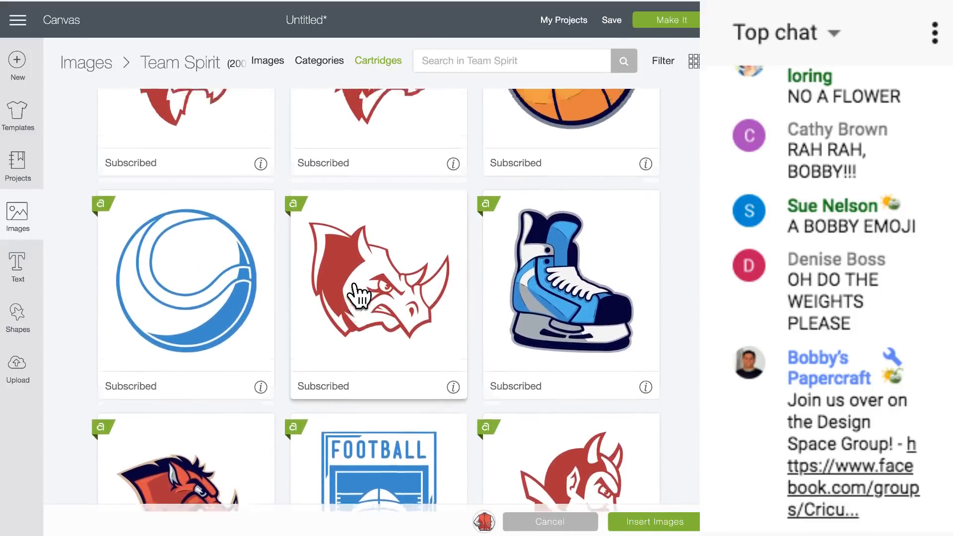
pyautogui.scroll(2, 359, 295)
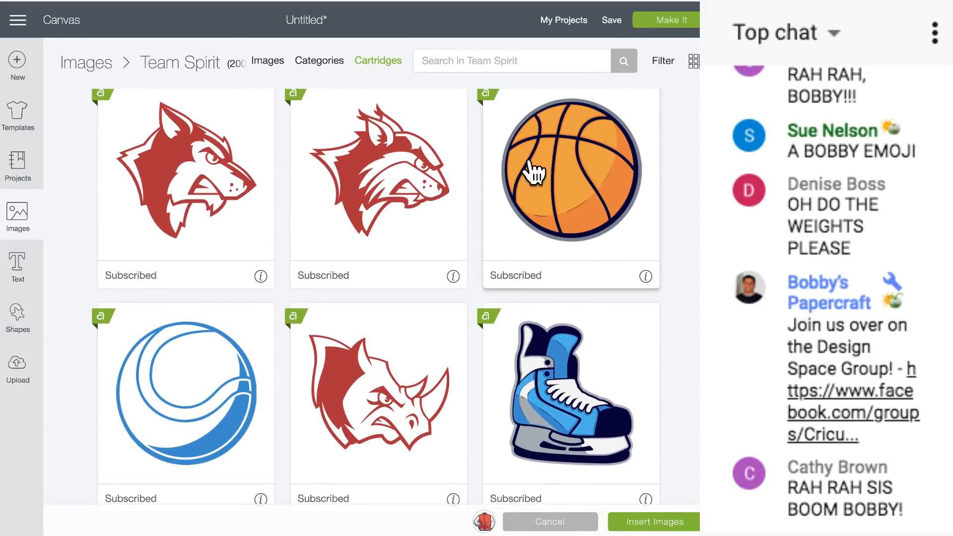
pyautogui.scroll(-15, 330, 323)
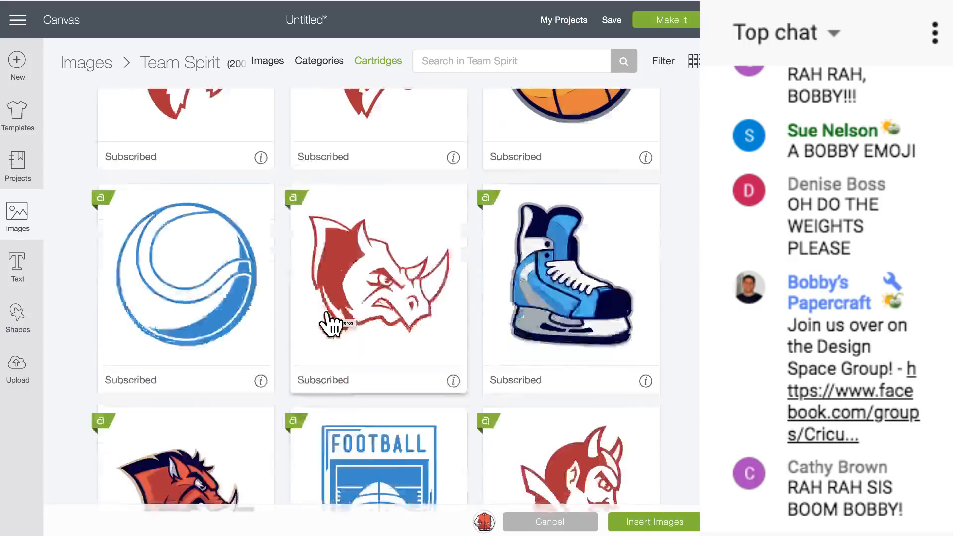
pyautogui.scroll(3, 330, 324)
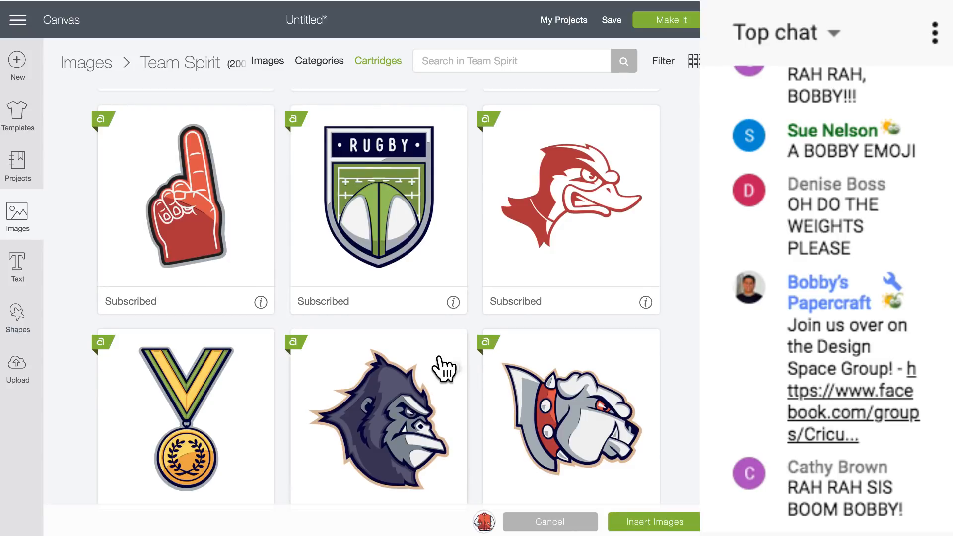
pyautogui.scroll(-10, 443, 367)
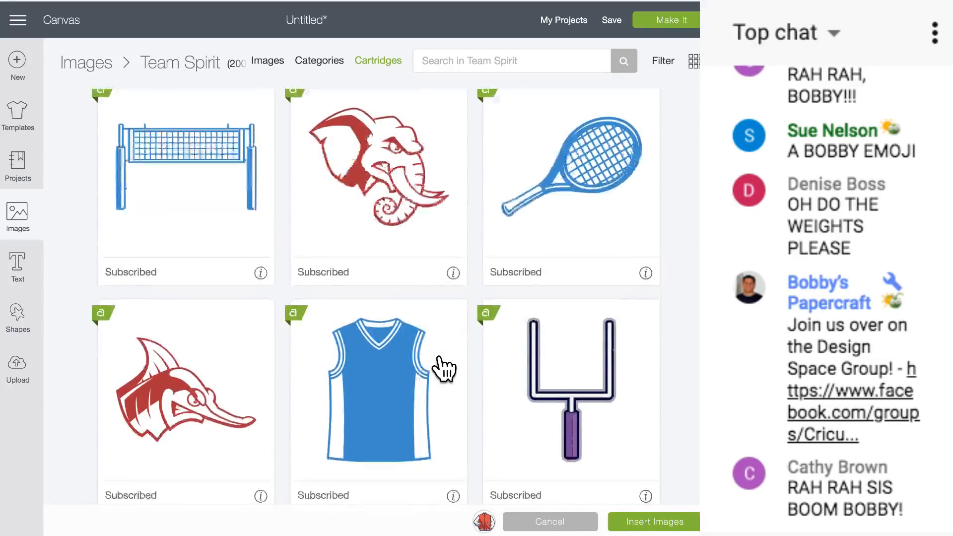
pyautogui.scroll(-4, 443, 368)
pyautogui.scroll(13, 443, 367)
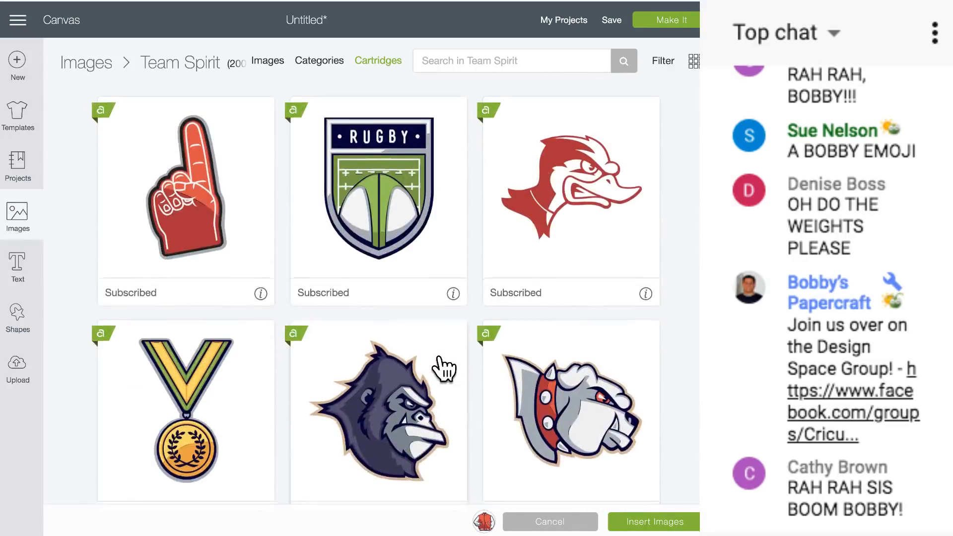
pyautogui.scroll(-4, 443, 368)
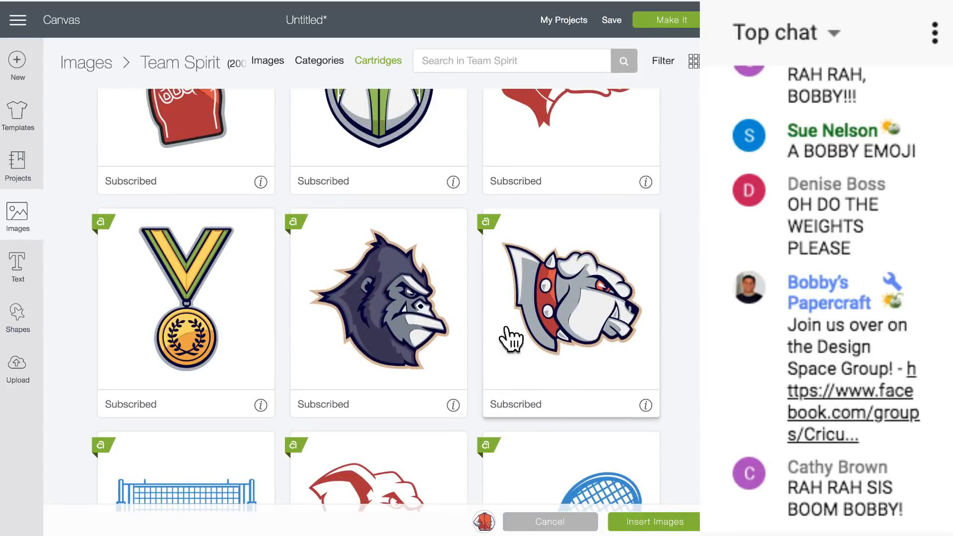
pyautogui.scroll(-10, 362, 374)
pyautogui.scroll(-15, 362, 374)
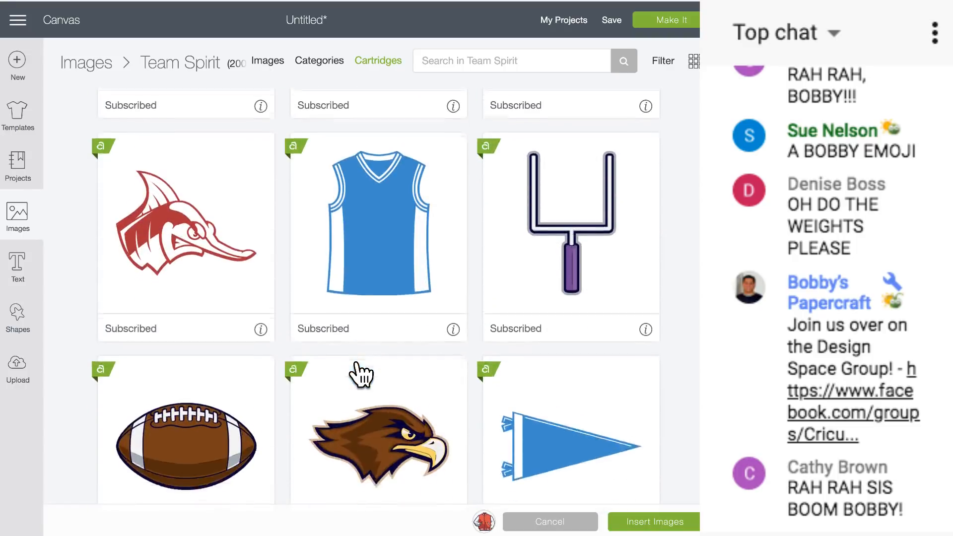
pyautogui.scroll(-10, 361, 374)
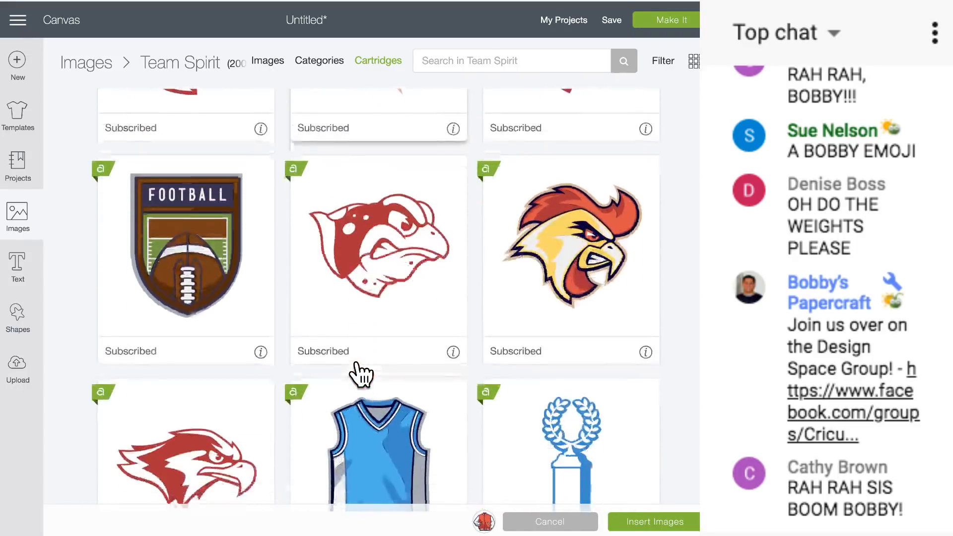
# Step: Return to the dark multi-colour dumbbells image in Team Spirit, select it, and insert it together with the jacket onto the canvas
pyautogui.scroll(5, 362, 374)
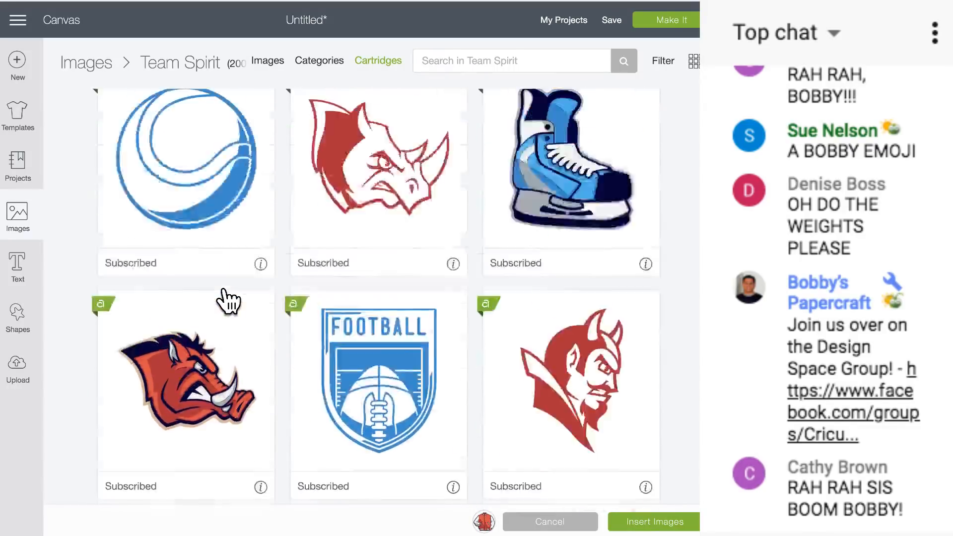
pyautogui.scroll(4, 227, 300)
pyautogui.scroll(10, 227, 300)
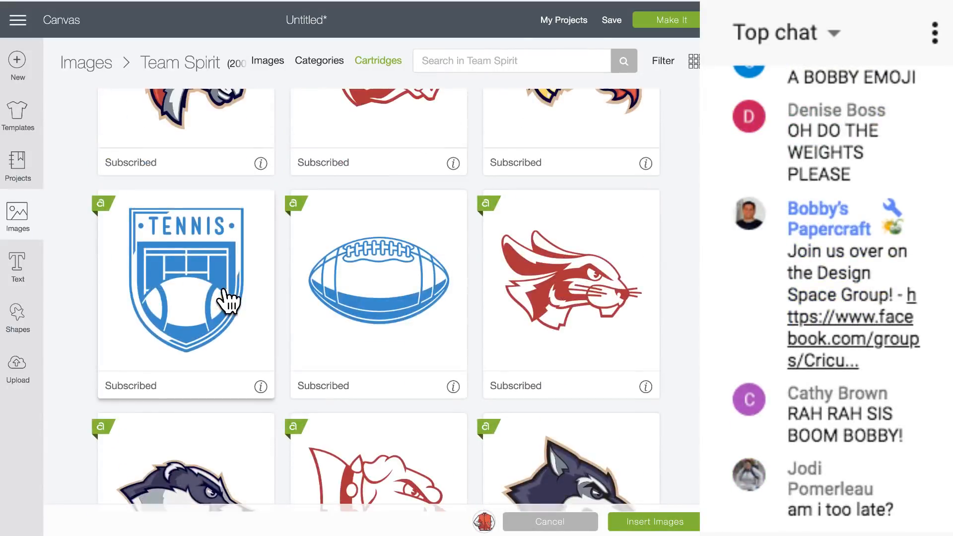
pyautogui.scroll(10, 227, 300)
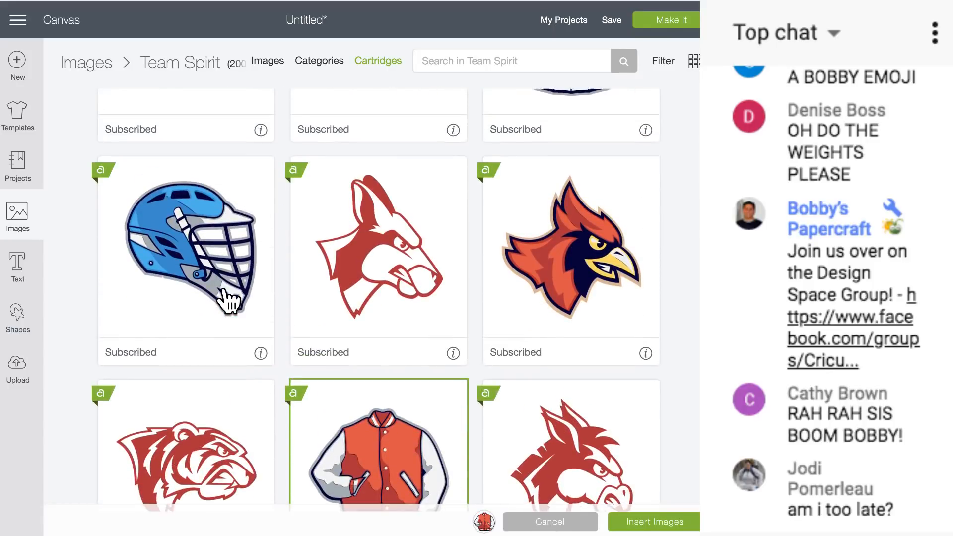
pyautogui.scroll(10, 227, 300)
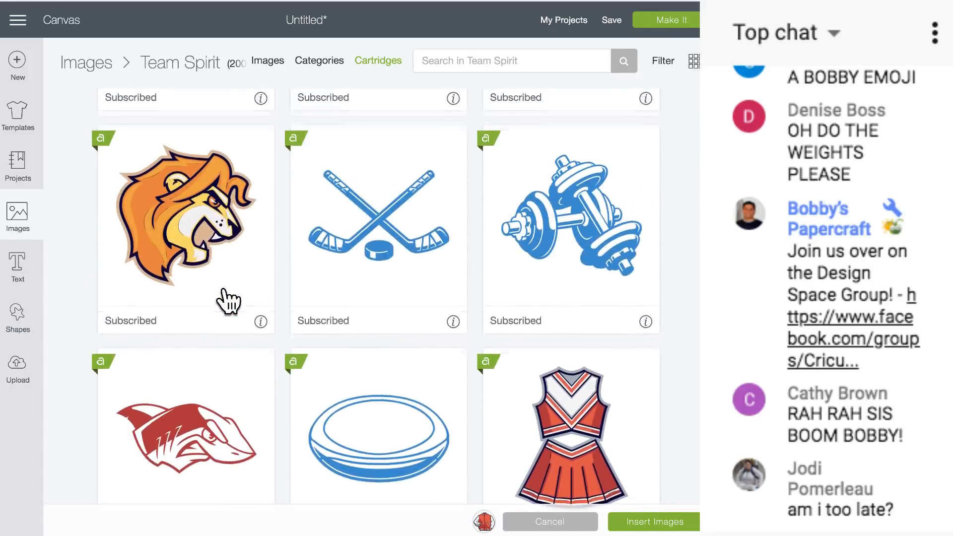
pyautogui.scroll(10, 227, 300)
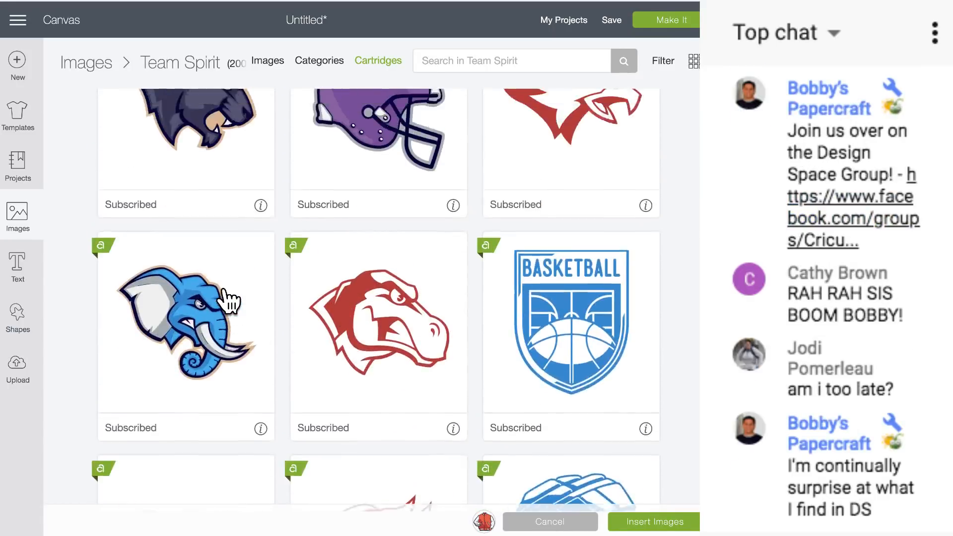
pyautogui.scroll(2, 228, 300)
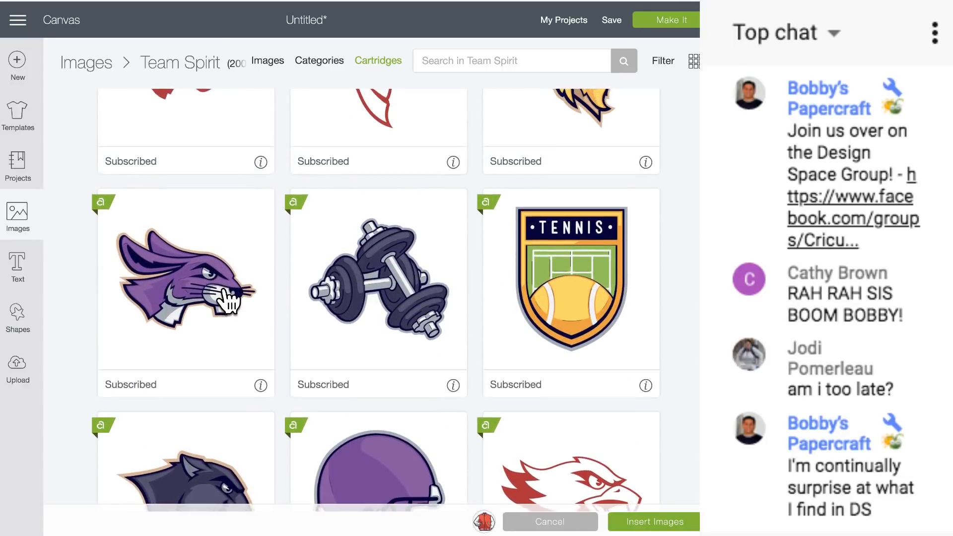
pyautogui.click(358, 282)
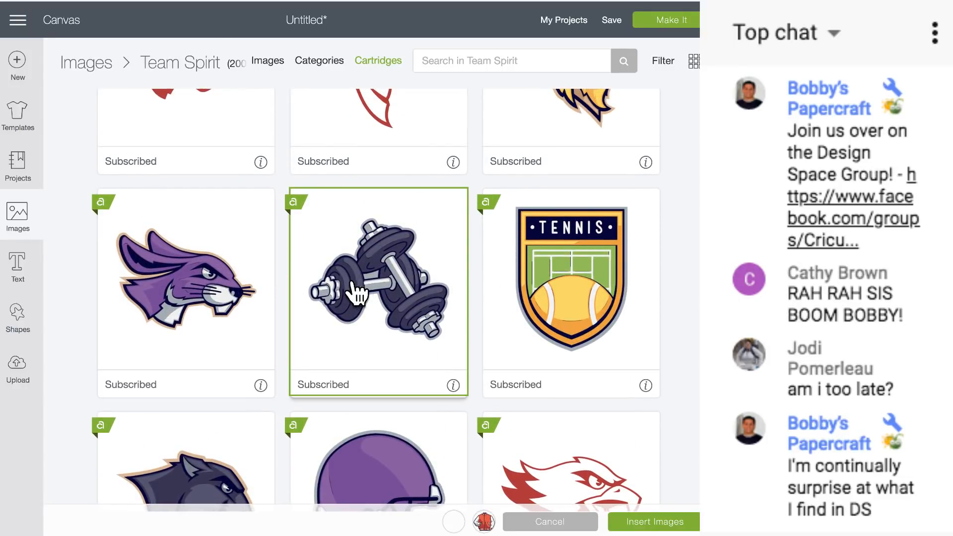
pyautogui.click(660, 521)
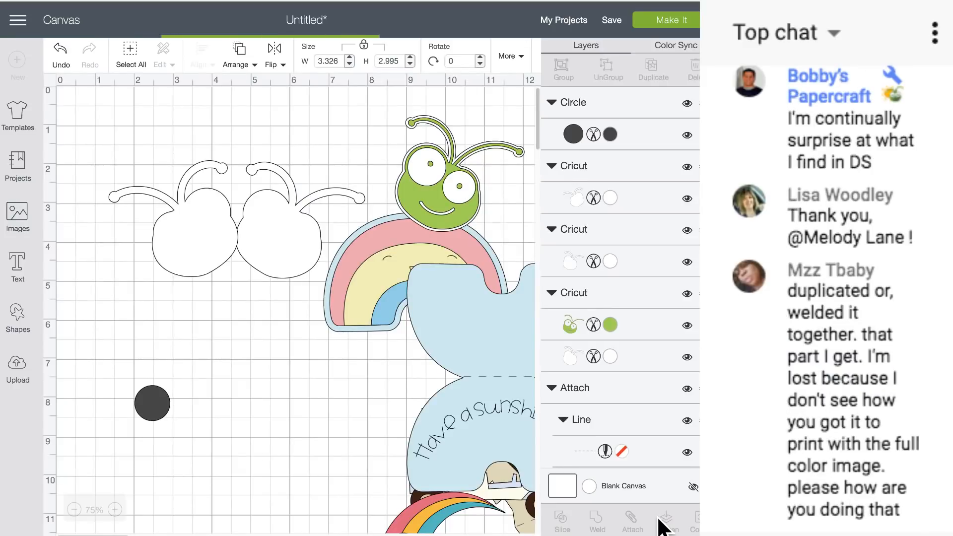
# Step: Place the weights low on the canvas, move the bug silhouettes and rainbow card pieces aside, and put the jacket in the cleared space
pyautogui.moveTo(270, 250); pyautogui.dragTo(114, 403)
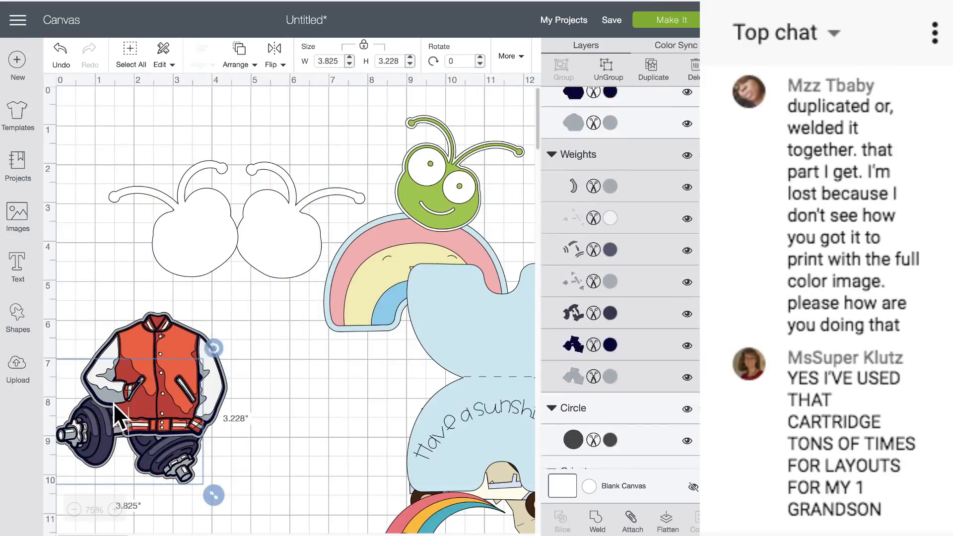
pyautogui.moveTo(191, 228)
pyautogui.mouseDown()
pyautogui.moveTo(525, 214)
pyautogui.moveTo(358, 207)
pyautogui.moveTo(187, 225)
pyautogui.moveTo(197, 224)
pyautogui.mouseUp()
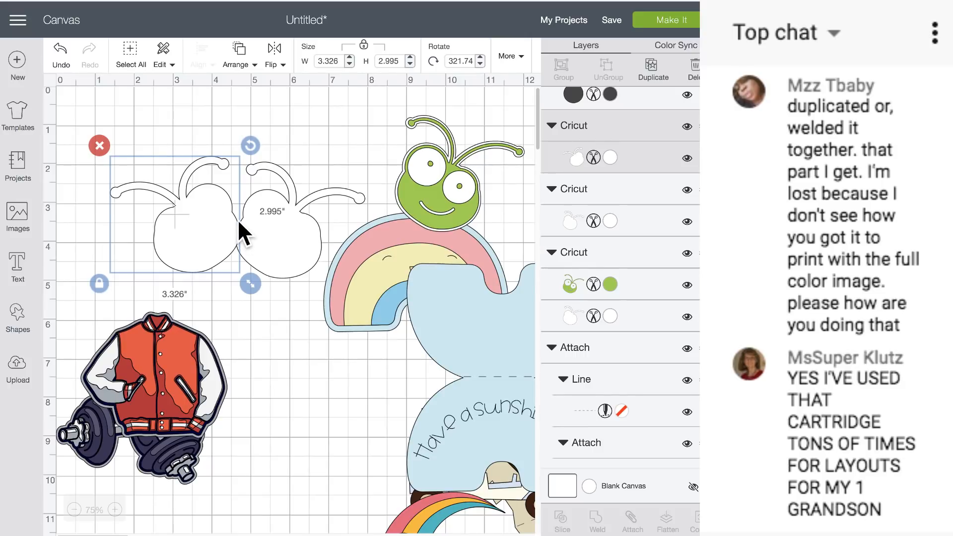
pyautogui.moveTo(202, 248); pyautogui.dragTo(492, 216)
pyautogui.moveTo(271, 219); pyautogui.dragTo(515, 157)
pyautogui.moveTo(399, 246); pyautogui.dragTo(538, 190)
pyautogui.moveTo(453, 185); pyautogui.dragTo(539, 178)
pyautogui.moveTo(458, 305); pyautogui.dragTo(538, 216)
pyautogui.click(192, 329)
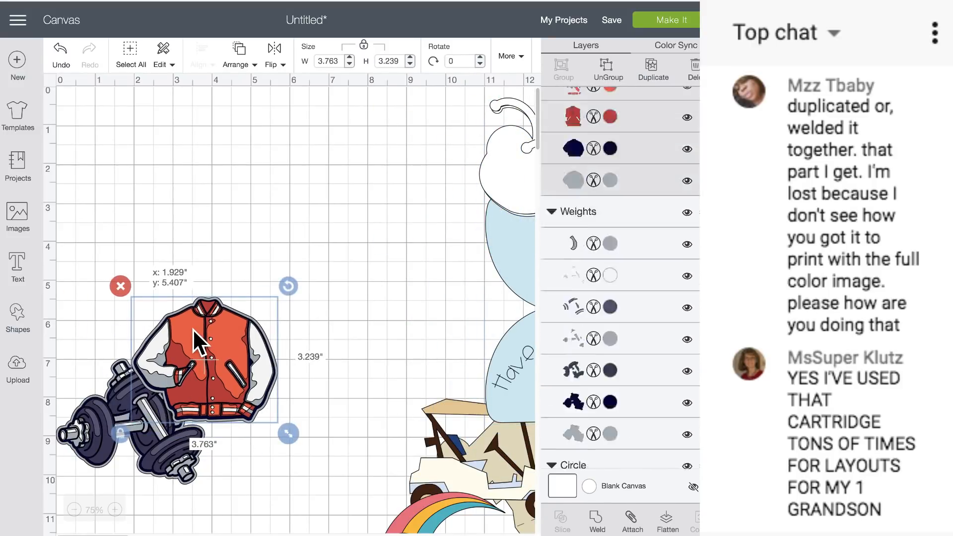
pyautogui.moveTo(205, 324); pyautogui.dragTo(239, 171)
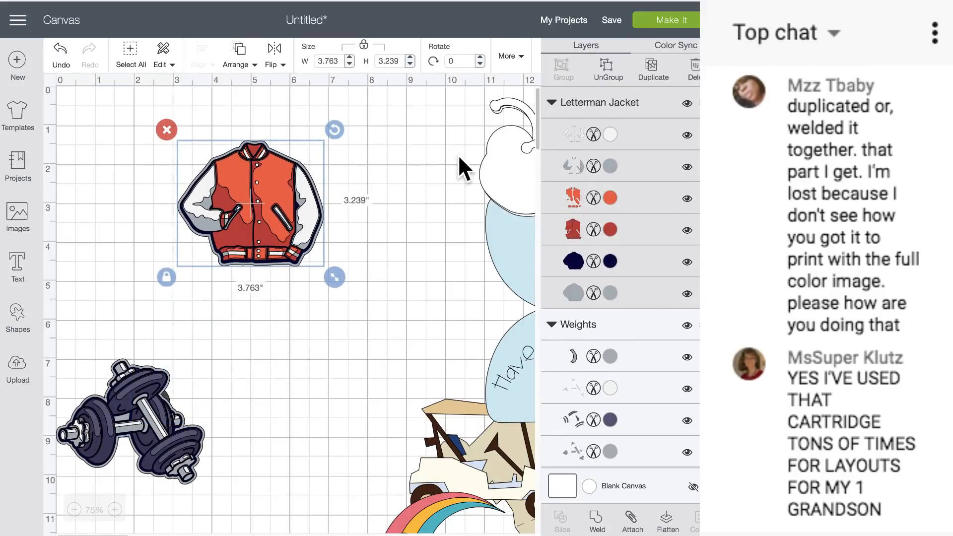
# Step: Duplicate the grey base silhouette layer of the letterman jacket and place the copy over the jacket
pyautogui.click(630, 293)
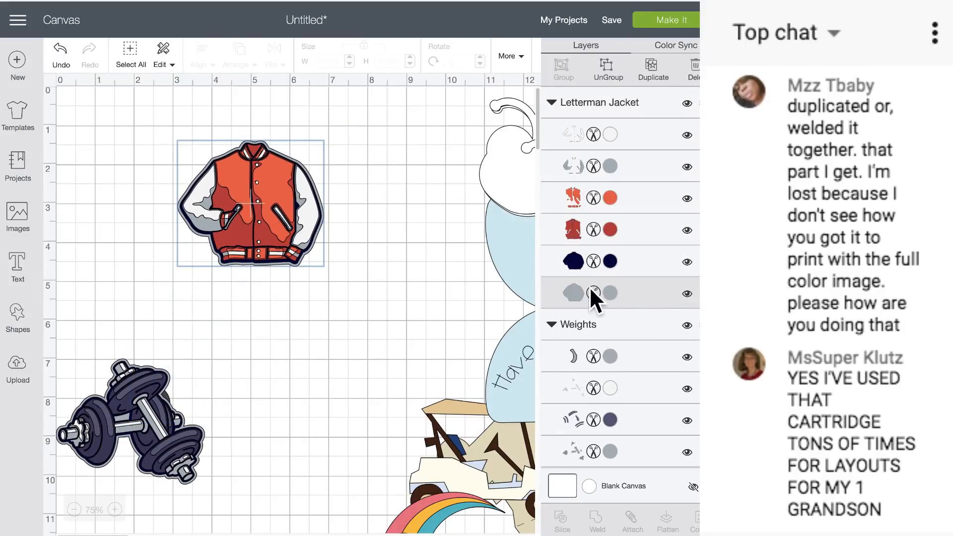
pyautogui.click(652, 84)
pyautogui.moveTo(295, 210); pyautogui.dragTo(266, 192)
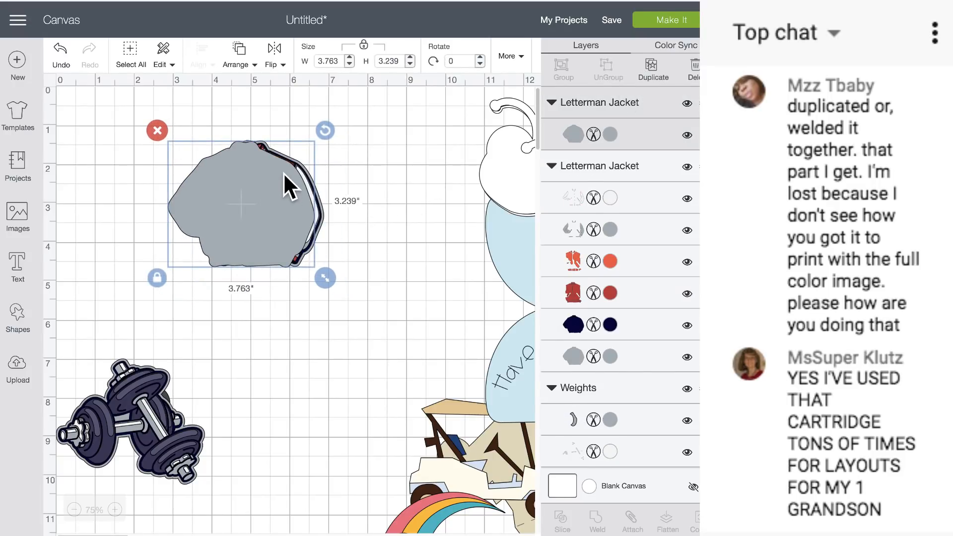
# Step: Flip the grey jacket silhouette horizontally and set it to the left of the jacket so their sleeves overlap slightly
pyautogui.click(276, 54)
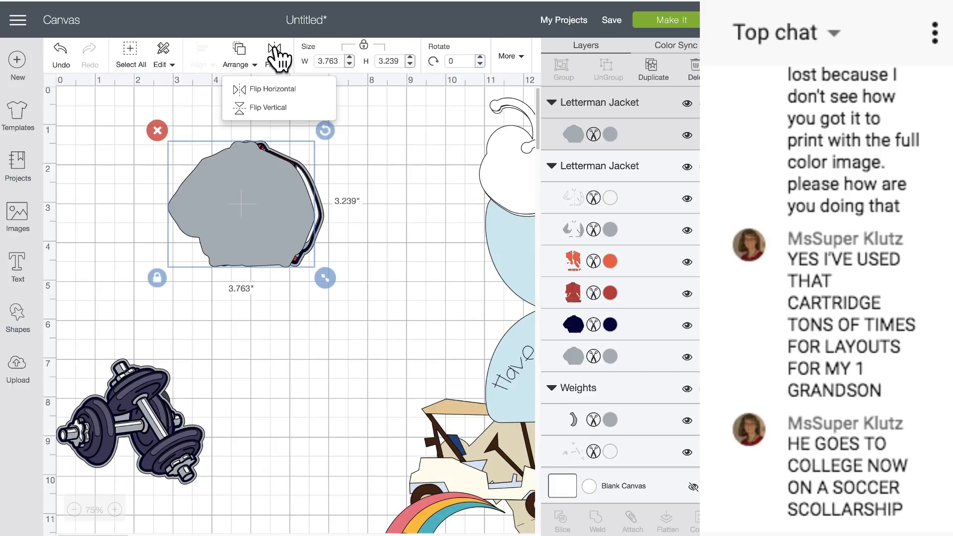
pyautogui.click(275, 89)
pyautogui.moveTo(254, 198); pyautogui.dragTo(189, 199)
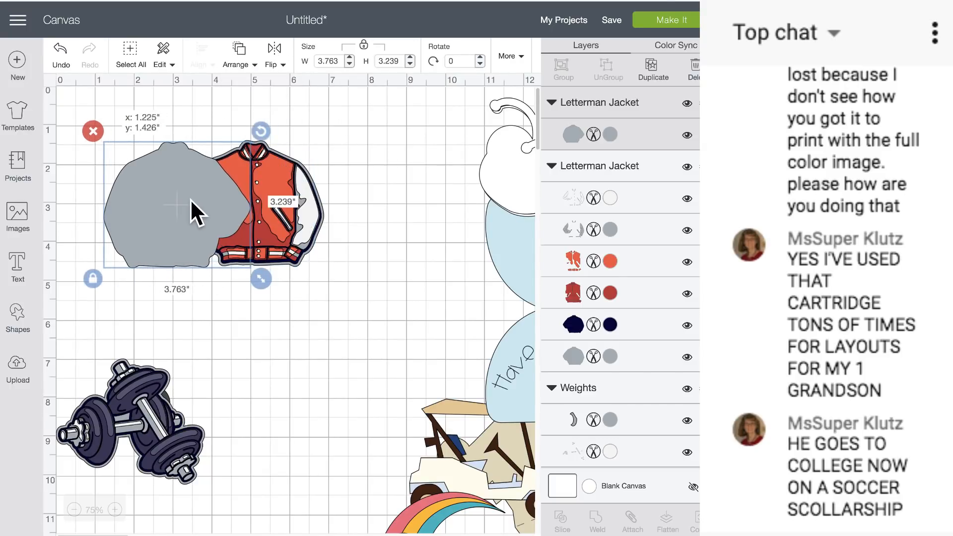
pyautogui.click(294, 171)
pyautogui.moveTo(294, 171); pyautogui.dragTo(325, 173)
pyautogui.click(153, 177)
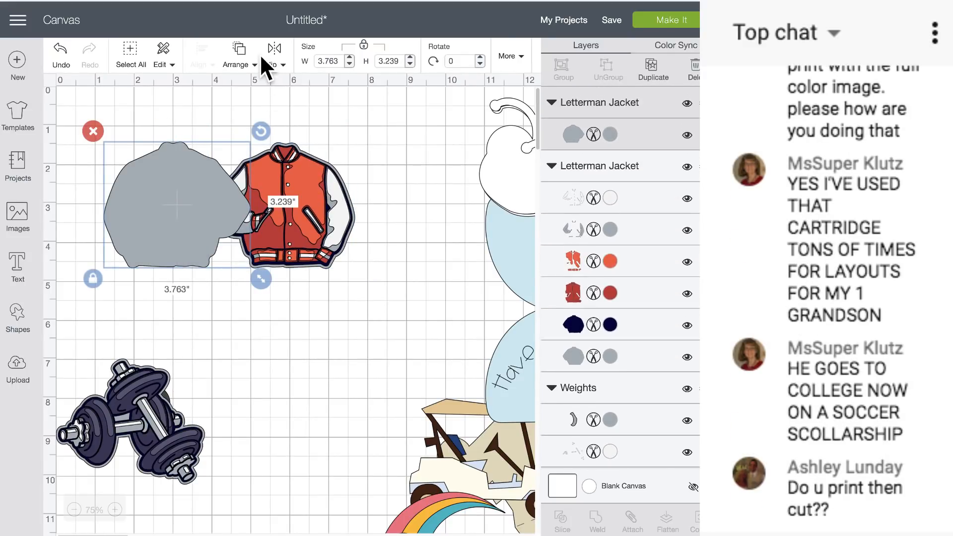
pyautogui.click(653, 74)
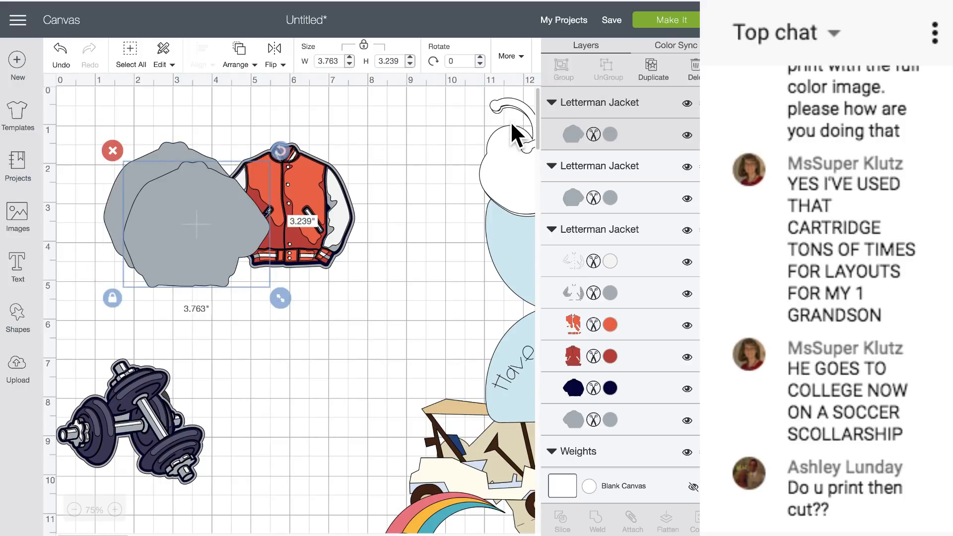
pyautogui.click(111, 150)
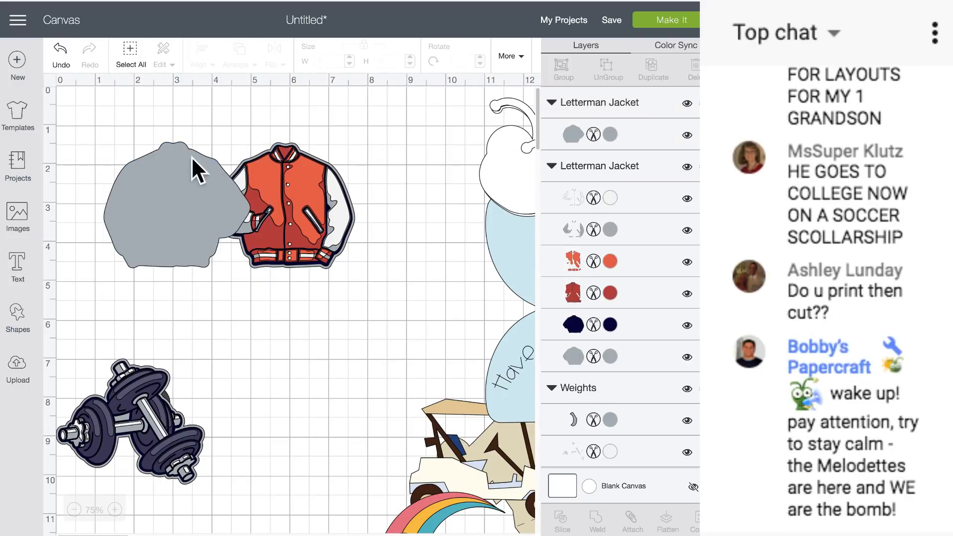
# Step: Move the coloured letterman jacket clear of its grey silhouette and duplicate the silhouette, placing the copy beside the original
pyautogui.moveTo(293, 169); pyautogui.dragTo(364, 173)
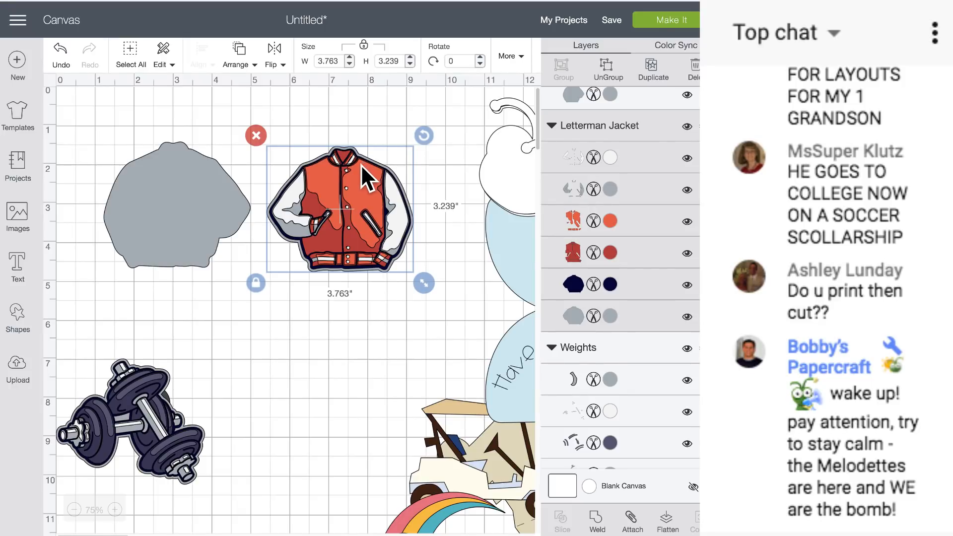
pyautogui.moveTo(353, 174); pyautogui.dragTo(416, 173)
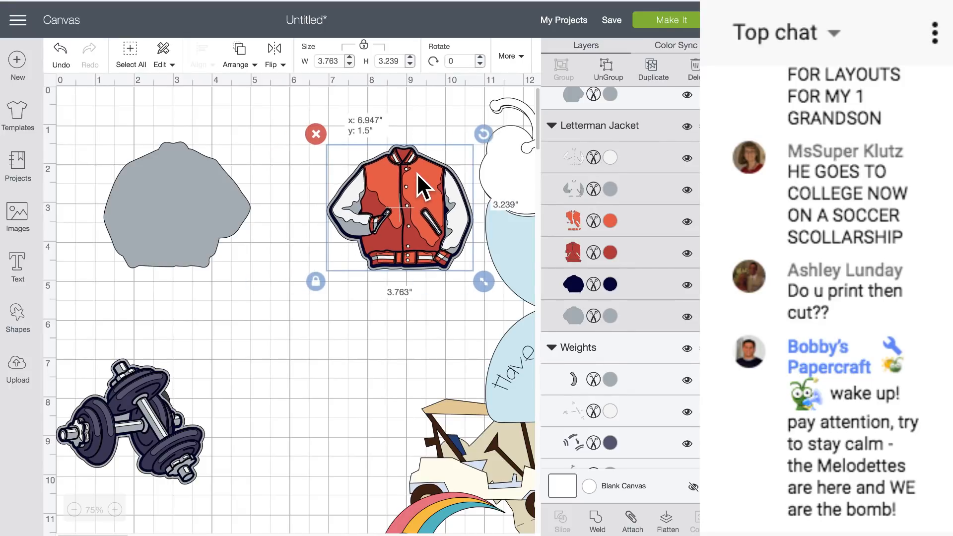
pyautogui.click(230, 151)
pyautogui.click(651, 71)
pyautogui.moveTo(188, 207); pyautogui.dragTo(251, 193)
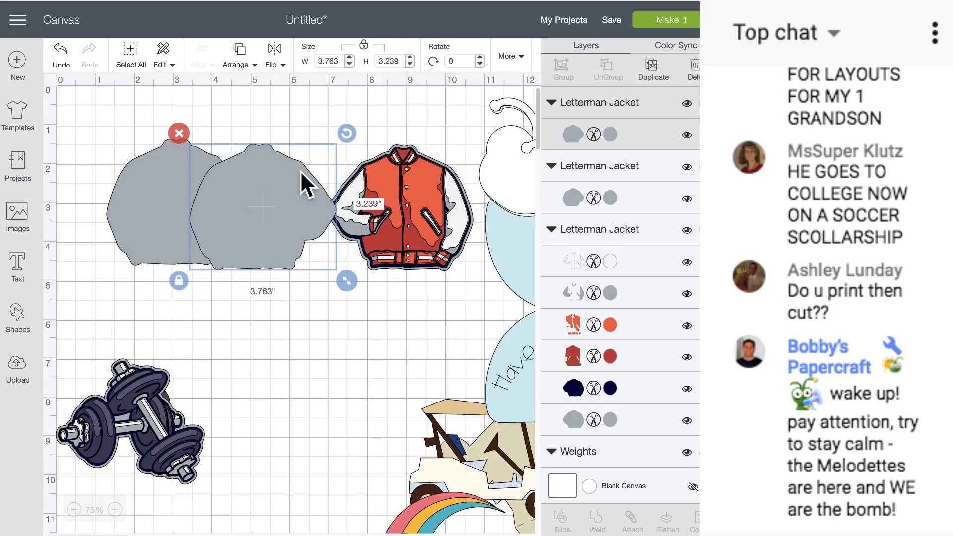
# Step: Flip the duplicated jacket silhouette horizontally and position it beside the original
pyautogui.click(275, 53)
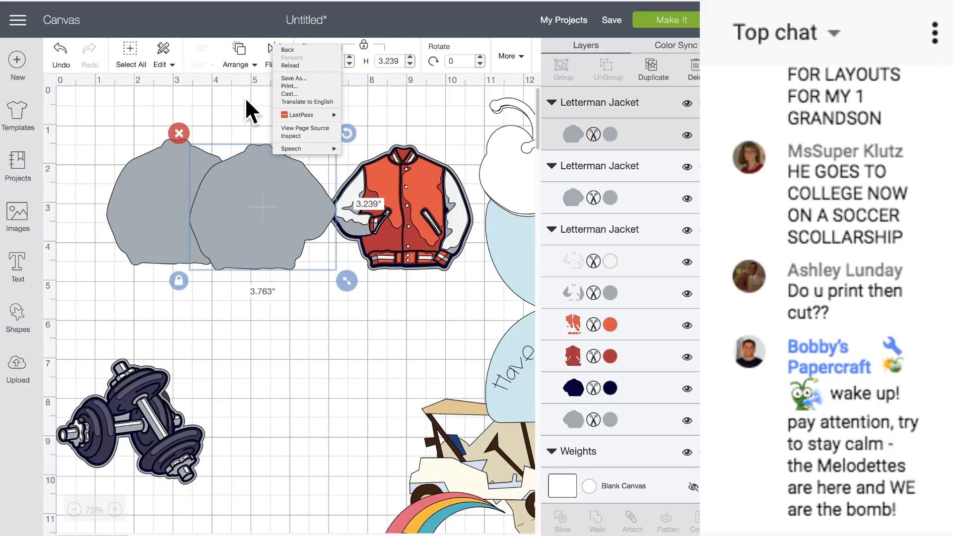
pyautogui.click(272, 67)
pyautogui.click(272, 58)
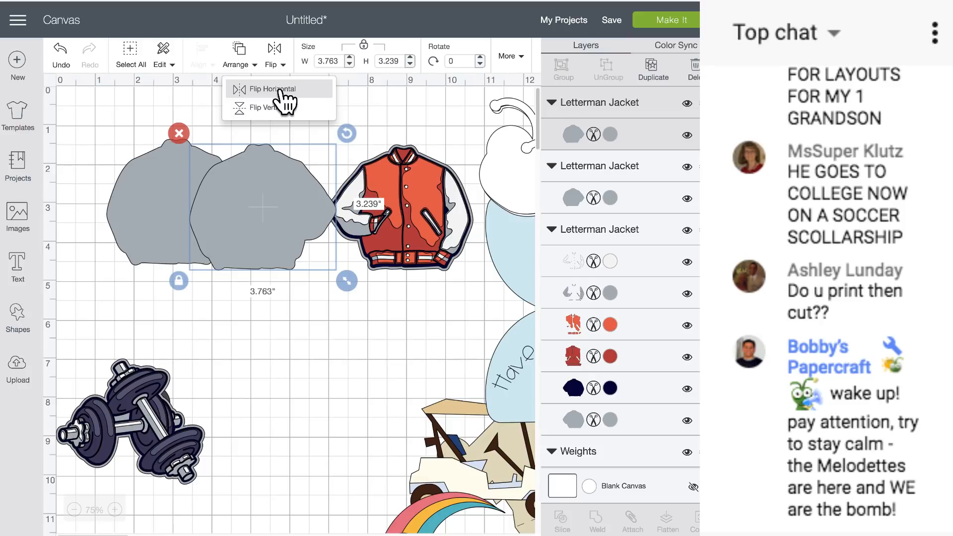
pyautogui.click(281, 89)
pyautogui.moveTo(272, 211); pyautogui.dragTo(282, 207)
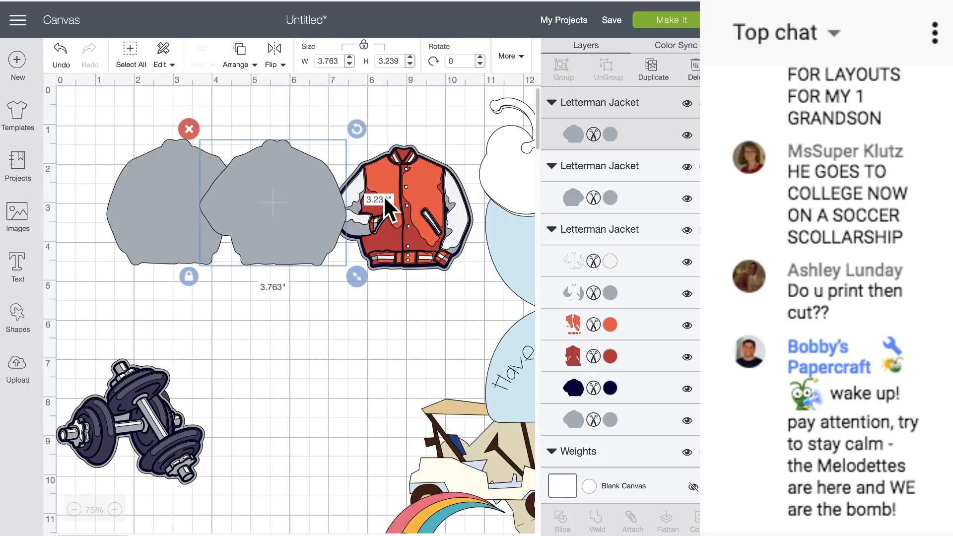
# Step: Move the coloured jacket farther away and slide the flipped silhouette inward so its sleeve overlaps the original
pyautogui.click(400, 188)
pyautogui.moveTo(400, 188); pyautogui.dragTo(484, 174)
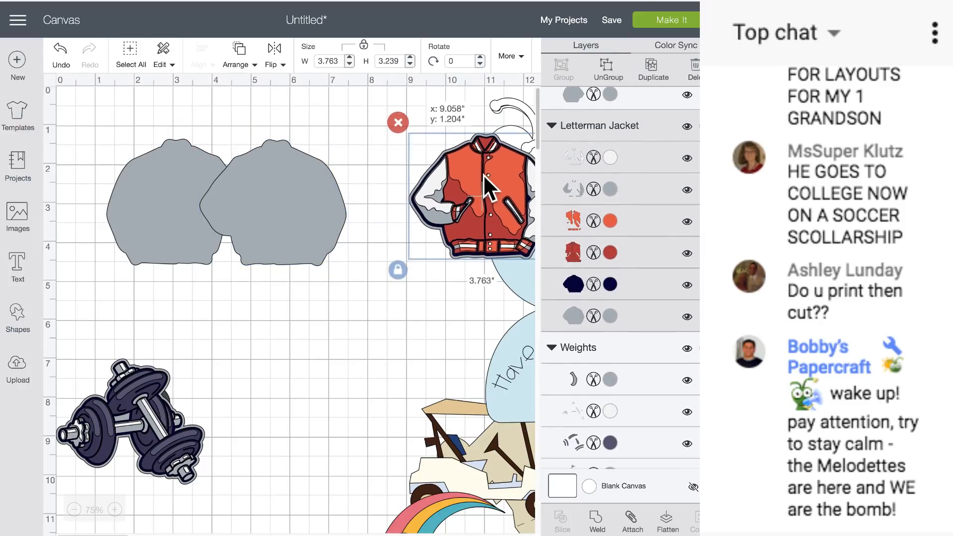
pyautogui.moveTo(290, 184); pyautogui.dragTo(243, 194)
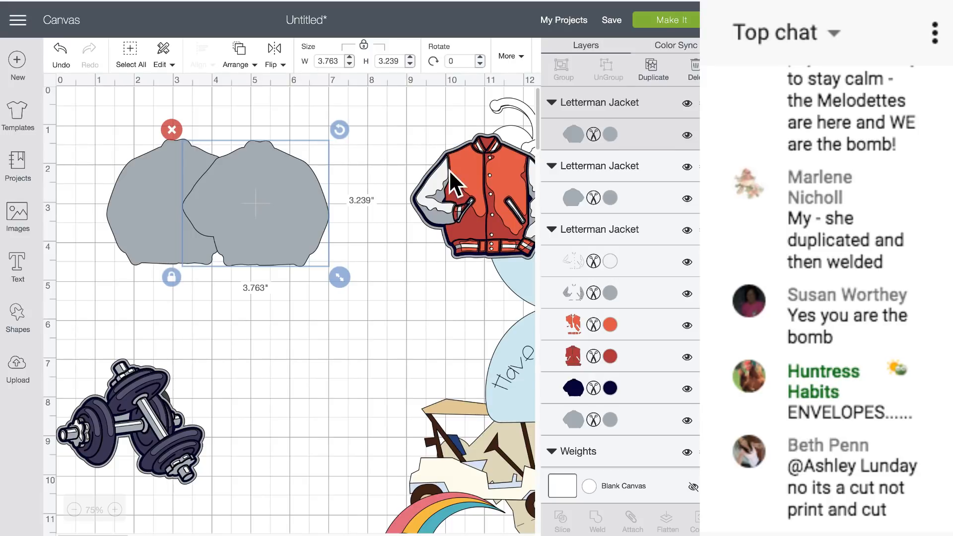
pyautogui.scroll(-1, 387, 202)
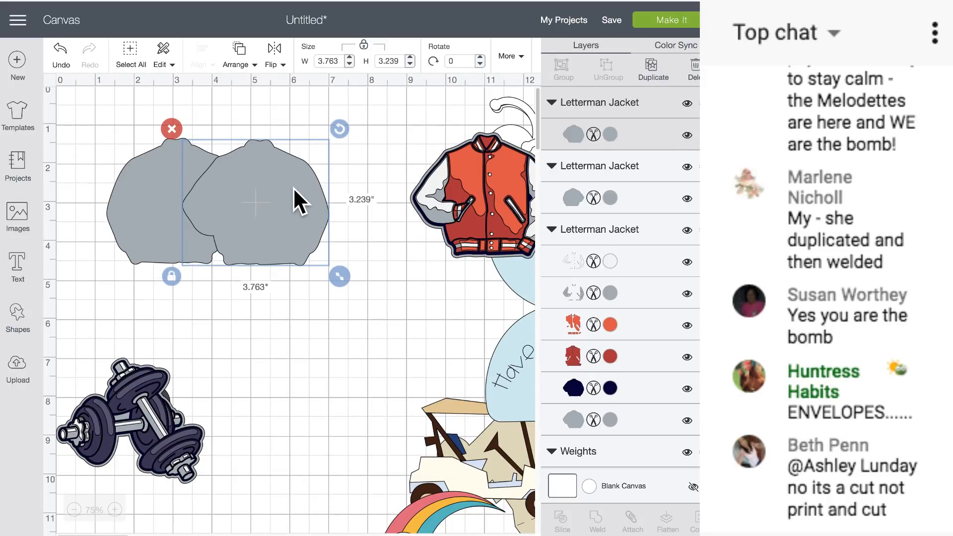
pyautogui.moveTo(293, 187); pyautogui.dragTo(293, 186)
# Step: Align both grey jacket silhouettes to the top and weld them into one card base
pyautogui.click(372, 196)
pyautogui.moveTo(125, 106); pyautogui.dragTo(318, 198)
pyautogui.click(202, 54)
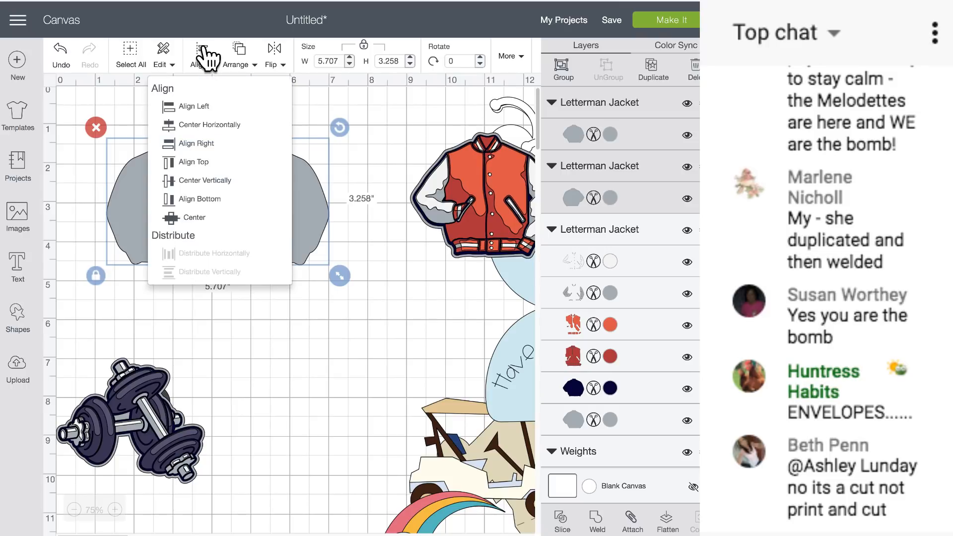
pyautogui.click(201, 158)
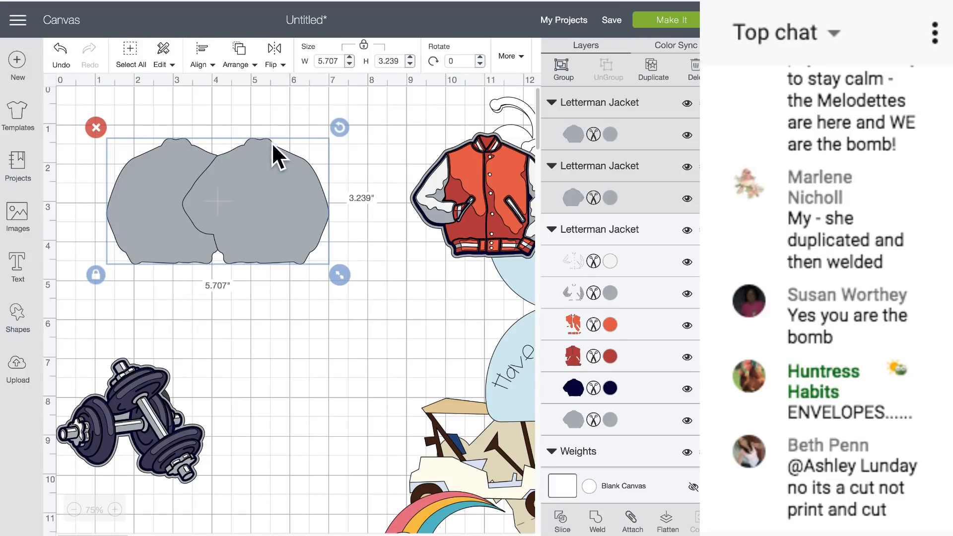
pyautogui.click(595, 521)
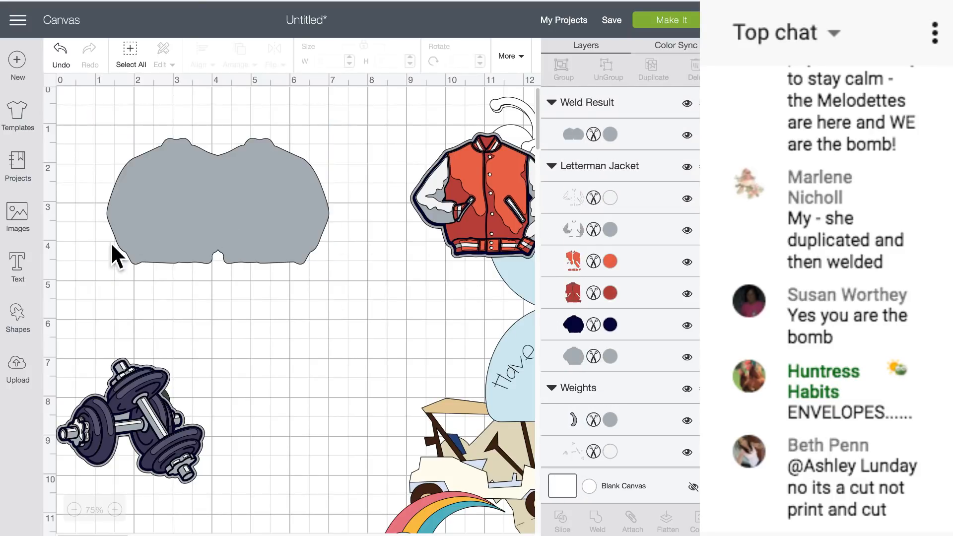
# Step: Add a score line down the centre of the welded jacket base and fit its length between the upper and lower notches
pyautogui.click(20, 318)
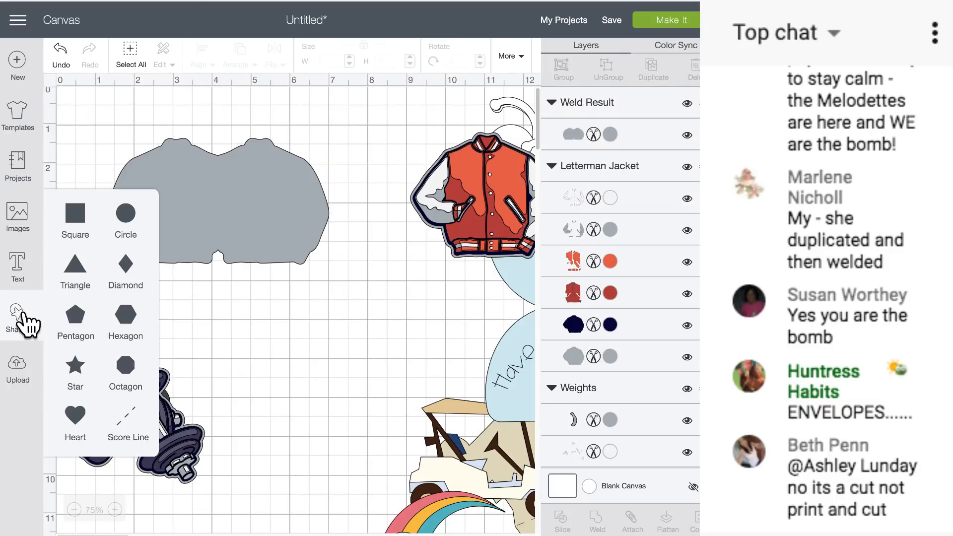
pyautogui.click(136, 415)
pyautogui.moveTo(188, 244); pyautogui.dragTo(216, 176)
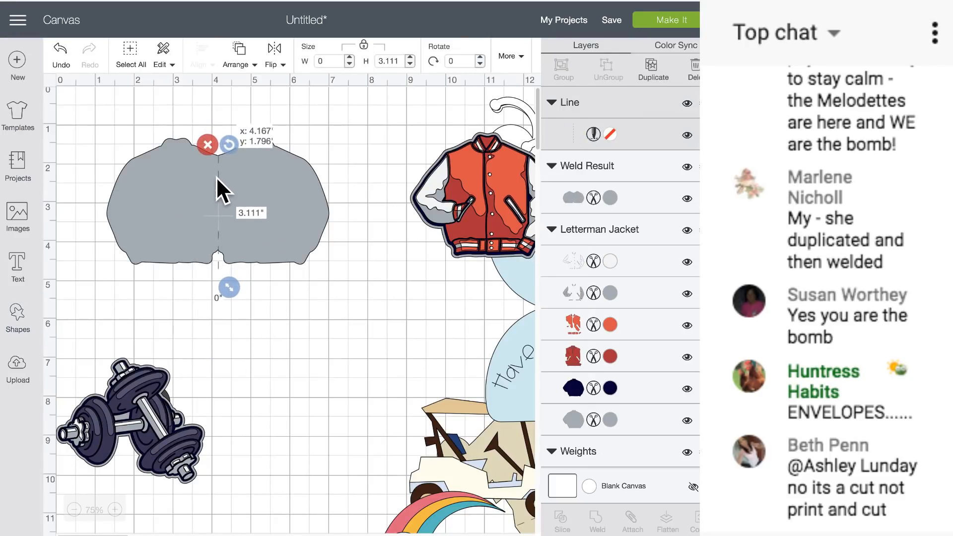
pyautogui.moveTo(227, 288); pyautogui.dragTo(226, 249)
pyautogui.click(258, 287)
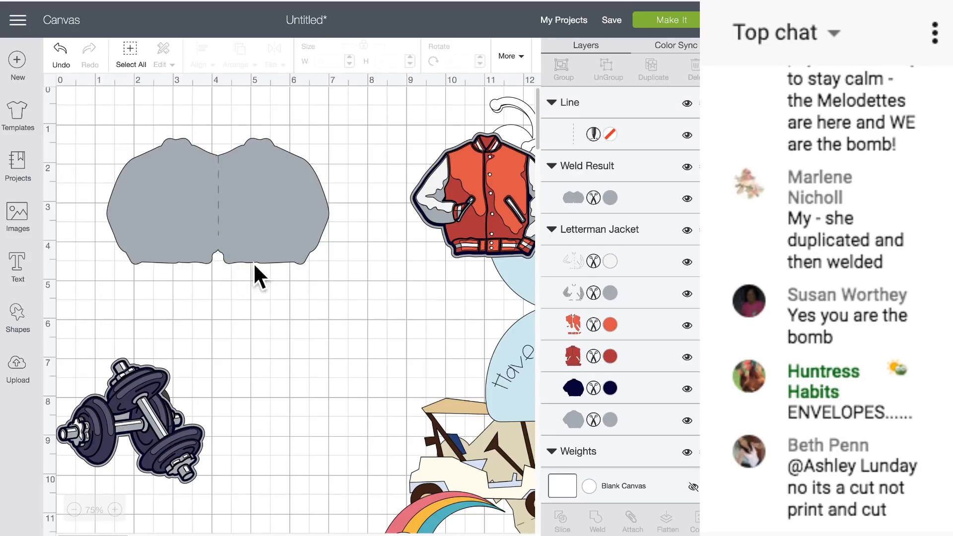
pyautogui.click(218, 228)
pyautogui.moveTo(227, 248); pyautogui.dragTo(228, 258)
# Step: Attach the score line to the welded jacket base
pyautogui.click(277, 299)
pyautogui.moveTo(295, 304); pyautogui.dragTo(134, 124)
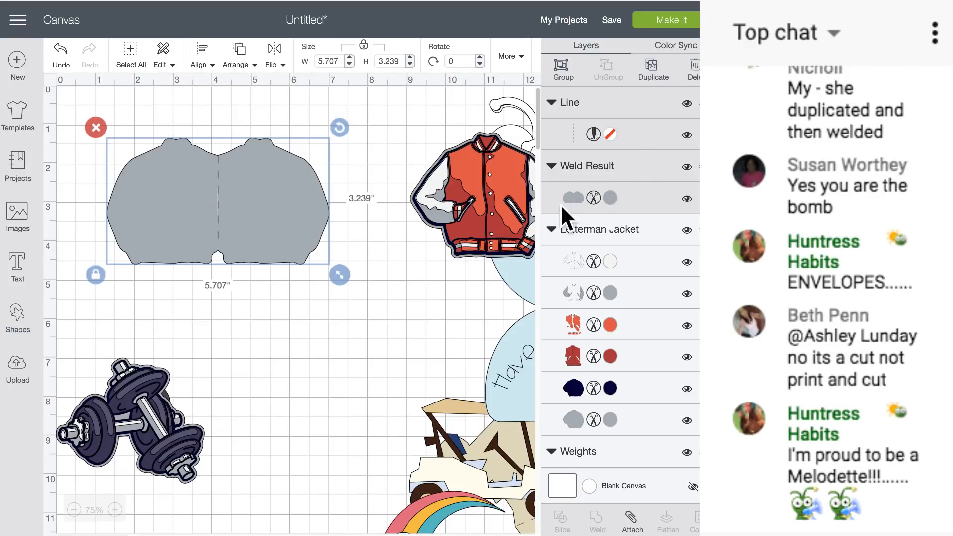
pyautogui.click(631, 521)
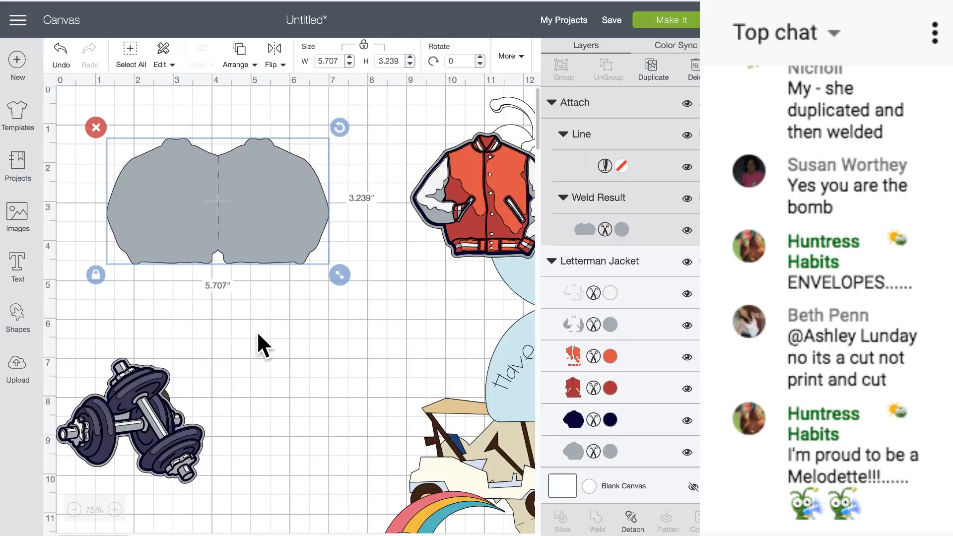
# Step: Bring the coloured jacket to the front and position it over the right half of the card base
pyautogui.moveTo(490, 195); pyautogui.dragTo(345, 203)
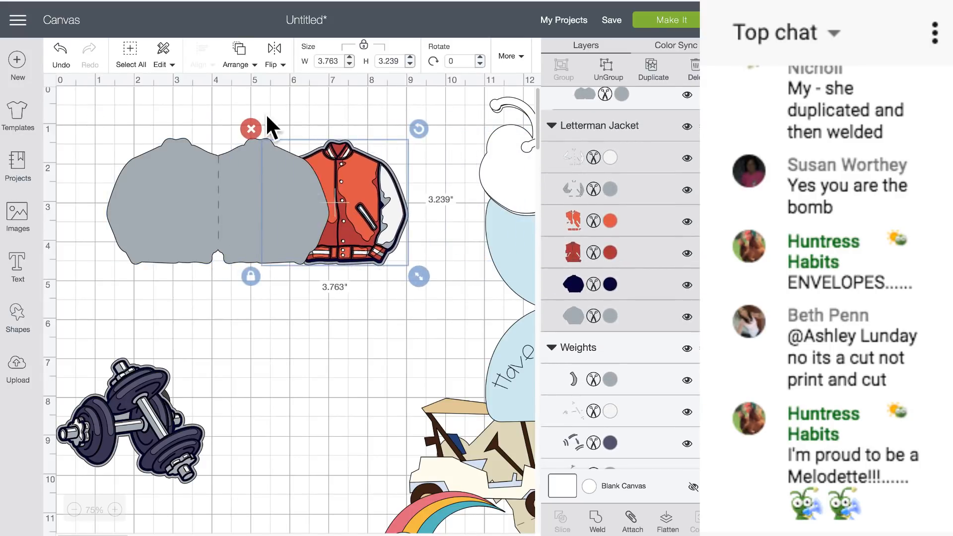
pyautogui.click(240, 62)
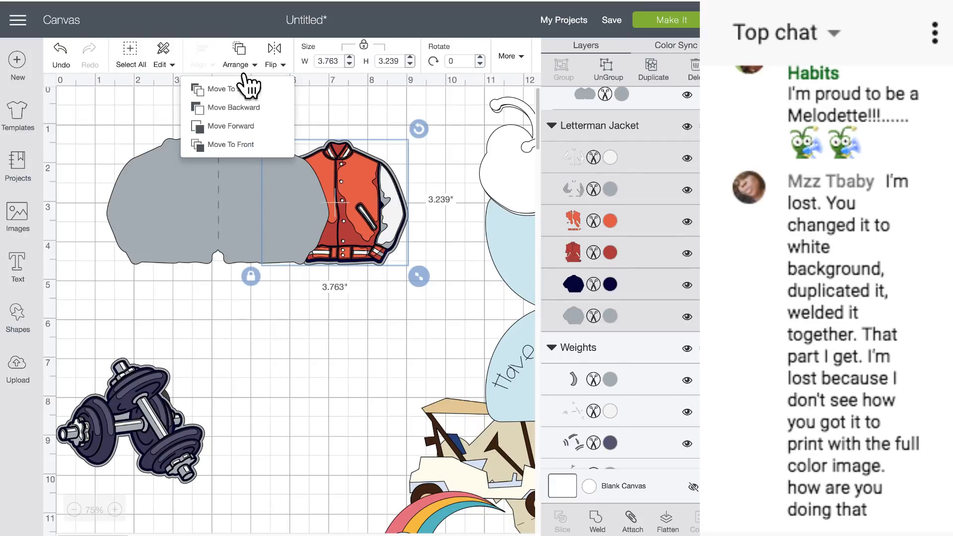
pyautogui.click(245, 144)
pyautogui.moveTo(342, 184); pyautogui.dragTo(288, 182)
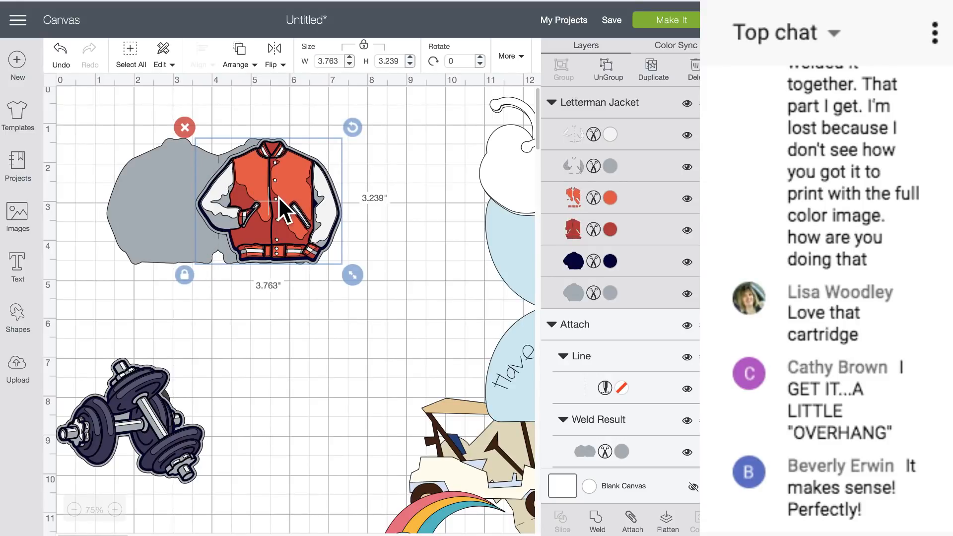
pyautogui.hotkey('ctrl', 'z')
pyautogui.moveTo(329, 193); pyautogui.dragTo(264, 191)
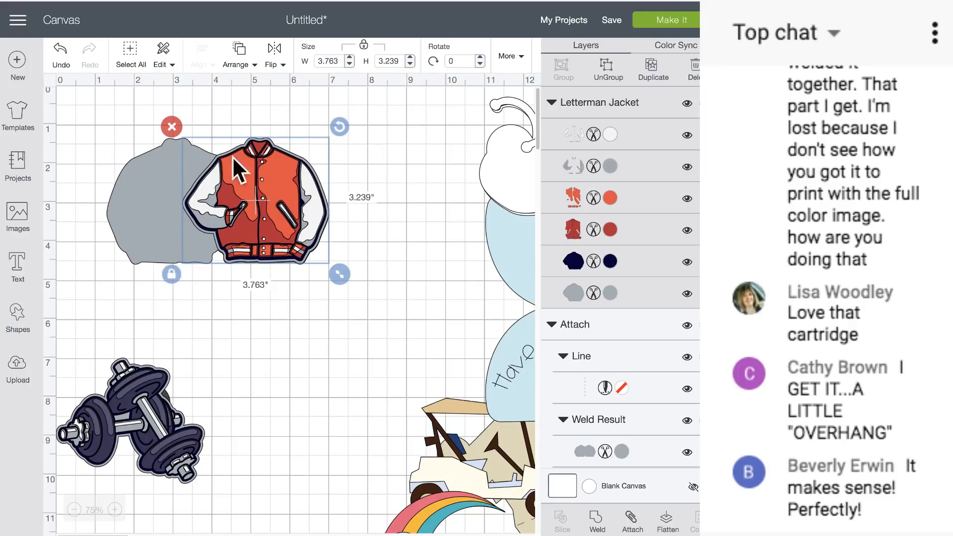
# Step: Lift the coloured jacket off the card base and move both pieces aside to clear the working area
pyautogui.moveTo(247, 206); pyautogui.dragTo(371, 212)
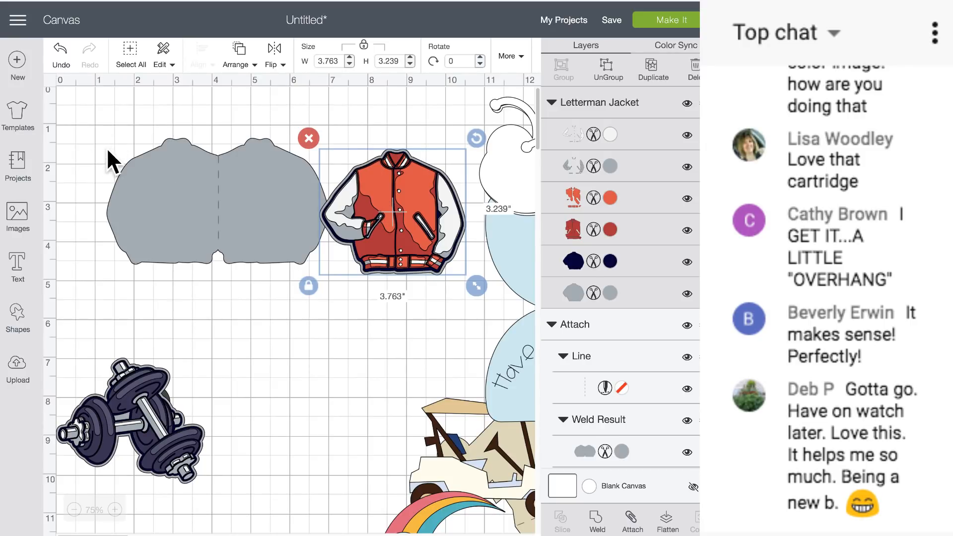
pyautogui.moveTo(403, 202); pyautogui.dragTo(307, 190)
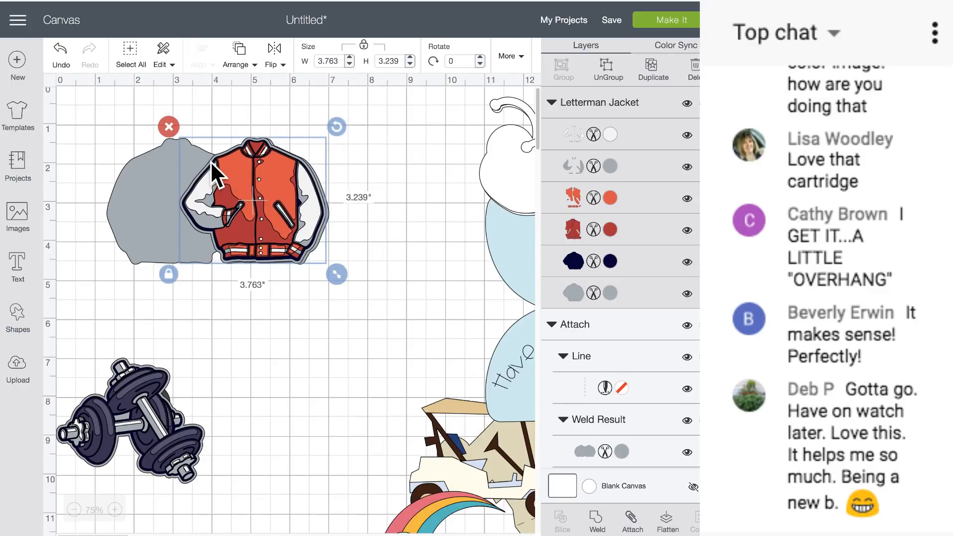
pyautogui.moveTo(240, 198); pyautogui.dragTo(308, 198)
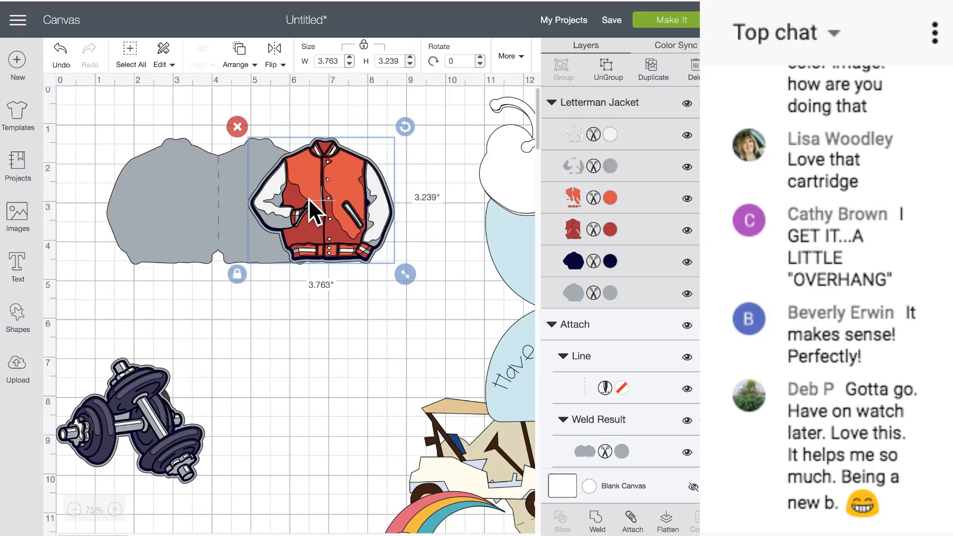
pyautogui.moveTo(282, 195); pyautogui.dragTo(408, 189)
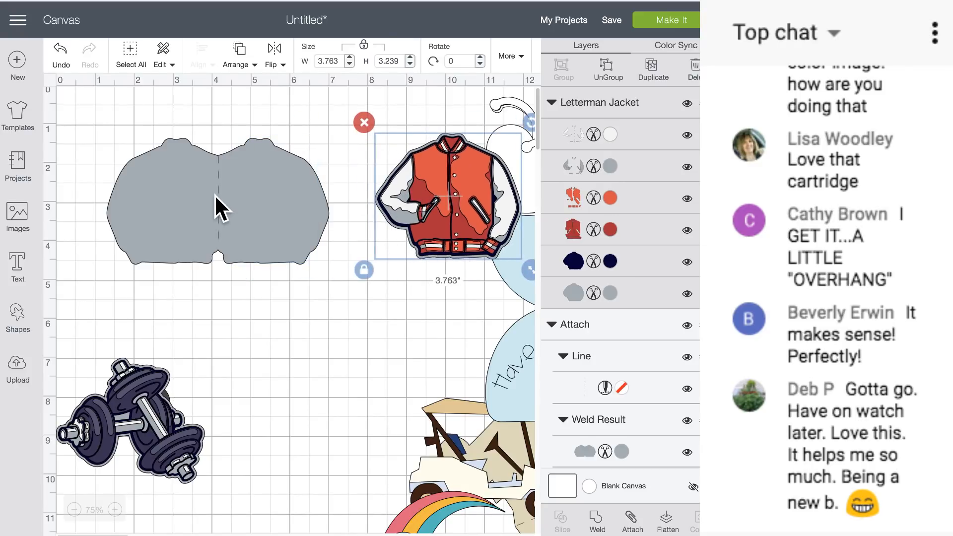
pyautogui.moveTo(214, 195); pyautogui.dragTo(437, 182)
pyautogui.moveTo(372, 173); pyautogui.dragTo(464, 158)
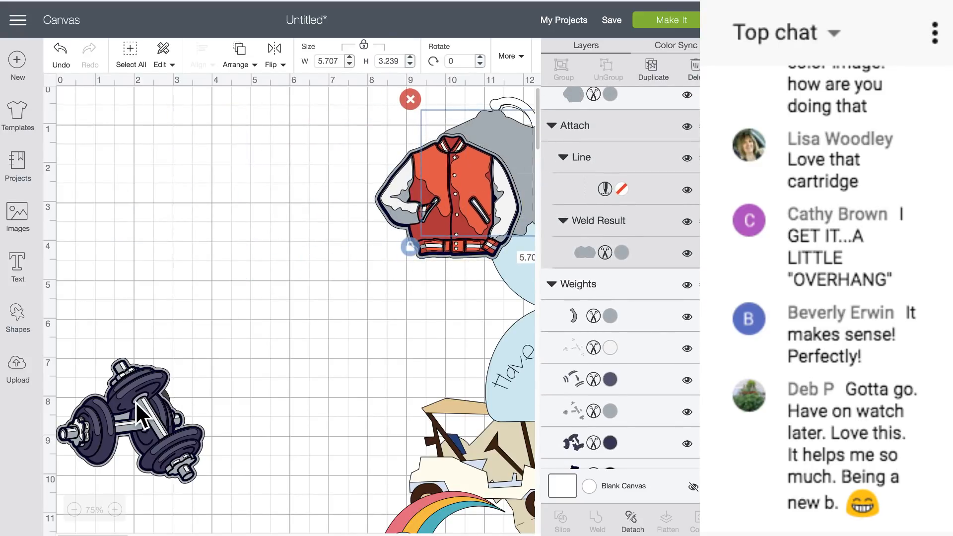
# Step: Move the weights image into the cleared area and shift the dark circle beneath it over to the golf cart
pyautogui.moveTo(141, 417); pyautogui.dragTo(216, 250)
pyautogui.moveTo(155, 391); pyautogui.dragTo(425, 453)
pyautogui.moveTo(262, 280); pyautogui.dragTo(260, 257)
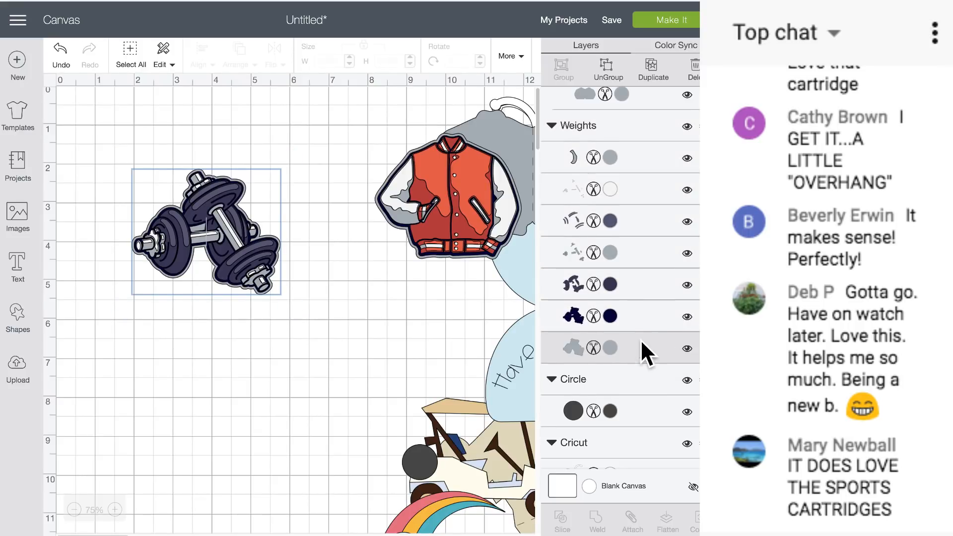
# Step: Duplicate the weights' grey background layer twice and place the copies side by side below the coloured weights
pyautogui.click(655, 67)
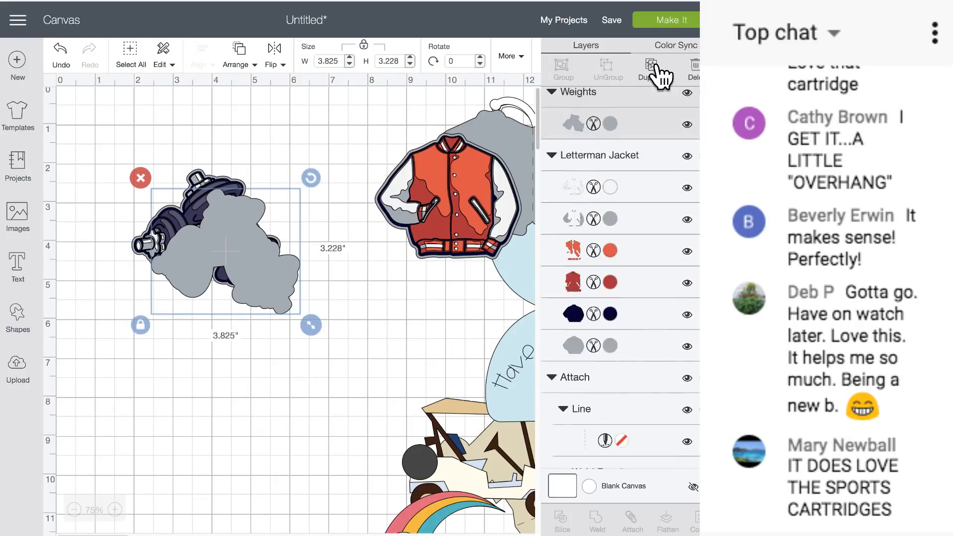
pyautogui.click(655, 68)
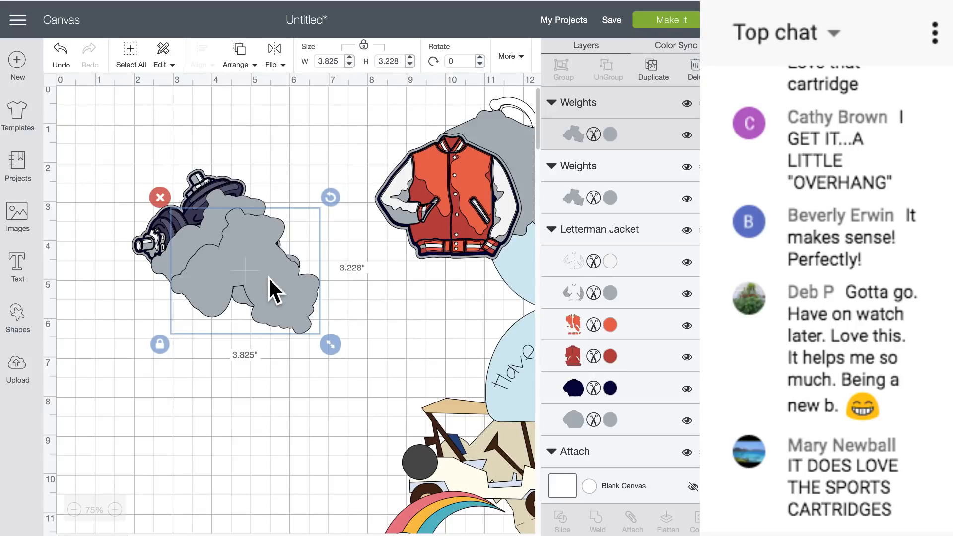
pyautogui.moveTo(269, 272); pyautogui.dragTo(211, 382)
pyautogui.moveTo(237, 242); pyautogui.dragTo(313, 357)
pyautogui.moveTo(224, 396); pyautogui.dragTo(219, 357)
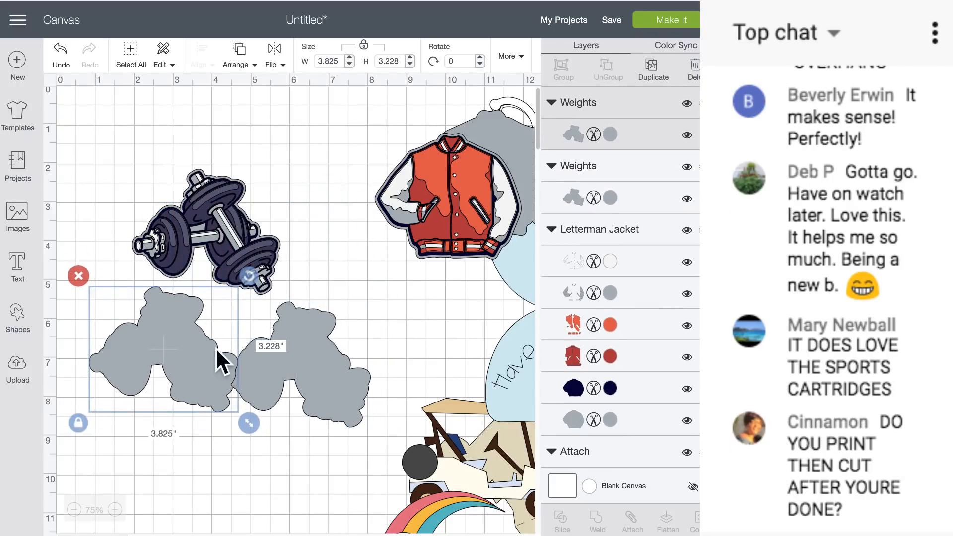
# Step: Flip one weights silhouette horizontally and try overlapping it with the other copy on either side
pyautogui.click(310, 339)
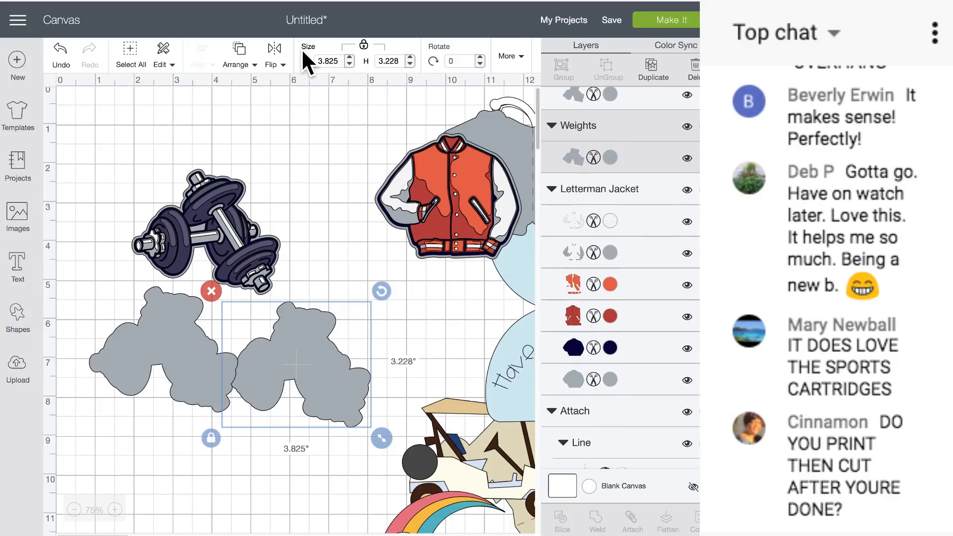
pyautogui.click(276, 50)
pyautogui.click(279, 88)
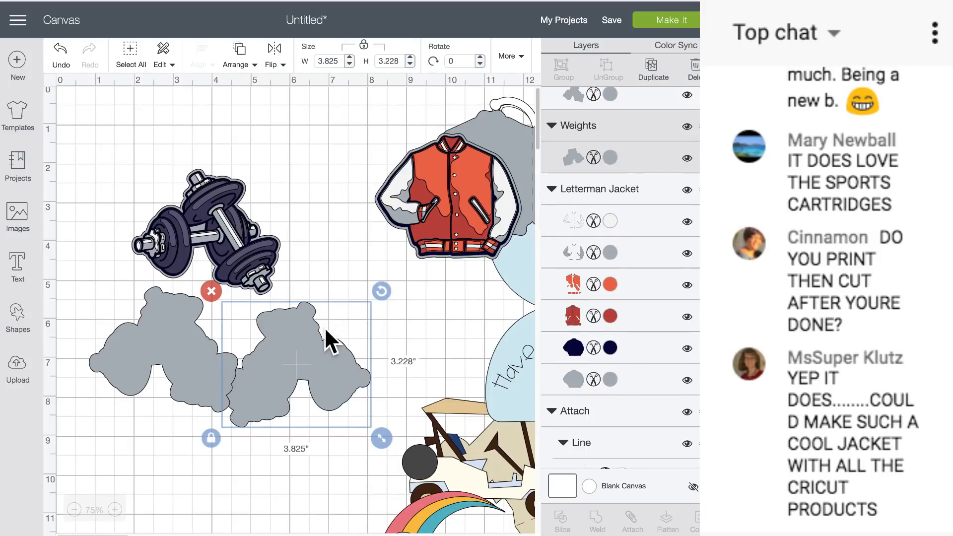
pyautogui.moveTo(317, 333); pyautogui.dragTo(132, 316)
pyautogui.moveTo(217, 365); pyautogui.dragTo(329, 359)
pyautogui.moveTo(167, 347); pyautogui.dragTo(236, 343)
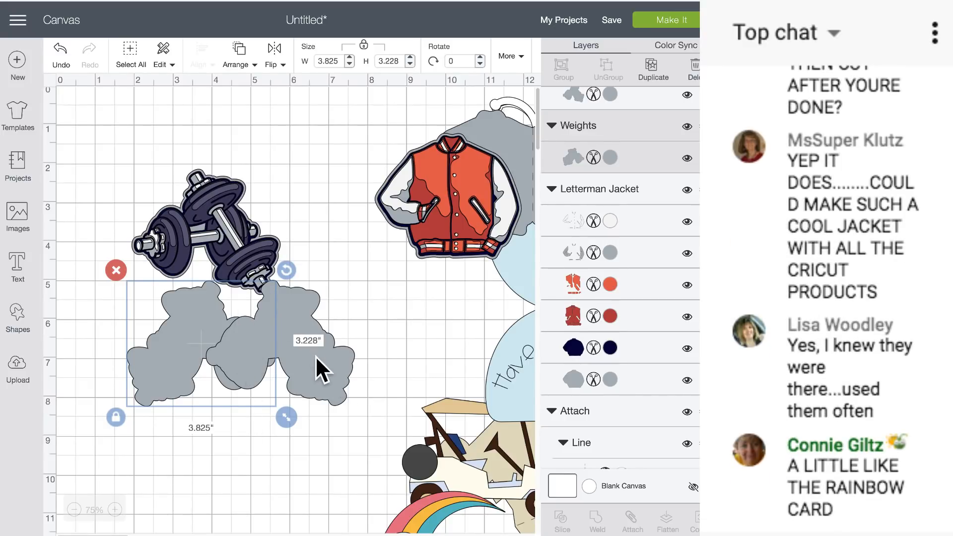
pyautogui.moveTo(196, 332); pyautogui.dragTo(180, 337)
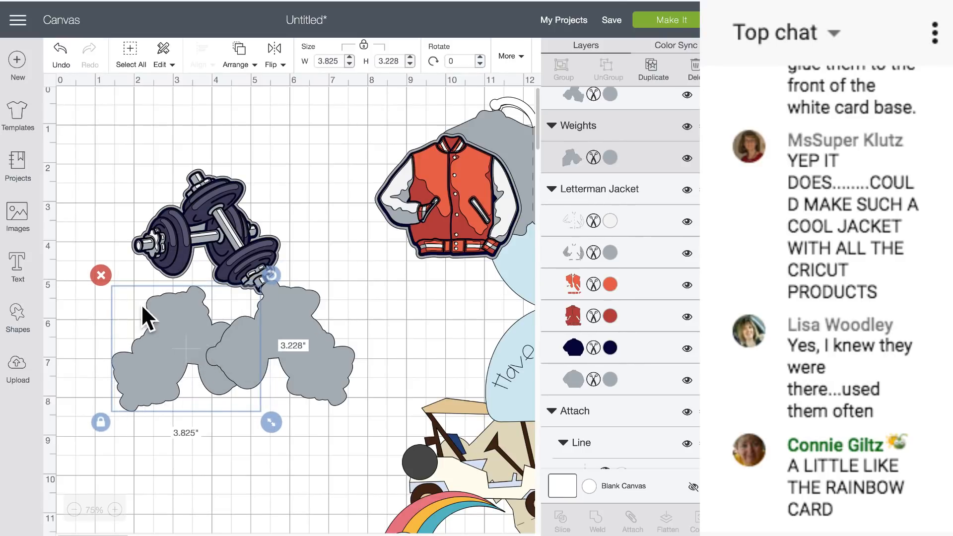
# Step: Delete the flipped weights silhouette and move the remaining copy directly below the coloured weights
pyautogui.click(101, 272)
pyautogui.moveTo(258, 332); pyautogui.dragTo(214, 330)
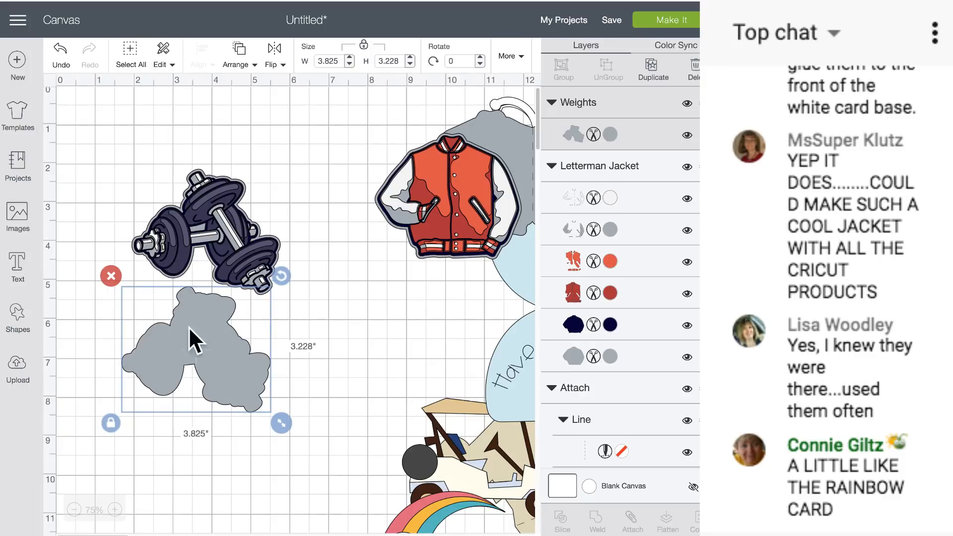
# Step: Insert a circle, size it to about 2.74 inches and place it over the right part of the grey weights silhouette
pyautogui.click(20, 324)
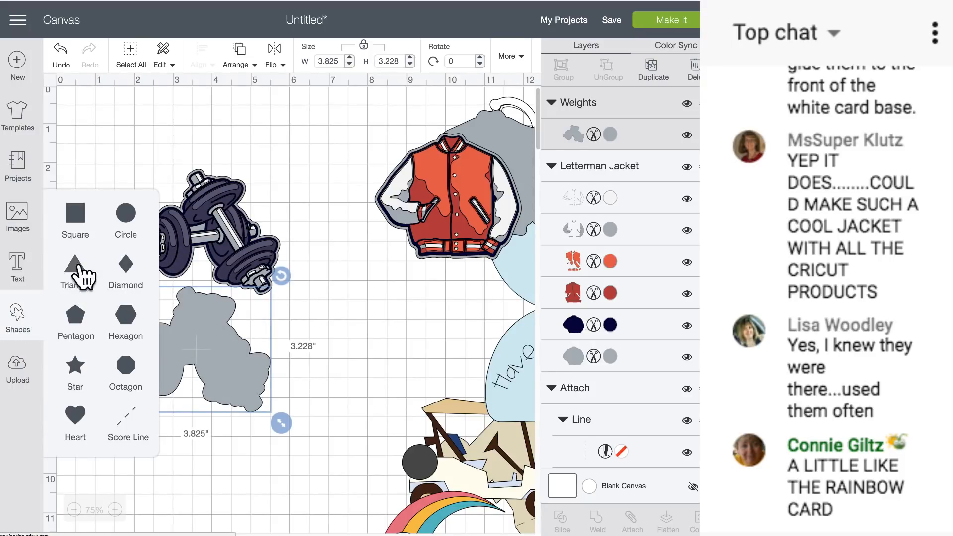
pyautogui.click(128, 221)
pyautogui.moveTo(305, 318); pyautogui.dragTo(281, 368)
pyautogui.moveTo(324, 419); pyautogui.dragTo(312, 401)
pyautogui.moveTo(255, 341); pyautogui.dragTo(250, 351)
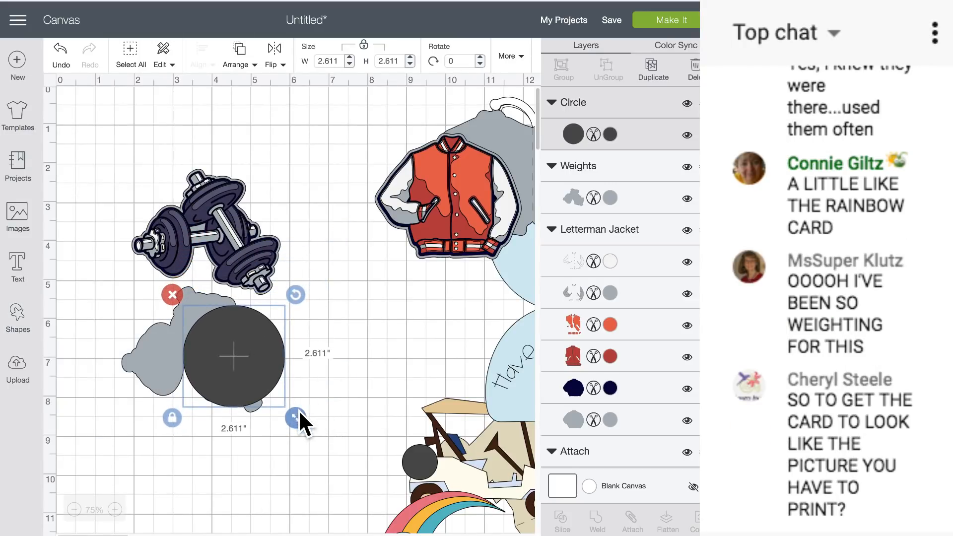
pyautogui.moveTo(297, 418); pyautogui.dragTo(304, 418)
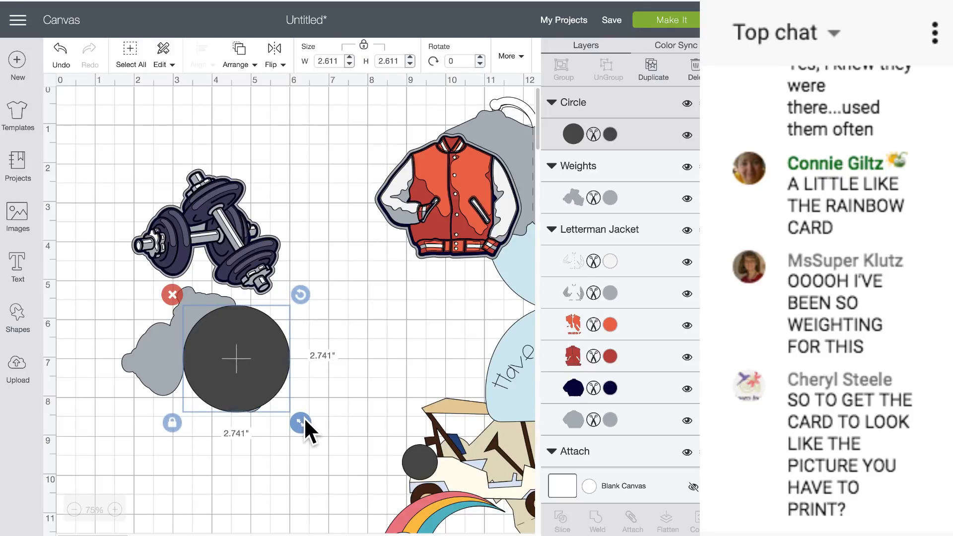
# Step: Weld the circle and the grey weights silhouette into one shape
pyautogui.click(329, 349)
pyautogui.moveTo(330, 349); pyautogui.dragTo(82, 364)
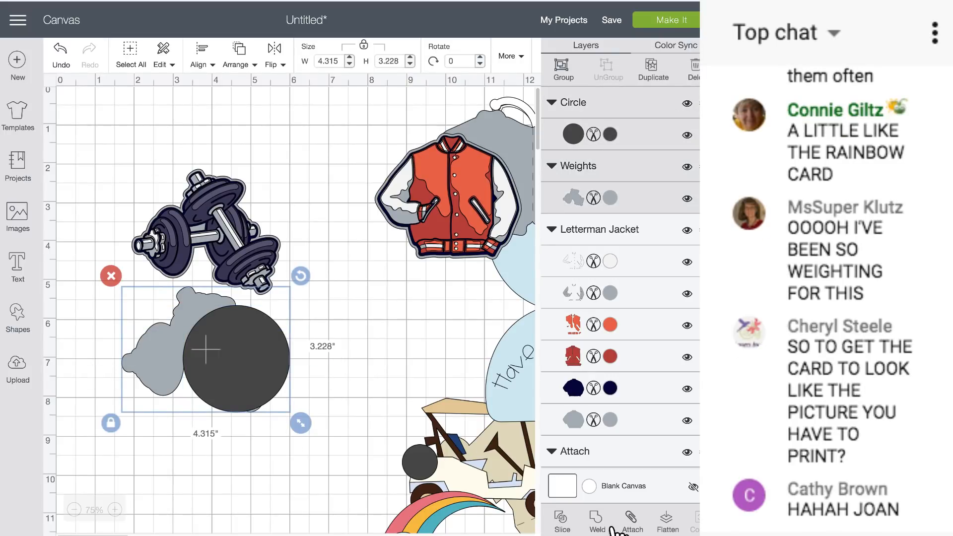
pyautogui.click(597, 521)
pyautogui.click(249, 356)
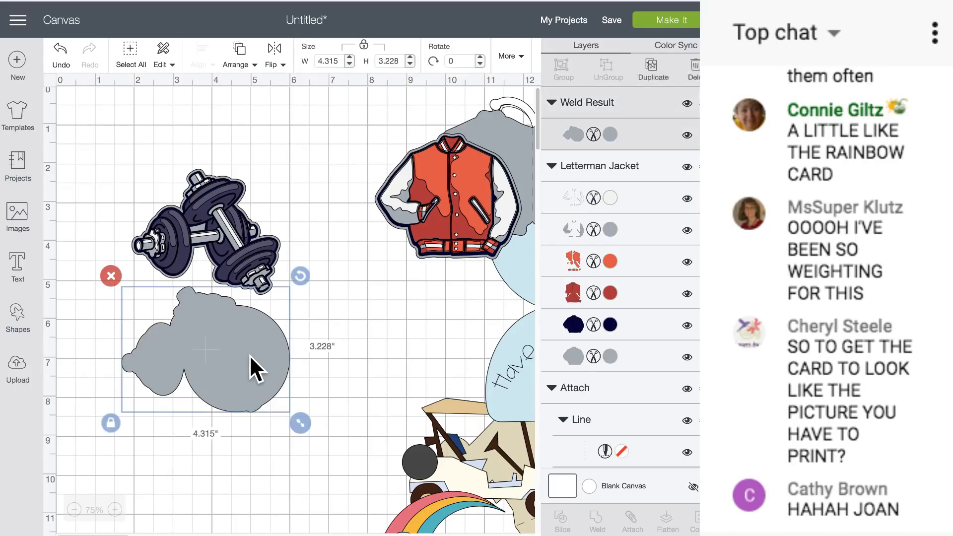
# Step: Bring the coloured weights to the front, test their fit on the welded shape and move them back above it
pyautogui.moveTo(237, 240); pyautogui.dragTo(238, 278)
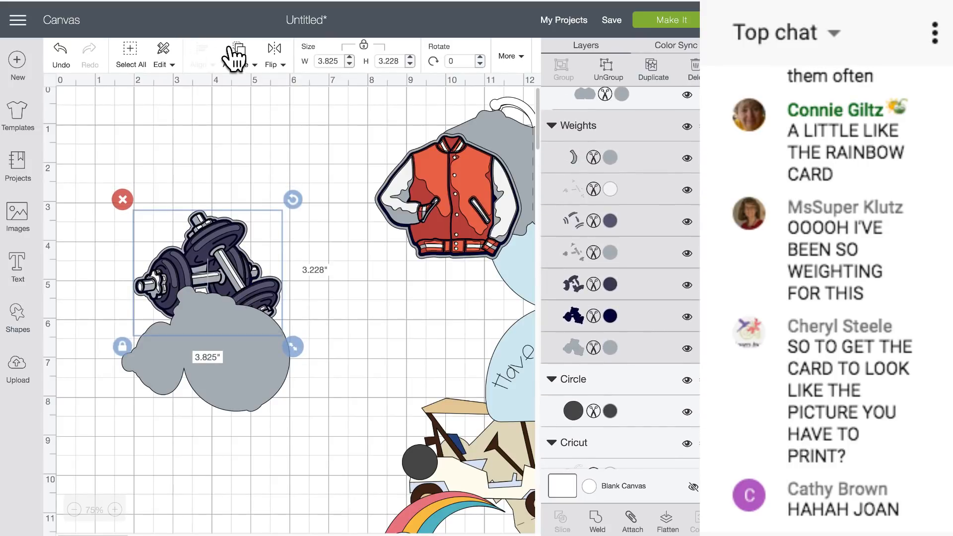
pyautogui.click(236, 56)
pyautogui.click(248, 147)
pyautogui.moveTo(239, 235); pyautogui.dragTo(227, 313)
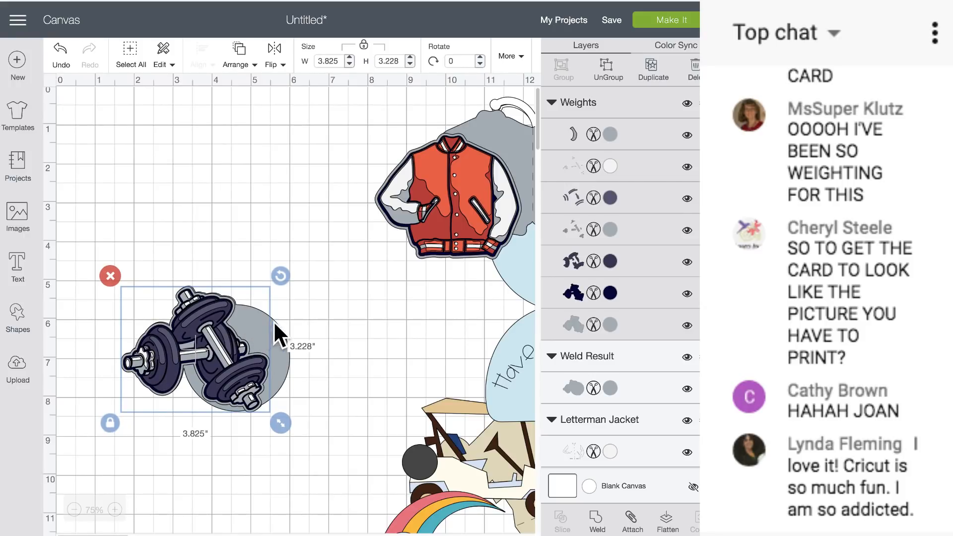
pyautogui.moveTo(234, 360); pyautogui.dragTo(276, 183)
# Step: Duplicate the welded weights shape and shift the original and the coloured weights up to make room for the copy
pyautogui.click(263, 354)
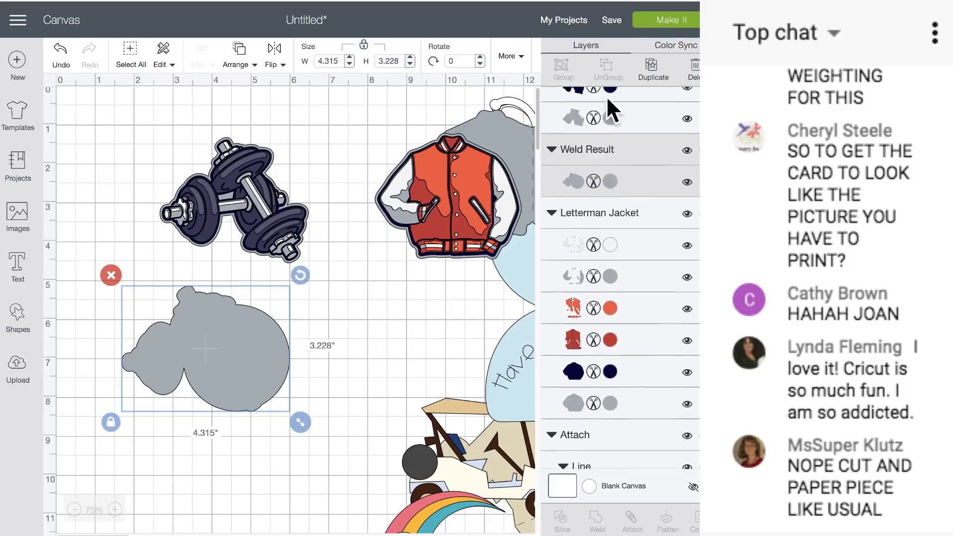
pyautogui.click(653, 65)
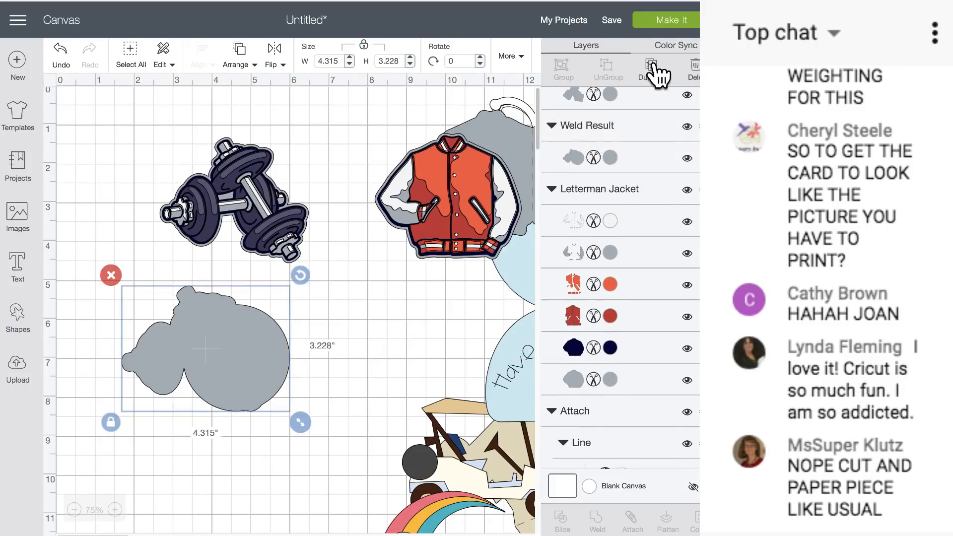
pyautogui.click(273, 365)
pyautogui.moveTo(271, 361); pyautogui.dragTo(270, 370)
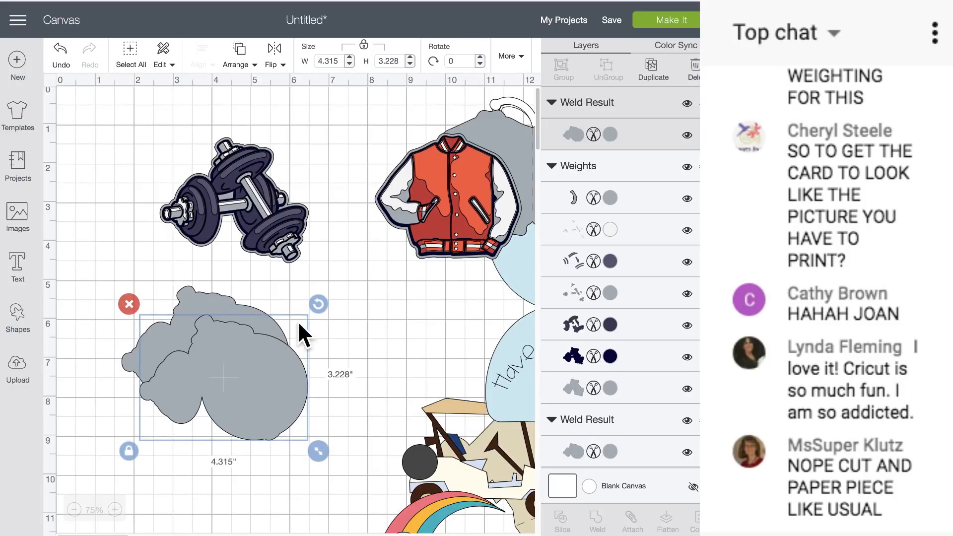
pyautogui.moveTo(275, 216); pyautogui.dragTo(302, 200)
pyautogui.moveTo(275, 341); pyautogui.dragTo(311, 302)
# Step: Flip one welded weights shape horizontally and place the two shapes side by side with their narrow ends overlapping
pyautogui.click(240, 421)
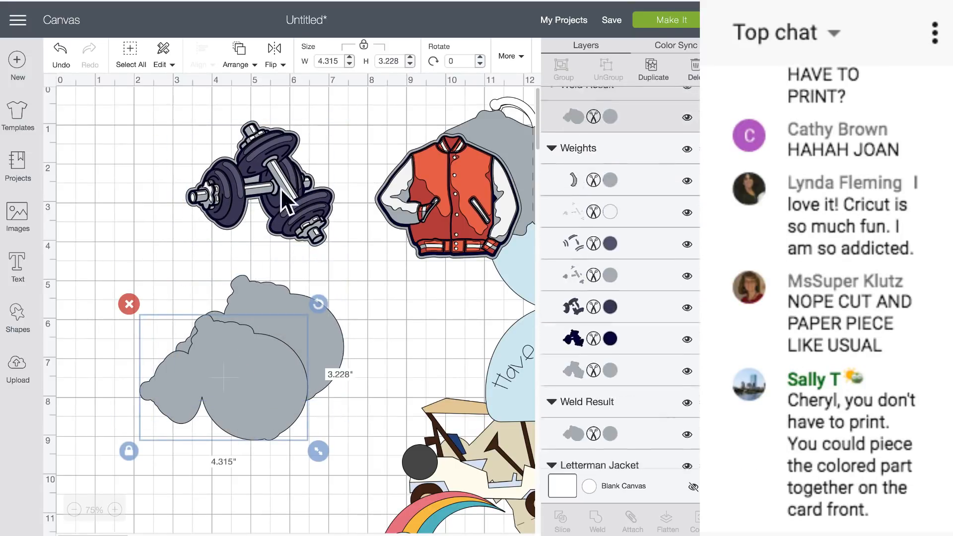
pyautogui.click(278, 56)
pyautogui.click(278, 91)
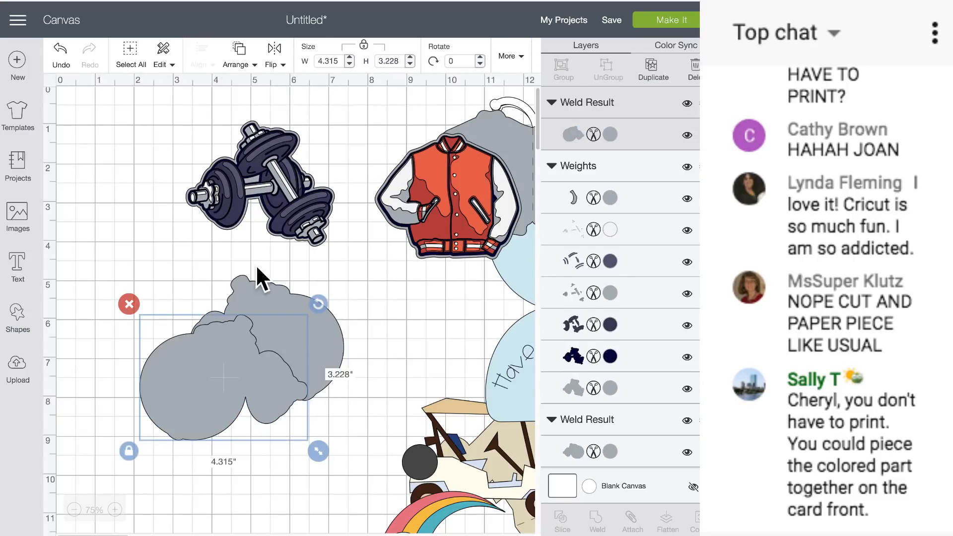
pyautogui.moveTo(250, 375); pyautogui.dragTo(257, 356)
pyautogui.moveTo(330, 318); pyautogui.dragTo(383, 332)
# Step: Align the two mirrored weights shapes along their top edges and weld them into one card base
pyautogui.moveTo(345, 435); pyautogui.dragTo(172, 331)
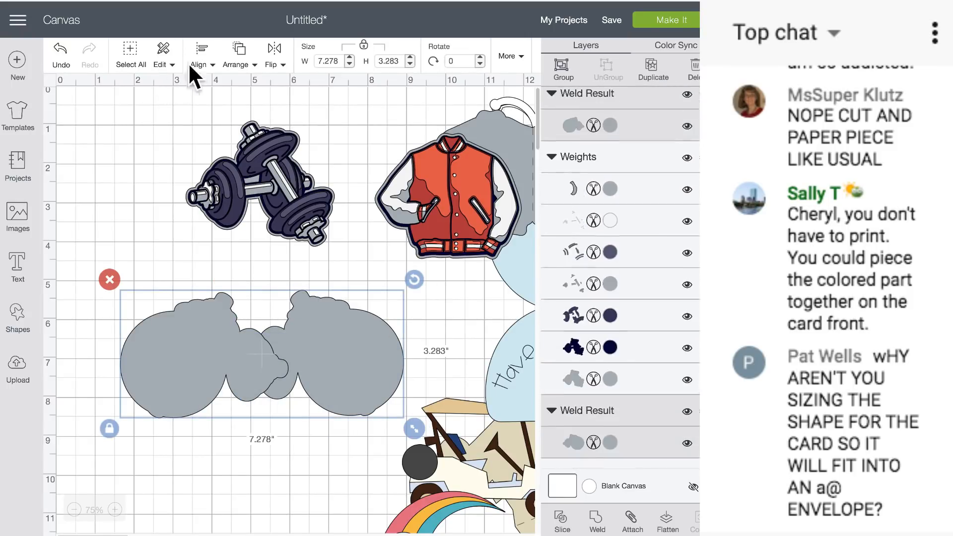
pyautogui.click(202, 55)
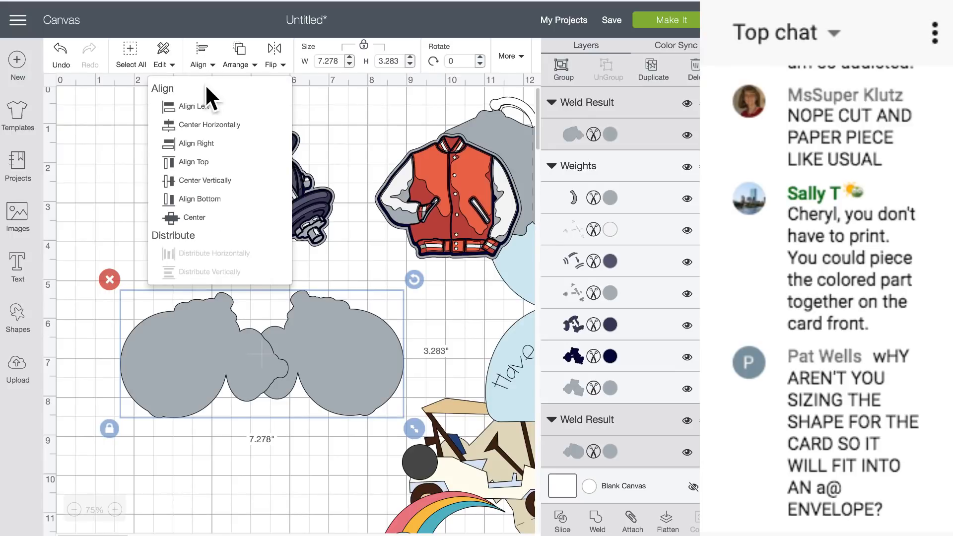
pyautogui.click(211, 162)
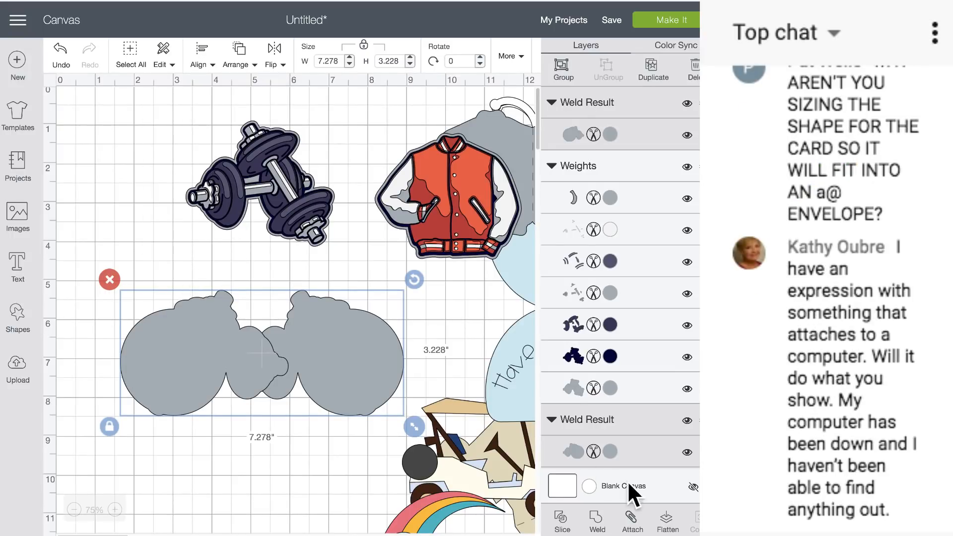
pyautogui.click(598, 520)
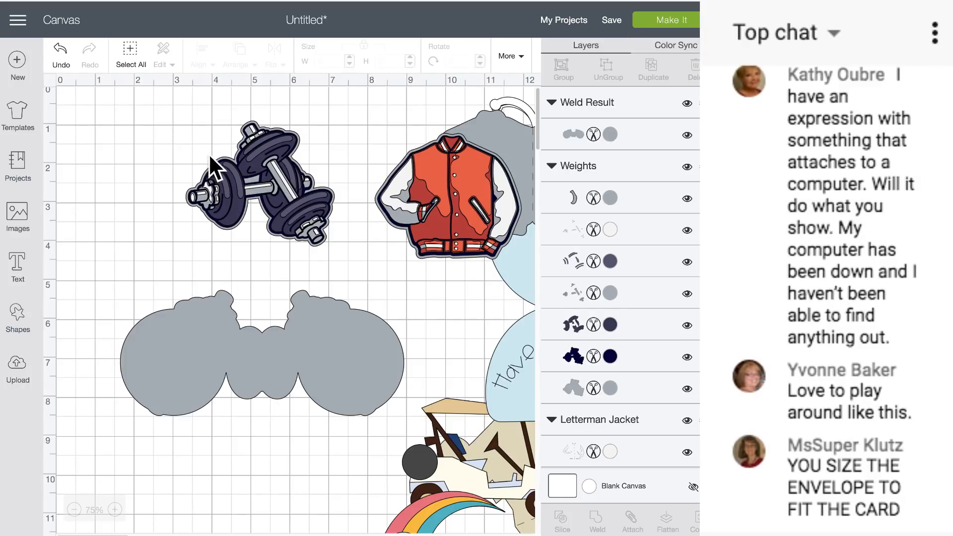
# Step: Bring the coloured weights in front of the card base, test them on its right half and return them above it
pyautogui.moveTo(321, 169); pyautogui.dragTo(347, 337)
pyautogui.click(238, 52)
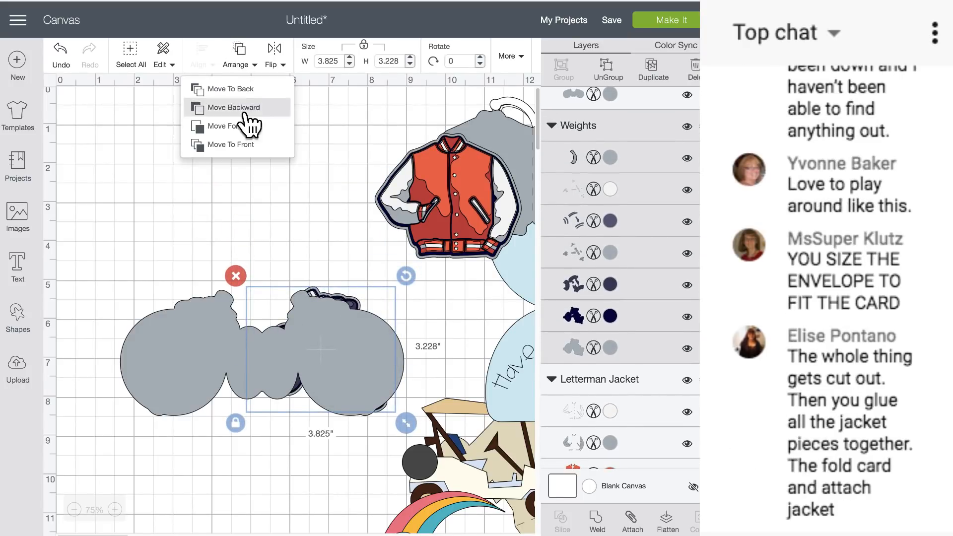
pyautogui.click(240, 145)
pyautogui.moveTo(335, 306); pyautogui.dragTo(326, 307)
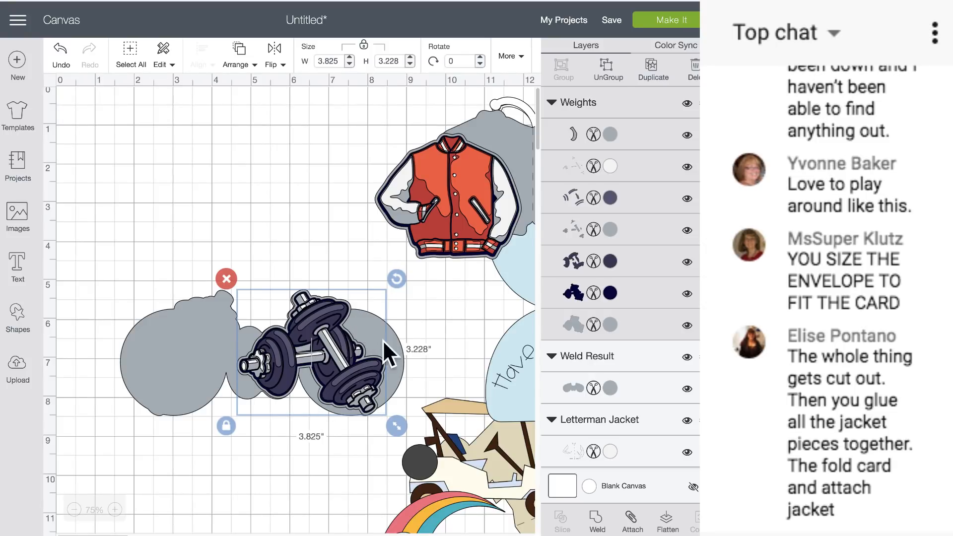
pyautogui.moveTo(296, 320); pyautogui.dragTo(296, 194)
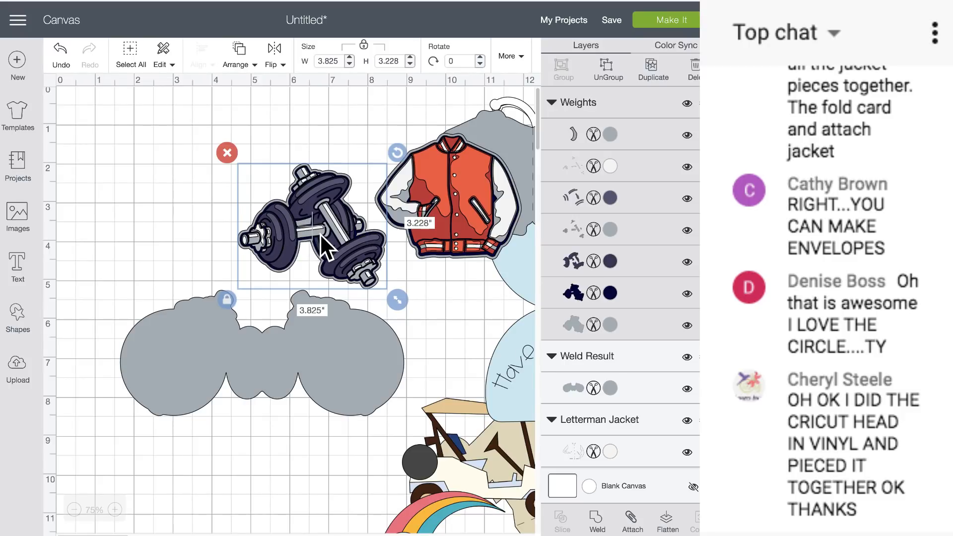
pyautogui.moveTo(342, 242); pyautogui.dragTo(276, 226)
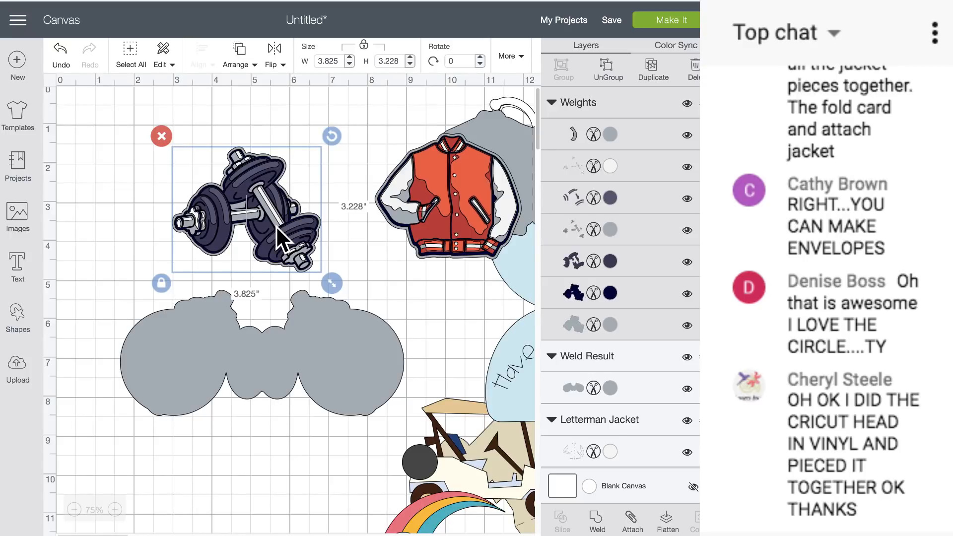
# Step: Move the rainbow image away from the golf cart into the empty area below the weights card base
pyautogui.scroll(-10, 276, 226)
pyautogui.hscroll(5, 276, 225)
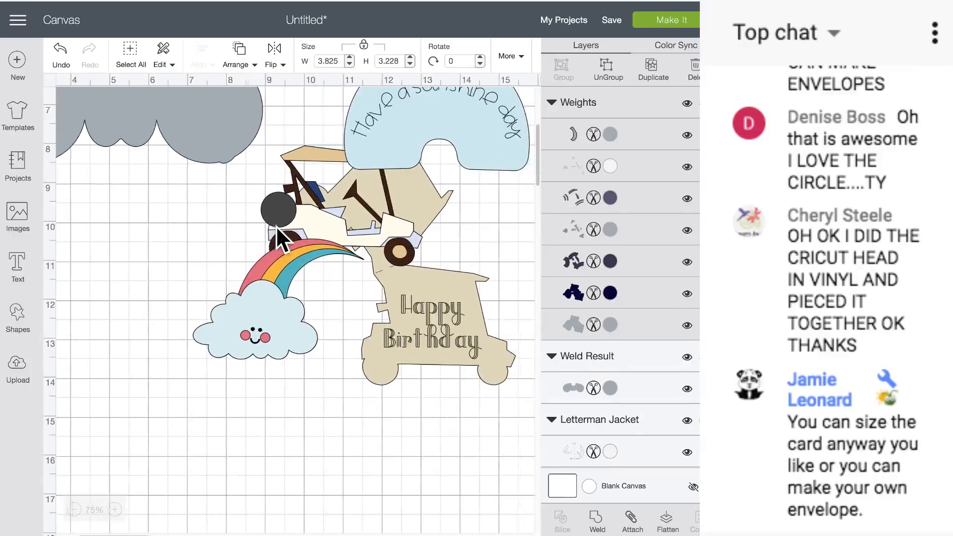
pyautogui.moveTo(279, 254); pyautogui.dragTo(151, 243)
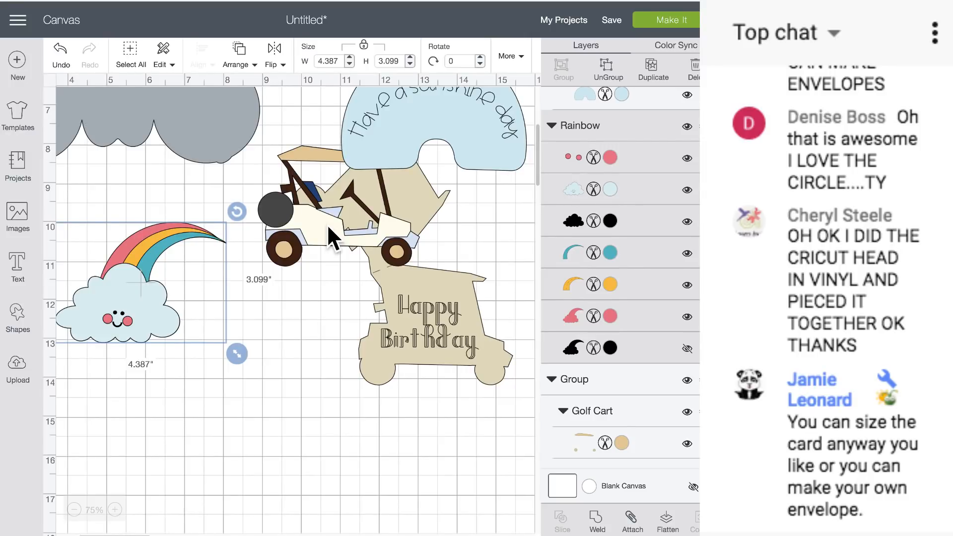
pyautogui.hscroll(-4, 327, 224)
pyautogui.moveTo(304, 228); pyautogui.dragTo(280, 227)
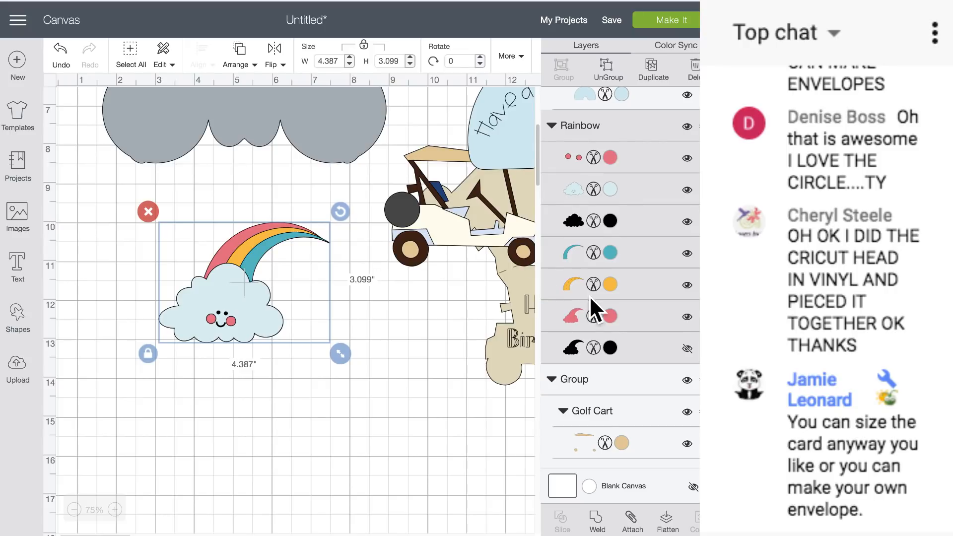
# Step: Unhide the rainbow's black background layer and duplicate it
pyautogui.click(688, 350)
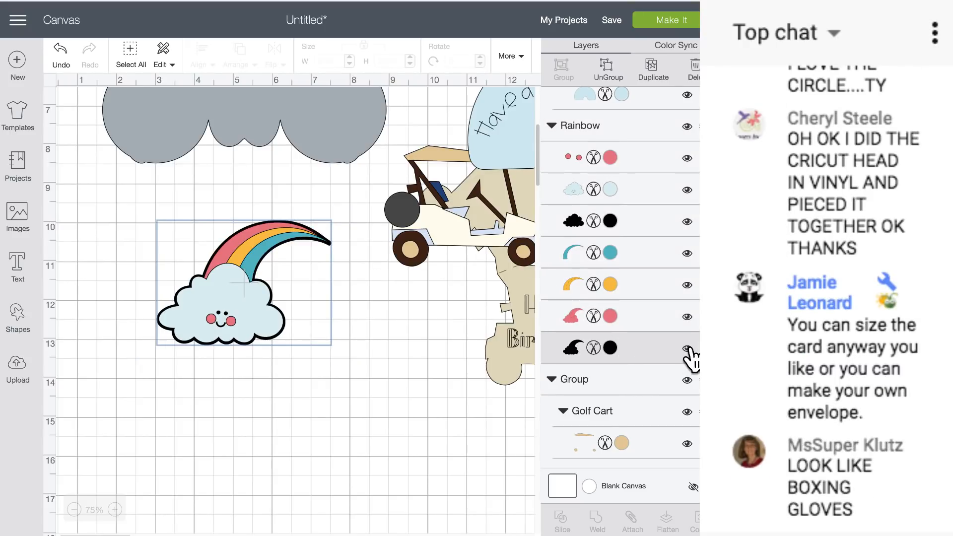
pyautogui.click(653, 70)
pyautogui.click(653, 70)
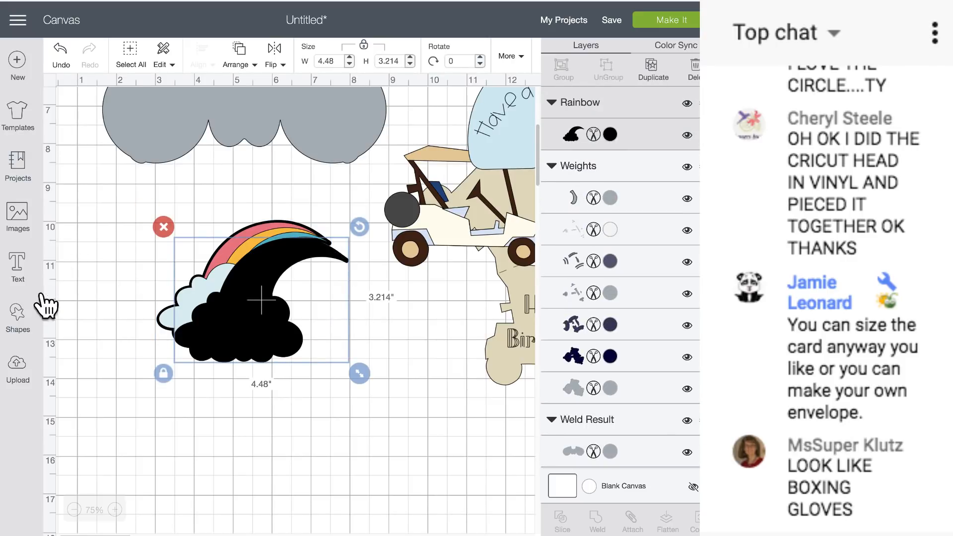
# Step: Insert a 3.111-inch circle and place it over the right side of the duplicated black rainbow silhouette
pyautogui.click(17, 317)
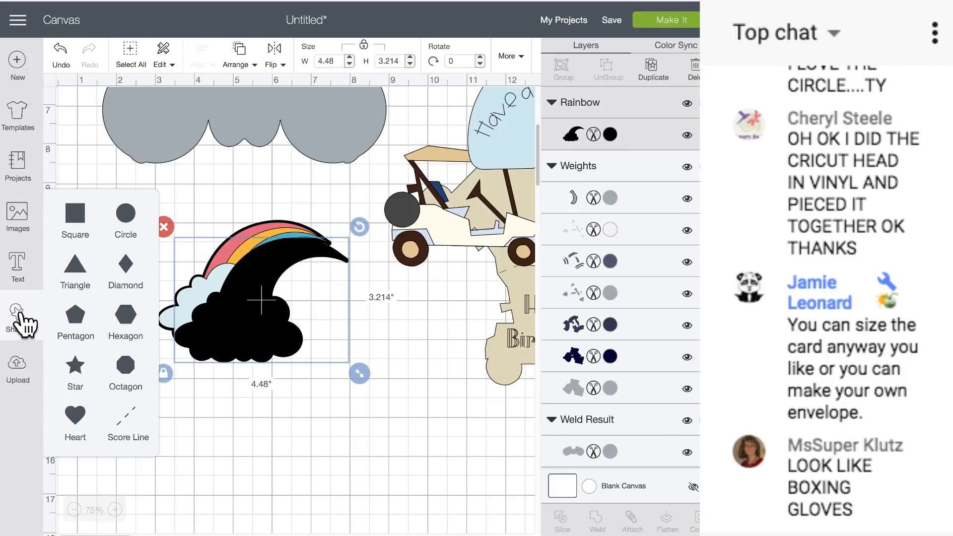
pyautogui.click(127, 214)
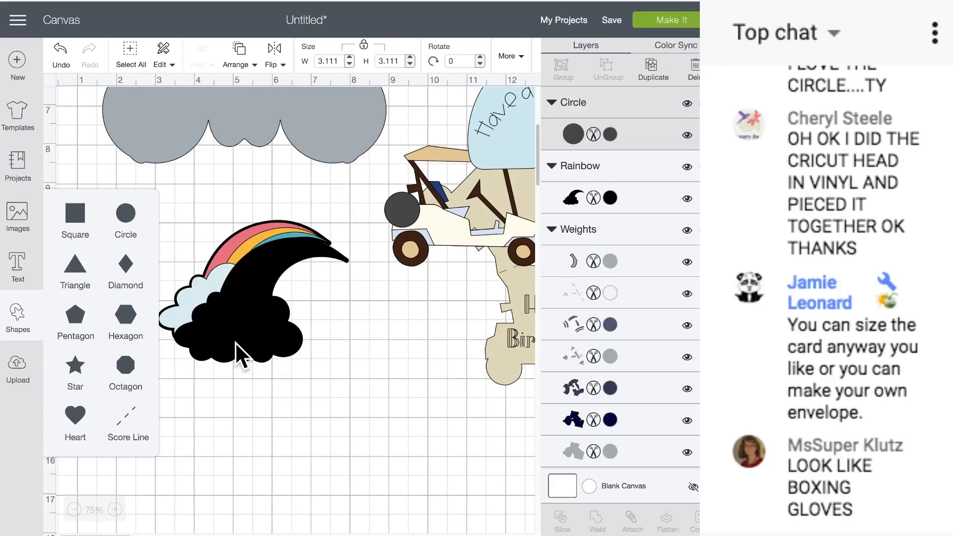
pyautogui.scroll(1, 247, 299)
pyautogui.hscroll(-1, 248, 300)
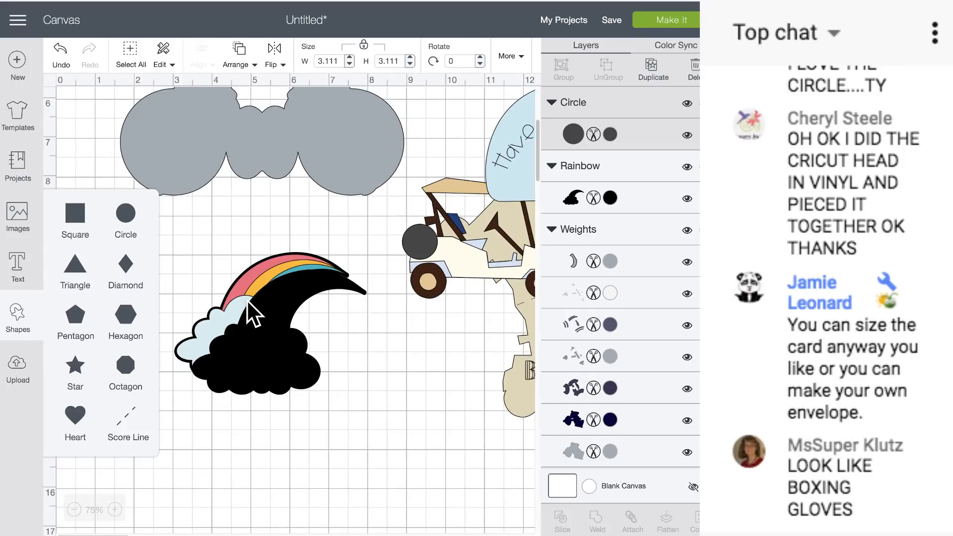
pyautogui.click(211, 199)
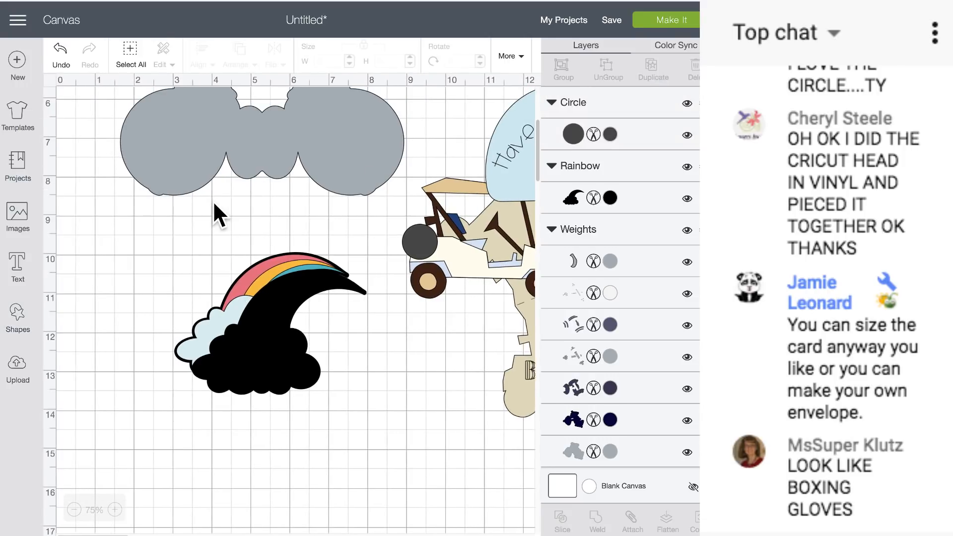
pyautogui.scroll(6, 213, 200)
pyautogui.moveTo(167, 184); pyautogui.dragTo(371, 502)
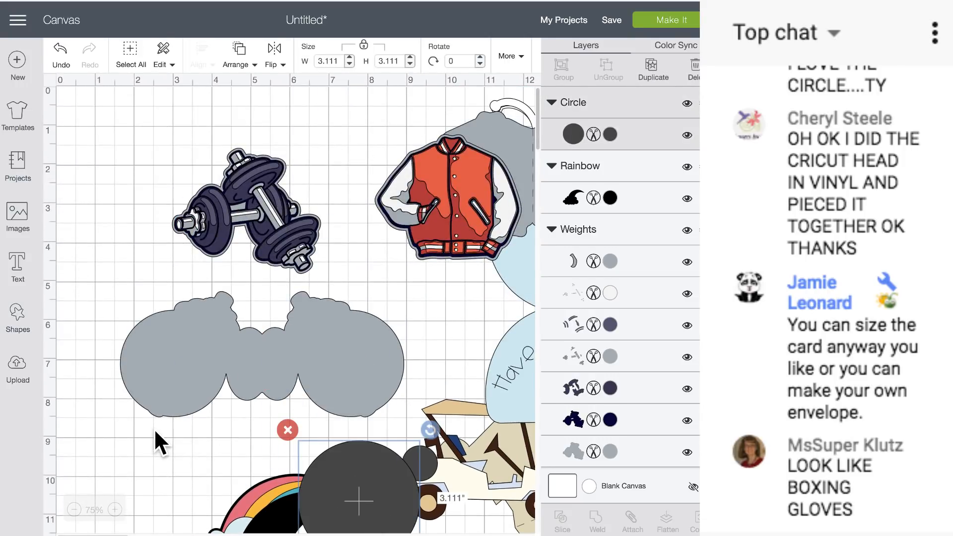
pyautogui.scroll(-11, 156, 427)
pyautogui.scroll(2, 333, 209)
pyautogui.moveTo(337, 209); pyautogui.dragTo(320, 222)
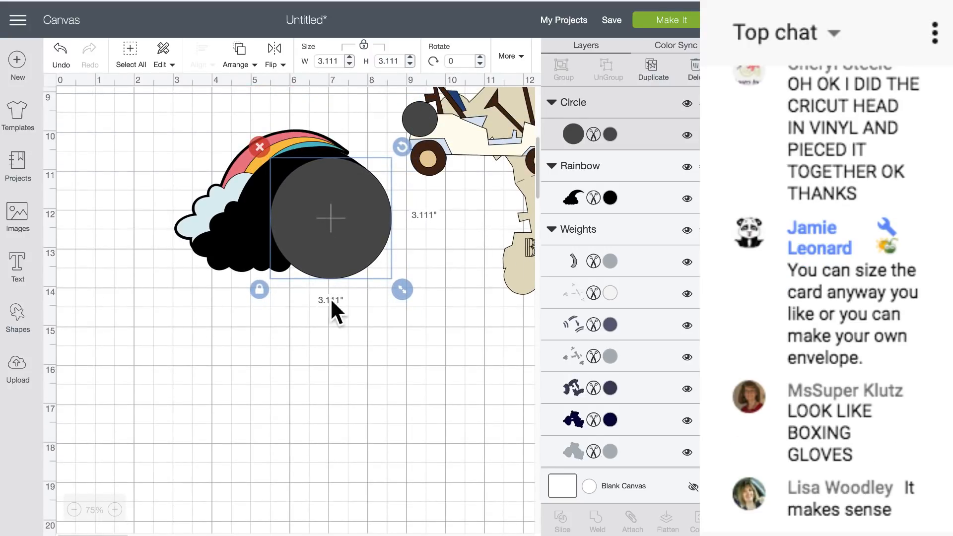
# Step: Weld the circle and the black rainbow silhouette into one shape
pyautogui.click(346, 332)
pyautogui.moveTo(378, 303); pyautogui.dragTo(281, 259)
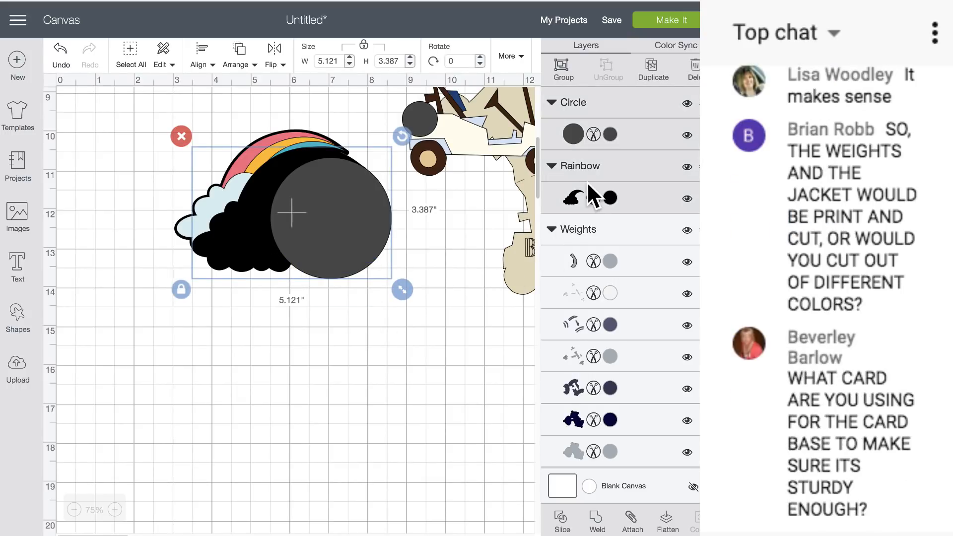
pyautogui.click(600, 521)
pyautogui.click(373, 210)
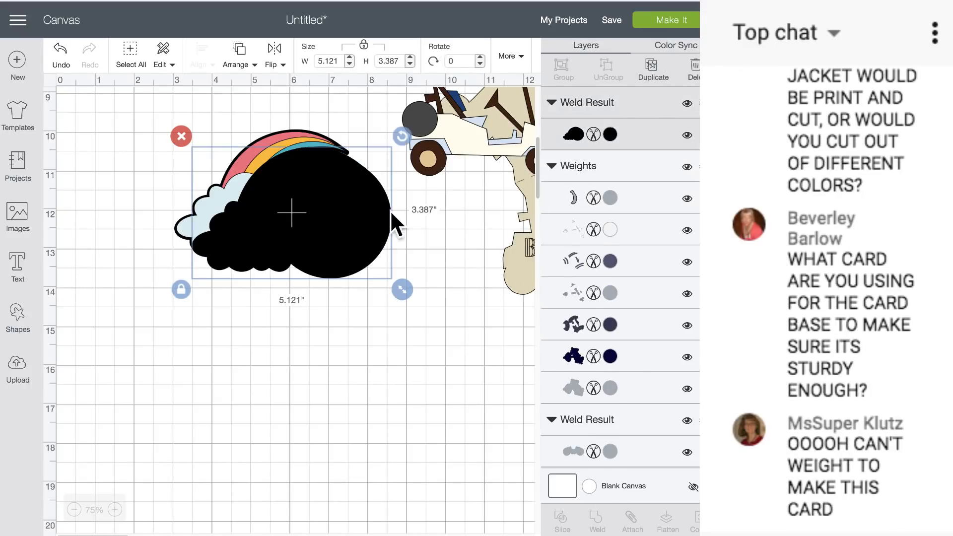
# Step: Duplicate the welded black rainbow silhouette and recolor the copy with the project's teal
pyautogui.click(652, 73)
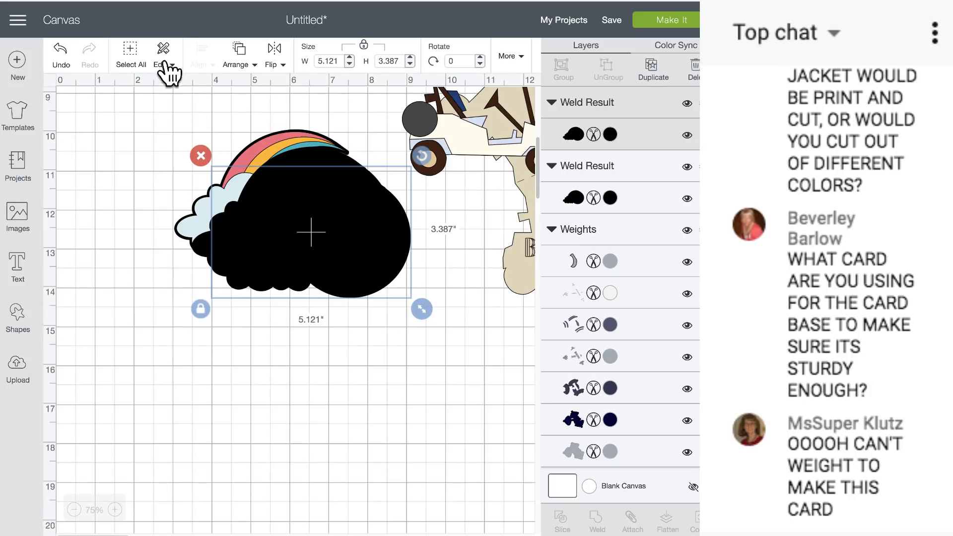
pyautogui.click(610, 134)
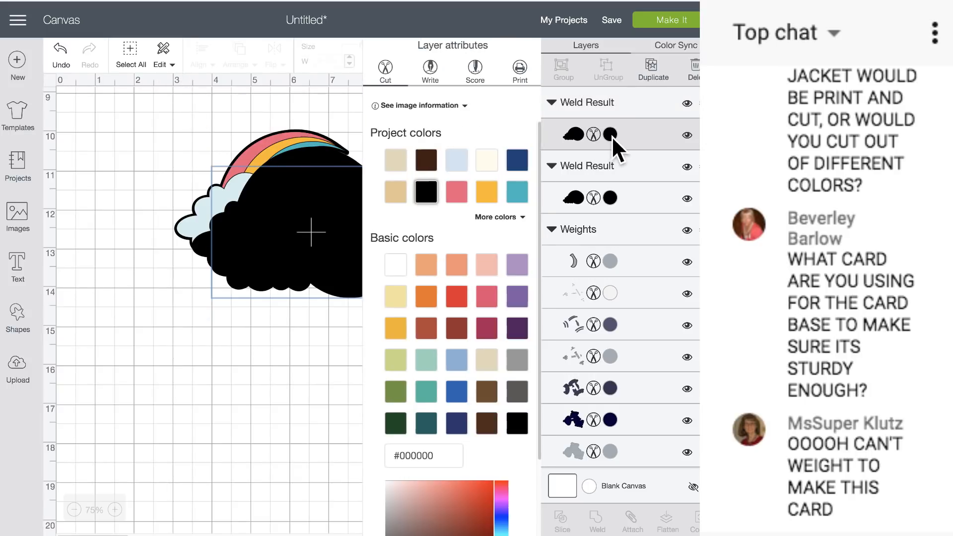
pyautogui.click(515, 192)
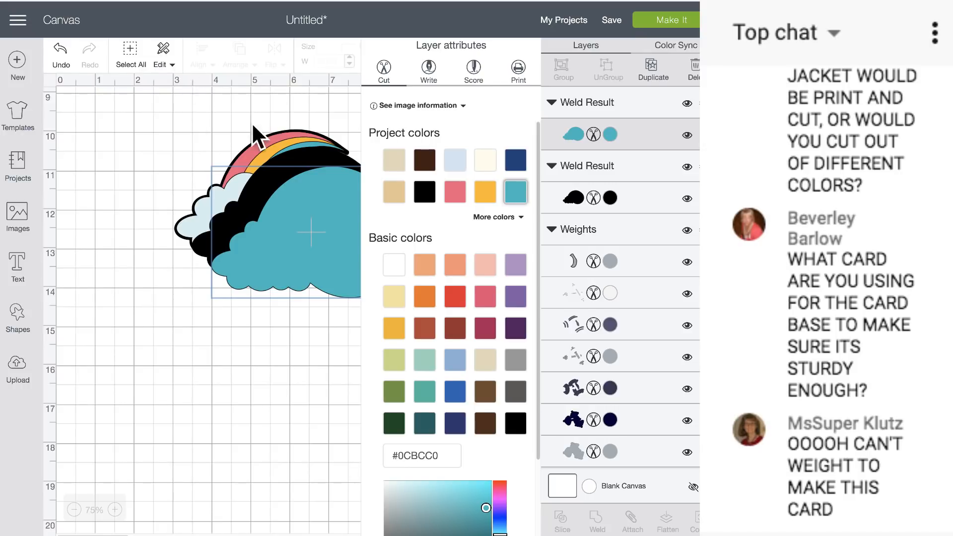
# Step: Flip the teal copy horizontally and move it and the black silhouette below the rainbow, with the teal copy set apart
pyautogui.click(301, 210)
pyautogui.click(274, 61)
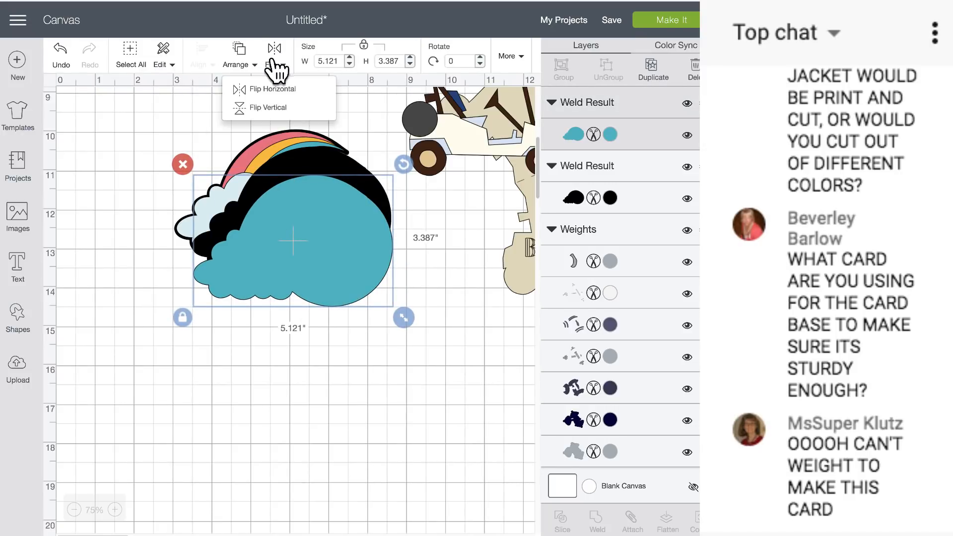
pyautogui.click(272, 89)
pyautogui.moveTo(276, 242); pyautogui.dragTo(241, 320)
pyautogui.moveTo(316, 213); pyautogui.dragTo(392, 303)
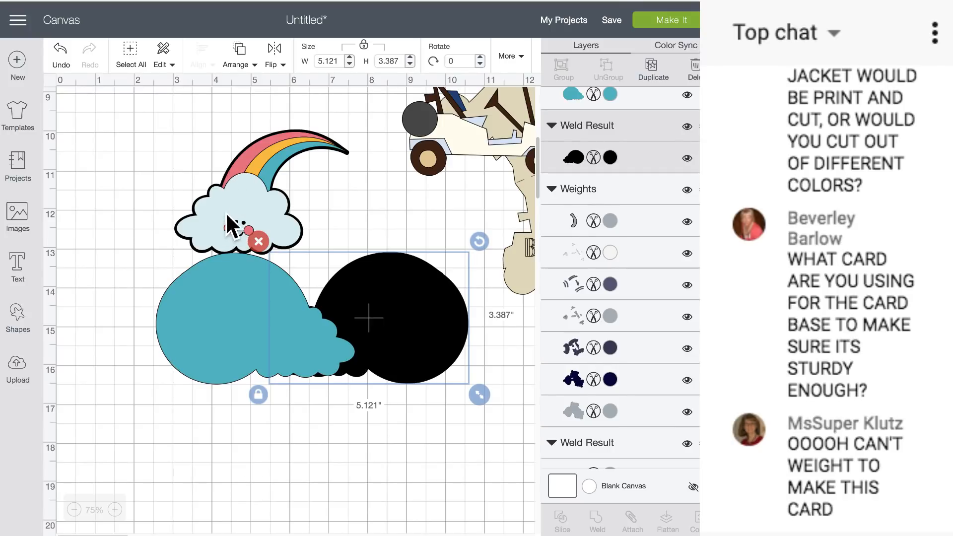
pyautogui.click(344, 429)
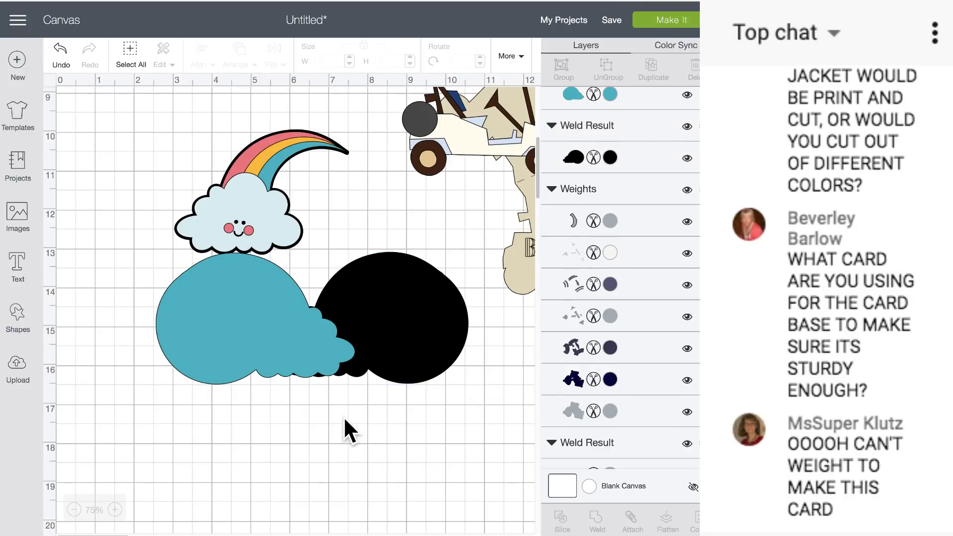
pyautogui.moveTo(235, 318); pyautogui.dragTo(185, 368)
# Step: Line up the welded black silhouette with the rainbow image and send it to the back
pyautogui.moveTo(422, 321); pyautogui.dragTo(335, 192)
pyautogui.click(243, 51)
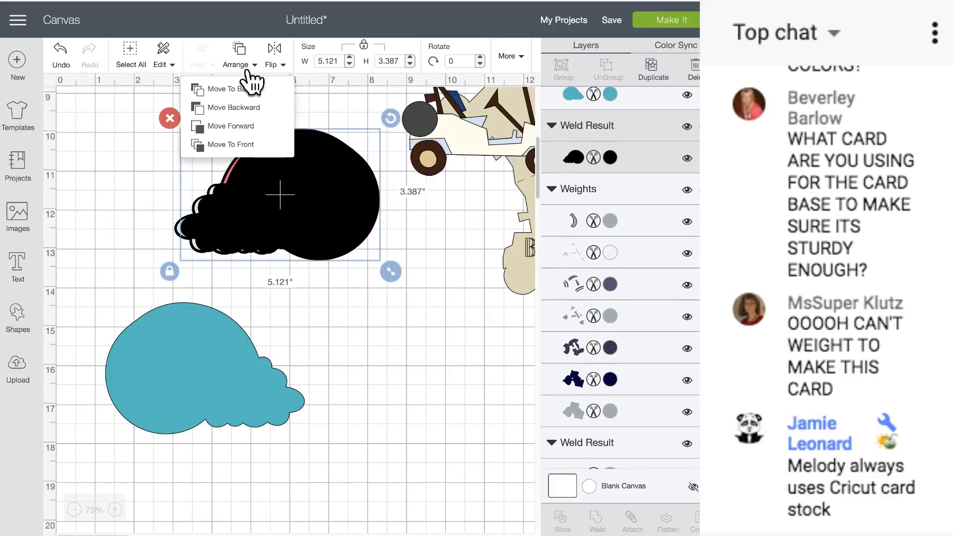
pyautogui.click(256, 93)
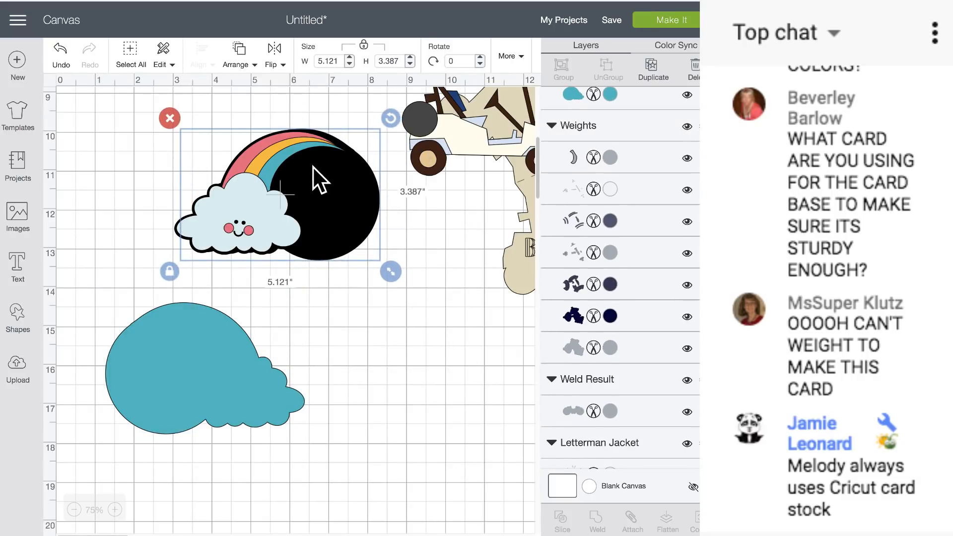
# Step: Recolor the welded silhouette behind the rainbow white
pyautogui.click(330, 190)
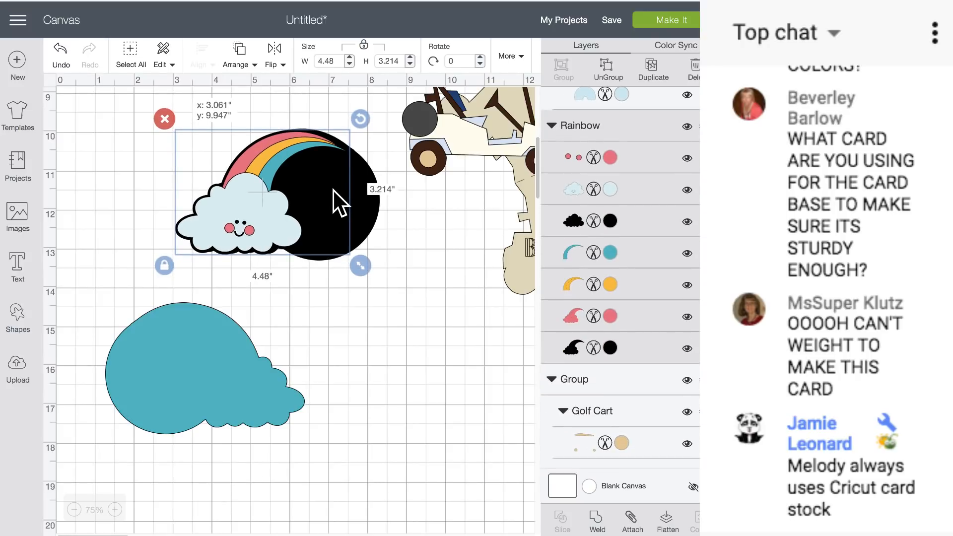
pyautogui.click(449, 258)
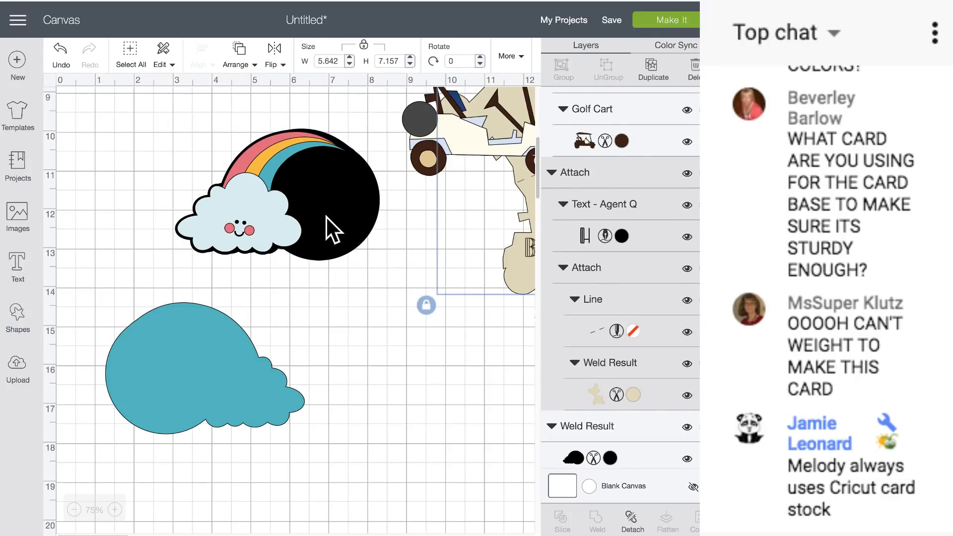
pyautogui.click(341, 192)
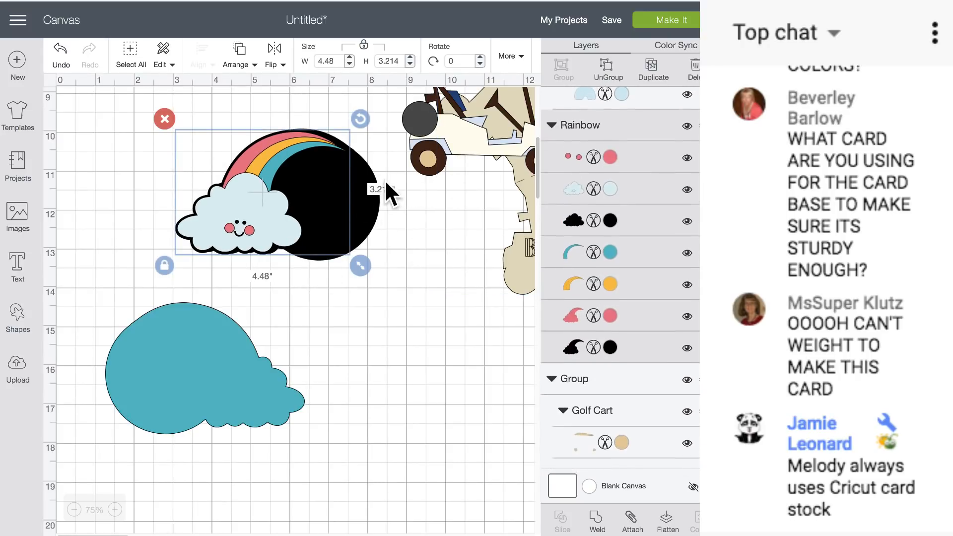
pyautogui.click(368, 169)
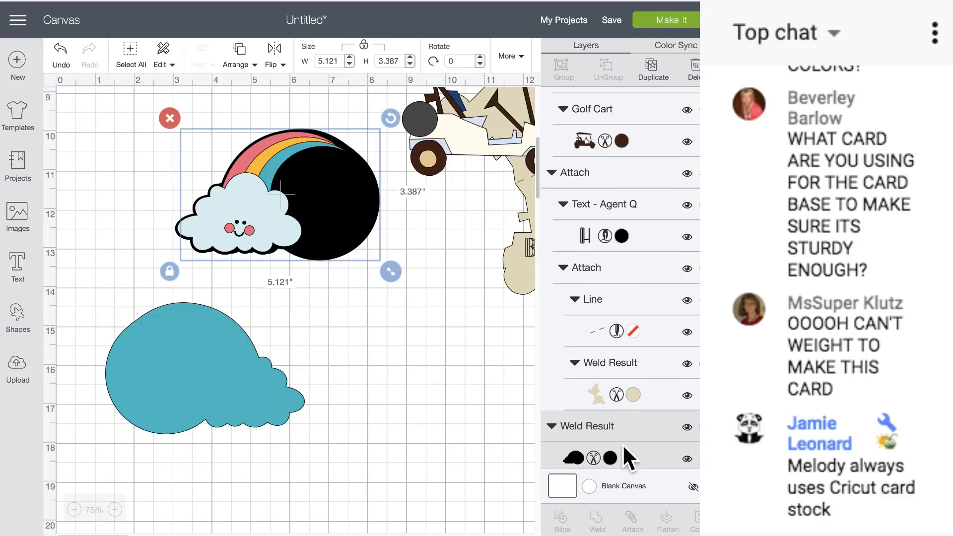
pyautogui.click(610, 456)
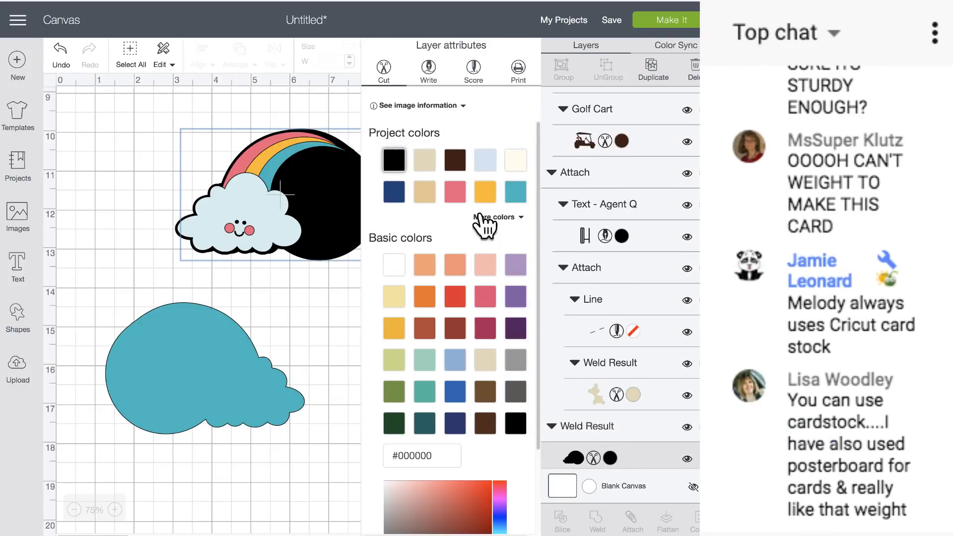
pyautogui.click(394, 266)
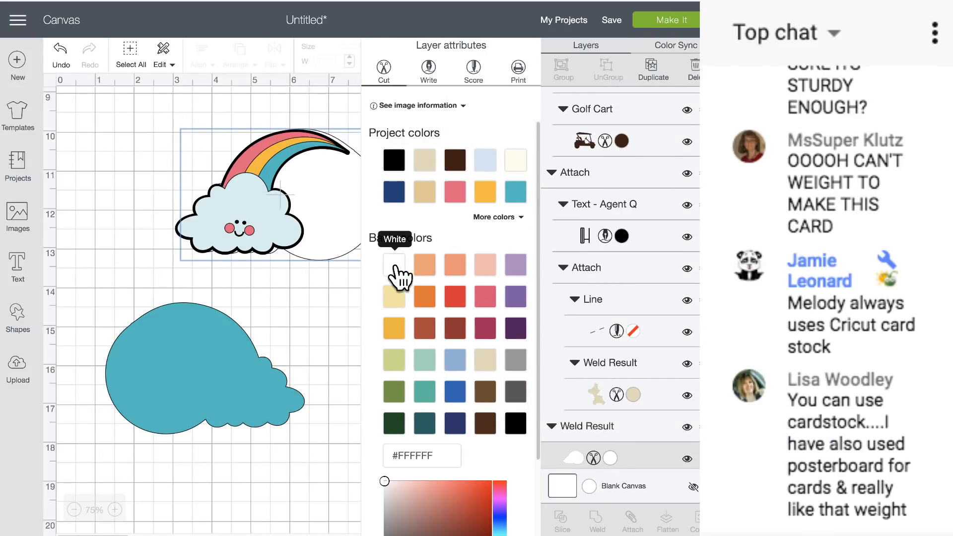
pyautogui.click(304, 322)
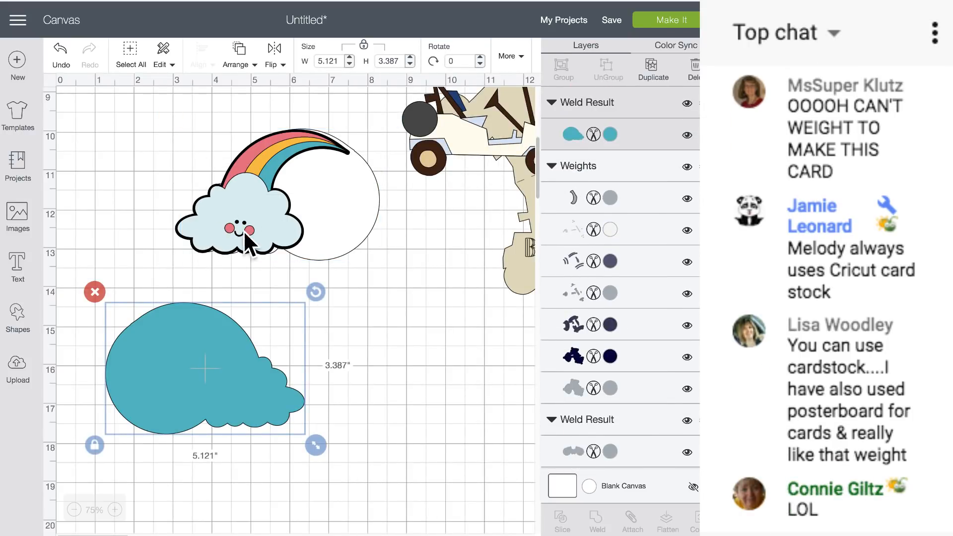
# Step: Recolor the welded silhouette behind the rainbow with the basic color Forget-me-not
pyautogui.click(348, 216)
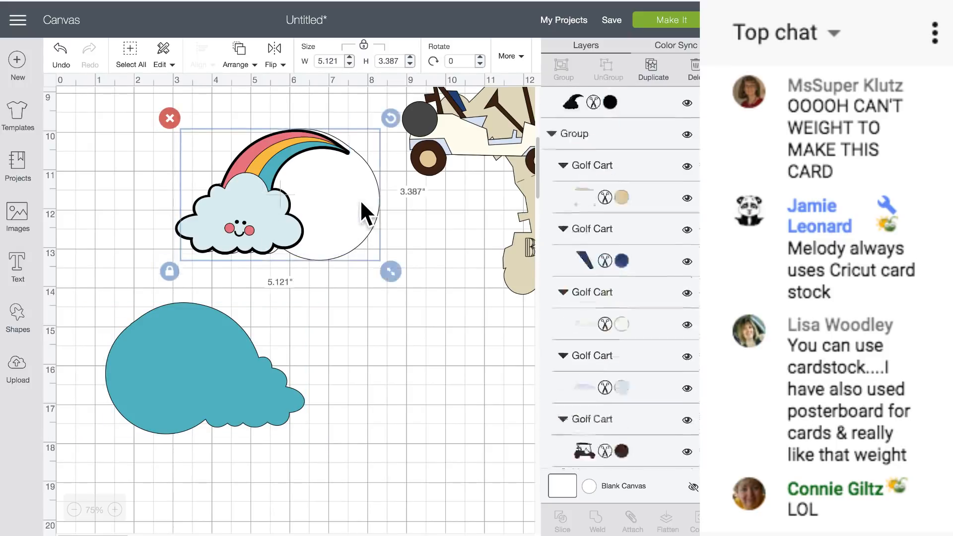
pyautogui.click(609, 458)
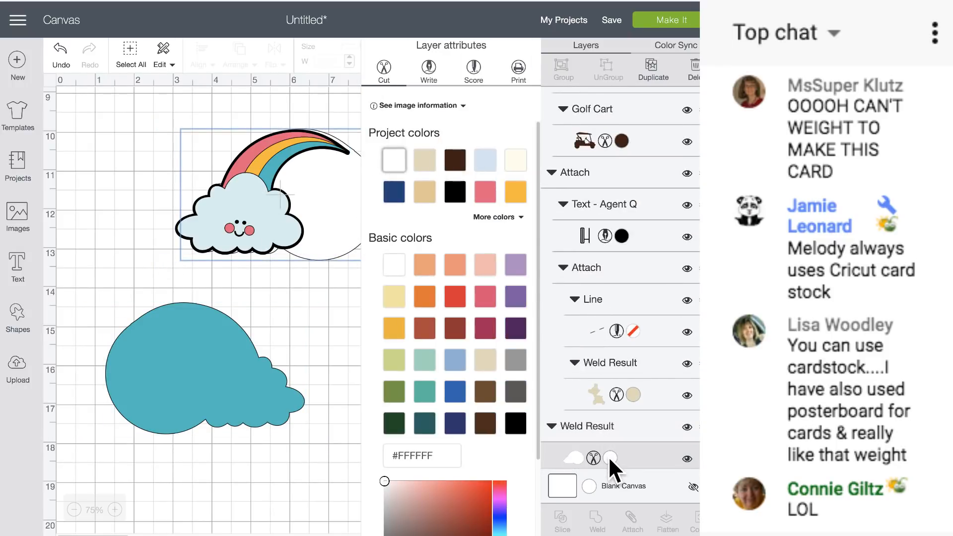
pyautogui.click(454, 360)
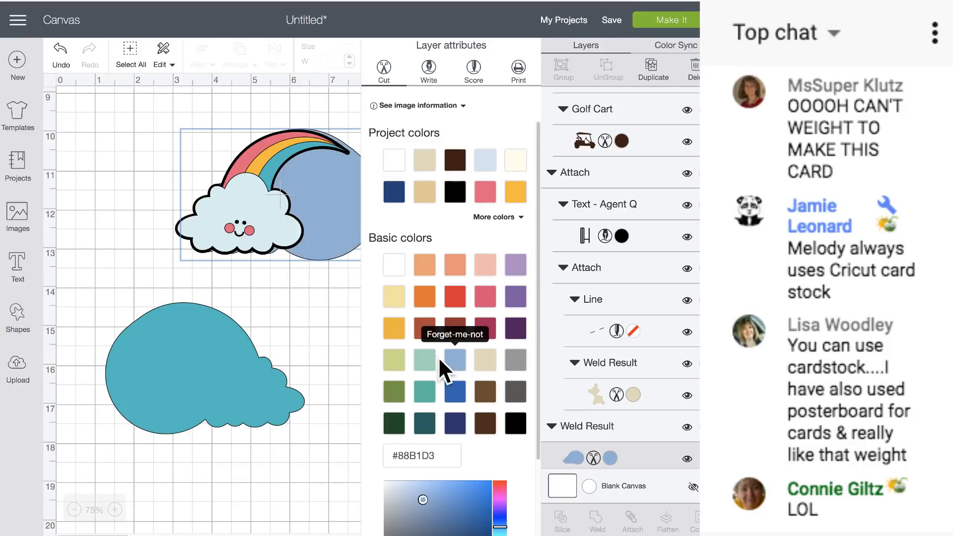
pyautogui.click(300, 304)
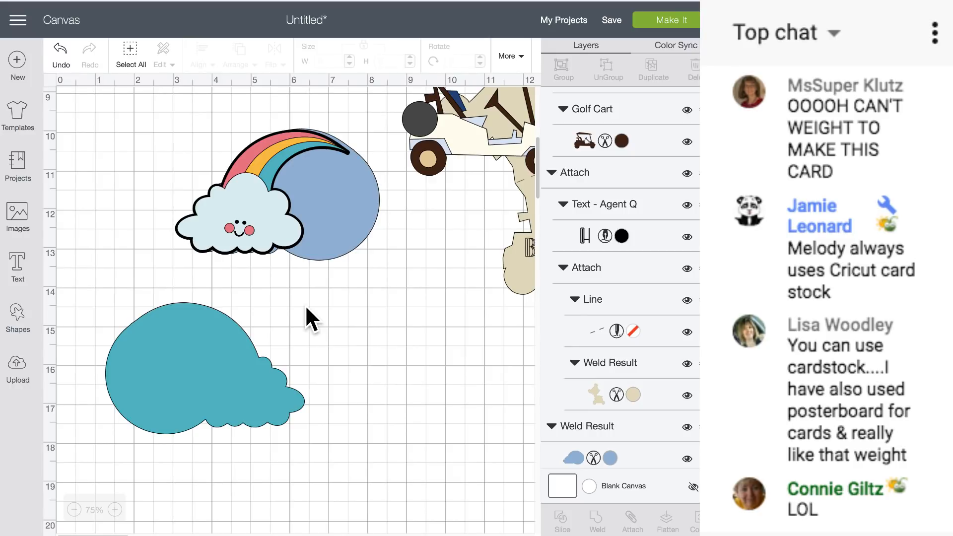
# Step: Move the letterman jacket image closer to the weights, mostly clear of the gray card base
pyautogui.scroll(10, 305, 305)
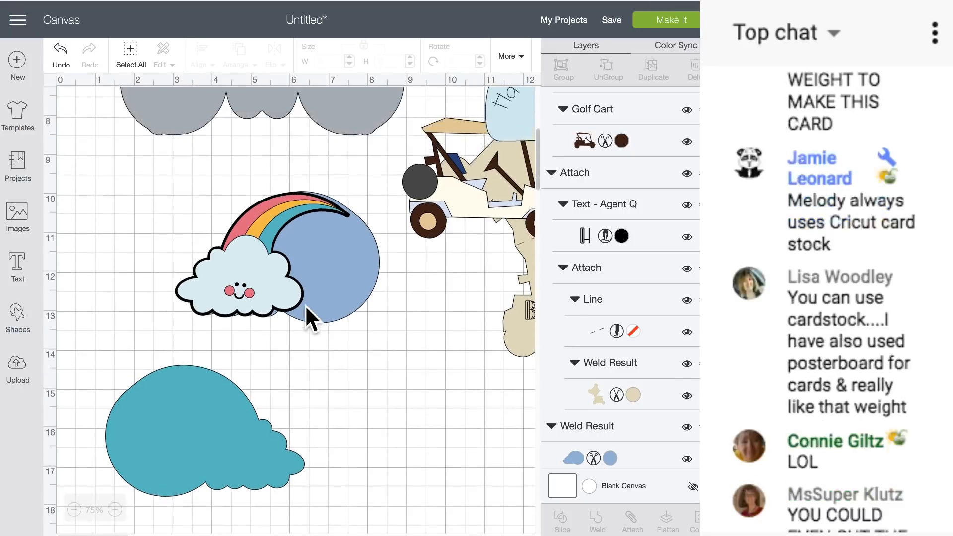
pyautogui.scroll(1, 305, 305)
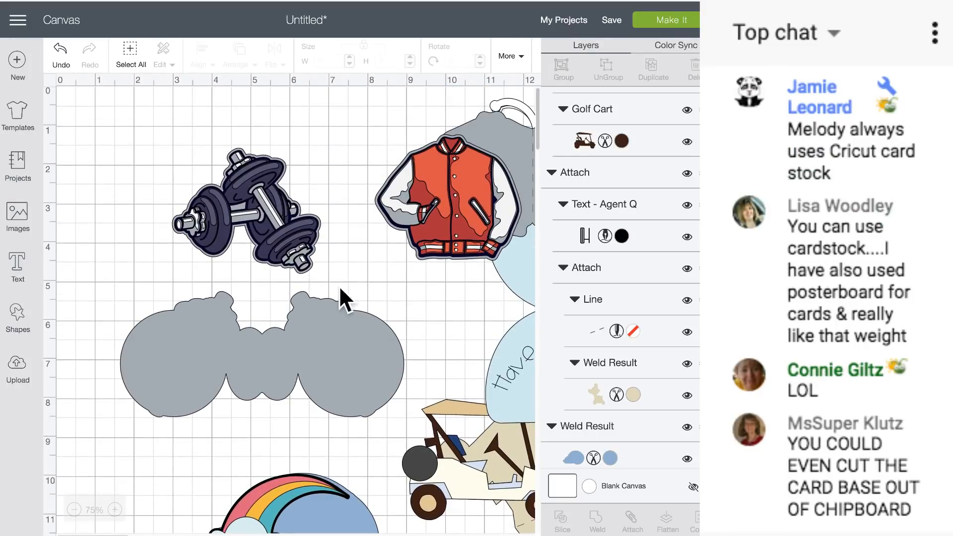
pyautogui.moveTo(446, 215); pyautogui.dragTo(398, 210)
pyautogui.scroll(1, 626, 183)
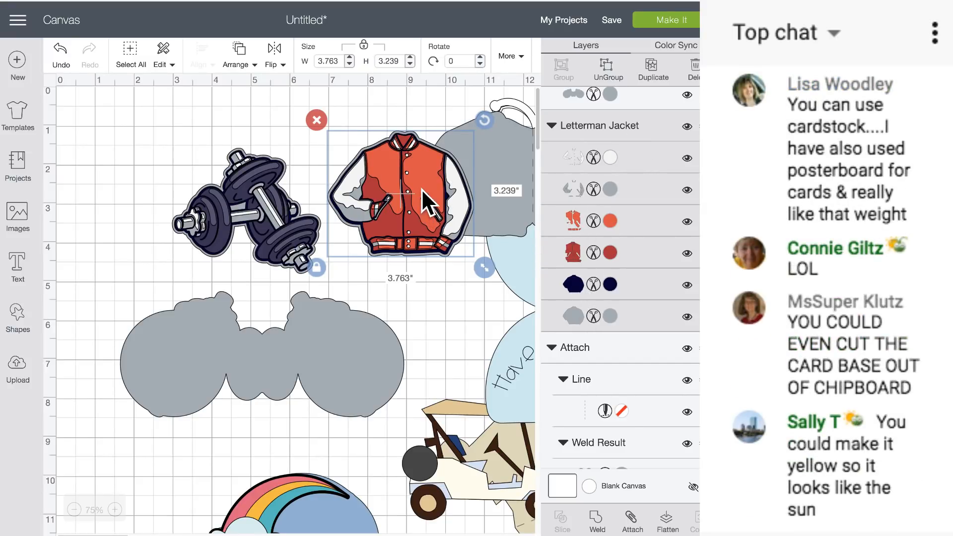
pyautogui.moveTo(421, 191); pyautogui.dragTo(418, 173)
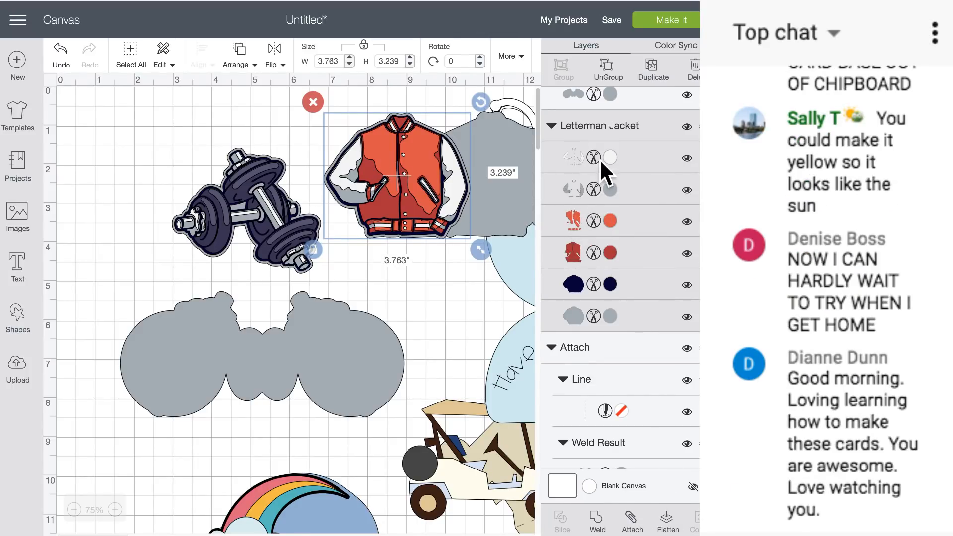
# Step: Hide the letterman jacket's white, upper gray and orange layers one by one and unhide them again
pyautogui.click(687, 157)
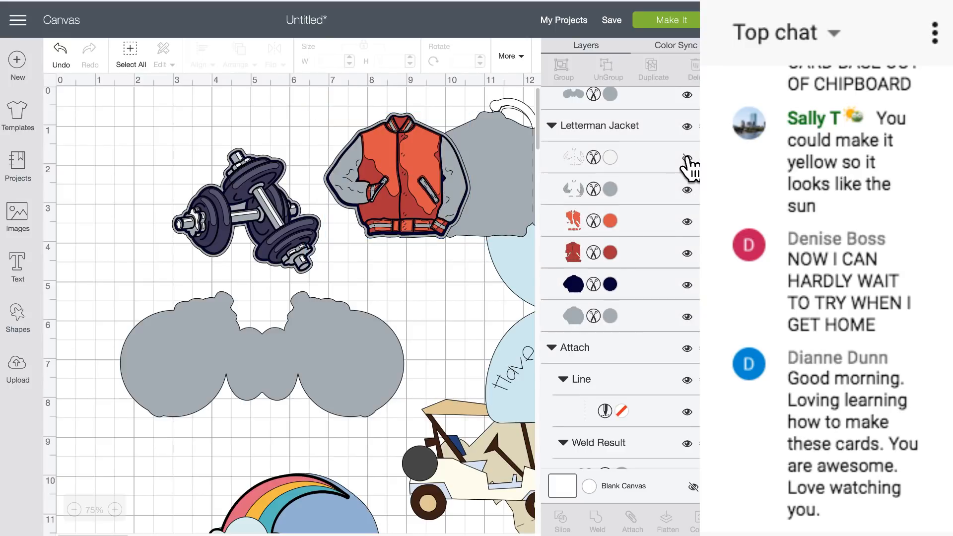
pyautogui.click(687, 190)
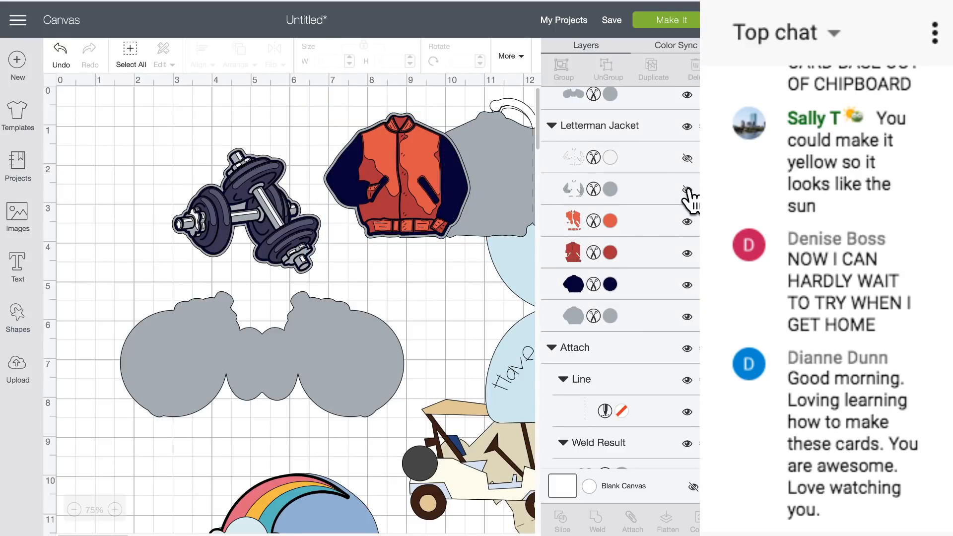
pyautogui.click(688, 221)
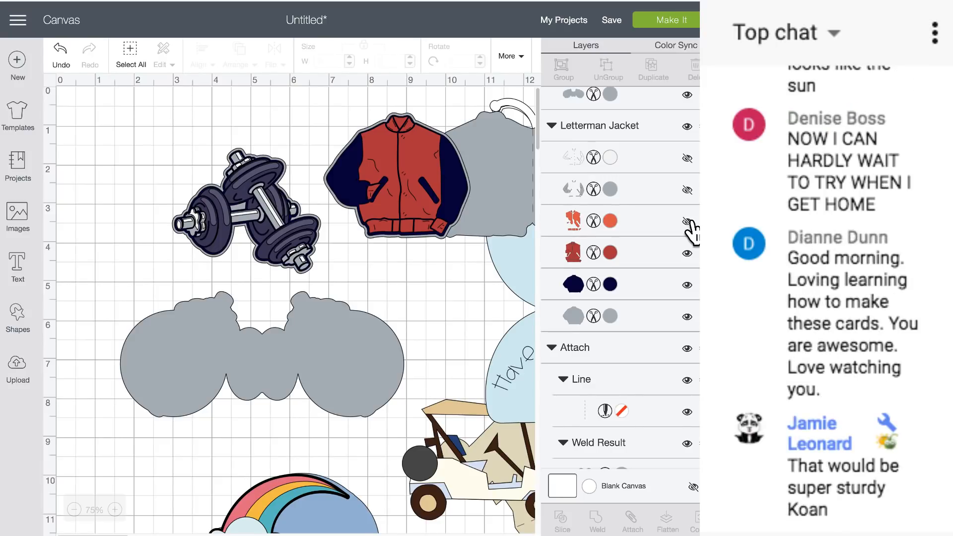
pyautogui.click(687, 221)
pyautogui.click(687, 190)
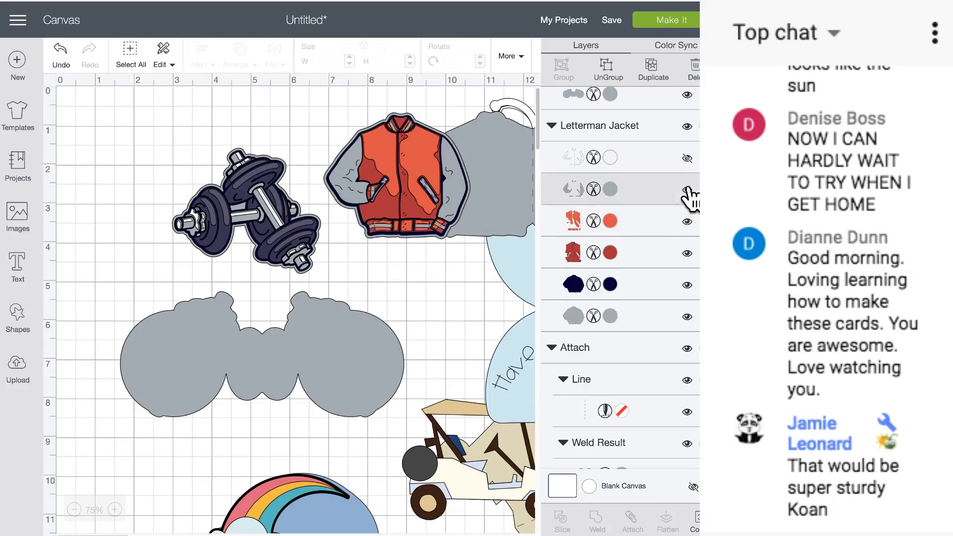
pyautogui.click(687, 158)
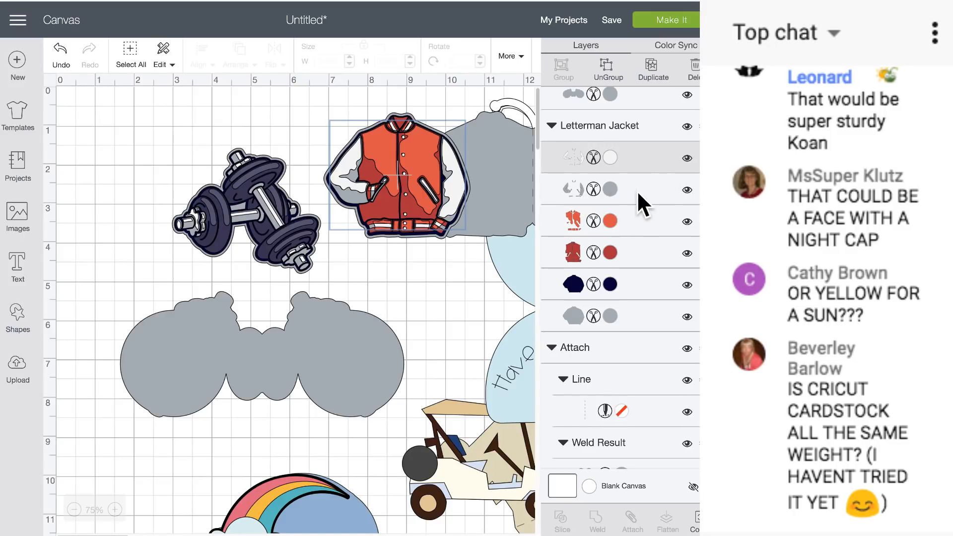
# Step: Hide the white, upper gray and orange layers of the letterman jacket
pyautogui.click(687, 158)
pyautogui.click(687, 190)
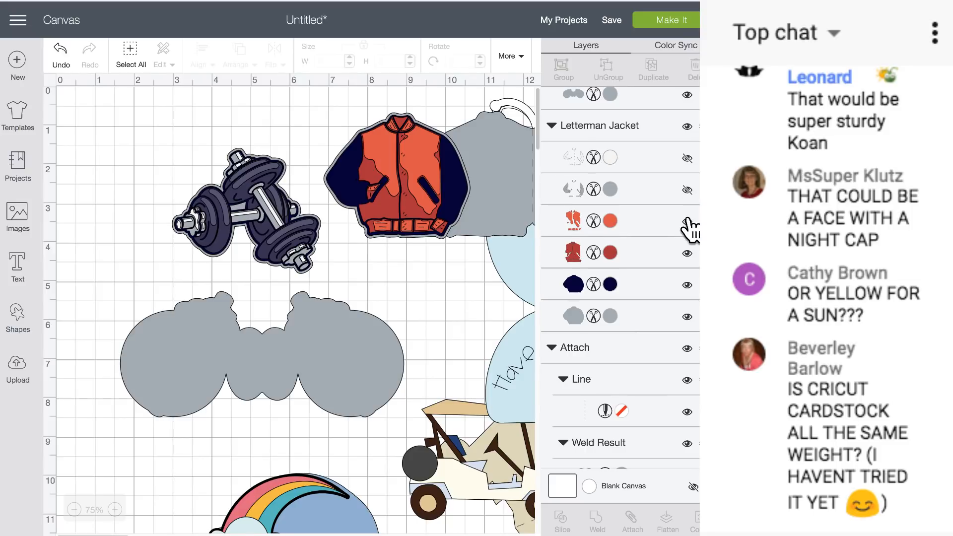
pyautogui.click(688, 222)
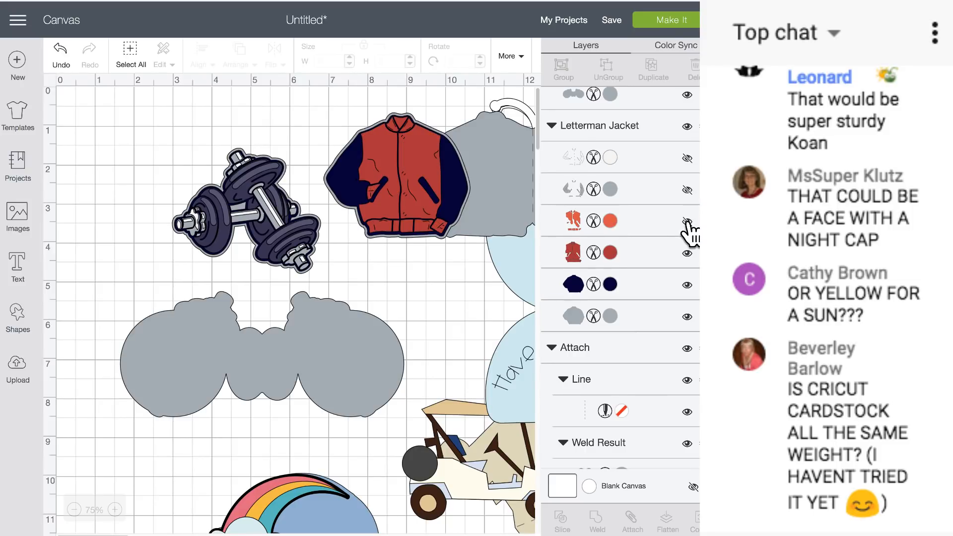
# Step: Hide all contours in the letterman jacket's red layer, then turn its front panel and collar pieces back on
pyautogui.click(638, 251)
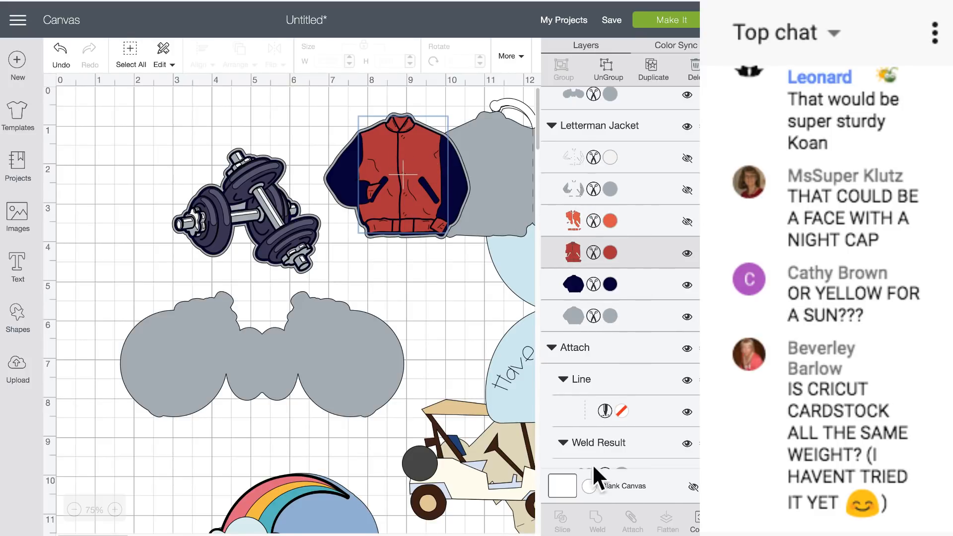
pyautogui.click(695, 522)
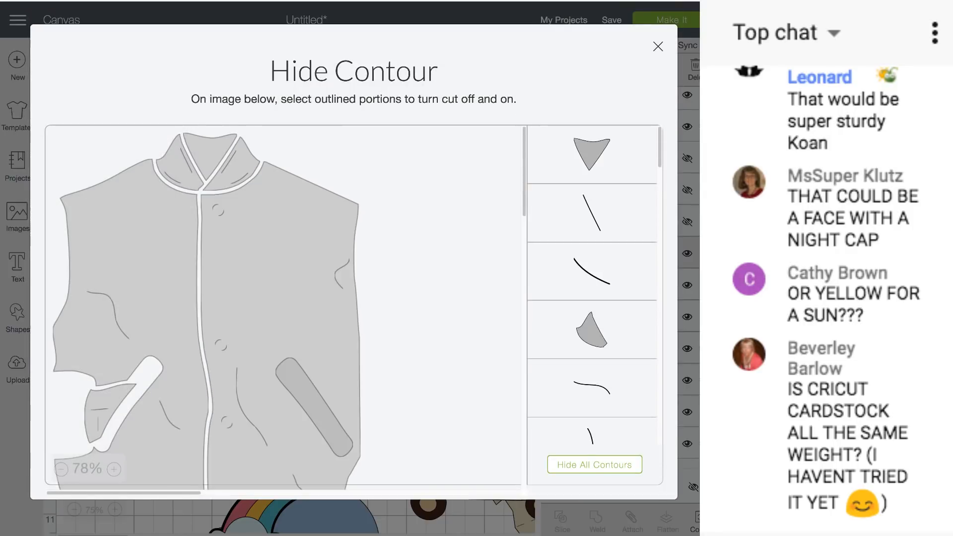
pyautogui.click(587, 465)
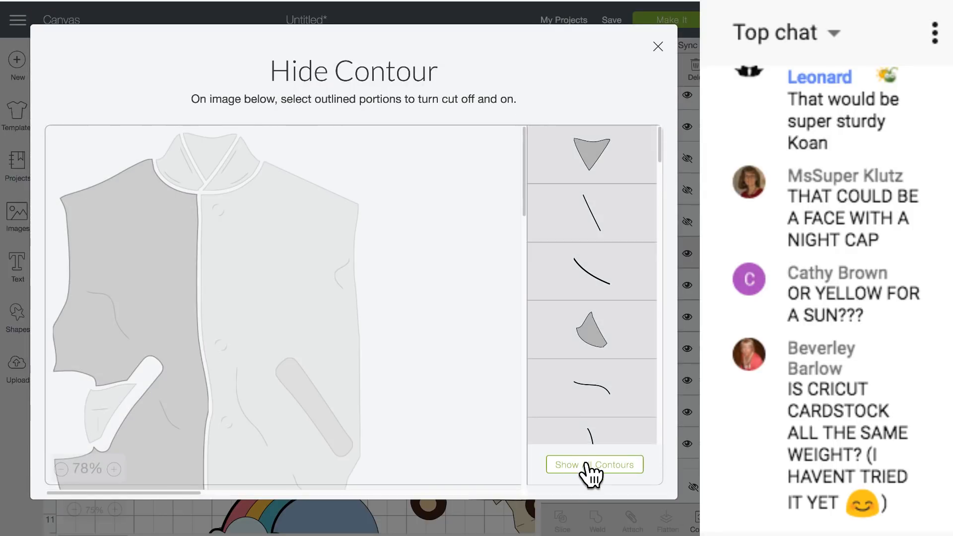
pyautogui.click(249, 218)
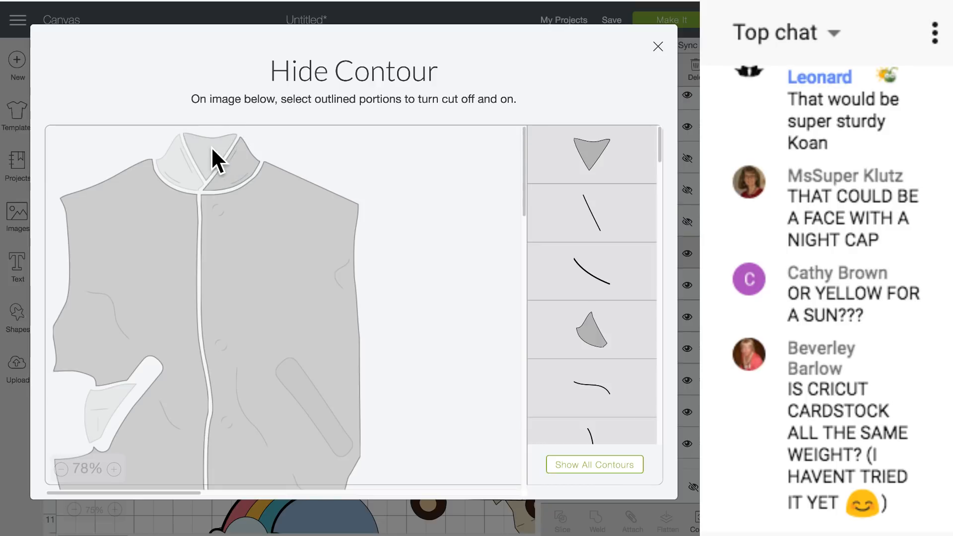
pyautogui.click(212, 147)
pyautogui.click(174, 153)
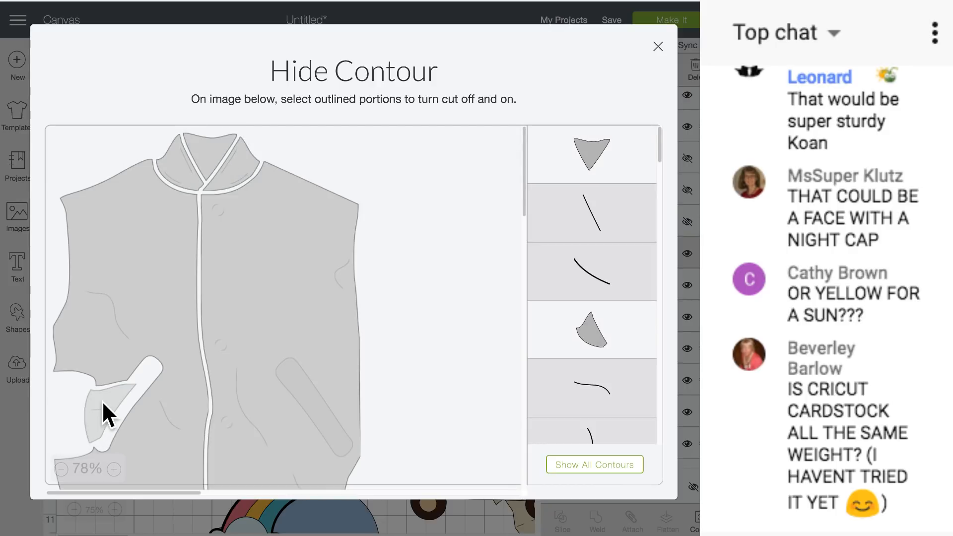
# Step: Turn the red layer's waistband pieces back on and close the contour editing
pyautogui.scroll(-4, 213, 432)
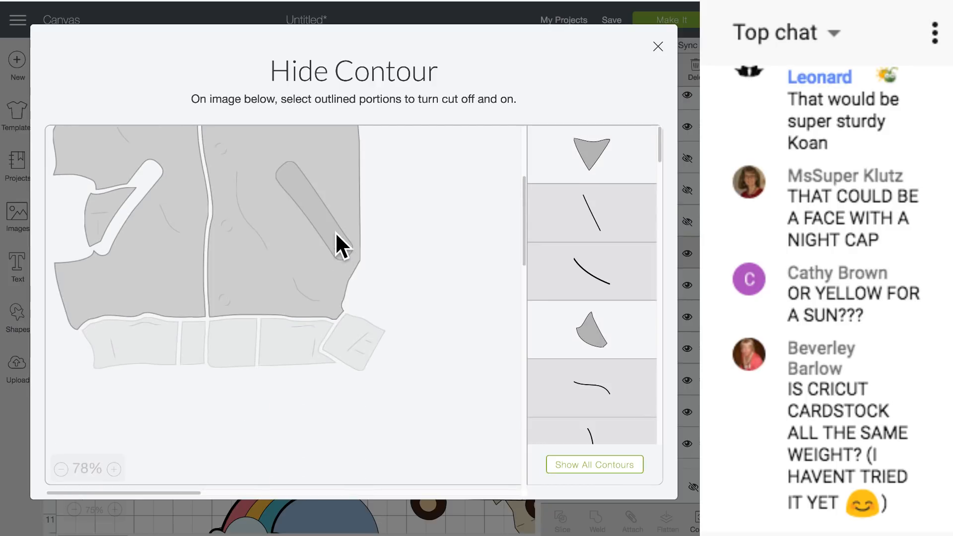
pyautogui.click(288, 340)
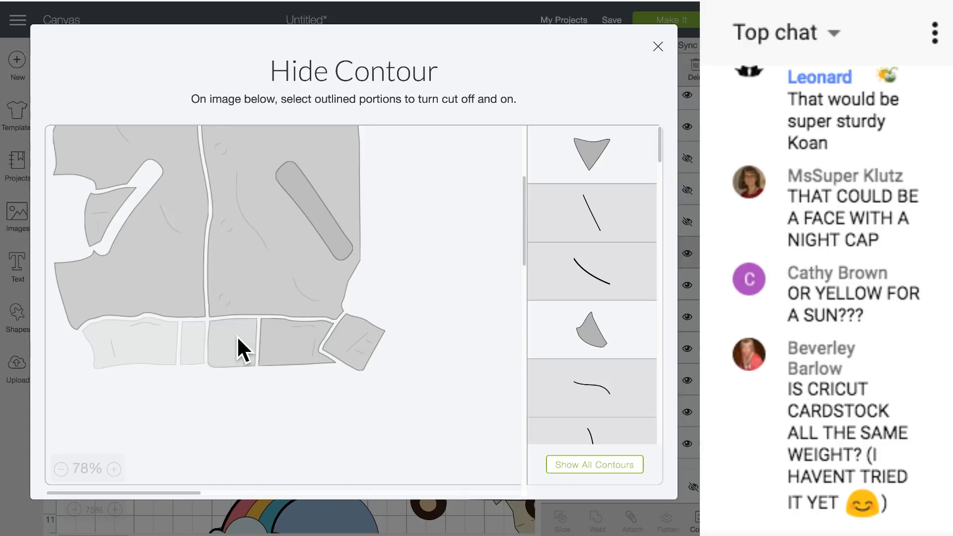
pyautogui.click(237, 336)
pyautogui.click(193, 335)
pyautogui.click(159, 335)
pyautogui.scroll(2, 344, 442)
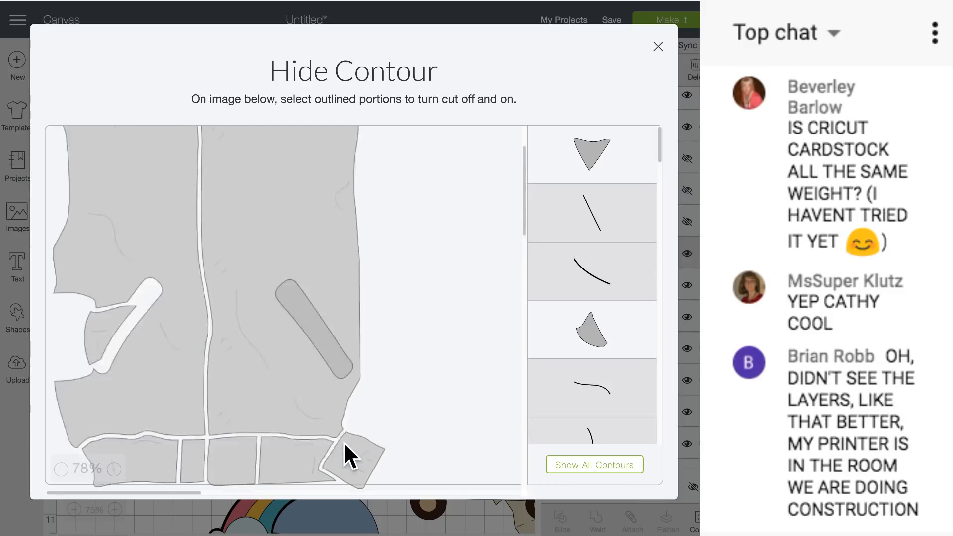
pyautogui.scroll(2, 344, 442)
pyautogui.click(22, 205)
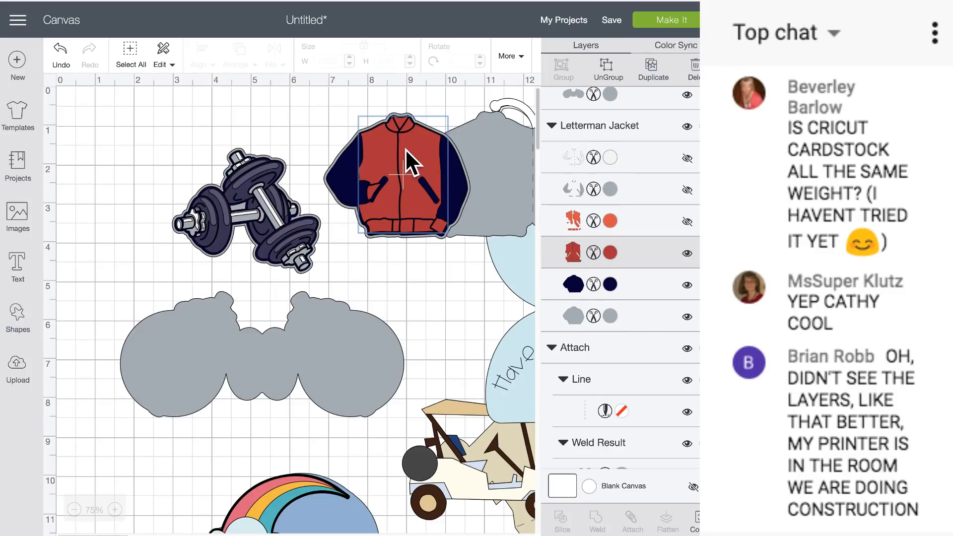
# Step: Flatten the weights into one printable image and place it over the right half of the gray card base
pyautogui.moveTo(245, 204); pyautogui.dragTo(222, 192)
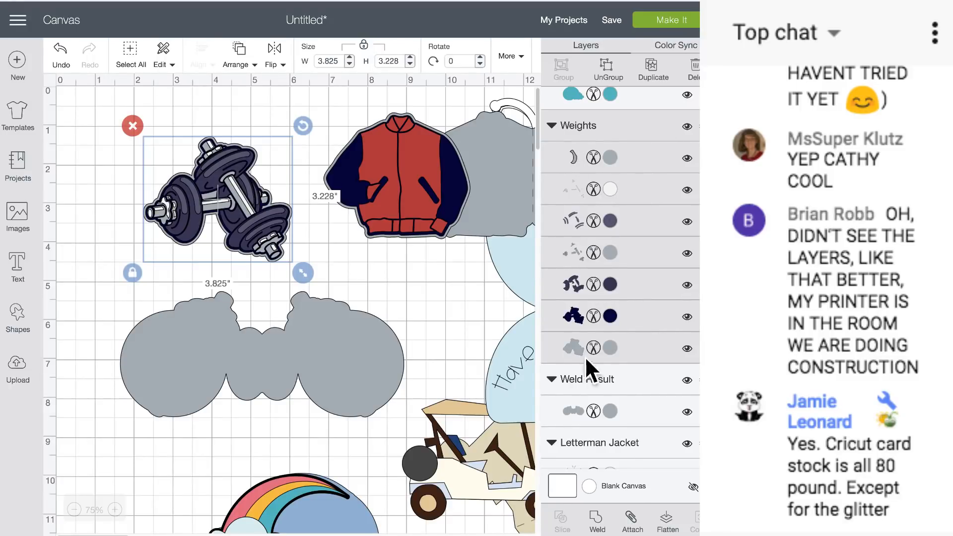
pyautogui.click(666, 520)
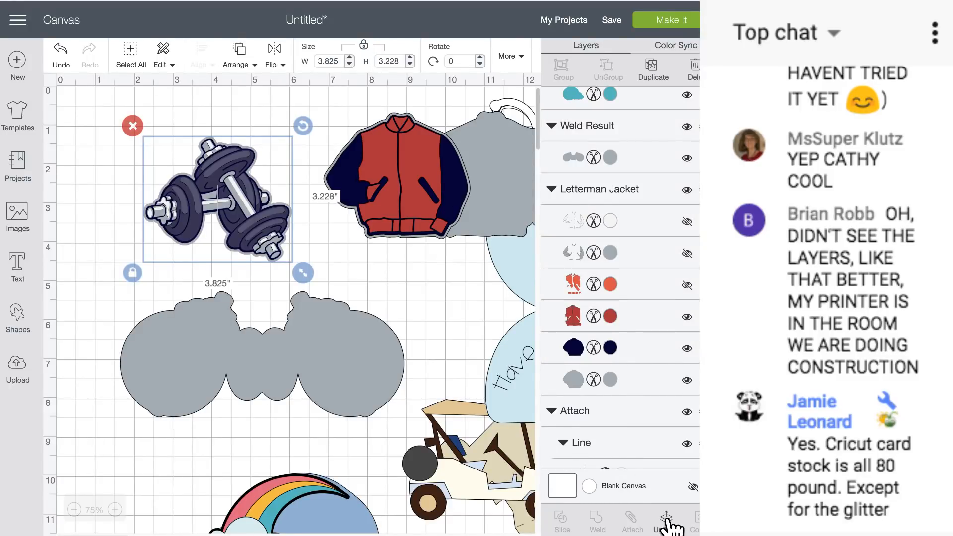
pyautogui.moveTo(260, 218); pyautogui.dragTo(329, 352)
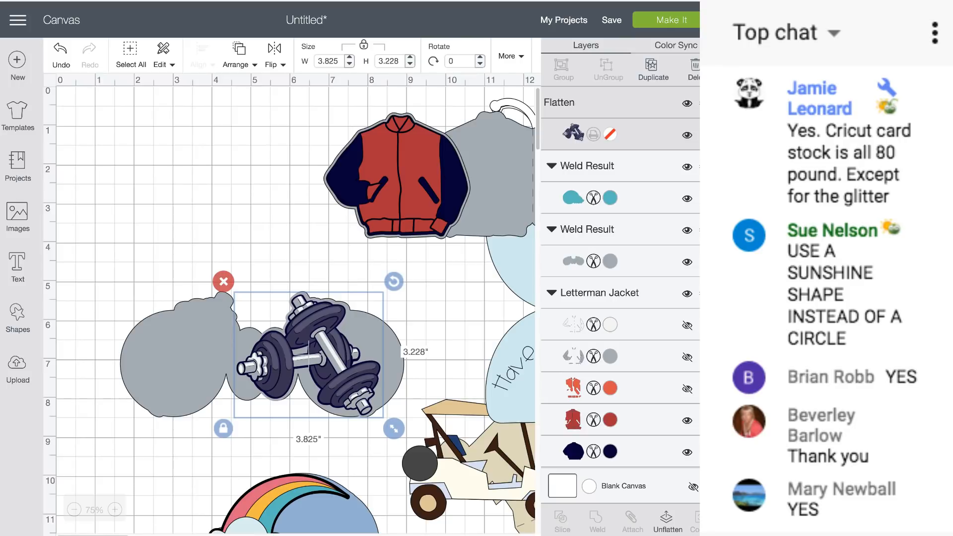
# Step: Move the rainbow up below the weights and realign its welded silhouette behind it
pyautogui.moveTo(275, 481); pyautogui.dragTo(213, 410)
pyautogui.moveTo(334, 485); pyautogui.dragTo(296, 462)
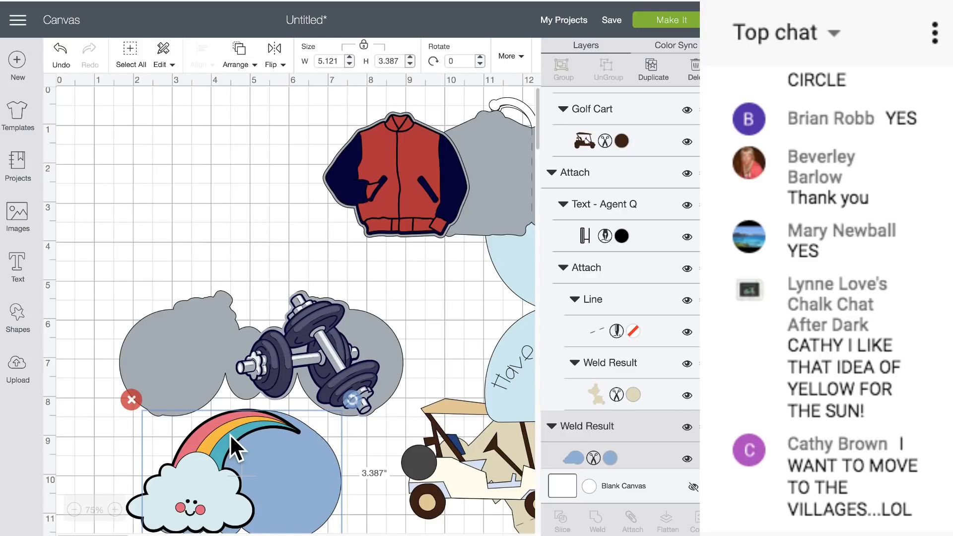
pyautogui.scroll(-3, 230, 434)
pyautogui.moveTo(308, 405); pyautogui.dragTo(293, 404)
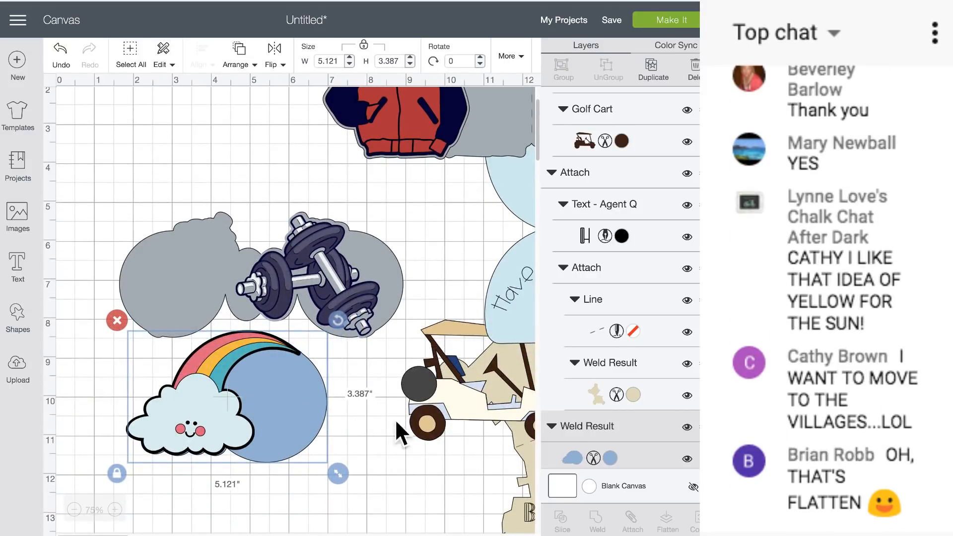
# Step: Recolor the welded silhouette behind the rainbow with the yellow-orange project color
pyautogui.click(609, 456)
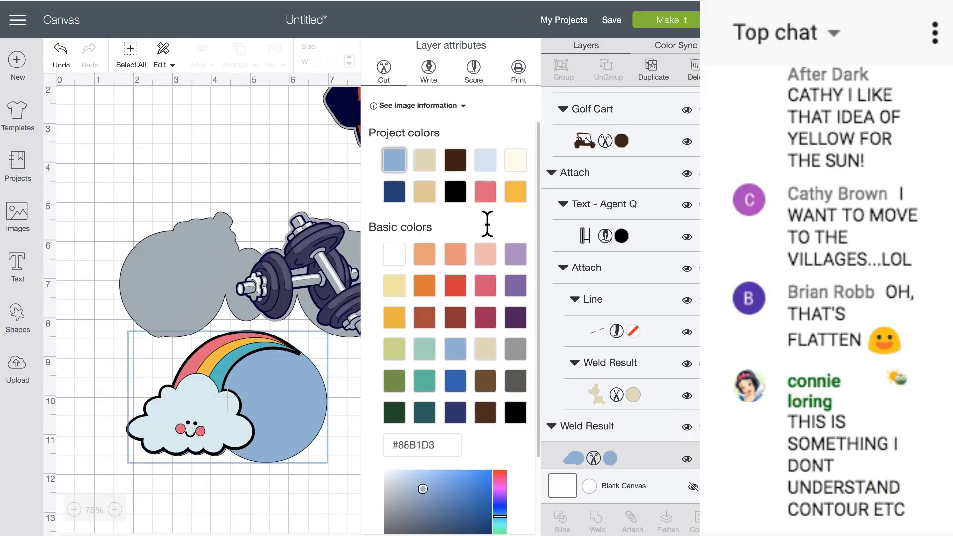
pyautogui.click(517, 193)
pyautogui.click(248, 498)
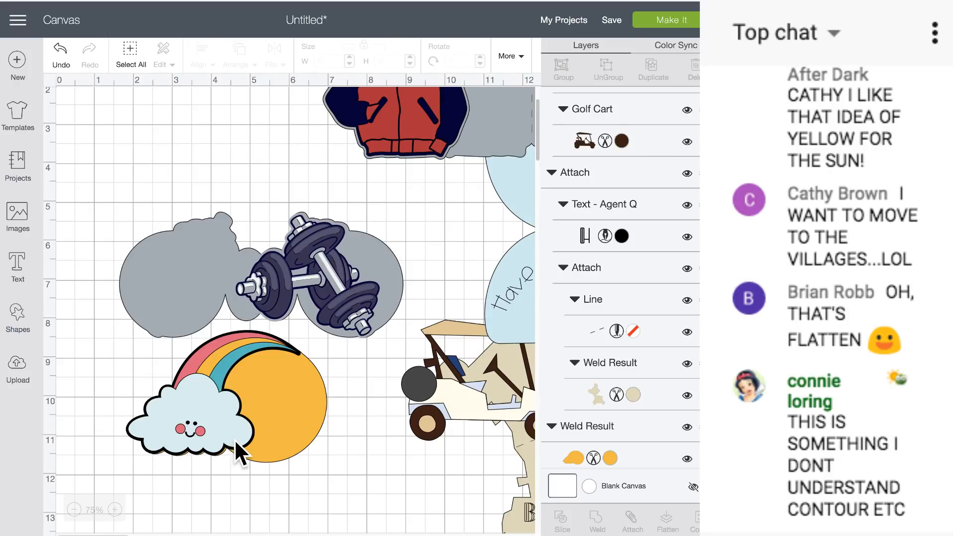
# Step: Move all objects on the canvas together to the right and deselect them
pyautogui.click(210, 374)
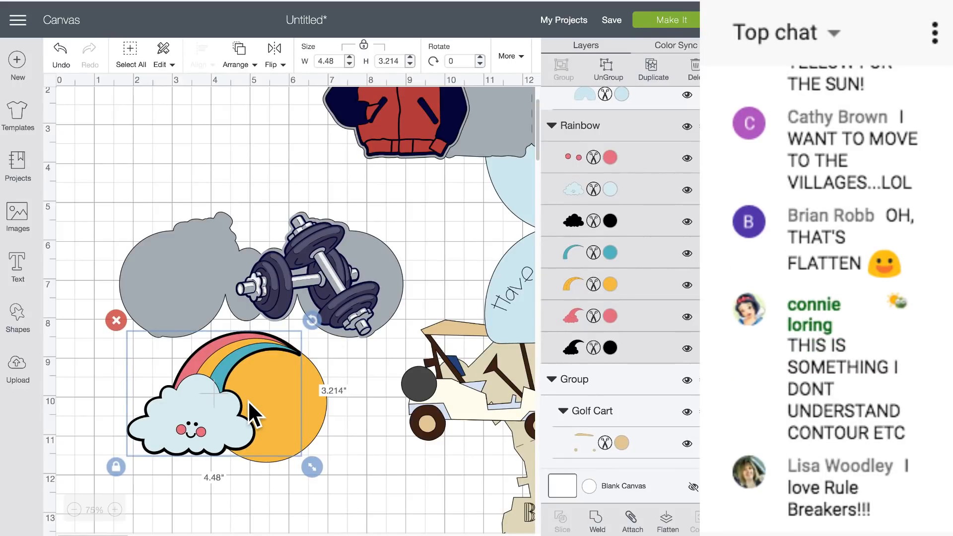
pyautogui.scroll(-5, 248, 400)
pyautogui.scroll(4, 248, 400)
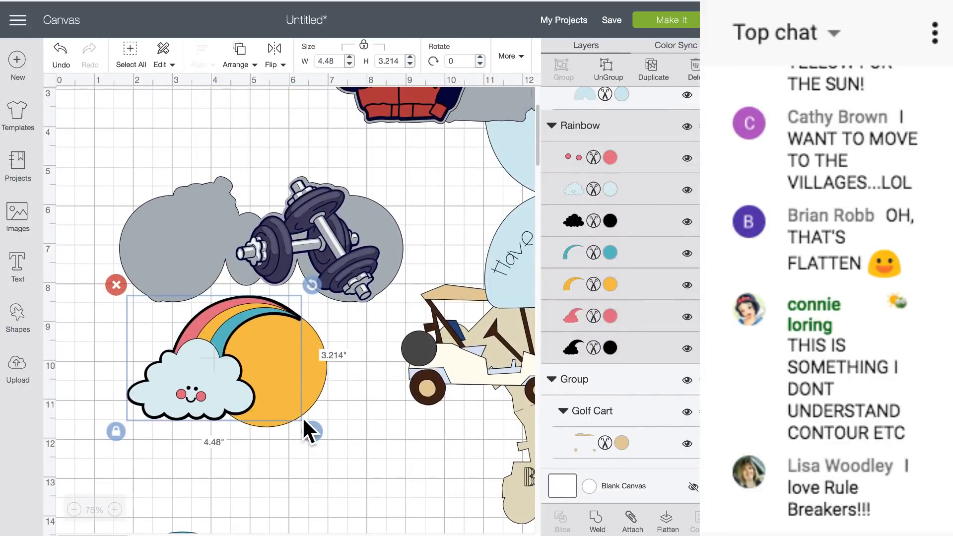
pyautogui.hscroll(3, 302, 416)
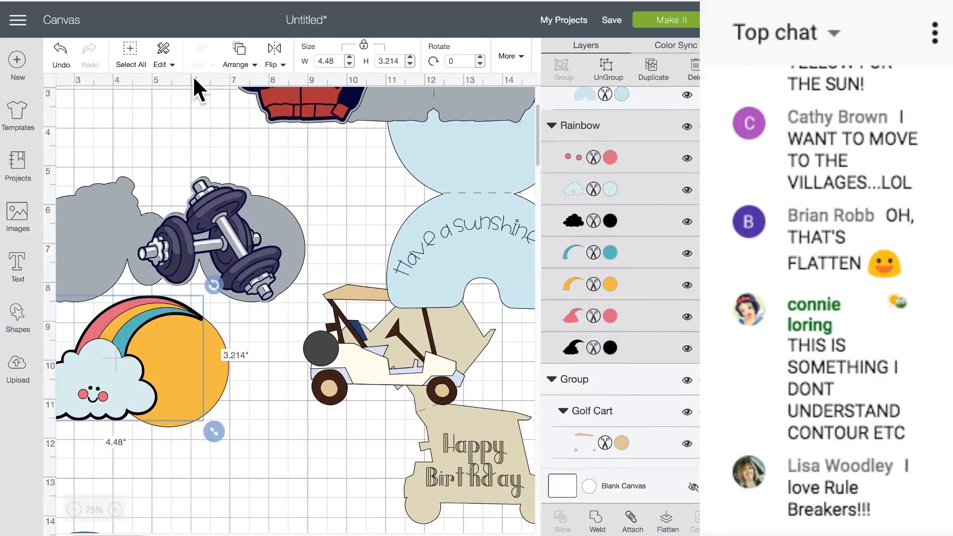
pyautogui.click(132, 58)
pyautogui.moveTo(139, 219); pyautogui.dragTo(466, 232)
pyautogui.click(299, 242)
# Step: Group the rainbow with its yellow silhouette and scale the group down to about 3.8 by 2.5 inches
pyautogui.hscroll(5, 298, 242)
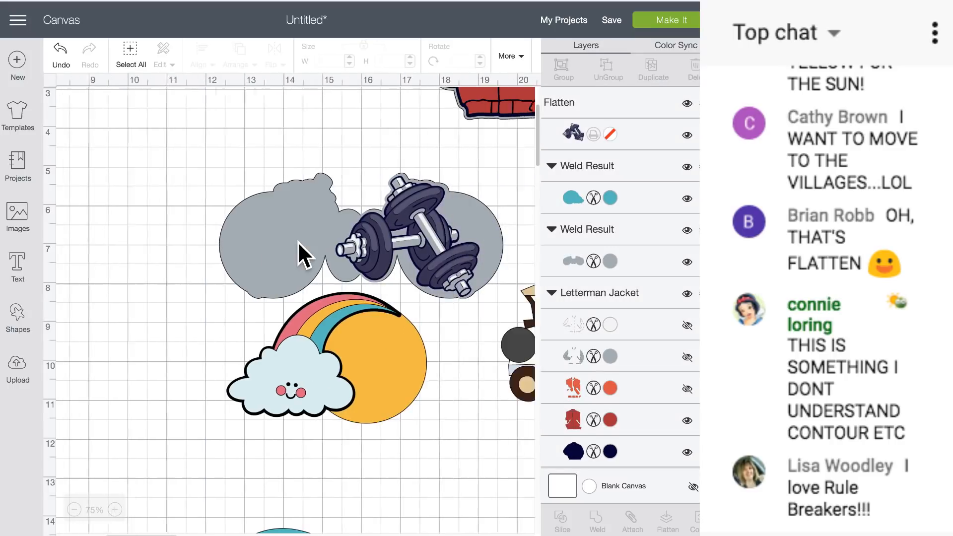
pyautogui.hscroll(2, 298, 246)
pyautogui.moveTo(402, 422); pyautogui.dragTo(196, 329)
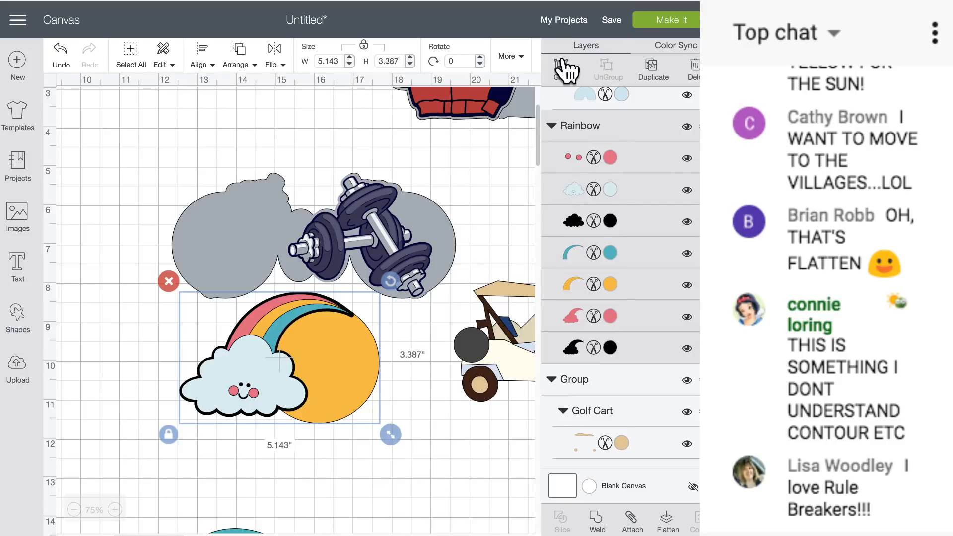
pyautogui.click(564, 68)
pyautogui.moveTo(267, 391); pyautogui.dragTo(266, 399)
pyautogui.moveTo(382, 441); pyautogui.dragTo(331, 437)
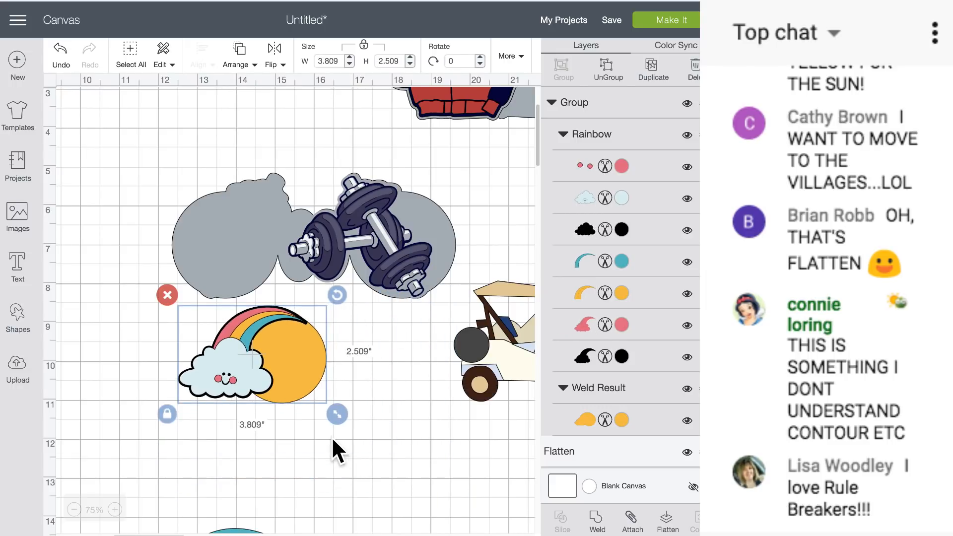
# Step: Move the golf cart slightly down and the dark circle away from it to the left
pyautogui.hscroll(5, 326, 434)
pyautogui.moveTo(281, 365); pyautogui.dragTo(330, 427)
pyautogui.moveTo(258, 345); pyautogui.dragTo(154, 416)
pyautogui.hscroll(1, 287, 413)
pyautogui.hscroll(1, 287, 413)
# Step: Move the Happy Birthday card base below the light blue card and reposition the golf cart over its middle
pyautogui.moveTo(294, 347); pyautogui.dragTo(322, 414)
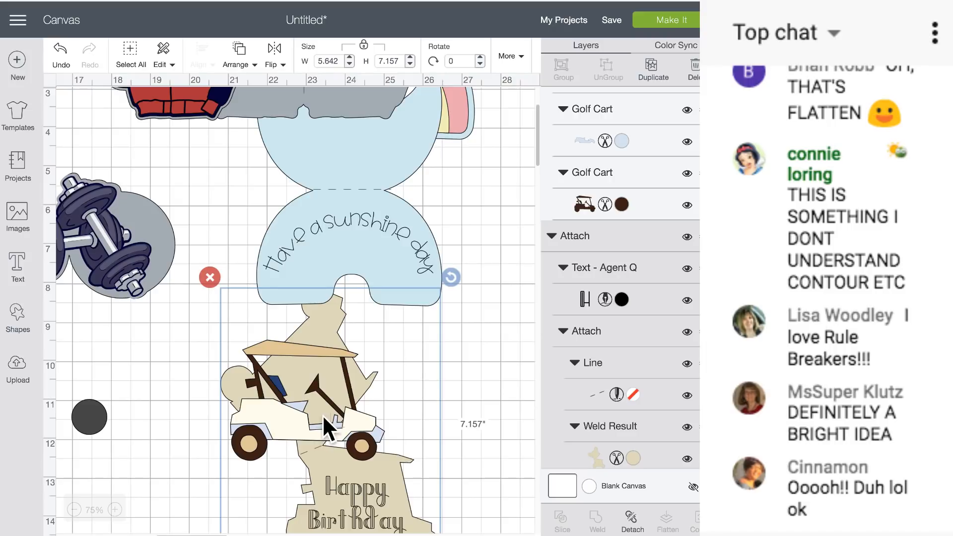
pyautogui.scroll(-5, 280, 417)
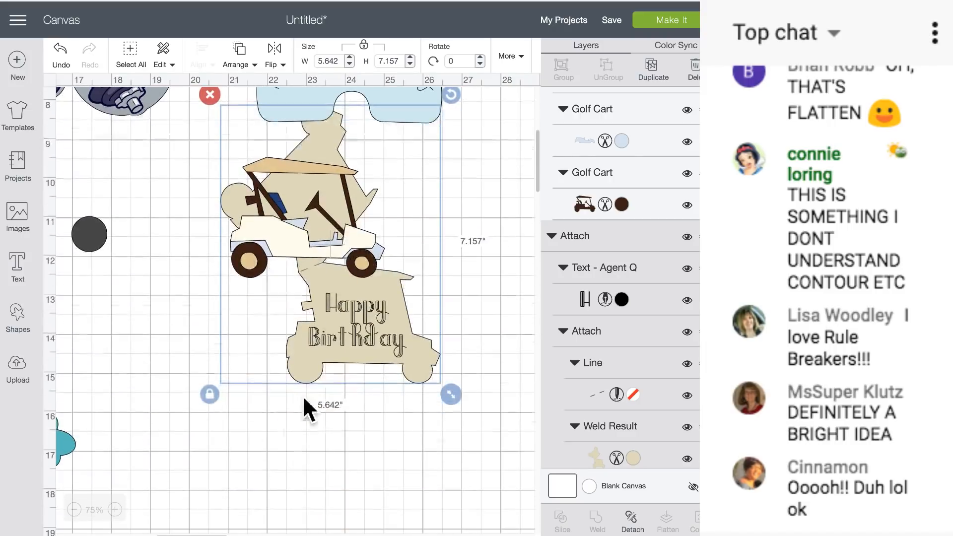
pyautogui.moveTo(267, 183); pyautogui.dragTo(310, 284)
pyautogui.click(319, 347)
pyautogui.click(480, 358)
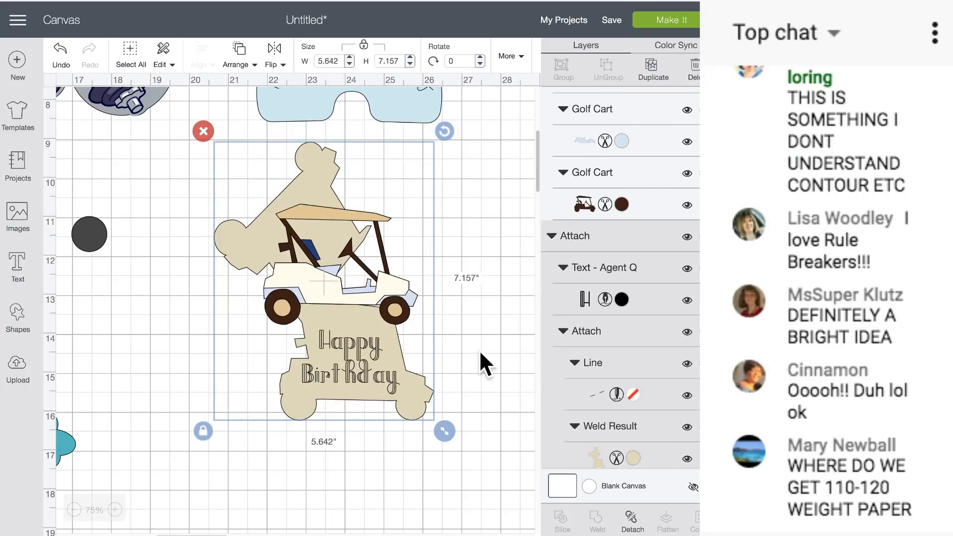
# Step: Group the golf cart with its card base and scale the group down to about 5.15 by 6.53 inches
pyautogui.moveTo(492, 323); pyautogui.dragTo(186, 207)
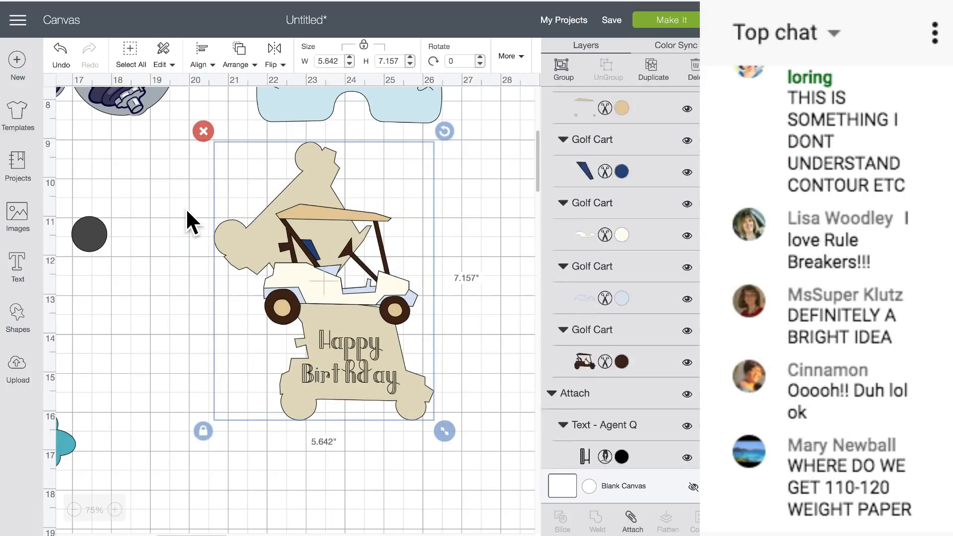
pyautogui.click(563, 69)
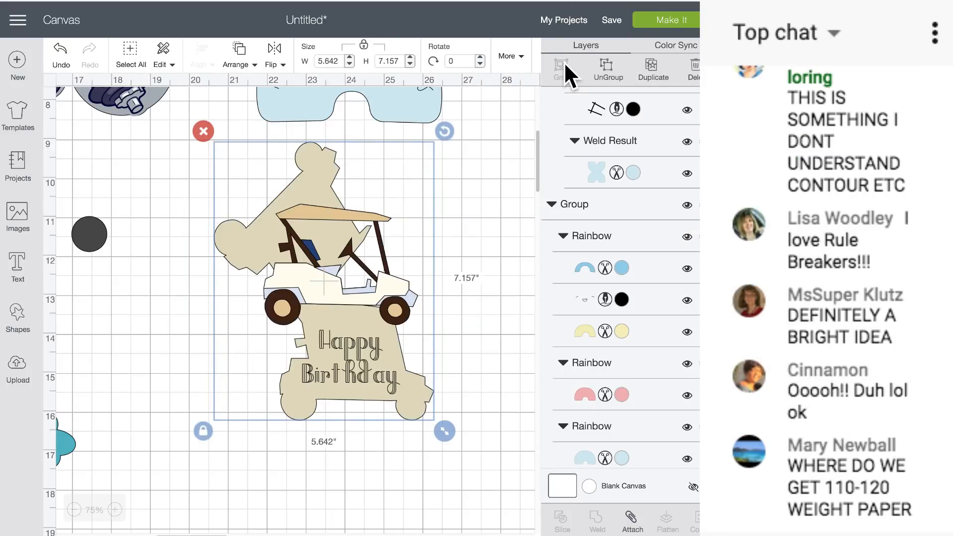
pyautogui.moveTo(447, 435); pyautogui.dragTo(425, 407)
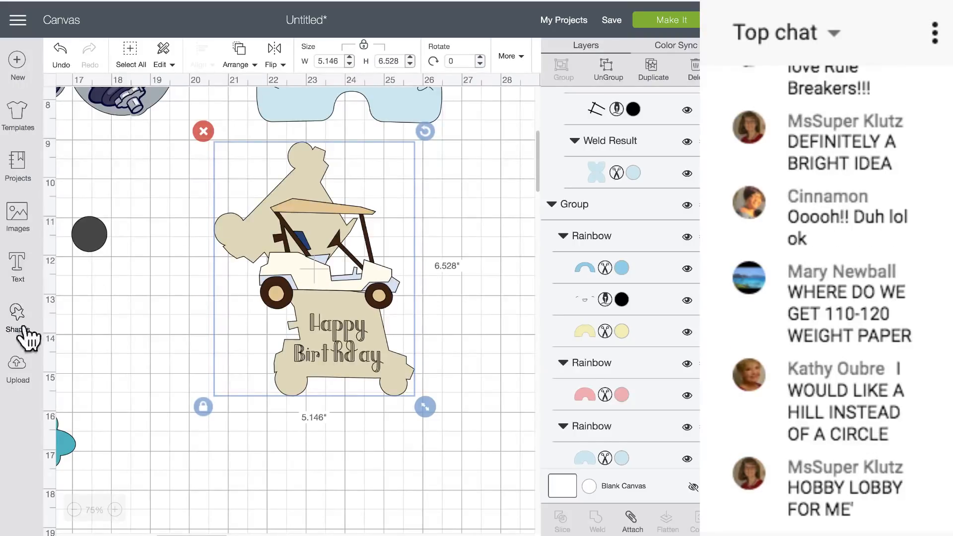
# Step: Insert a basic square shape onto the canvas
pyautogui.click(20, 226)
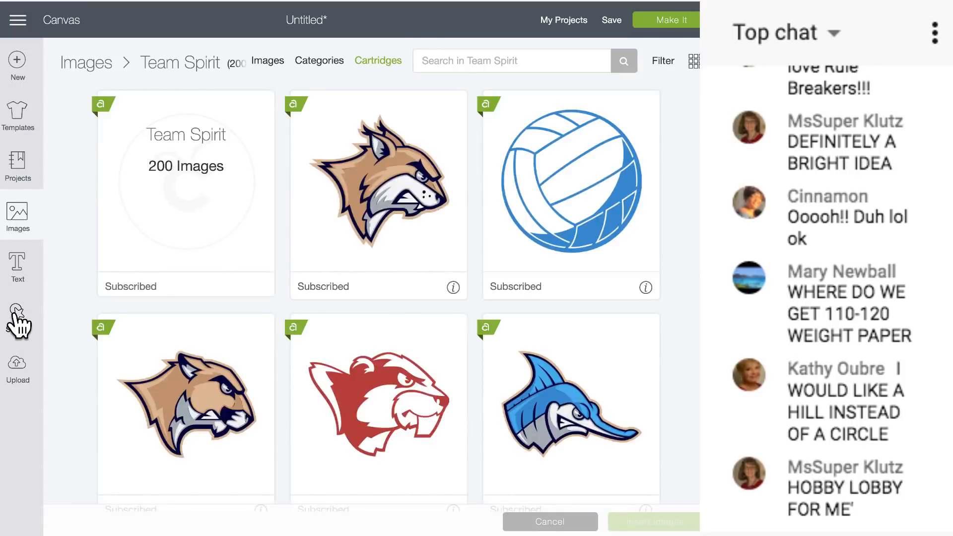
pyautogui.click(18, 318)
pyautogui.click(75, 221)
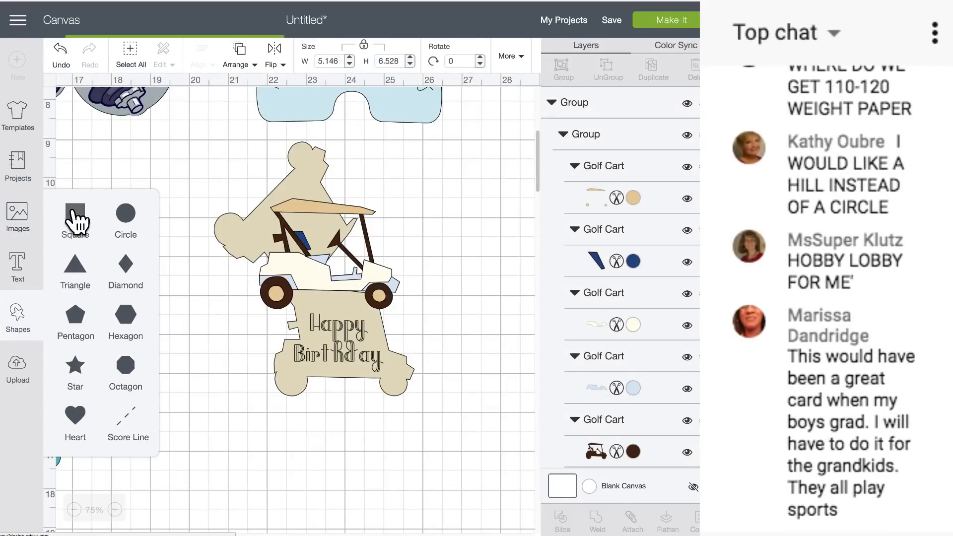
# Step: Ungroup the golf cart card, move the cart down onto the Happy Birthday panel and group both again
pyautogui.click(287, 267)
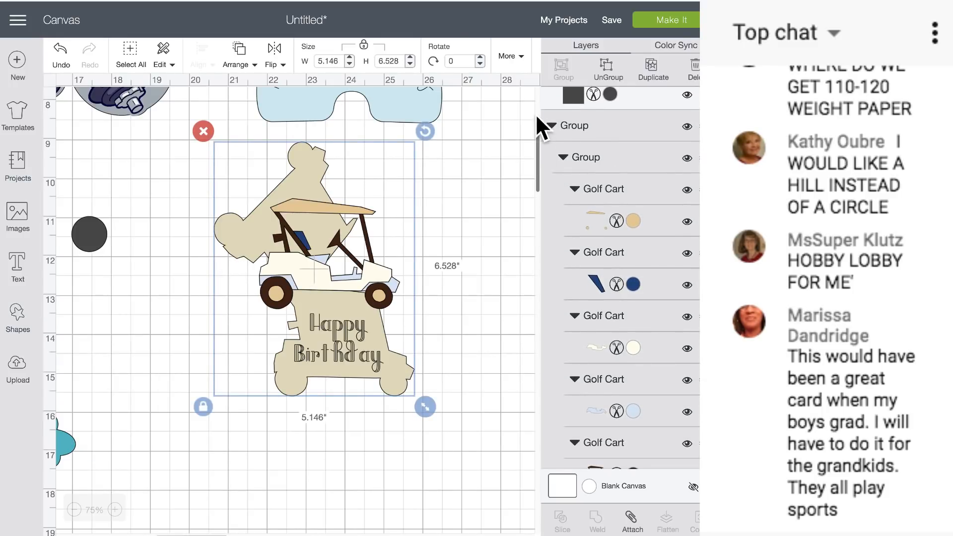
pyautogui.click(694, 69)
pyautogui.hotkey('ctrl', 'z')
pyautogui.moveTo(303, 265); pyautogui.dragTo(317, 352)
pyautogui.moveTo(404, 430); pyautogui.dragTo(235, 248)
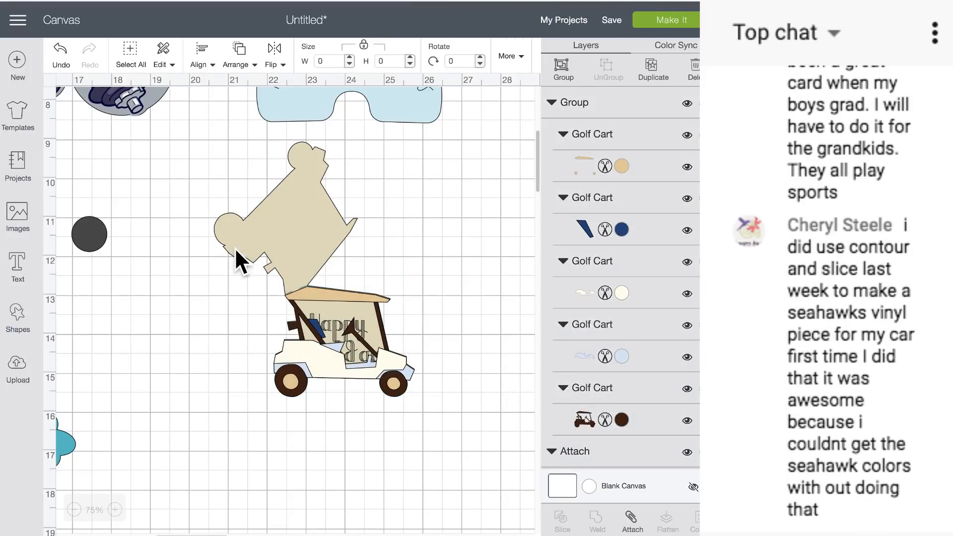
pyautogui.click(566, 72)
# Step: Move the dark square across the canvas to the golf cart card, below the light blue card
pyautogui.hscroll(-5, 95, 274)
pyautogui.hscroll(-8, 94, 269)
pyautogui.scroll(7, 95, 269)
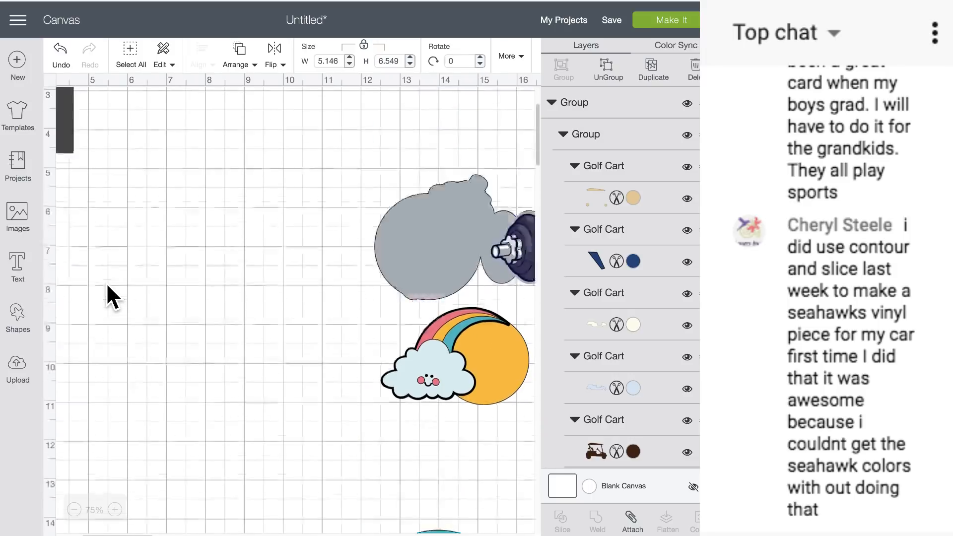
pyautogui.moveTo(69, 255); pyautogui.dragTo(504, 440)
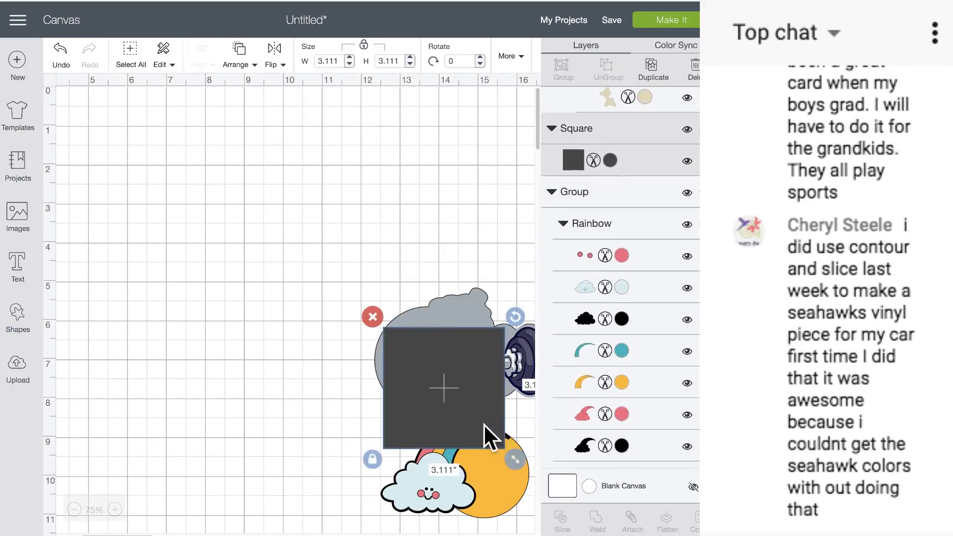
pyautogui.hscroll(8, 404, 426)
pyautogui.moveTo(162, 392); pyautogui.dragTo(450, 434)
pyautogui.hscroll(1, 449, 432)
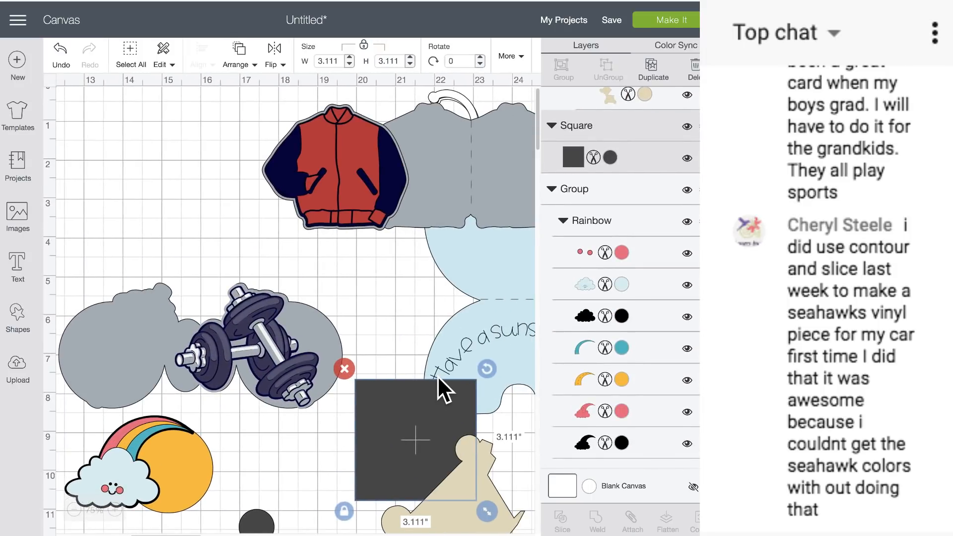
# Step: Move the dark square behind the golf cart and reshape it to about 3.54 by 2.91 inches to fit the cart
pyautogui.scroll(-5, 436, 375)
pyautogui.moveTo(391, 221); pyautogui.dragTo(266, 255)
pyautogui.moveTo(415, 205); pyautogui.dragTo(389, 457)
pyautogui.scroll(-2, 389, 457)
pyautogui.moveTo(461, 428); pyautogui.dragTo(472, 428)
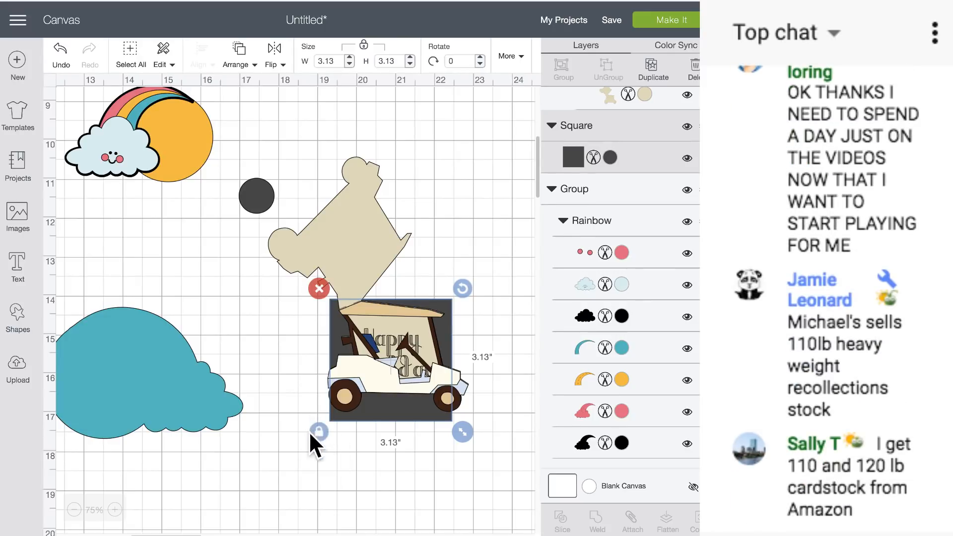
pyautogui.moveTo(458, 425); pyautogui.dragTo(475, 420)
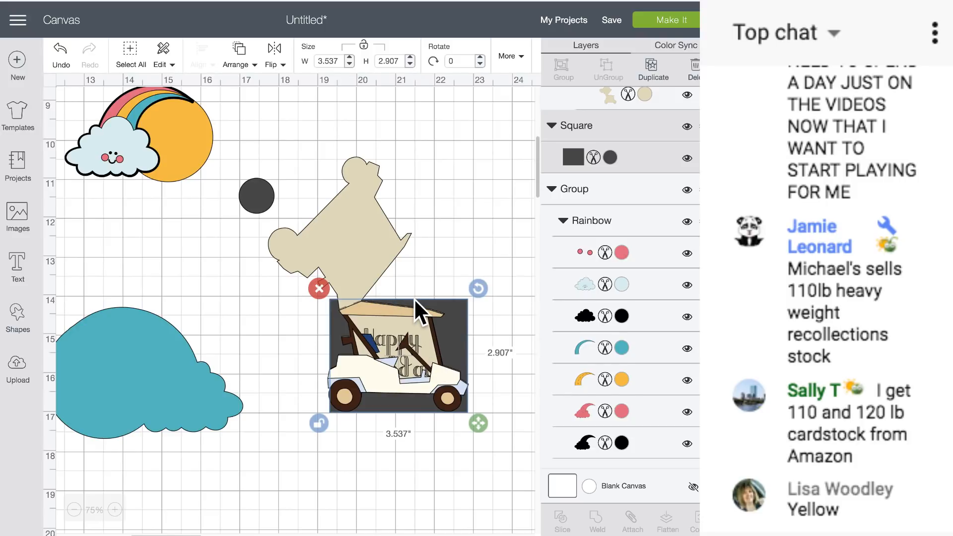
# Step: Shift the golf cart card slightly to the right and widen the dark rectangle behind it to about 3.63 inches
pyautogui.click(437, 300)
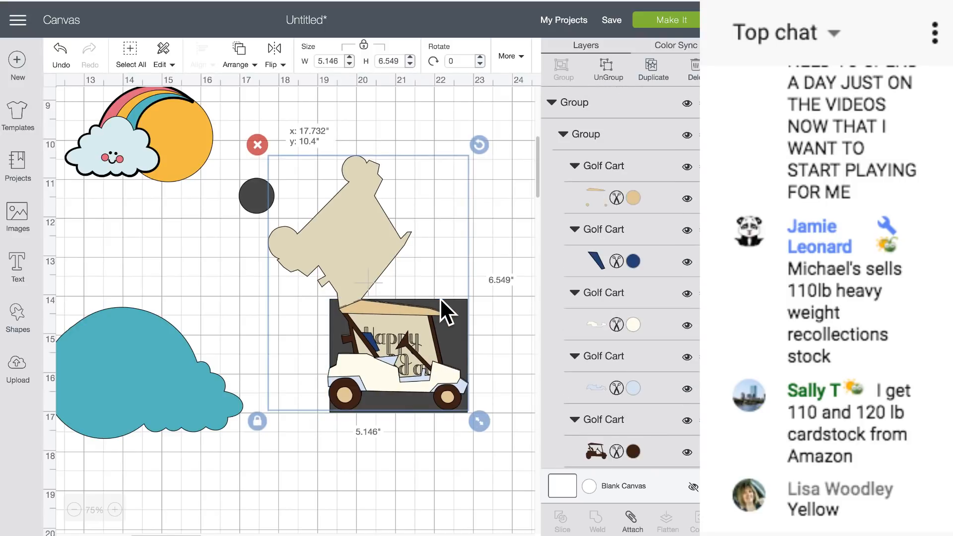
pyautogui.moveTo(440, 296); pyautogui.dragTo(443, 298)
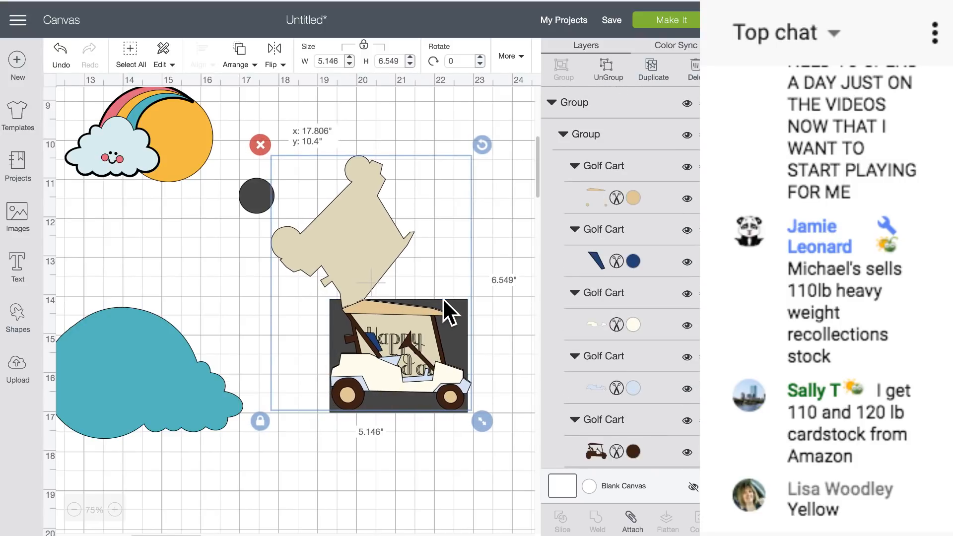
pyautogui.click(464, 417)
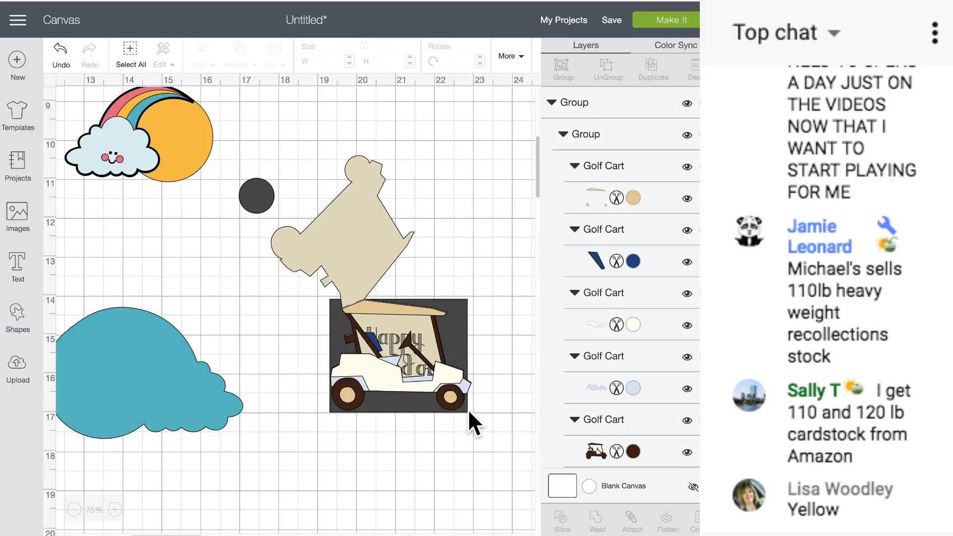
pyautogui.click(468, 410)
pyautogui.moveTo(476, 421); pyautogui.dragTo(481, 422)
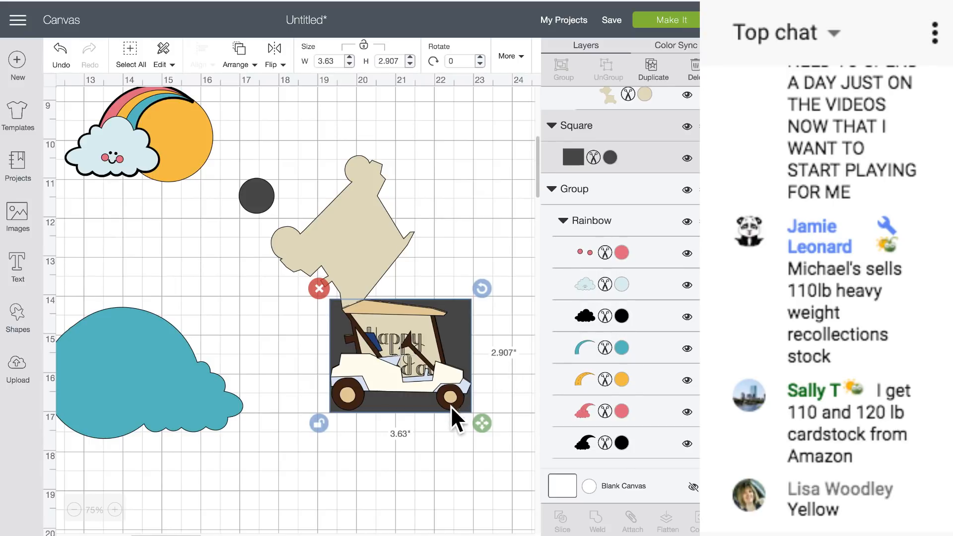
# Step: Select the golf cart card together with the dark rectangle and enlarge both to about 8.14 by 10.19 inches overall
pyautogui.click(434, 451)
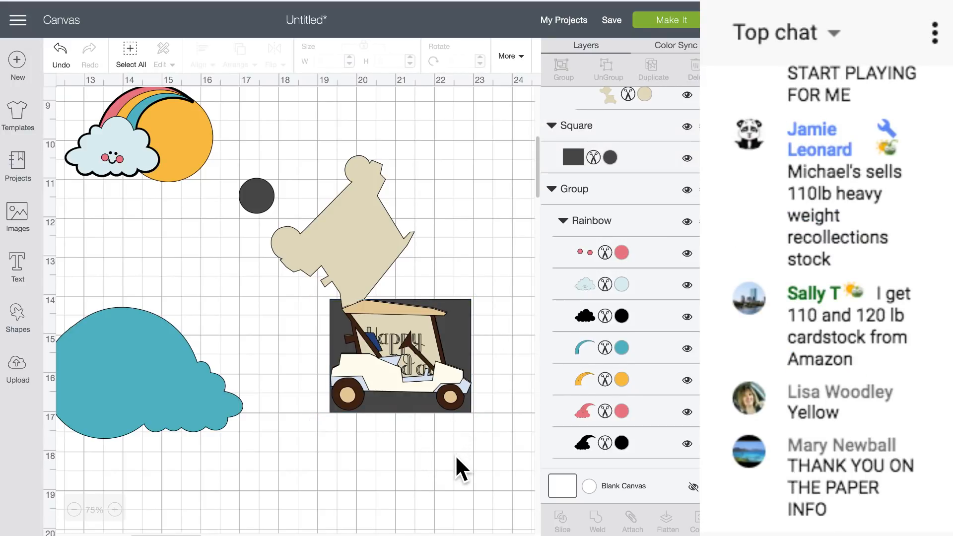
pyautogui.moveTo(459, 464); pyautogui.dragTo(331, 254)
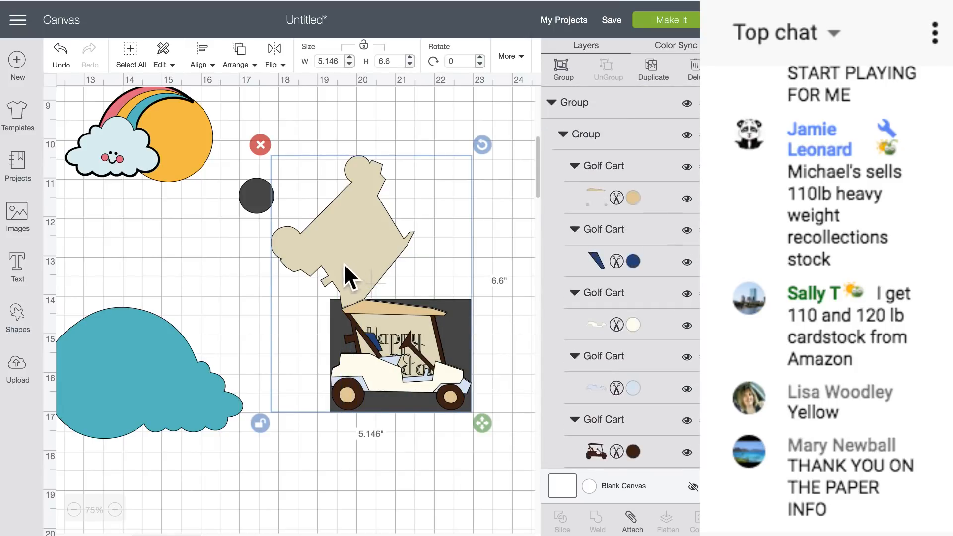
pyautogui.hscroll(5, 356, 295)
pyautogui.hscroll(1, 358, 298)
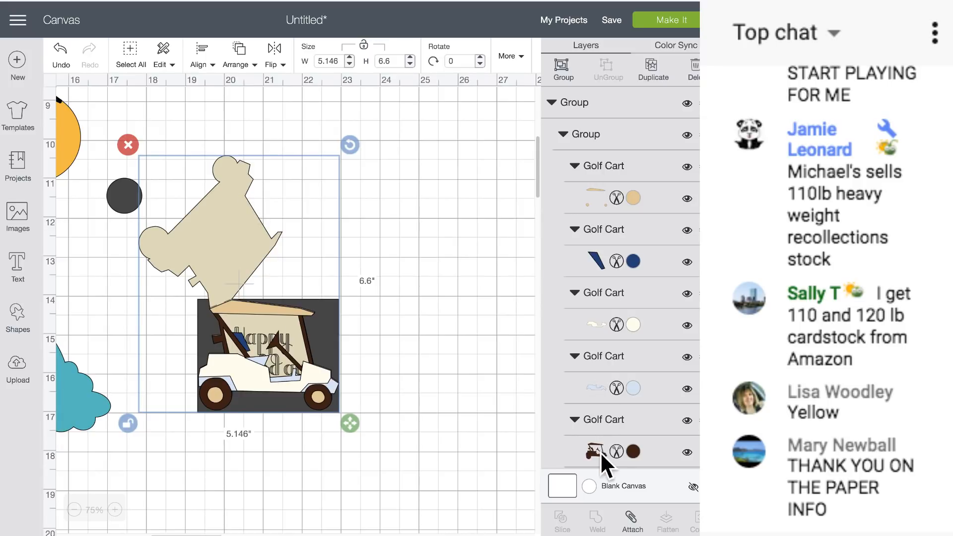
pyautogui.moveTo(356, 421); pyautogui.dragTo(412, 478)
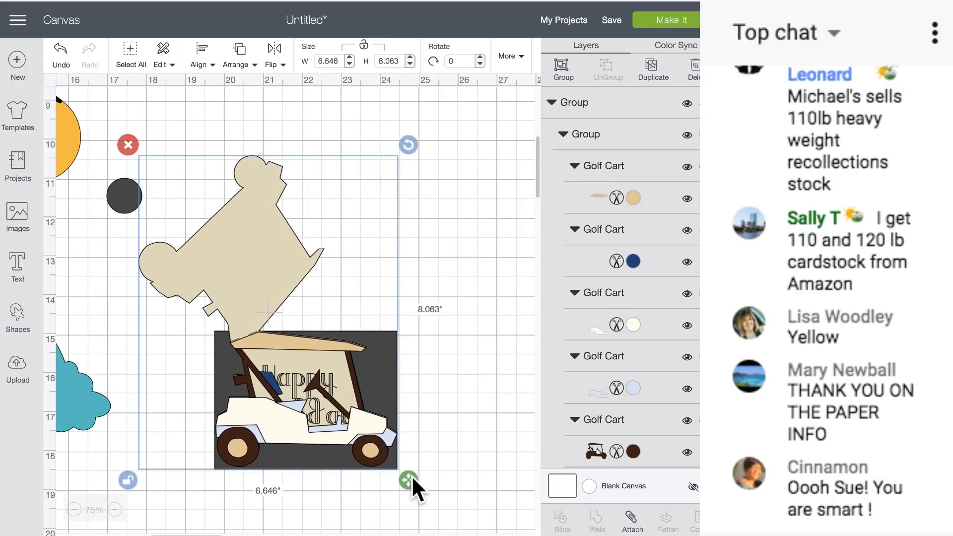
pyautogui.scroll(-3, 412, 475)
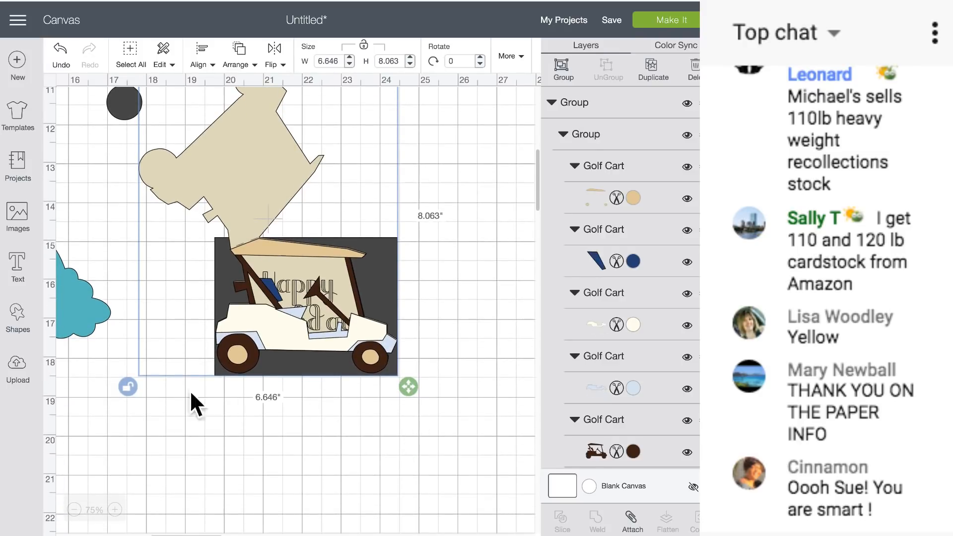
pyautogui.moveTo(407, 386); pyautogui.dragTo(458, 470)
pyautogui.click(130, 386)
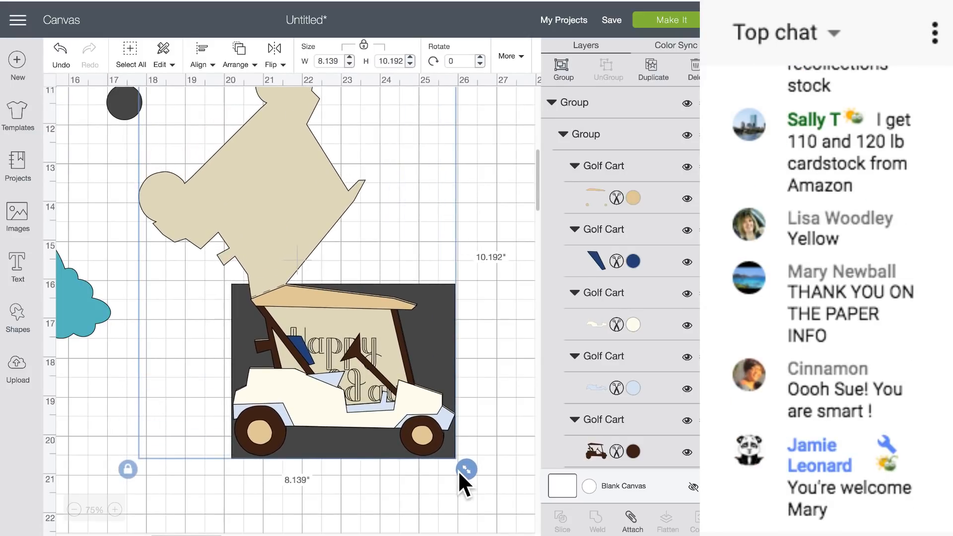
pyautogui.scroll(-1, 458, 472)
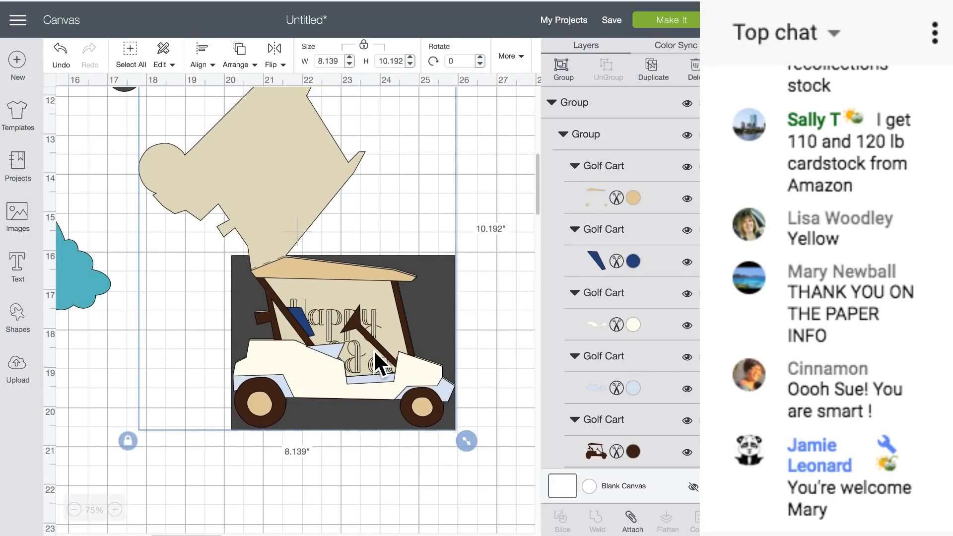
# Step: Check the dark rectangle's own size and enlarge it together with the golf cart card to about 8.53 by 10.45 inches overall
pyautogui.click(370, 454)
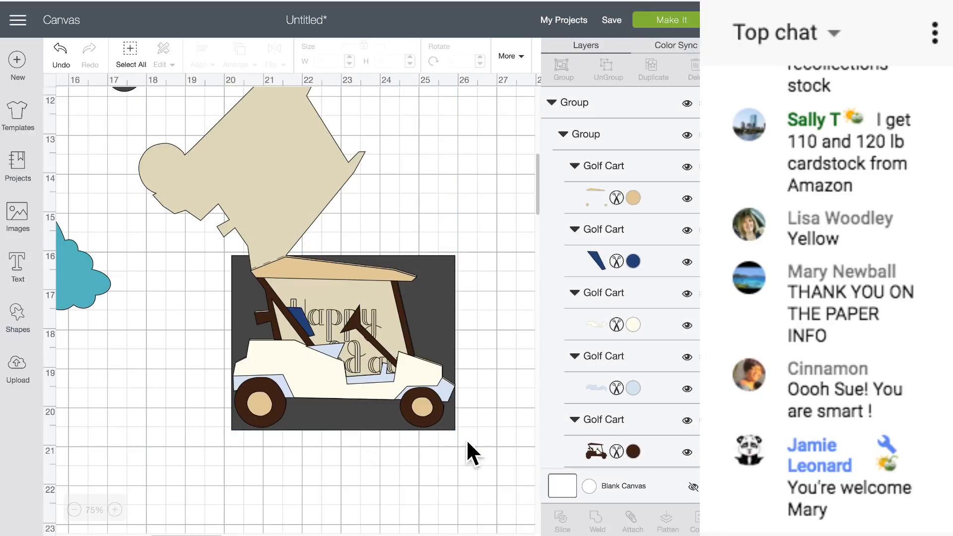
pyautogui.click(448, 303)
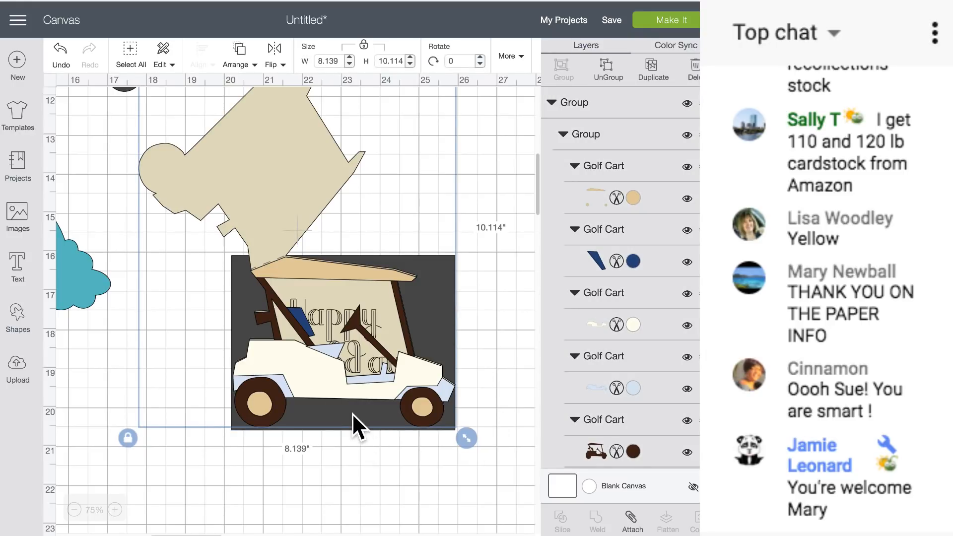
pyautogui.click(342, 433)
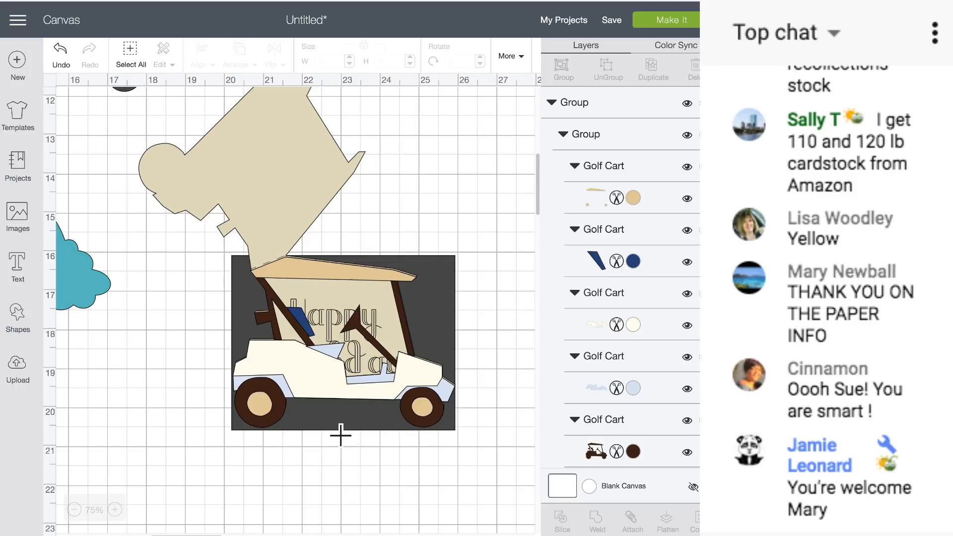
pyautogui.click(340, 427)
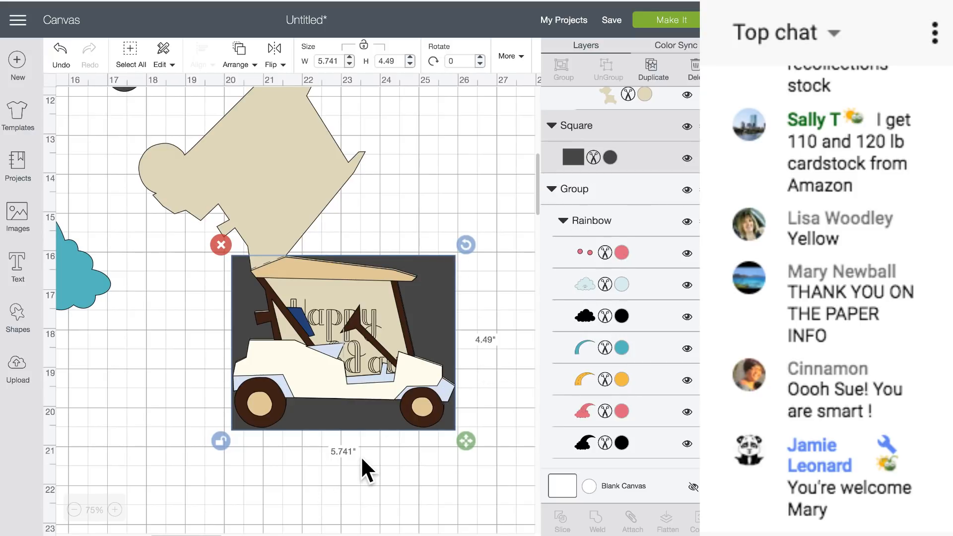
pyautogui.moveTo(422, 499); pyautogui.dragTo(351, 344)
pyautogui.moveTo(468, 438); pyautogui.dragTo(481, 457)
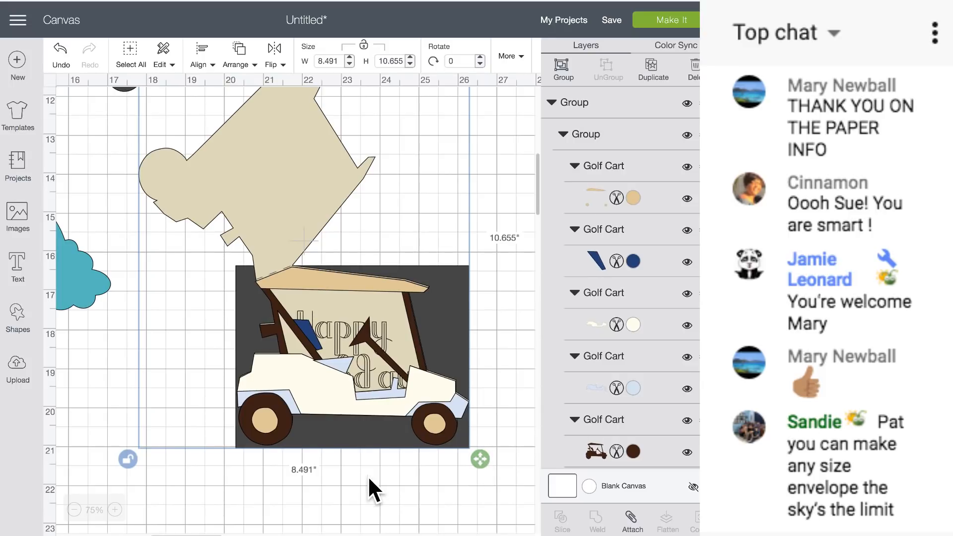
pyautogui.click(461, 453)
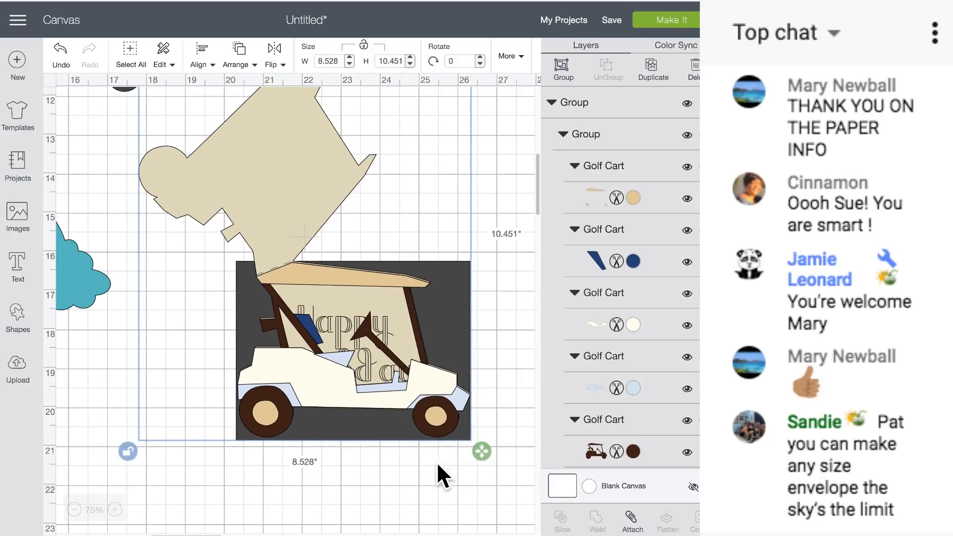
# Step: Nudge the golf cart card up slightly and slide the dark rectangle a little to the left behind it
pyautogui.click(468, 437)
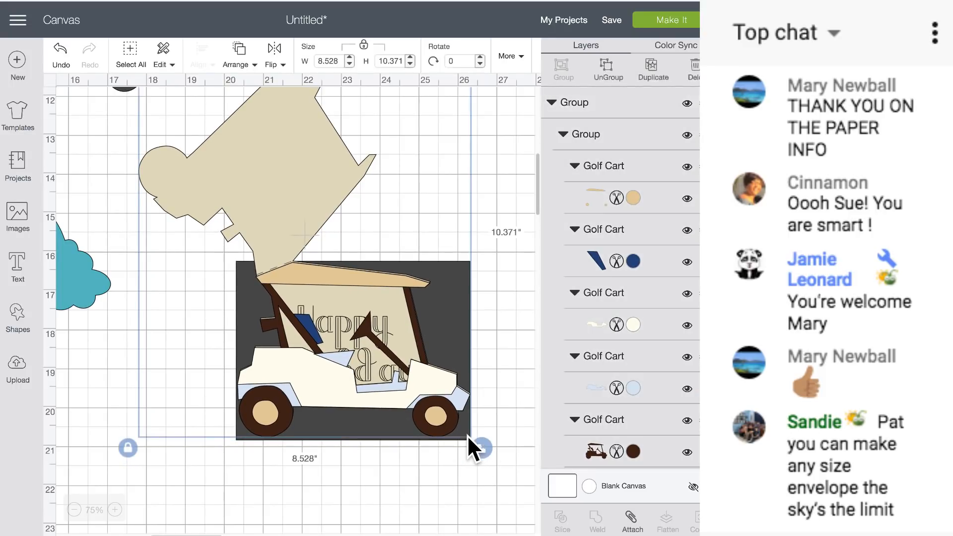
pyautogui.click(435, 441)
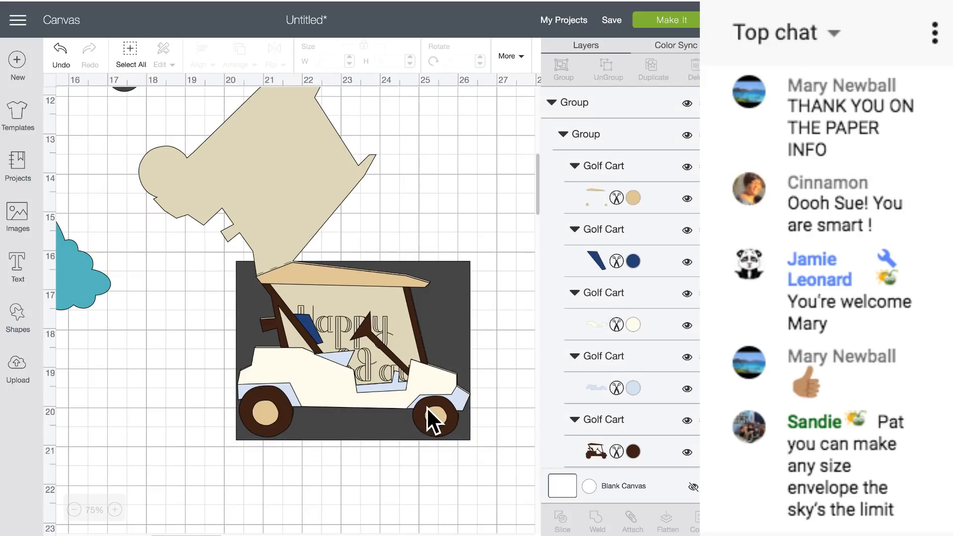
pyautogui.moveTo(427, 406); pyautogui.dragTo(424, 393)
pyautogui.click(404, 433)
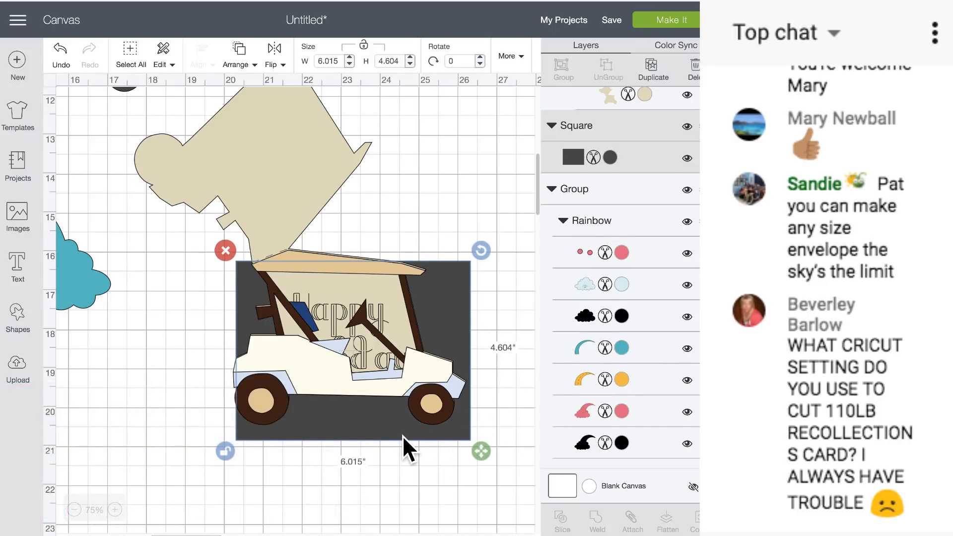
pyautogui.hscroll(-3, 402, 434)
pyautogui.moveTo(411, 426); pyautogui.dragTo(390, 429)
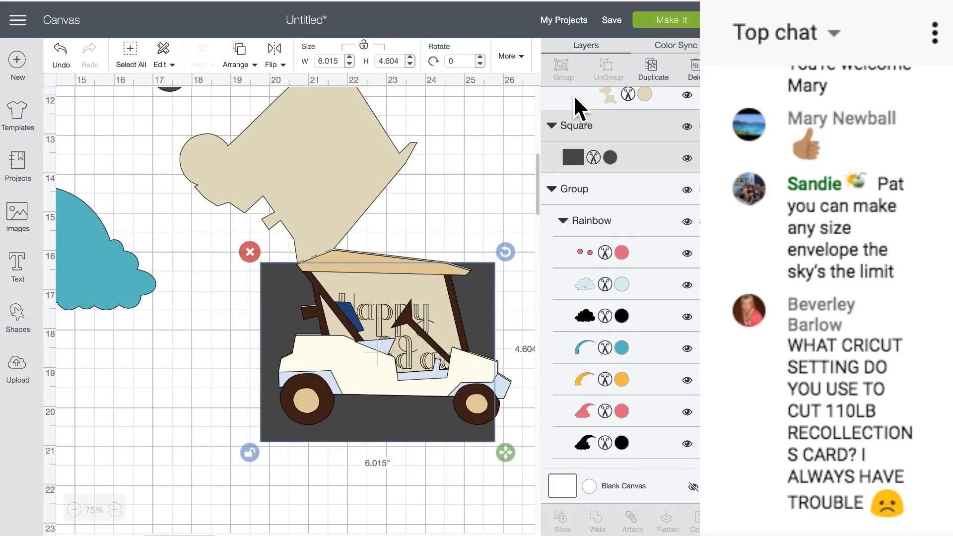
# Step: Duplicate the dark rectangle and move the copy to the empty canvas area left of the teal cloud card
pyautogui.click(645, 75)
pyautogui.moveTo(484, 357); pyautogui.dragTo(78, 250)
pyautogui.hscroll(-10, 195, 249)
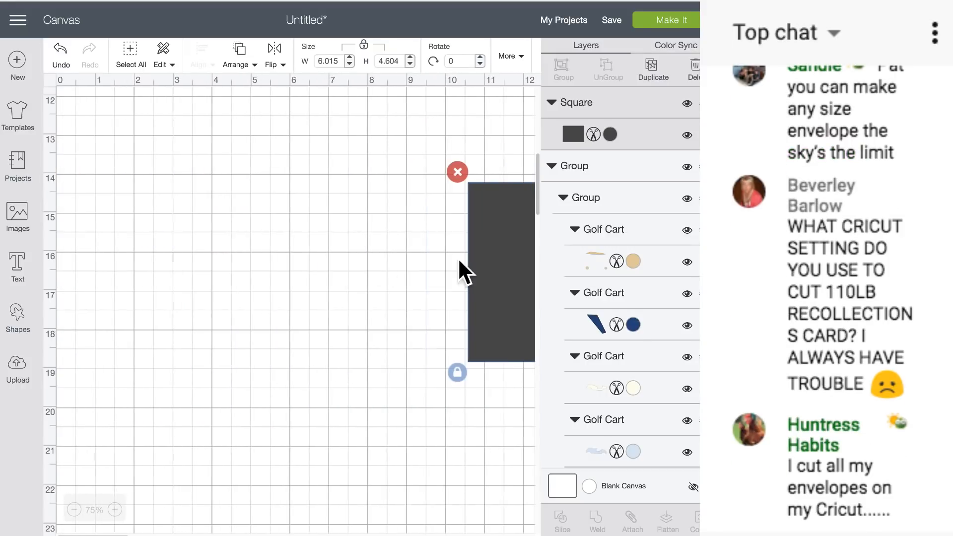
pyautogui.moveTo(490, 251); pyautogui.dragTo(131, 236)
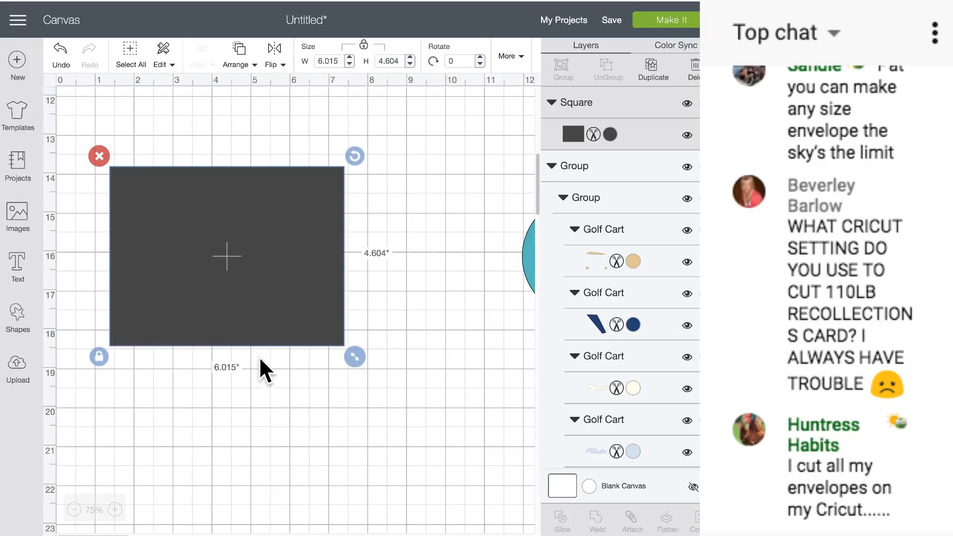
pyautogui.scroll(1, 258, 353)
pyautogui.moveTo(259, 282); pyautogui.dragTo(294, 341)
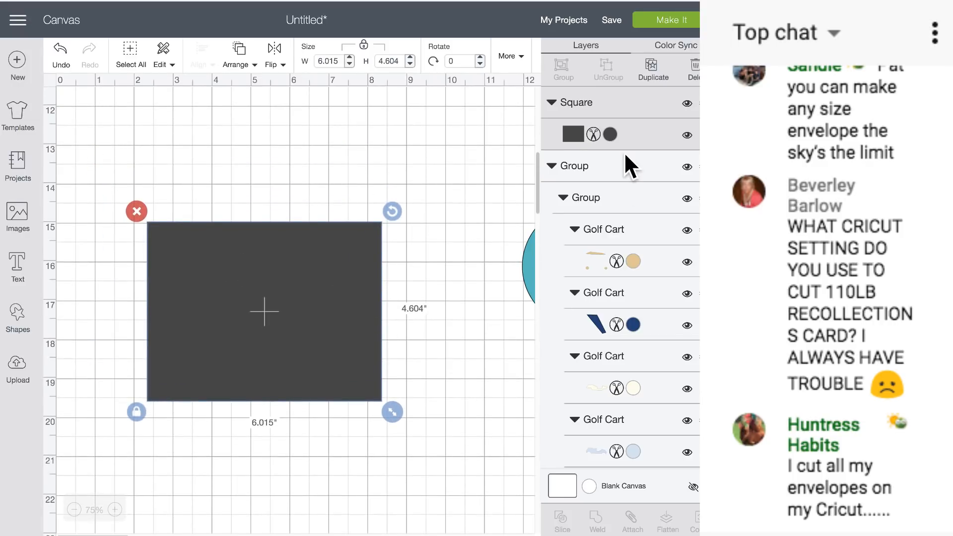
# Step: Recolor the copied rectangle with the light green from the project colors
pyautogui.click(612, 132)
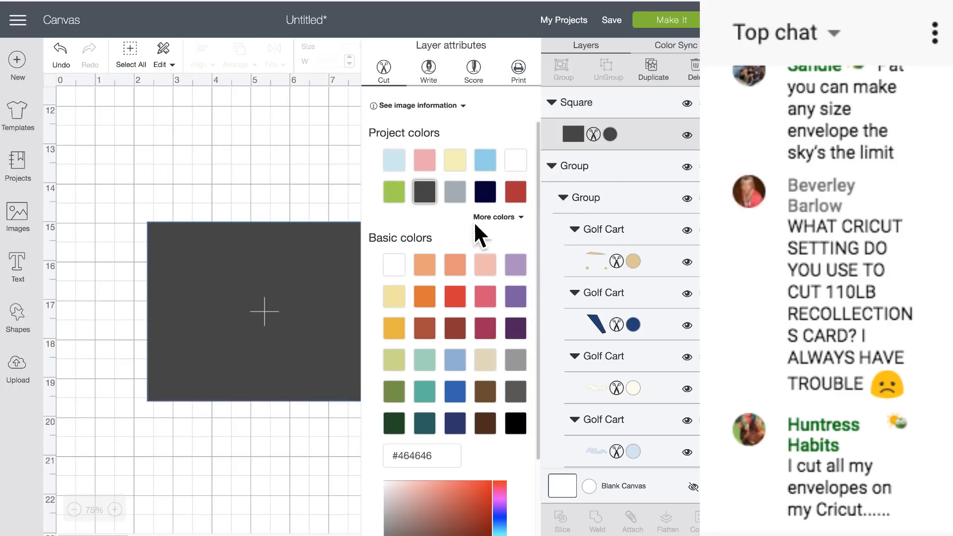
pyautogui.click(395, 194)
pyautogui.click(318, 191)
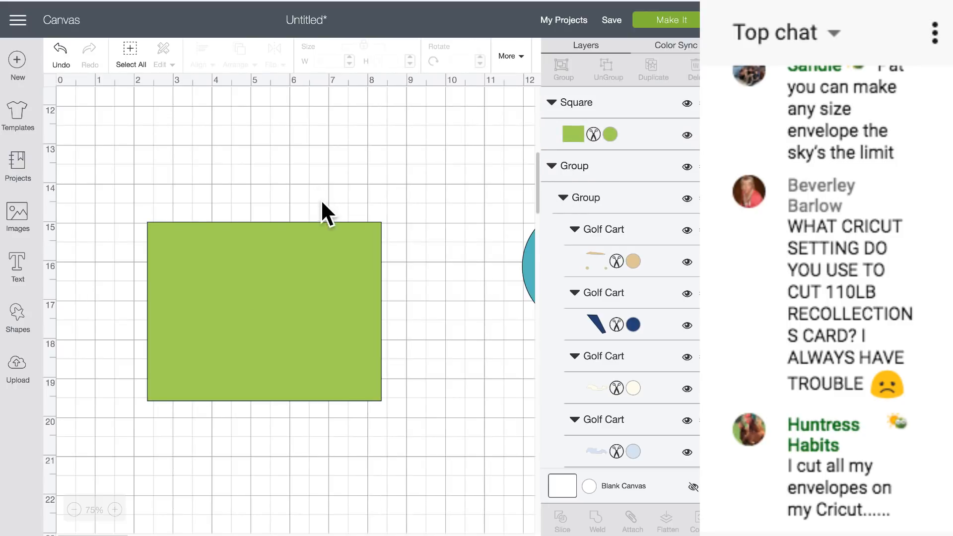
# Step: Insert an octagon shape and move the green rectangle up the canvas to just below it
pyautogui.click(17, 315)
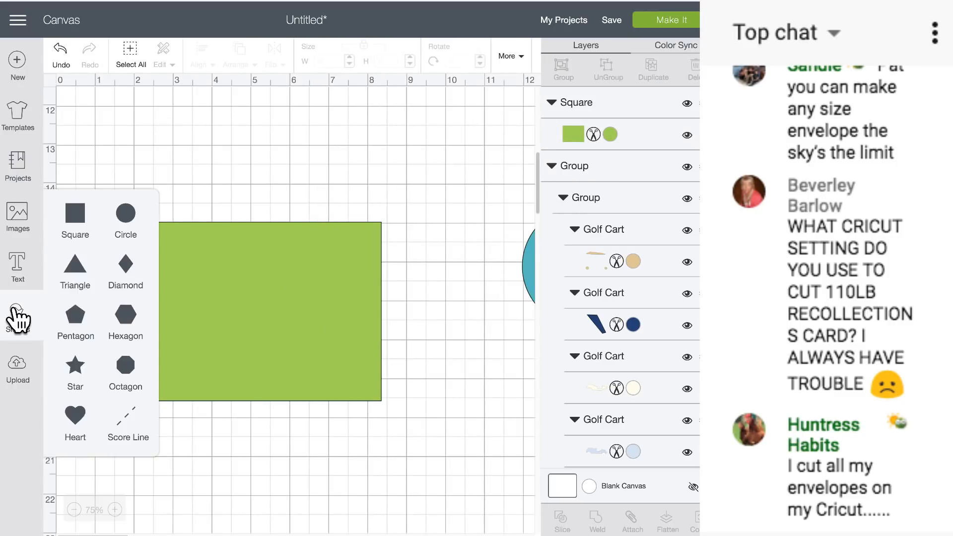
pyautogui.click(133, 366)
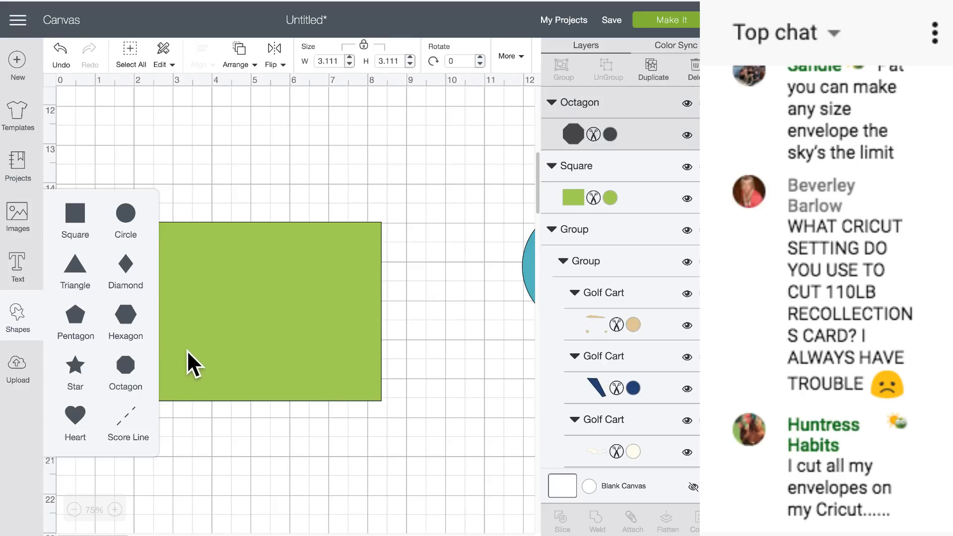
pyautogui.click(203, 337)
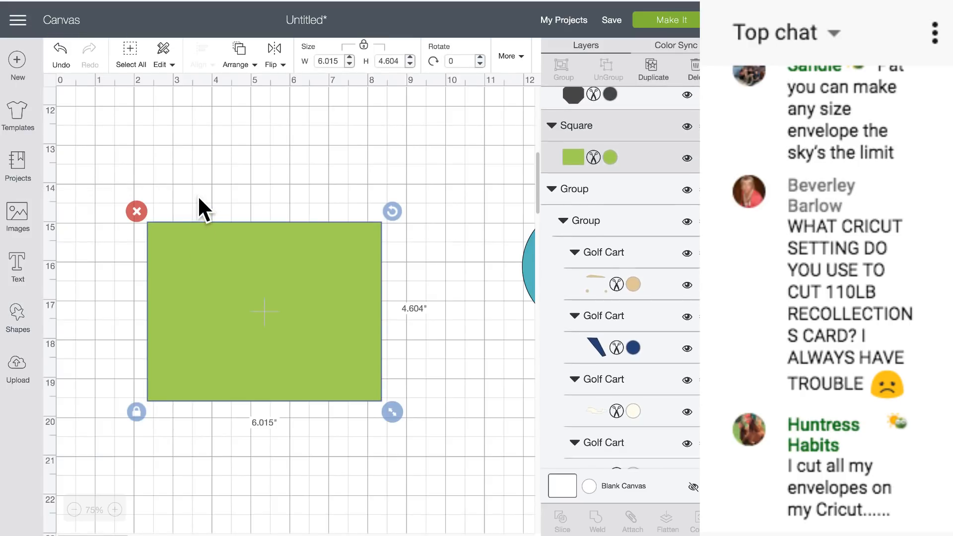
pyautogui.scroll(5, 197, 195)
pyautogui.scroll(2, 198, 195)
pyautogui.scroll(-1, 257, 359)
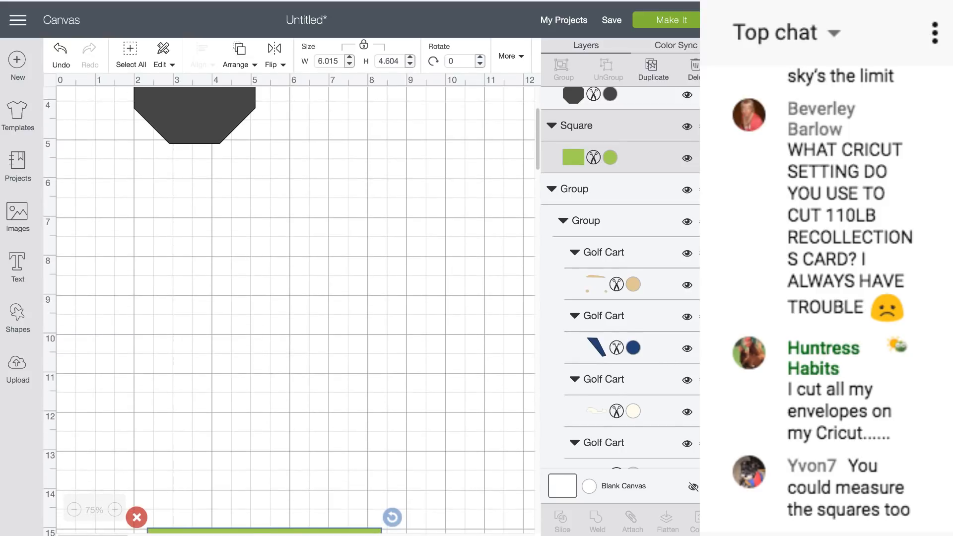
pyautogui.moveTo(252, 532); pyautogui.dragTo(217, 203)
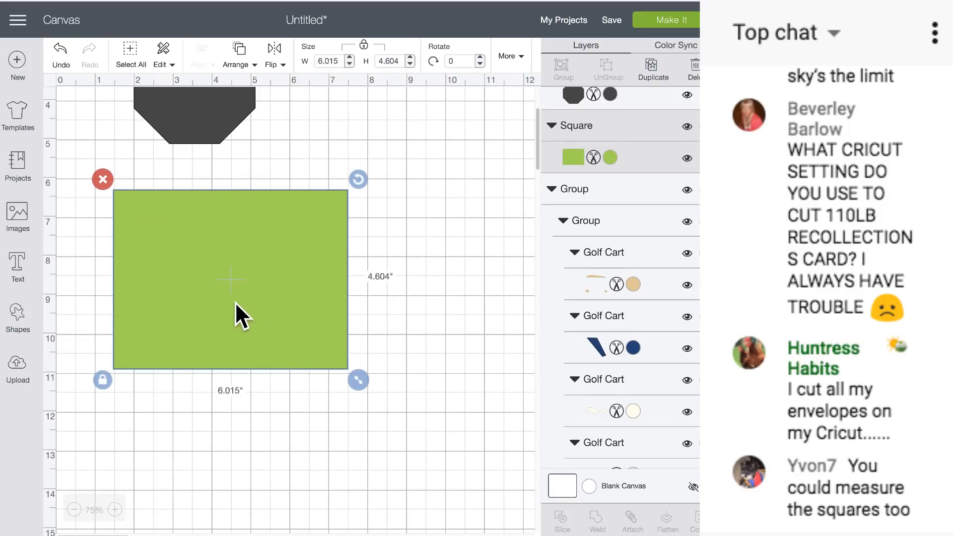
# Step: Place the octagon over the green rectangle's right end, unlock its proportions and stretch it to about 3.20 by 4.61 inches
pyautogui.moveTo(191, 140); pyautogui.dragTo(337, 273)
pyautogui.click(272, 323)
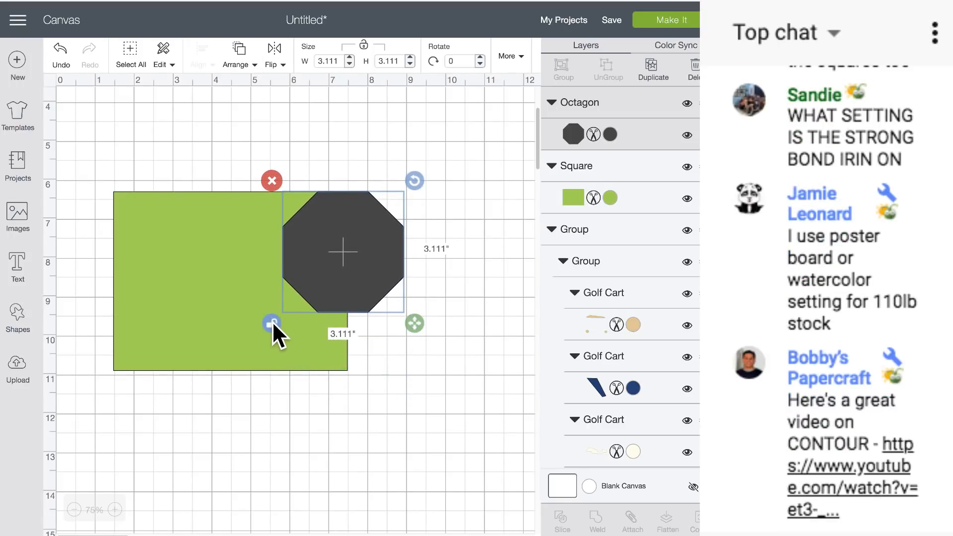
pyautogui.moveTo(415, 339); pyautogui.dragTo(416, 380)
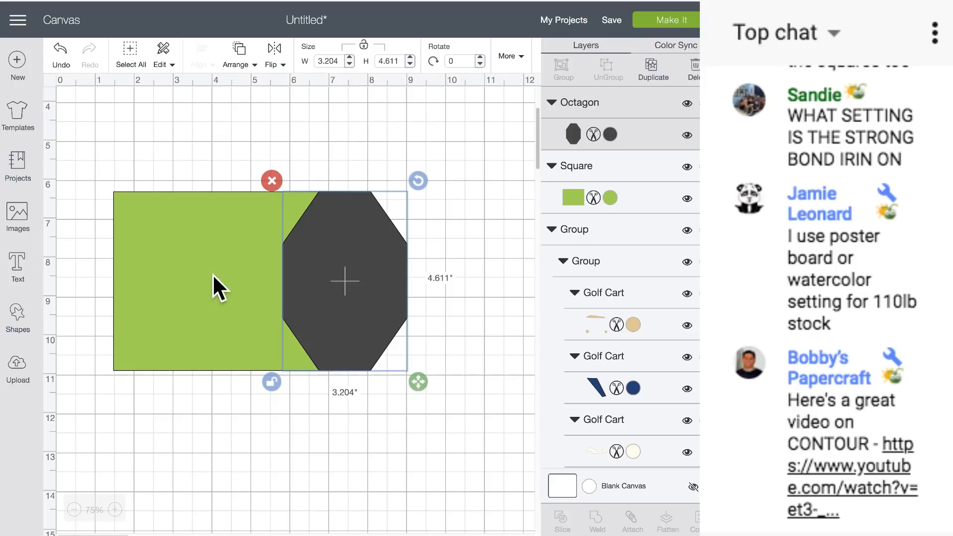
# Step: Set the octagon's height to 4.604 inches to match the green rectangle and nudge it slightly right
pyautogui.click(194, 278)
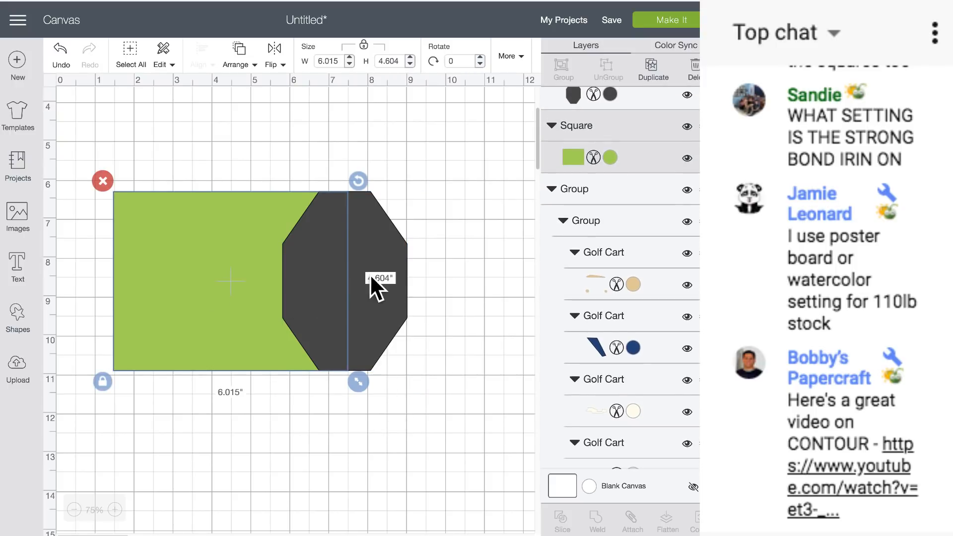
pyautogui.click(391, 297)
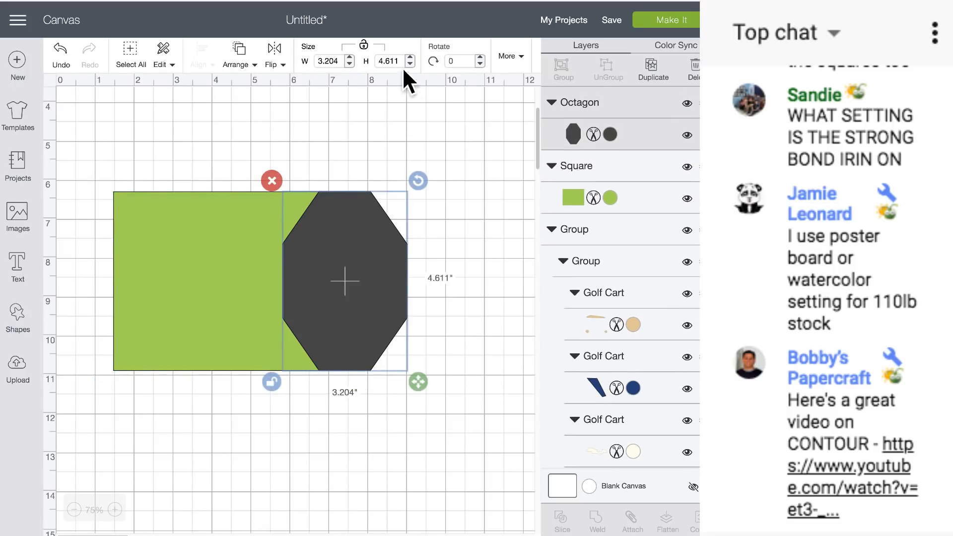
pyautogui.moveTo(396, 61); pyautogui.dragTo(377, 60)
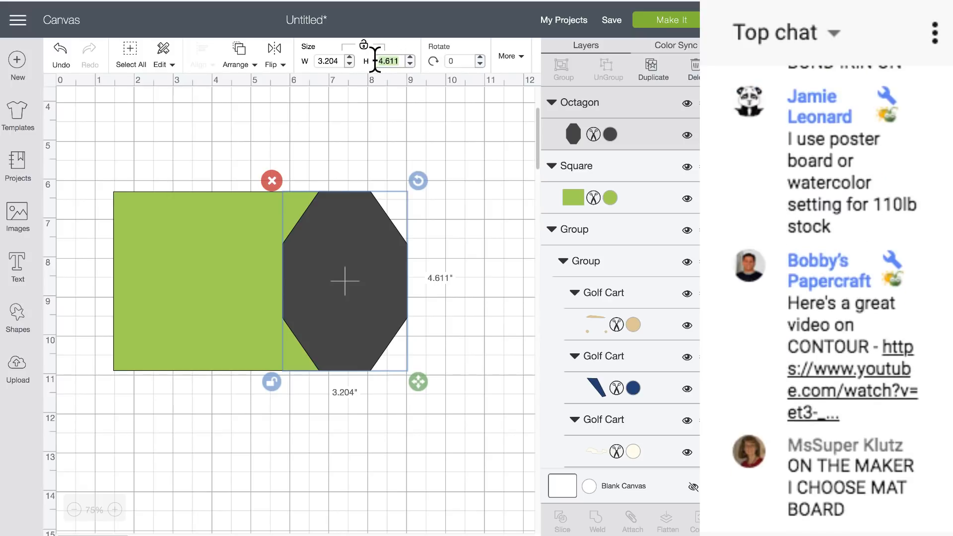
pyautogui.write('4.604')
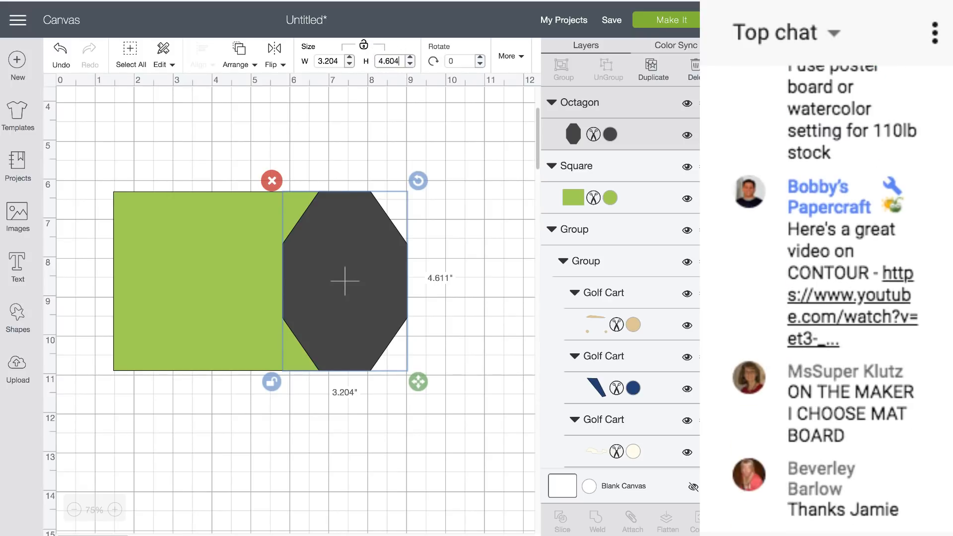
pyautogui.press('Return')
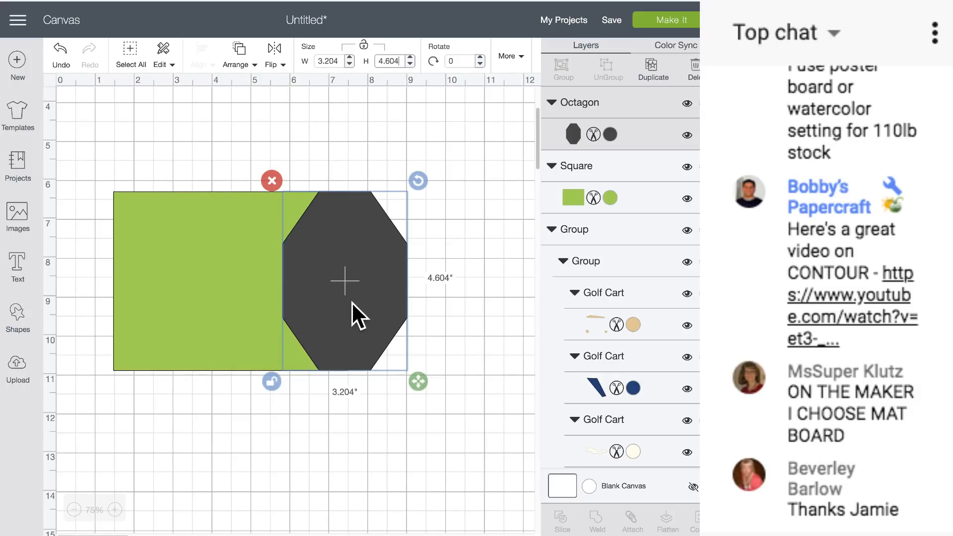
pyautogui.moveTo(371, 276); pyautogui.dragTo(373, 276)
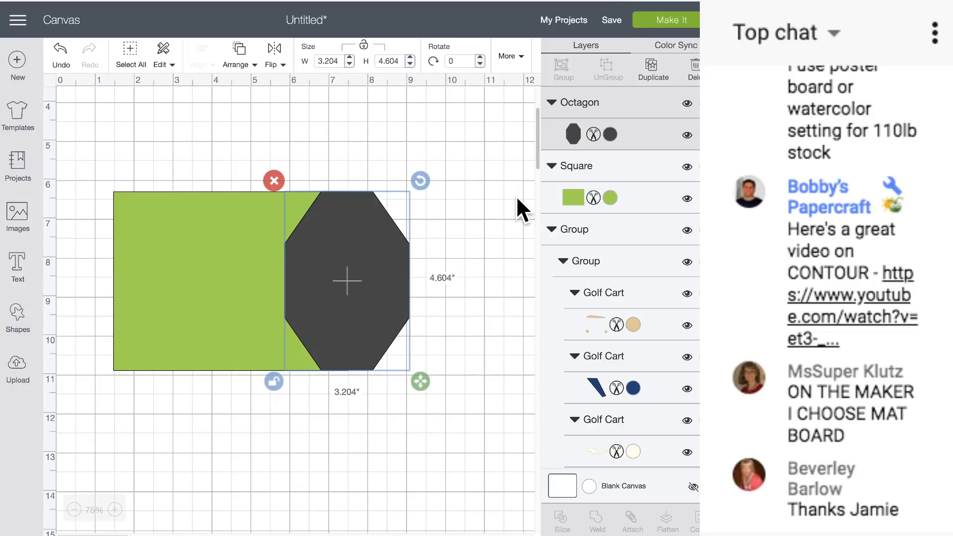
# Step: Duplicate the octagon, rotate the copy to 270 degrees over the green rectangle's lower edge, and move the original away to the upper right
pyautogui.click(654, 69)
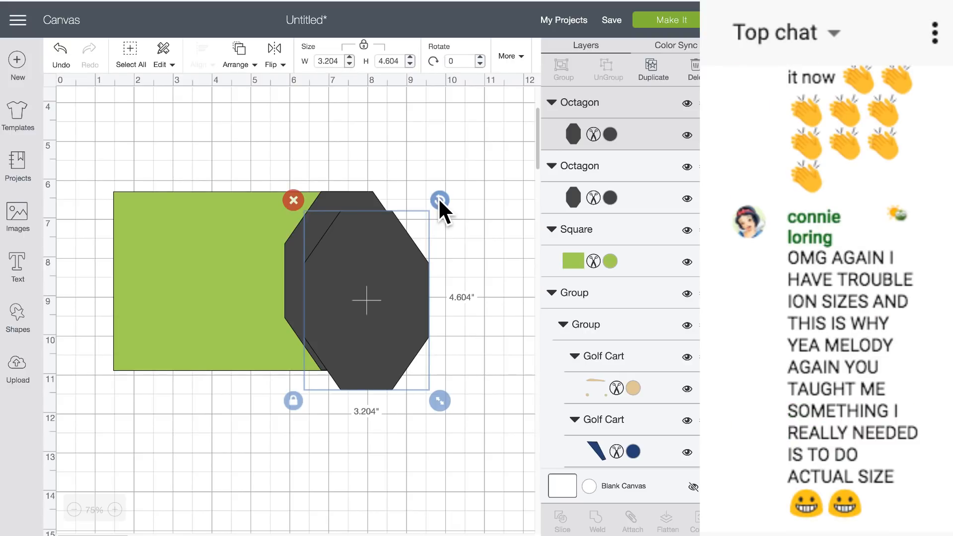
pyautogui.moveTo(439, 197); pyautogui.dragTo(202, 206)
pyautogui.moveTo(319, 268); pyautogui.dragTo(182, 358)
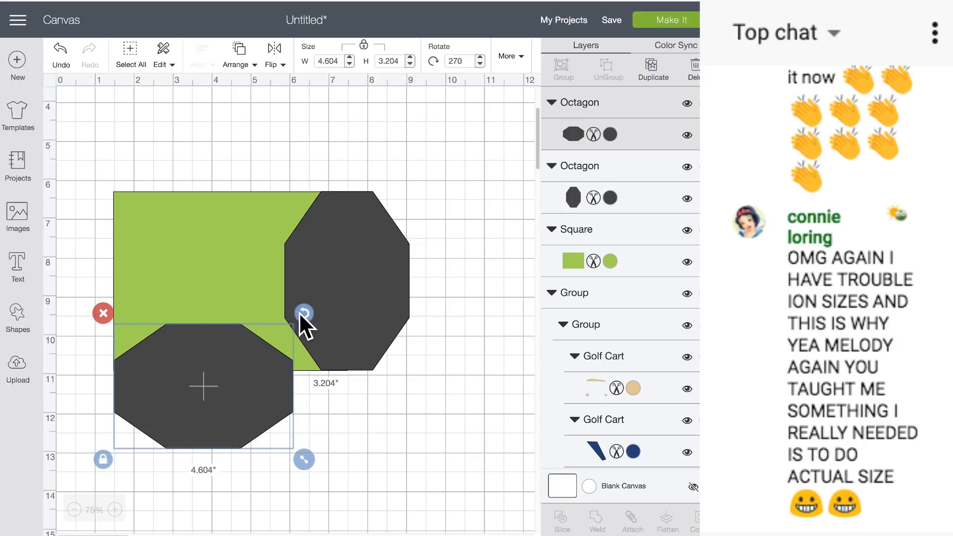
pyautogui.moveTo(304, 313); pyautogui.dragTo(360, 374)
pyautogui.moveTo(366, 329); pyautogui.dragTo(362, 291)
pyautogui.moveTo(376, 249); pyautogui.dragTo(449, 170)
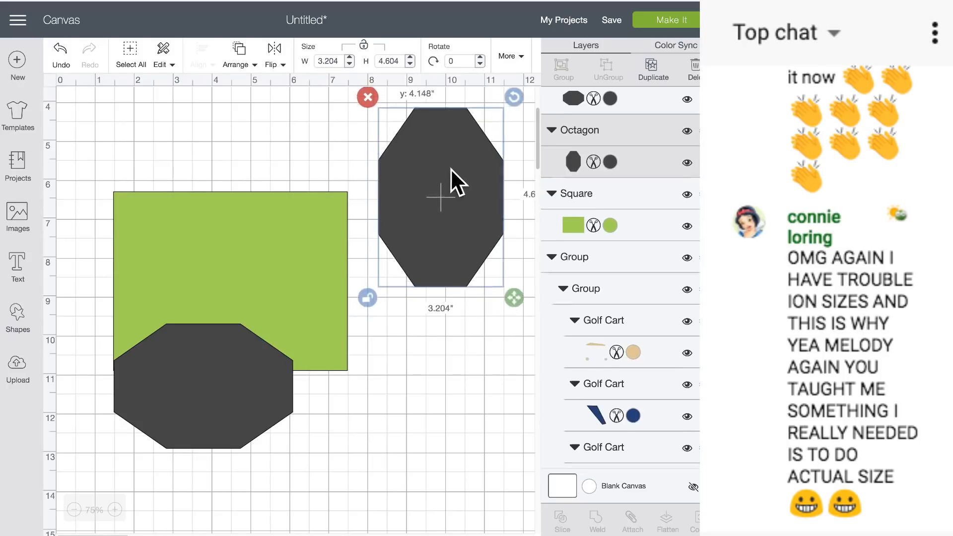
# Step: Try stretching the rotated octagon to about 6.01 by 4.29 inches across the green rectangle's lower edge, and delete it
pyautogui.click(237, 435)
pyautogui.moveTo(304, 457); pyautogui.dragTo(354, 457)
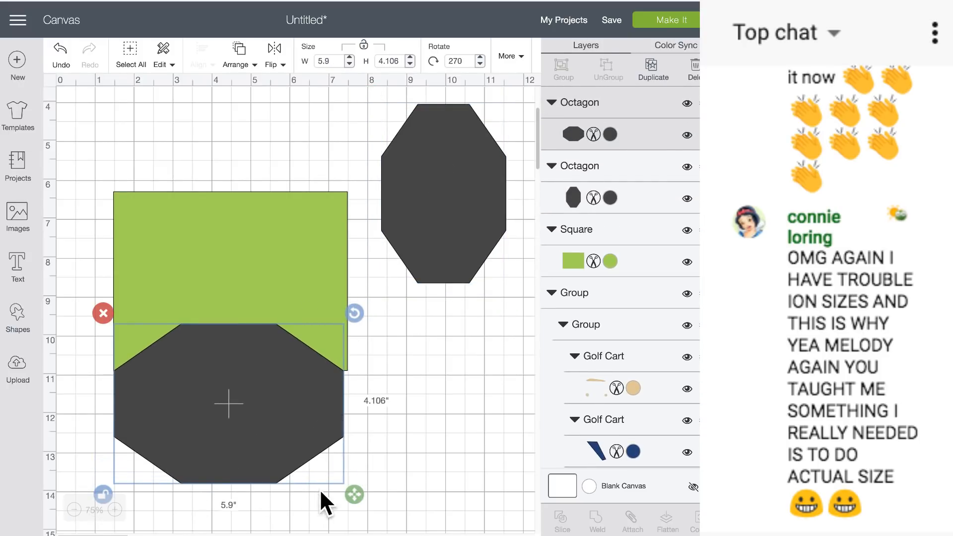
pyautogui.moveTo(350, 490)
pyautogui.mouseDown()
pyautogui.moveTo(354, 480)
pyautogui.moveTo(356, 494)
pyautogui.mouseUp()
pyautogui.moveTo(301, 455); pyautogui.dragTo(283, 438)
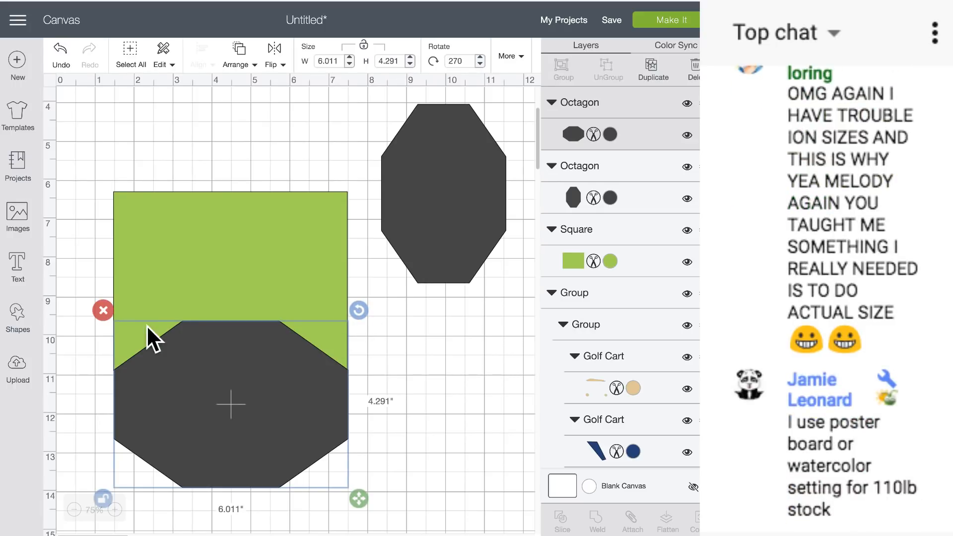
pyautogui.click(103, 310)
# Step: Move the remaining octagon beside the green rectangle, insert a square and enlarge it over the octagon
pyautogui.moveTo(447, 201); pyautogui.dragTo(421, 247)
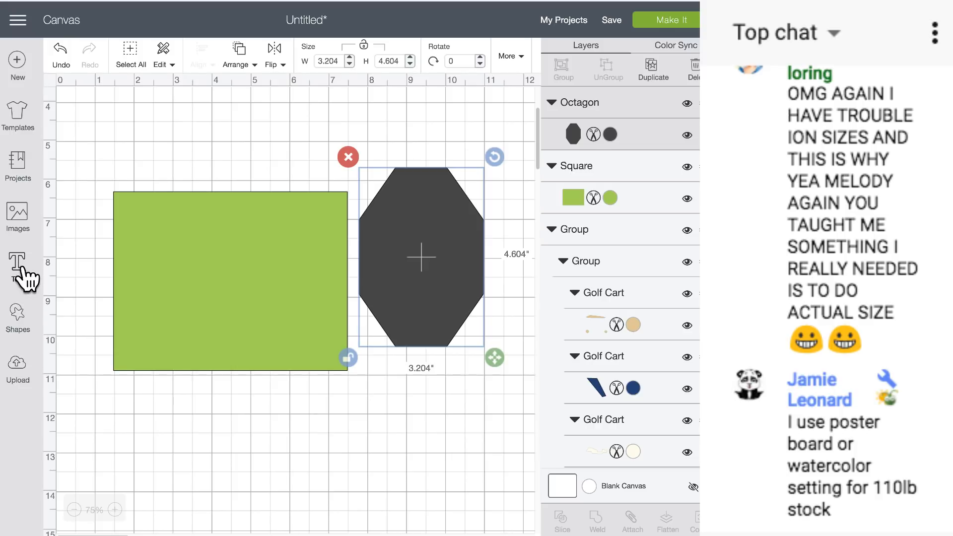
pyautogui.click(18, 317)
pyautogui.click(75, 217)
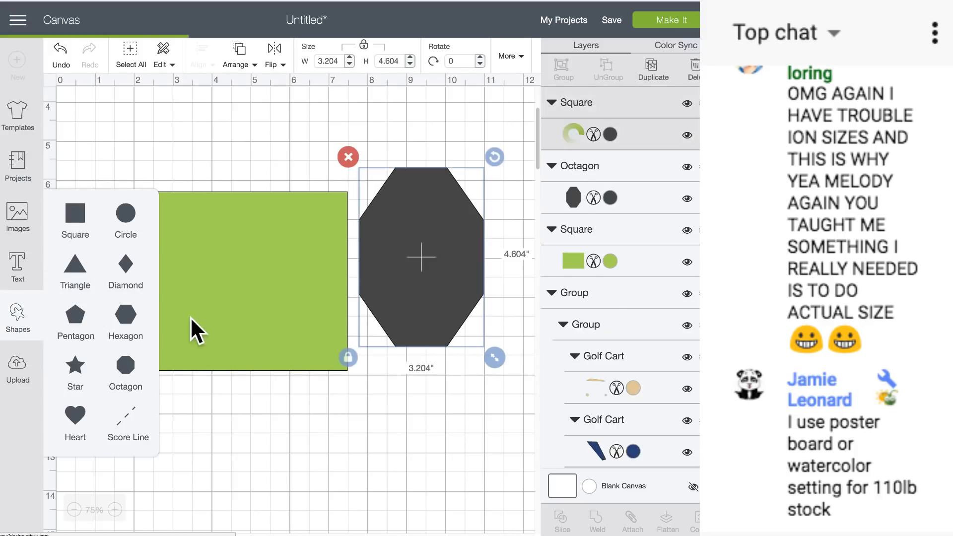
pyautogui.moveTo(225, 118); pyautogui.dragTo(372, 217)
pyautogui.moveTo(439, 279); pyautogui.dragTo(453, 458)
pyautogui.moveTo(394, 409); pyautogui.dragTo(383, 395)
pyautogui.click(439, 306)
pyautogui.moveTo(438, 306)
pyautogui.mouseDown()
pyautogui.moveTo(460, 317)
pyautogui.moveTo(446, 314)
pyautogui.mouseUp()
# Step: Stretch the dark square to about 3.43 by 7.72 inches over the octagon's left part, and narrow the octagon to about 2.96 inches
pyautogui.click(329, 289)
pyautogui.moveTo(329, 289); pyautogui.dragTo(335, 459)
pyautogui.moveTo(460, 347); pyautogui.dragTo(358, 331)
pyautogui.click(254, 380)
pyautogui.moveTo(397, 379); pyautogui.dragTo(389, 377)
pyautogui.moveTo(352, 331); pyautogui.dragTo(450, 302)
pyautogui.moveTo(355, 442); pyautogui.dragTo(395, 197)
pyautogui.click(462, 320)
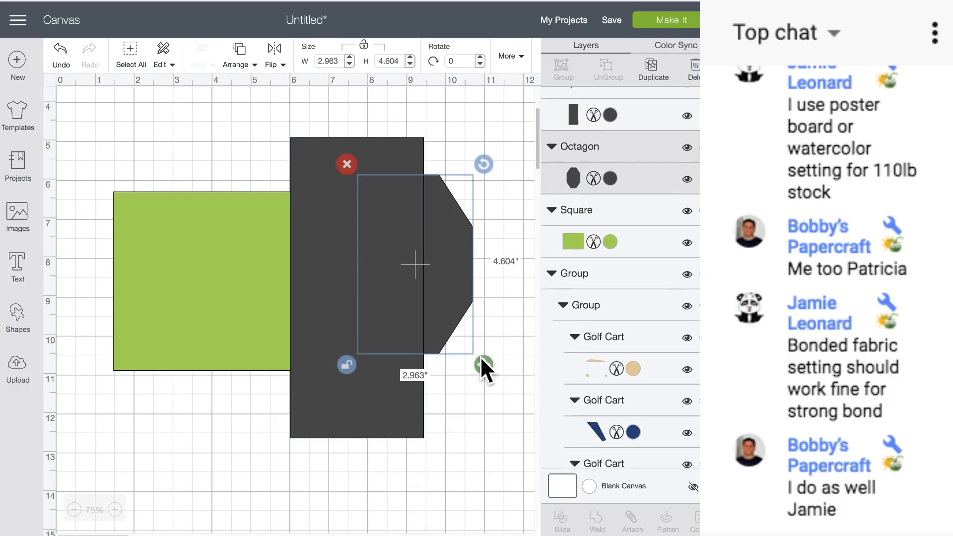
# Step: Select the dark rectangle and the octagon together and slice them
pyautogui.click(476, 392)
pyautogui.moveTo(476, 392); pyautogui.dragTo(418, 323)
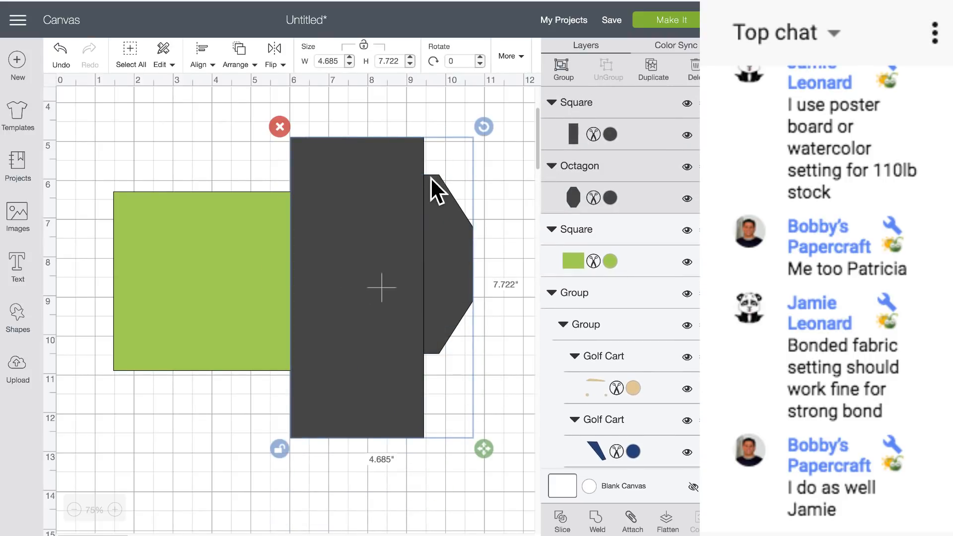
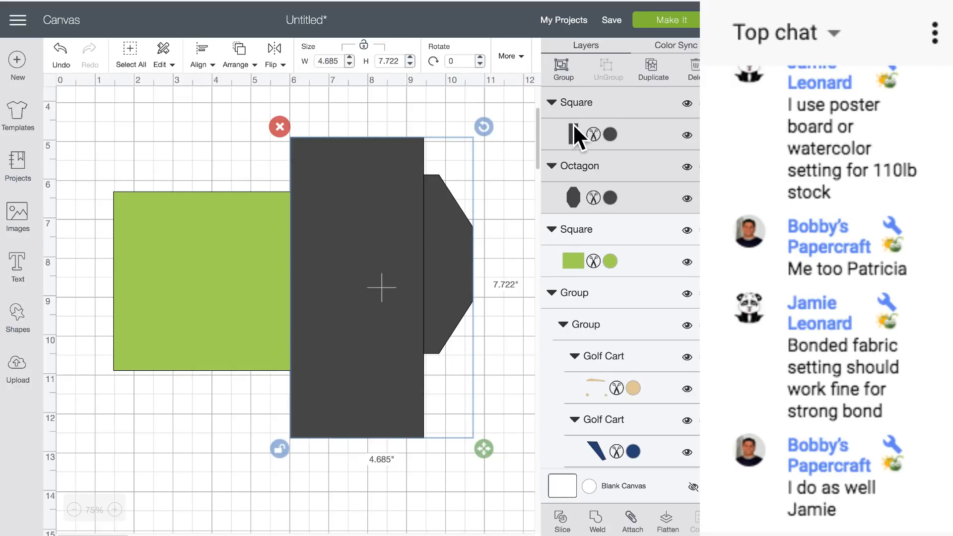
pyautogui.click(562, 519)
# Step: Delete the leftover rectangle and the left octagon slices, keeping only the angled right-hand flap
pyautogui.click(404, 295)
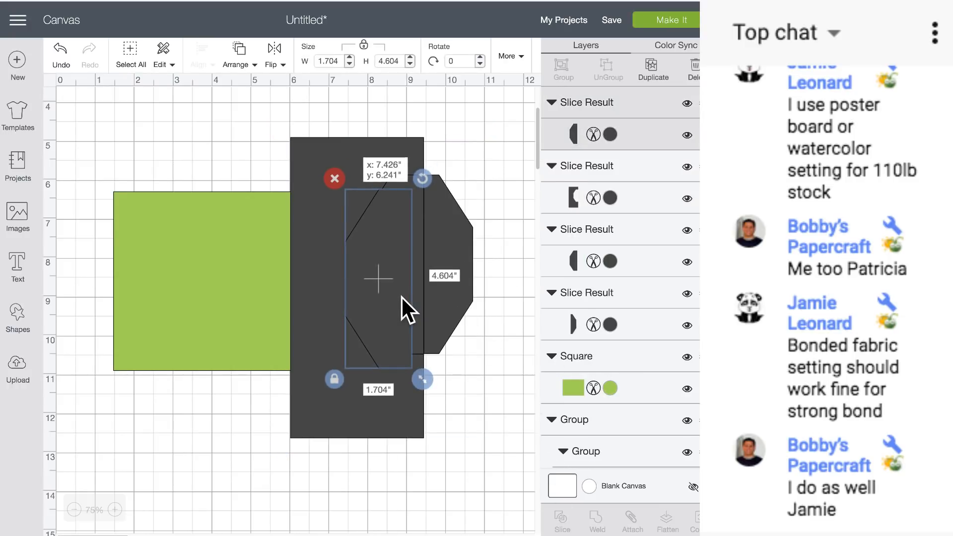
pyautogui.click(334, 178)
pyautogui.click(358, 176)
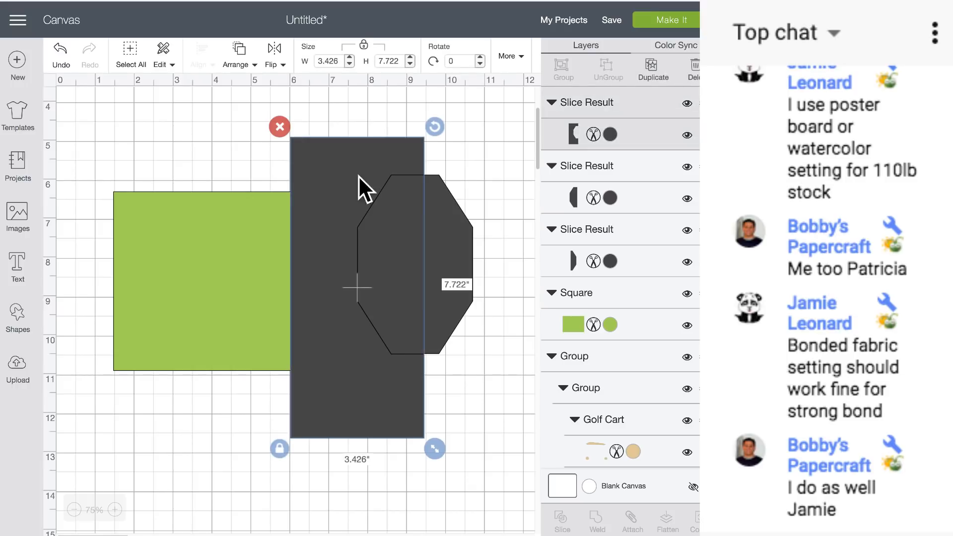
pyautogui.moveTo(340, 172); pyautogui.dragTo(234, 300)
pyautogui.click(178, 258)
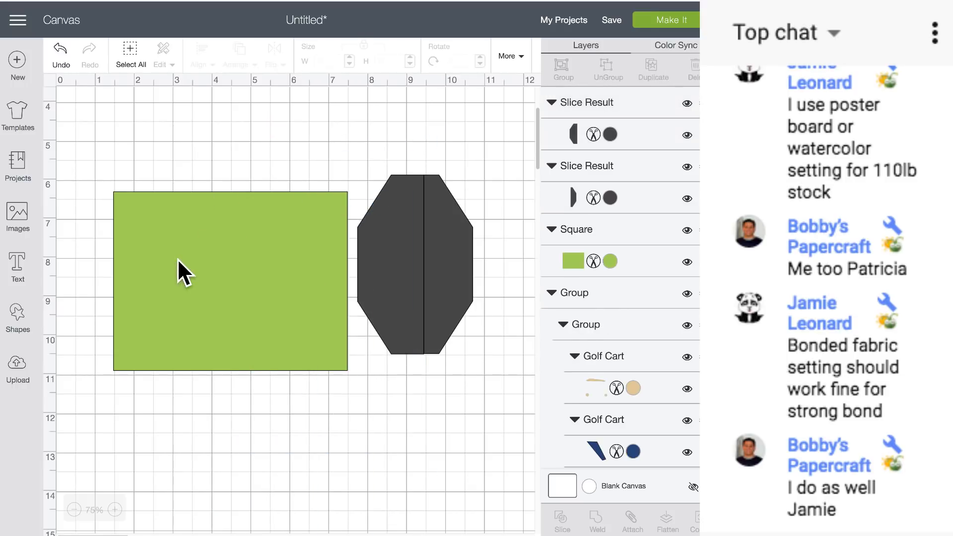
pyautogui.click(378, 242)
pyautogui.click(346, 164)
# Step: Move the flap beside the green rectangle's right edge, and place a horizontally flipped duplicate against its left edge
pyautogui.moveTo(453, 251); pyautogui.dragTo(413, 266)
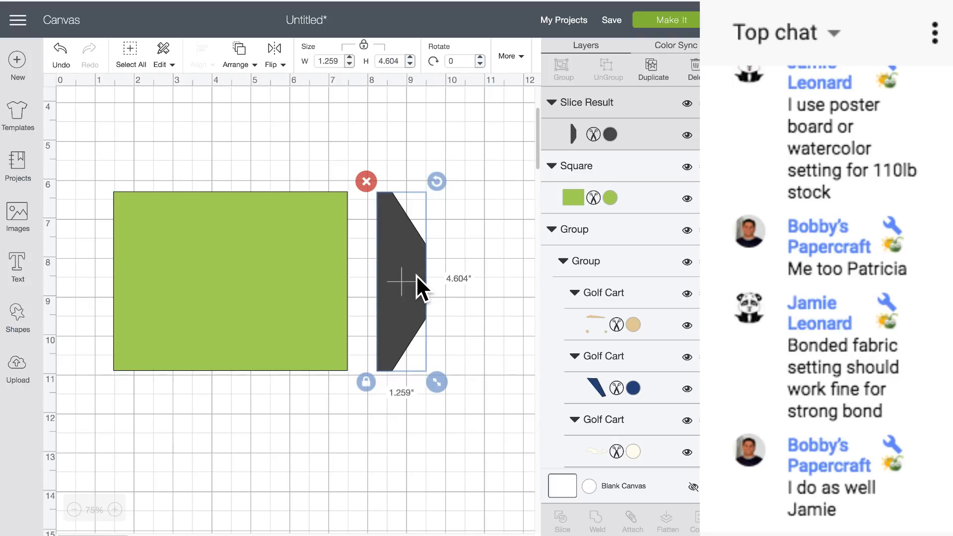
pyautogui.moveTo(415, 275)
pyautogui.mouseDown()
pyautogui.moveTo(379, 278)
pyautogui.moveTo(404, 276)
pyautogui.mouseUp()
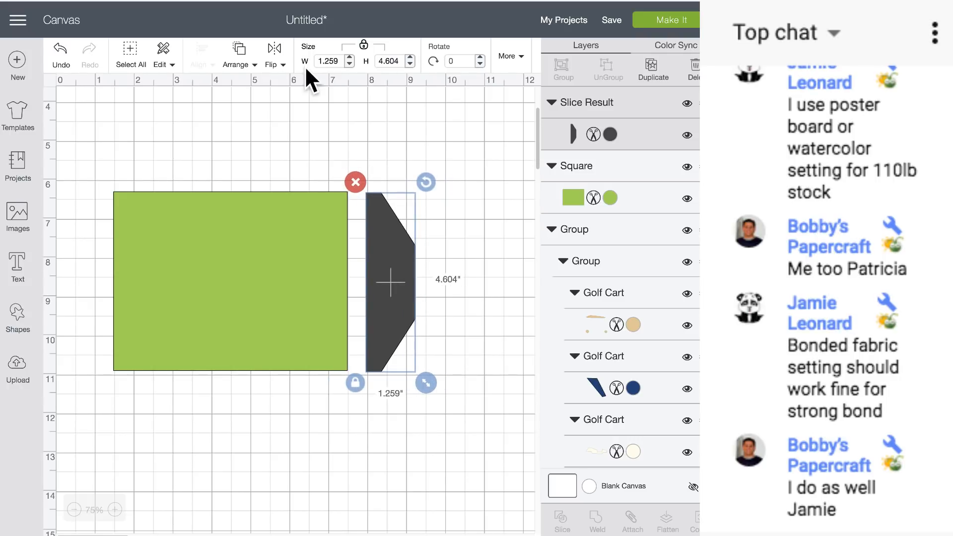
pyautogui.click(651, 70)
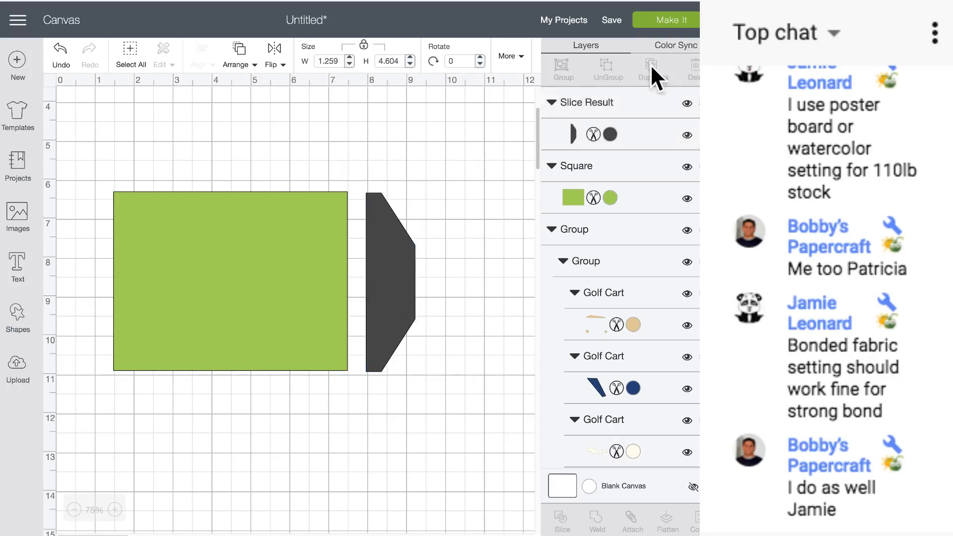
pyautogui.click(275, 58)
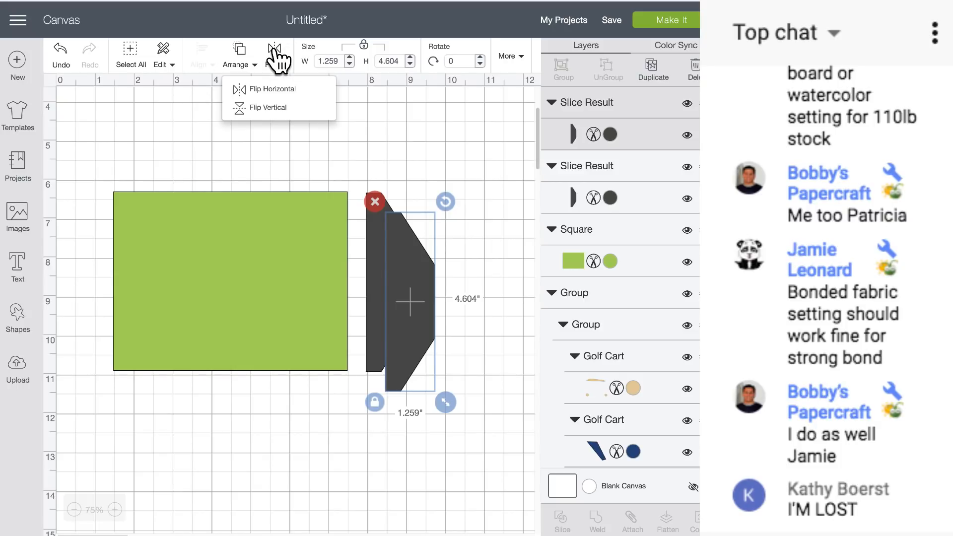
pyautogui.click(277, 90)
pyautogui.moveTo(419, 269); pyautogui.dragTo(97, 249)
pyautogui.moveTo(396, 248); pyautogui.dragTo(385, 248)
# Step: Duplicate the green rectangle and change the copy's line type to Score
pyautogui.click(305, 253)
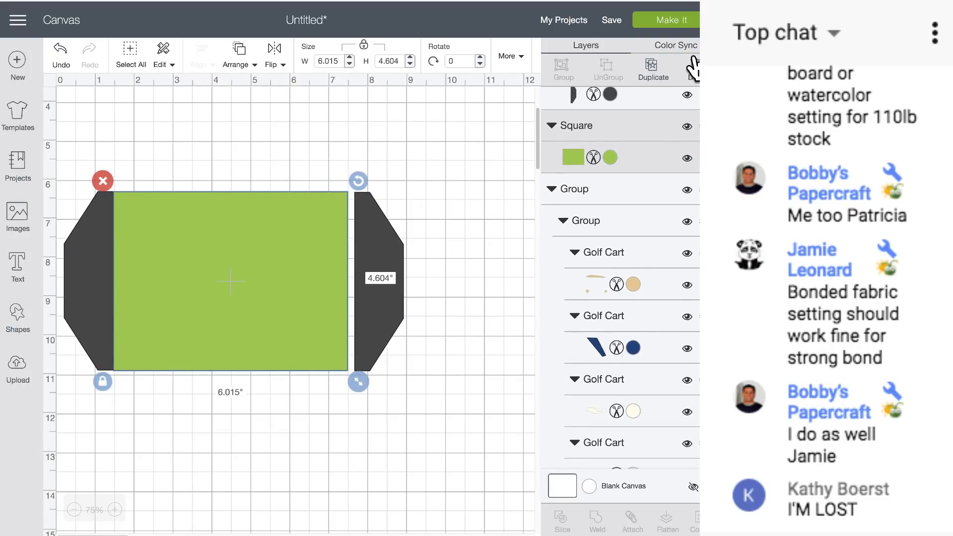
pyautogui.click(654, 70)
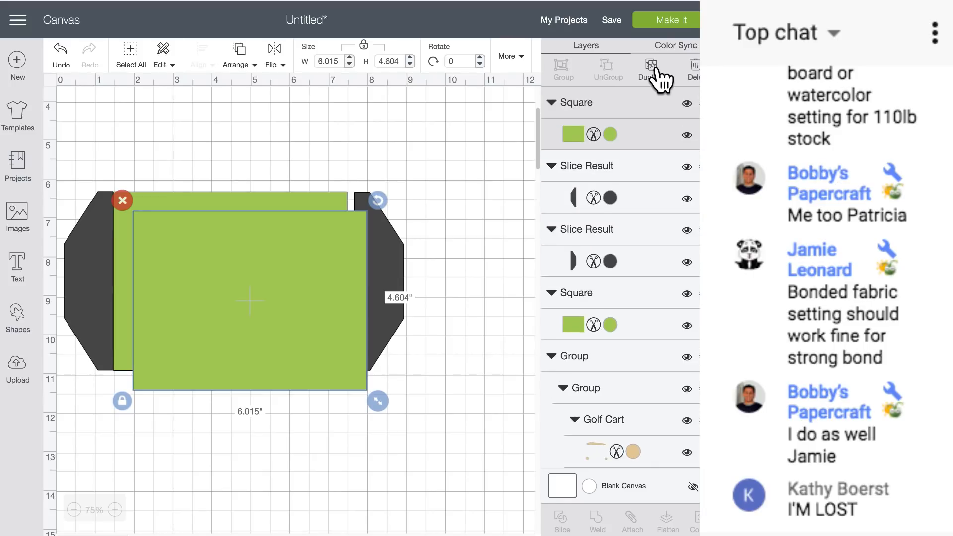
pyautogui.click(613, 135)
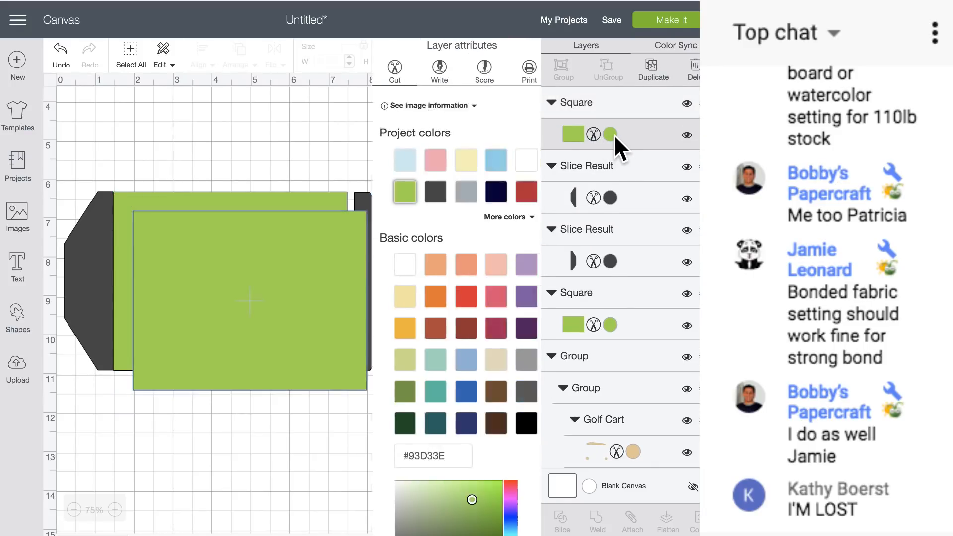
pyautogui.click(477, 74)
# Step: Bring the right flap flush against the green rectangle, and move the score rectangle aside to the right and hide it
pyautogui.moveTo(283, 239); pyautogui.dragTo(263, 220)
pyautogui.moveTo(388, 235); pyautogui.dragTo(380, 234)
pyautogui.click(204, 157)
pyautogui.moveTo(214, 201); pyautogui.dragTo(374, 209)
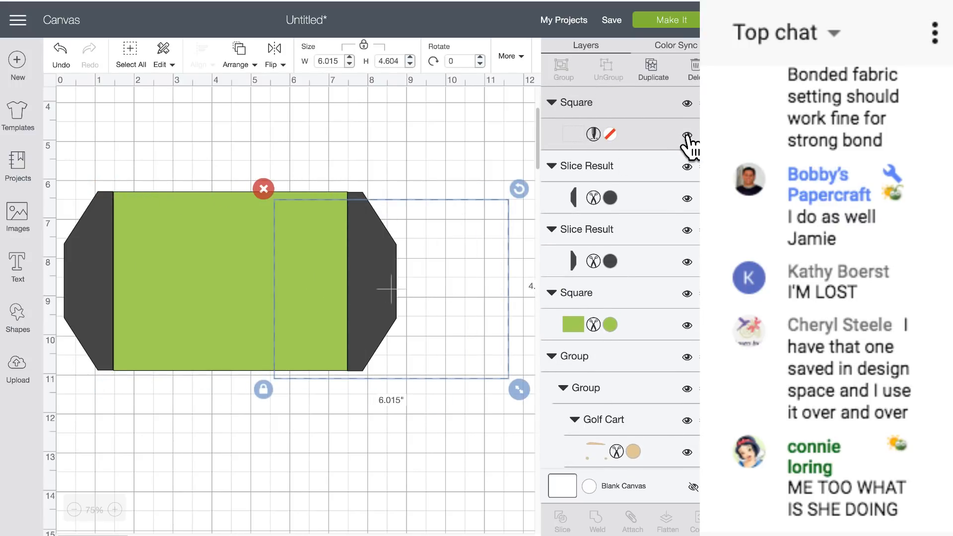
pyautogui.click(687, 135)
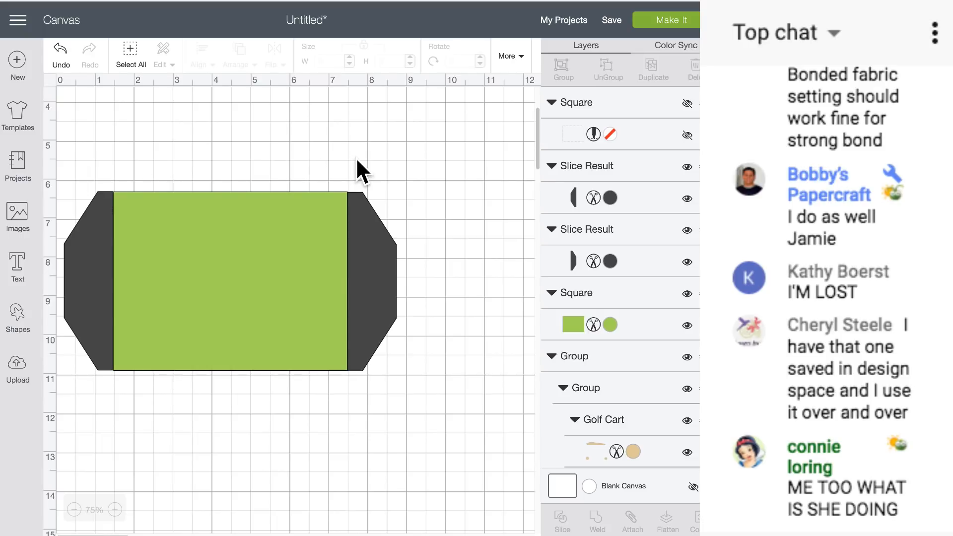
# Step: Show the score rectangle, move it clear of the envelope pieces to the right and hide it again
pyautogui.click(686, 135)
pyautogui.click(487, 233)
pyautogui.moveTo(487, 234); pyautogui.dragTo(351, 224)
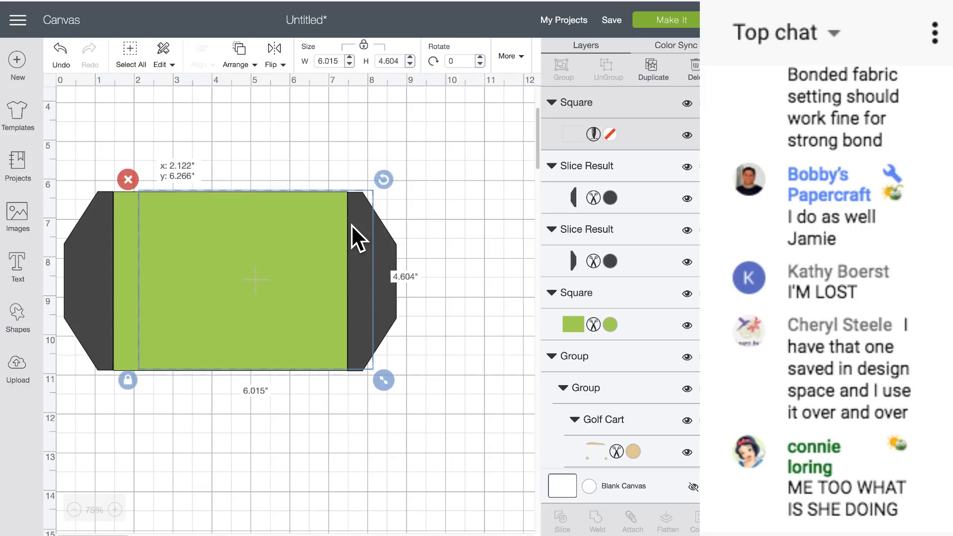
pyautogui.moveTo(352, 224); pyautogui.dragTo(505, 202)
pyautogui.click(688, 135)
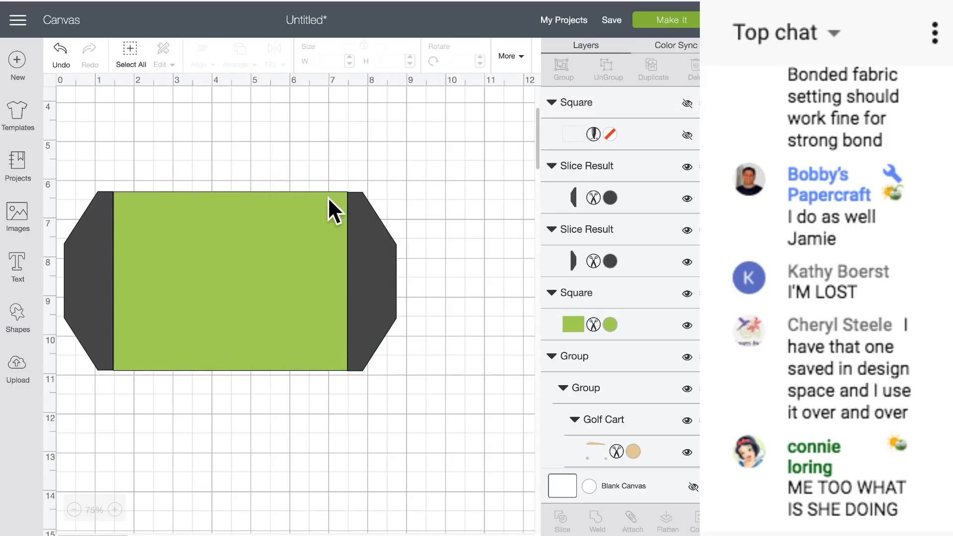
# Step: Select the green rectangle with both side flaps and align them along their top edges
pyautogui.moveTo(72, 159); pyautogui.dragTo(403, 243)
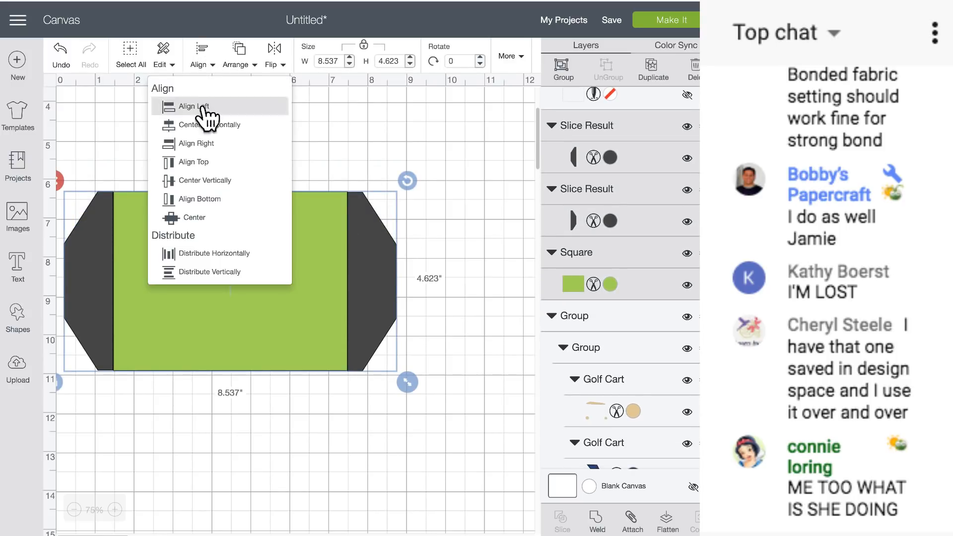
pyautogui.click(204, 159)
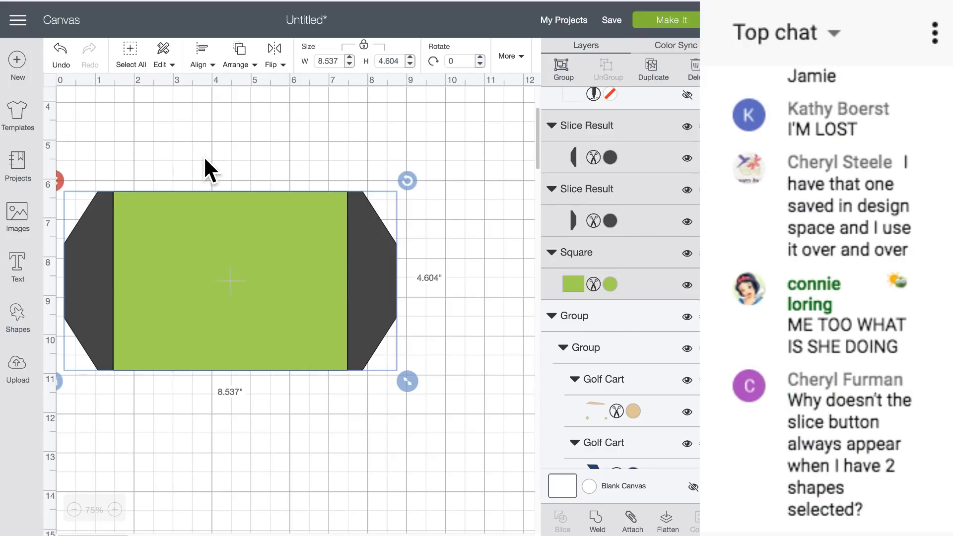
pyautogui.click(204, 159)
# Step: Show the hidden score rectangle and keep it to the right of the envelope pieces
pyautogui.click(233, 217)
pyautogui.moveTo(233, 217); pyautogui.dragTo(204, 222)
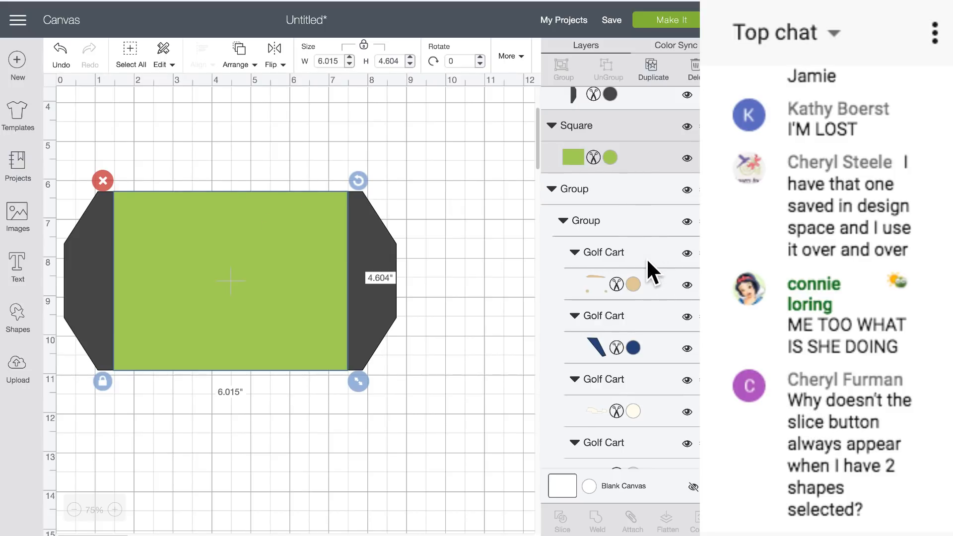
pyautogui.scroll(4, 591, 233)
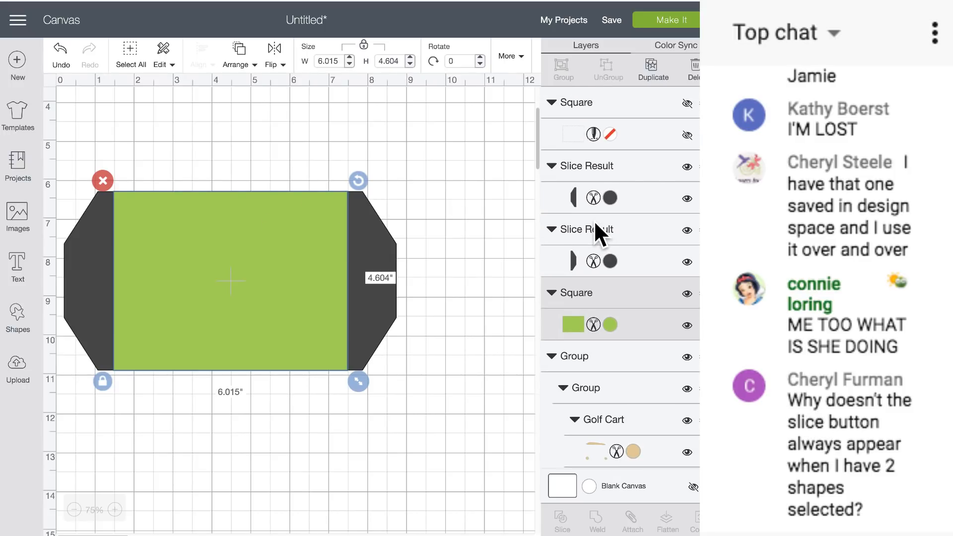
pyautogui.click(687, 135)
pyautogui.moveTo(436, 193)
pyautogui.mouseDown()
pyautogui.moveTo(490, 145)
pyautogui.moveTo(389, 164)
pyautogui.moveTo(426, 189)
pyautogui.mouseUp()
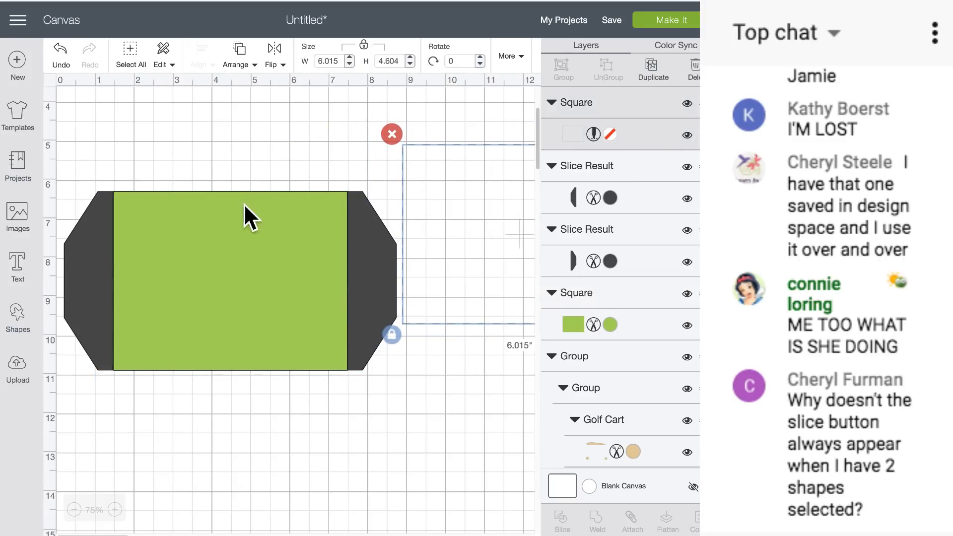
pyautogui.click(167, 203)
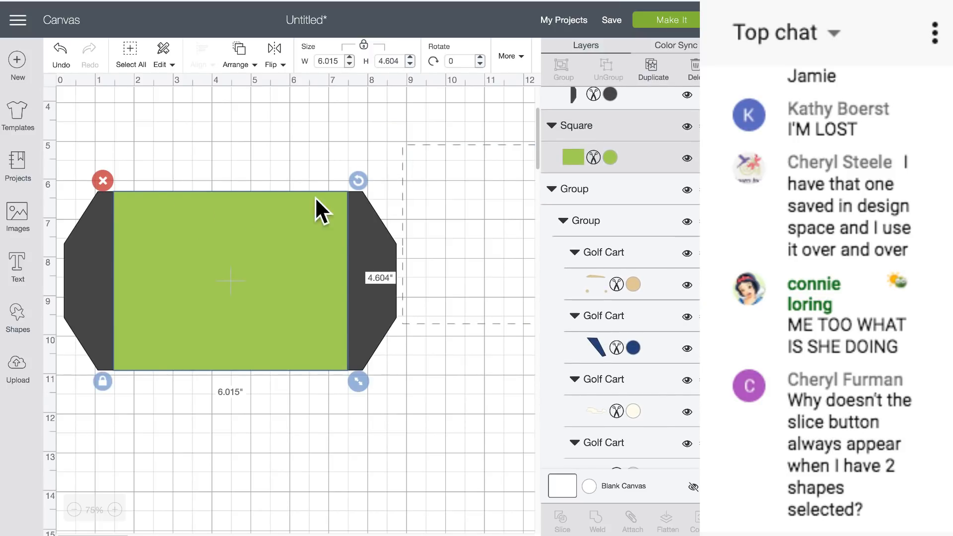
pyautogui.click(411, 154)
pyautogui.click(359, 215)
pyautogui.click(17, 317)
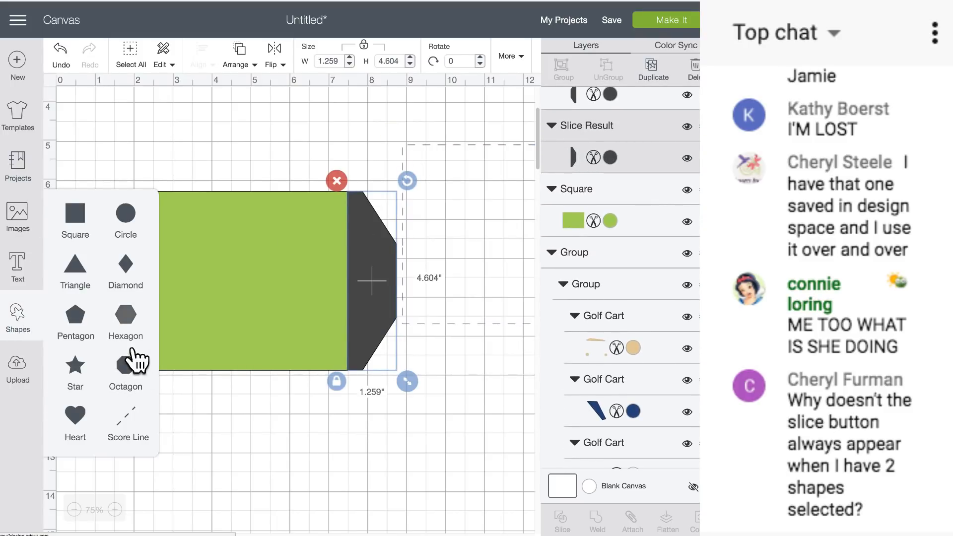
pyautogui.click(373, 242)
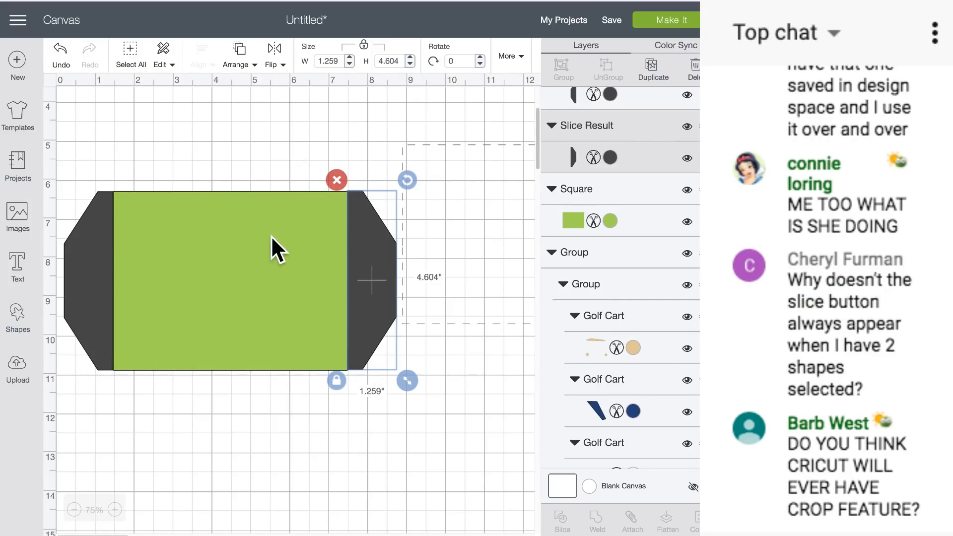
pyautogui.click(210, 155)
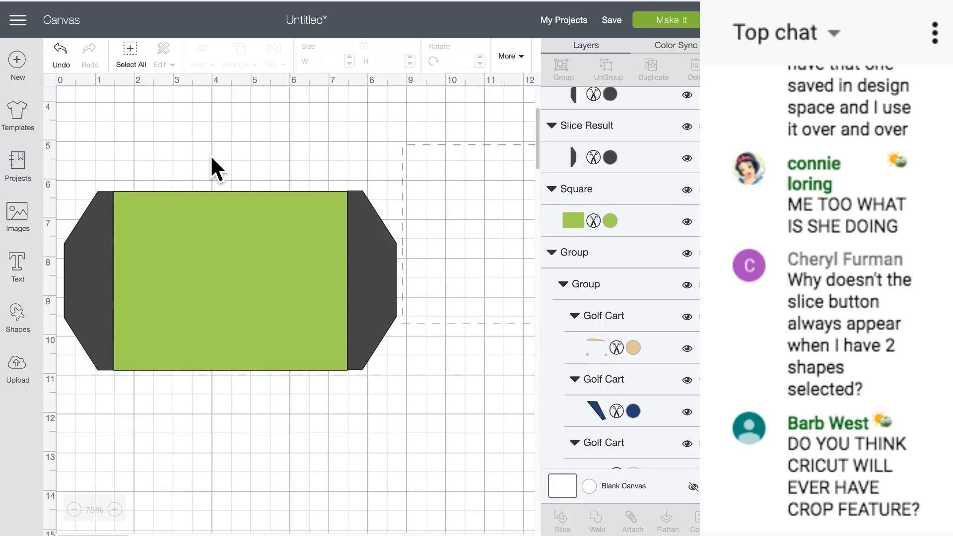
pyautogui.click(365, 224)
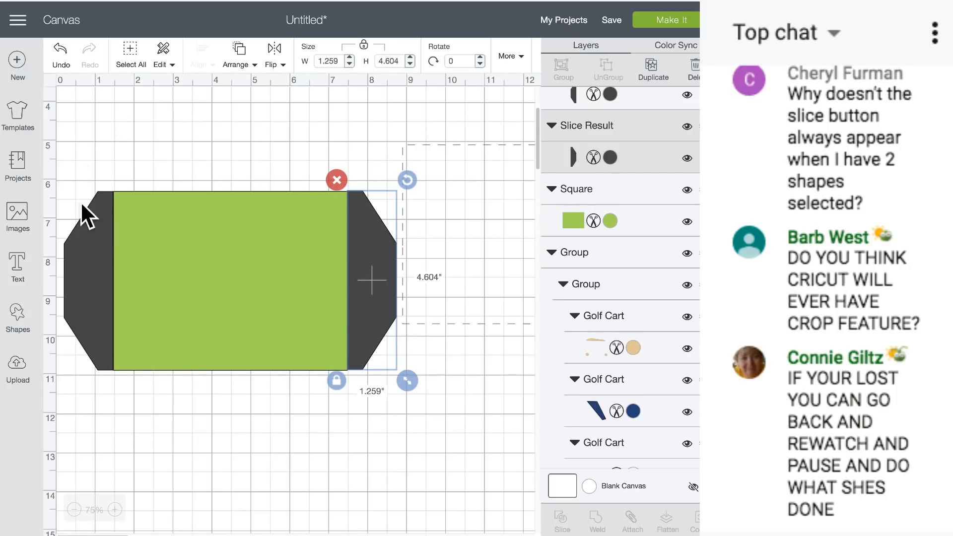
pyautogui.click(92, 152)
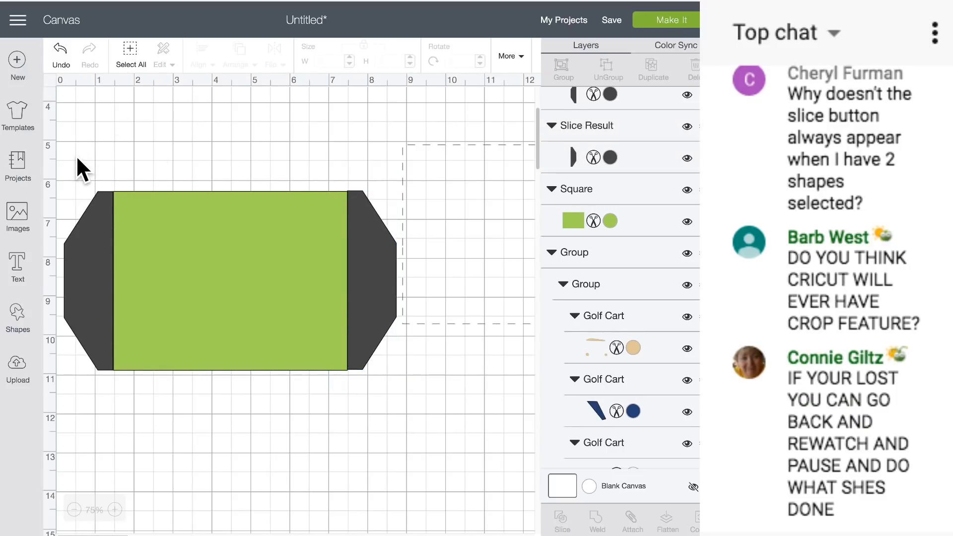
# Step: Align both side flaps with the green rectangle along their top edges and weld the three pieces together
pyautogui.moveTo(372, 227); pyautogui.dragTo(373, 216)
pyautogui.moveTo(101, 213)
pyautogui.mouseDown()
pyautogui.moveTo(98, 235)
pyautogui.moveTo(103, 225)
pyautogui.mouseUp()
pyautogui.click(264, 162)
pyautogui.moveTo(83, 149); pyautogui.dragTo(373, 287)
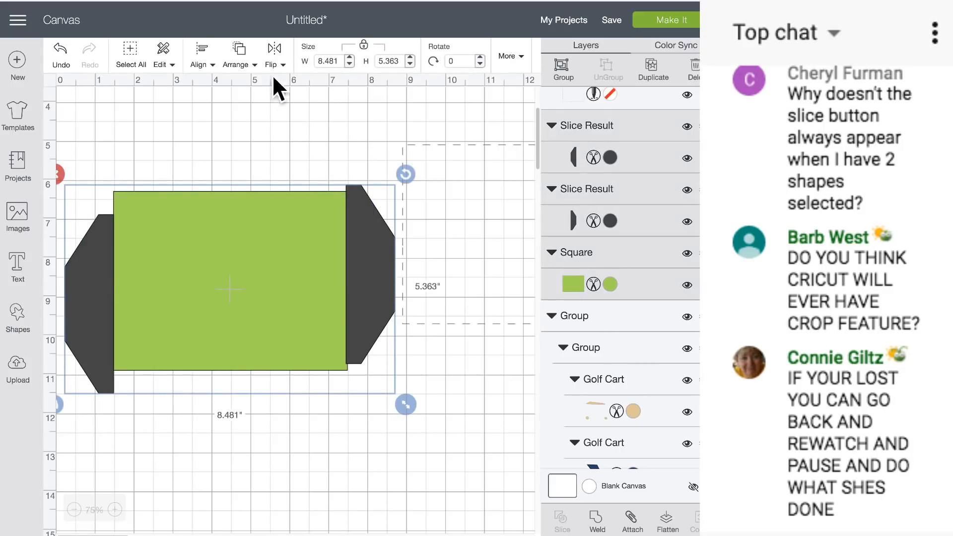
pyautogui.click(200, 52)
pyautogui.click(208, 164)
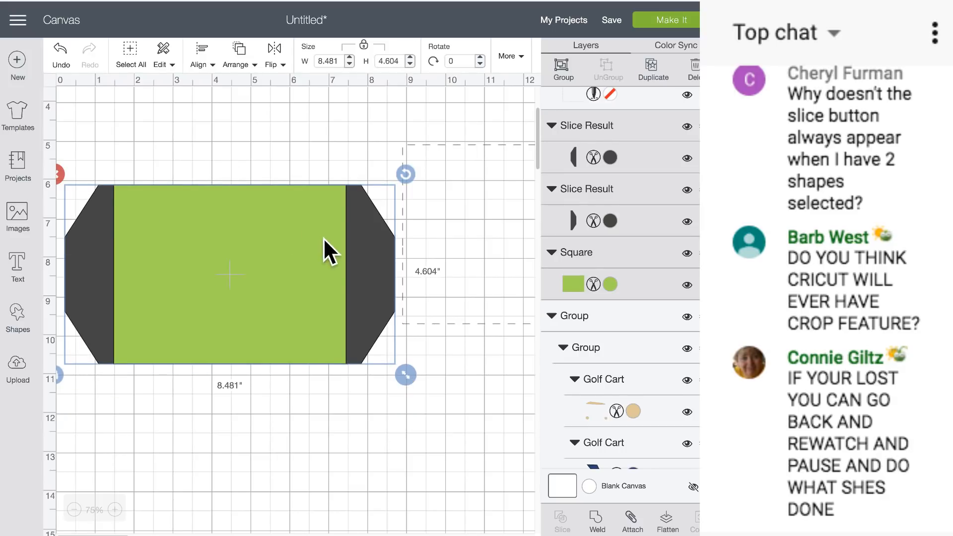
pyautogui.click(598, 518)
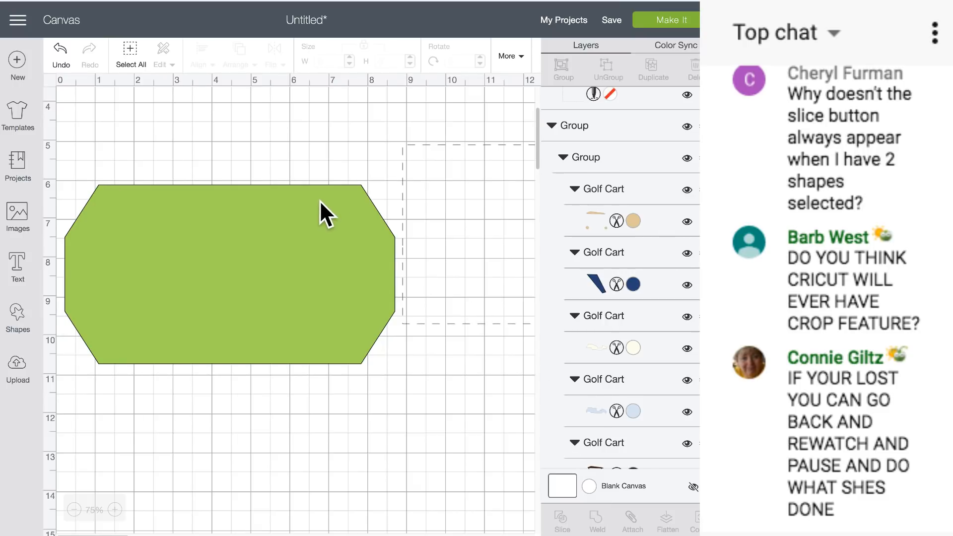
# Step: Test the score rectangle over the welded green shape, and shift both pieces up and to the right
pyautogui.click(403, 146)
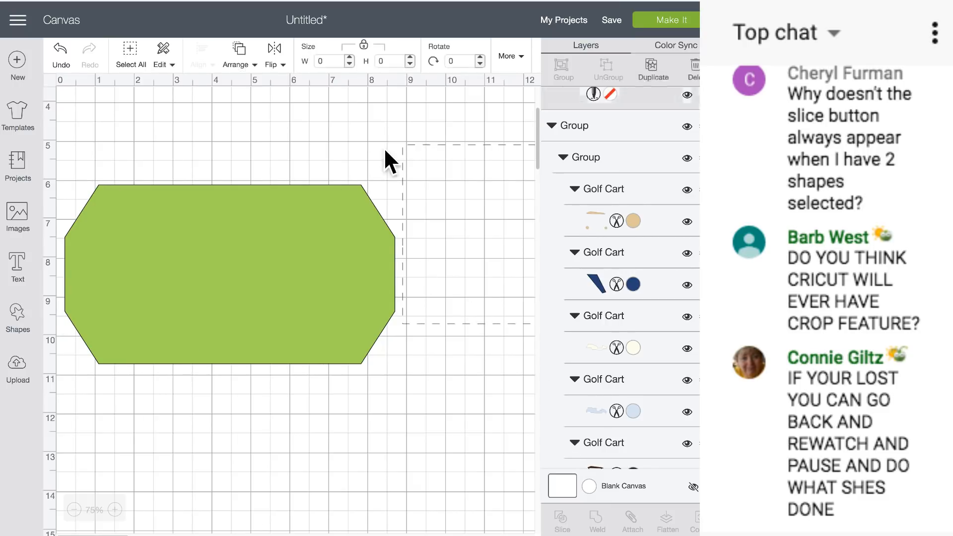
pyautogui.moveTo(409, 155); pyautogui.dragTo(126, 187)
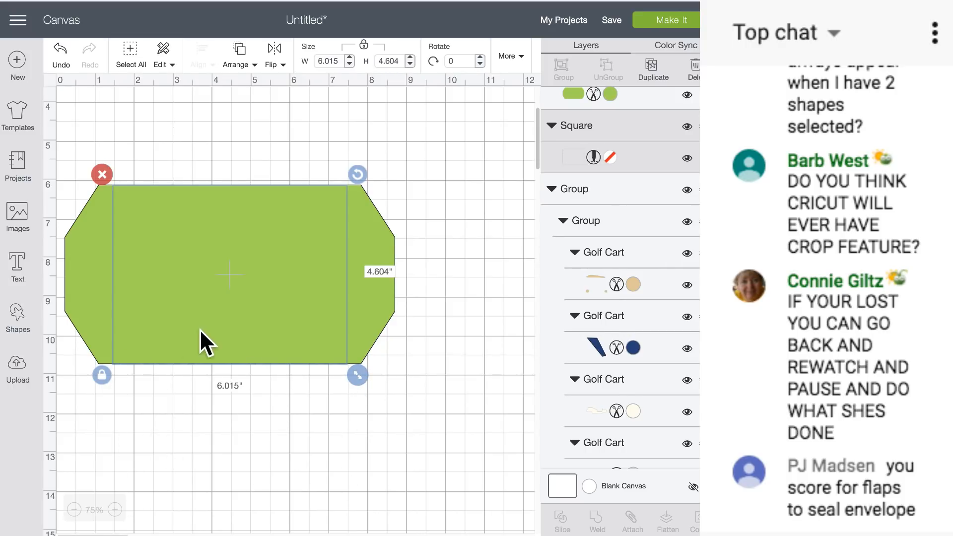
pyautogui.moveTo(239, 207); pyautogui.dragTo(309, 177)
pyautogui.moveTo(233, 362); pyautogui.dragTo(521, 293)
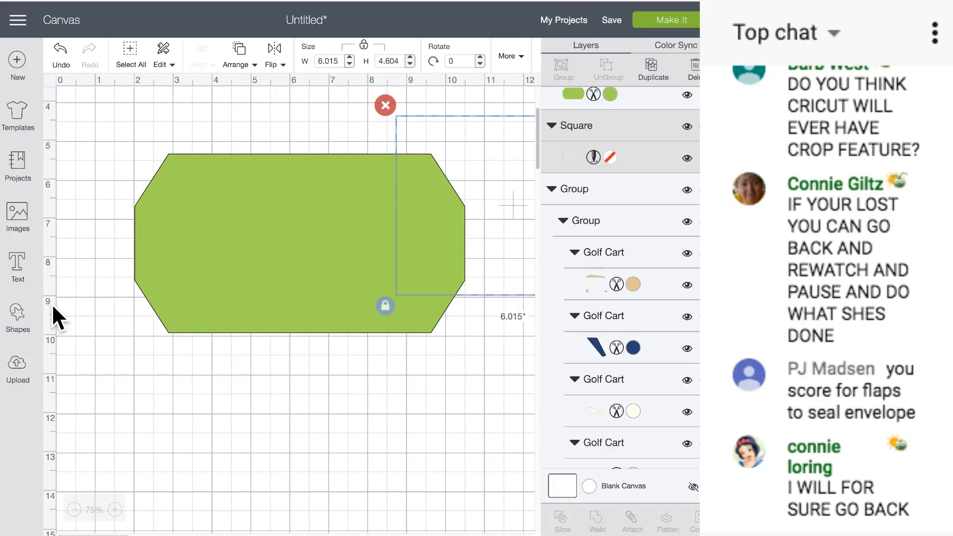
# Step: Add a square over the lower part of the green shape and stretch it to about 6.704 by 3.796 inches
pyautogui.click(17, 317)
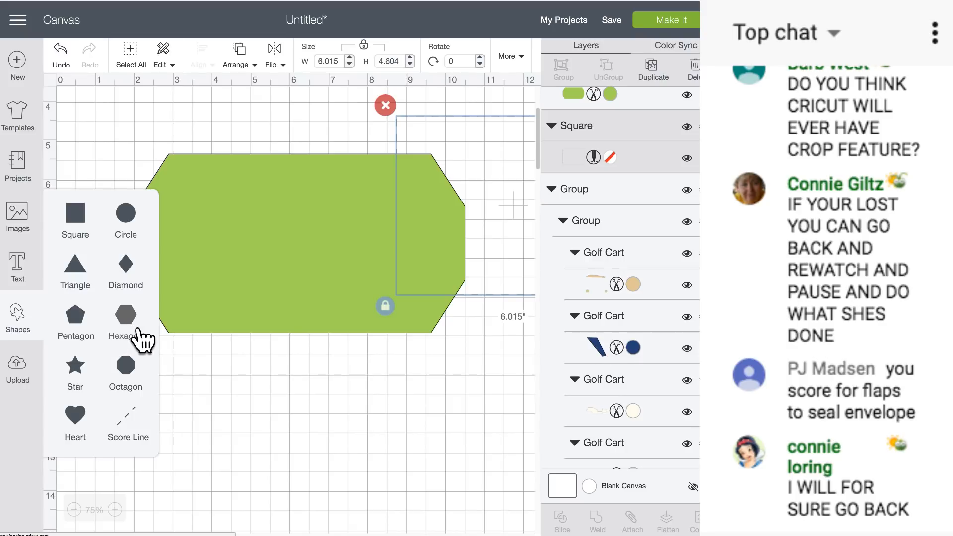
pyautogui.click(76, 214)
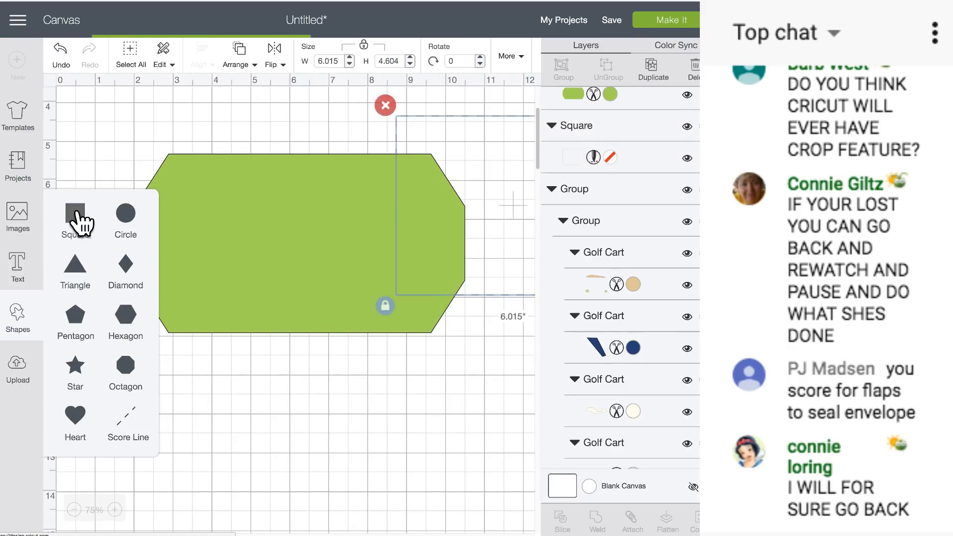
pyautogui.moveTo(223, 156); pyautogui.dragTo(267, 302)
pyautogui.moveTo(311, 340); pyautogui.dragTo(444, 334)
pyautogui.moveTo(368, 259); pyautogui.dragTo(368, 235)
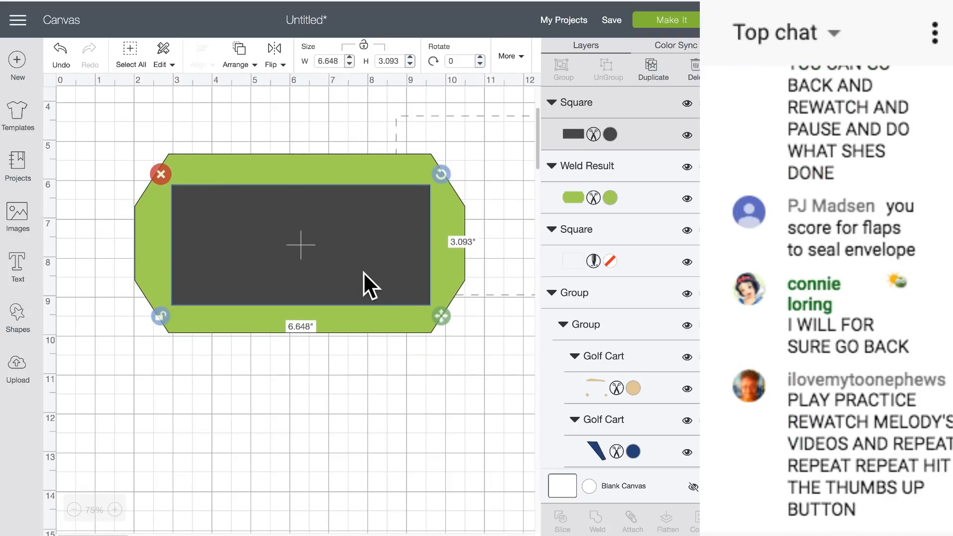
pyautogui.moveTo(442, 316); pyautogui.dragTo(444, 342)
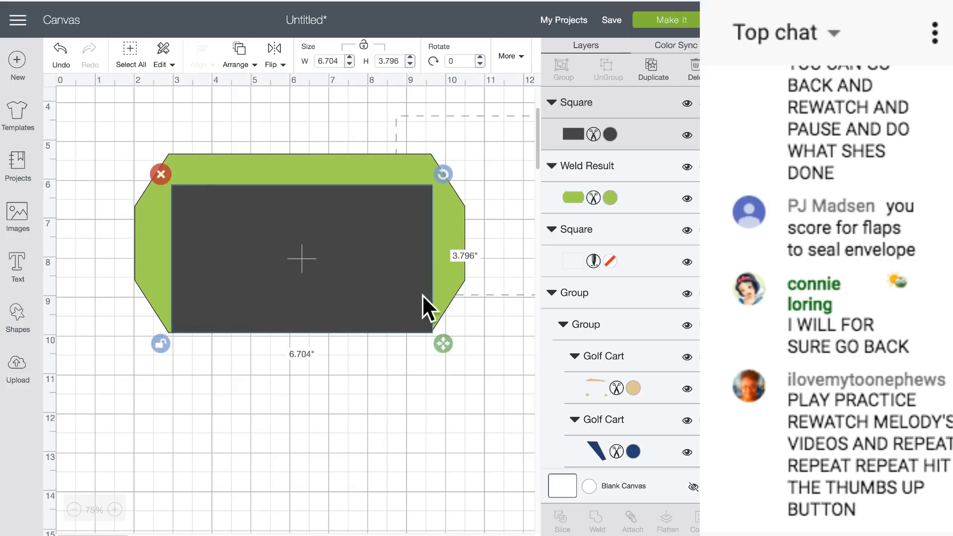
# Step: Place the score rectangle centrally over the green shape and bring it to the front
pyautogui.moveTo(516, 280); pyautogui.dragTo(305, 319)
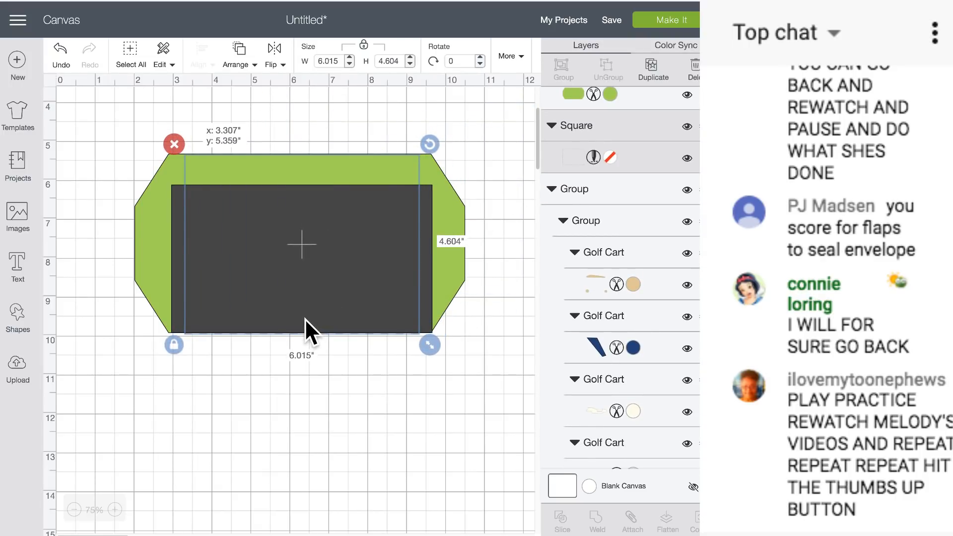
pyautogui.moveTo(305, 318); pyautogui.dragTo(305, 318)
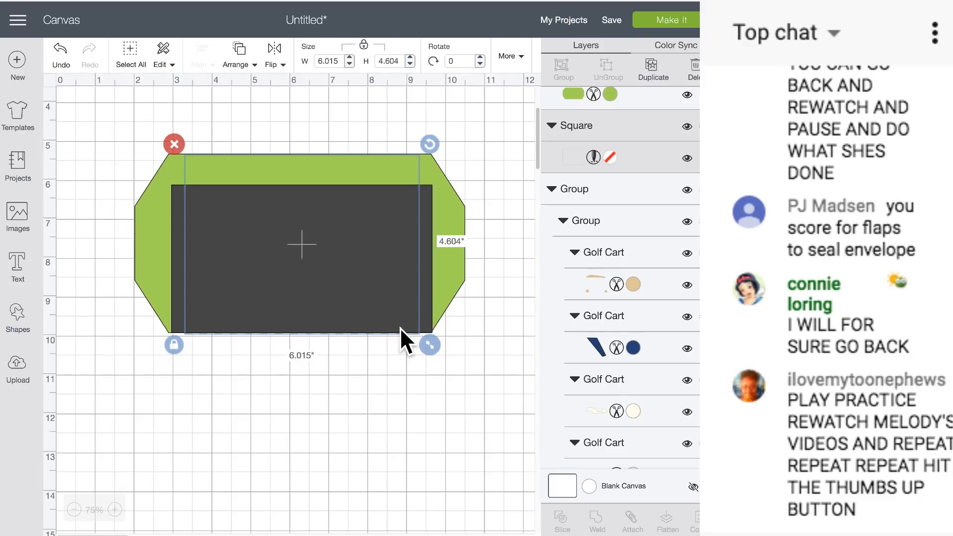
pyautogui.click(428, 310)
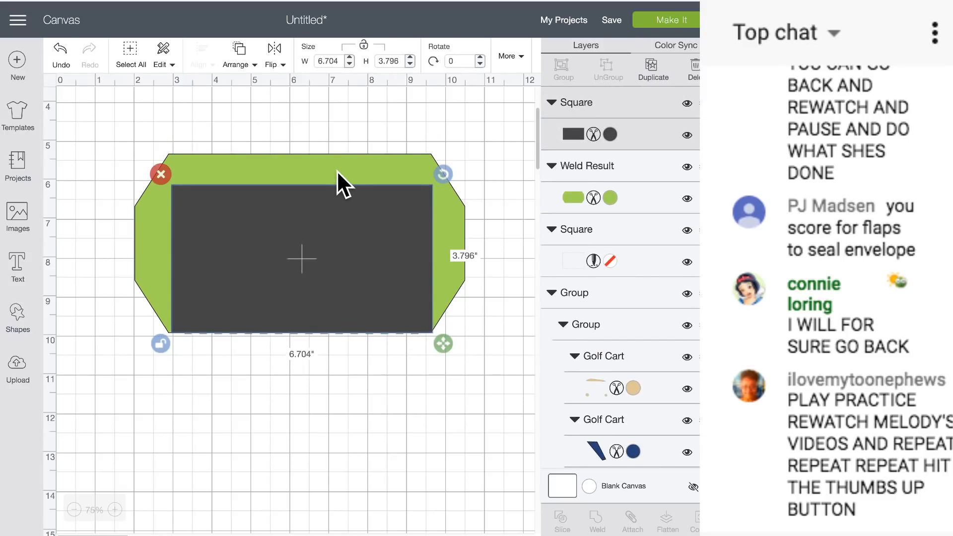
pyautogui.click(634, 260)
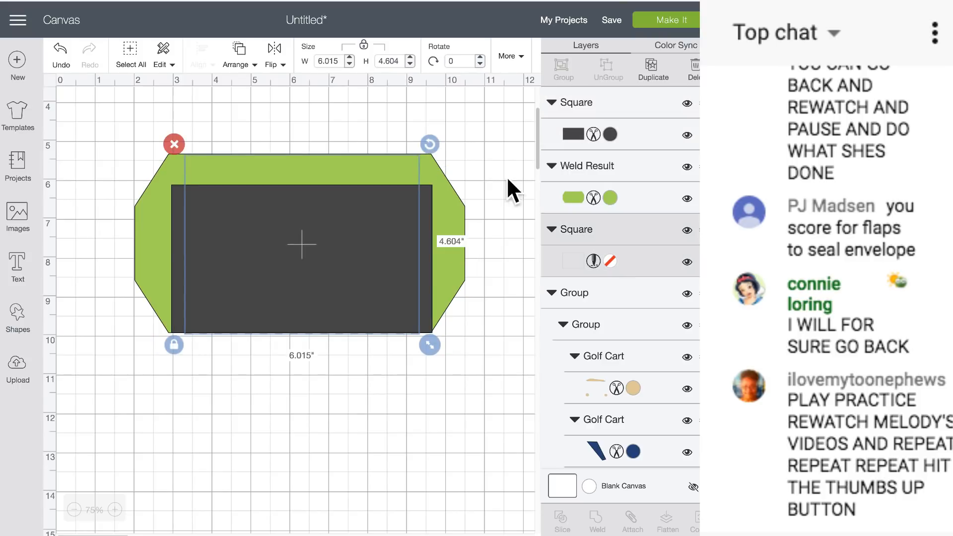
pyautogui.click(238, 64)
pyautogui.click(244, 131)
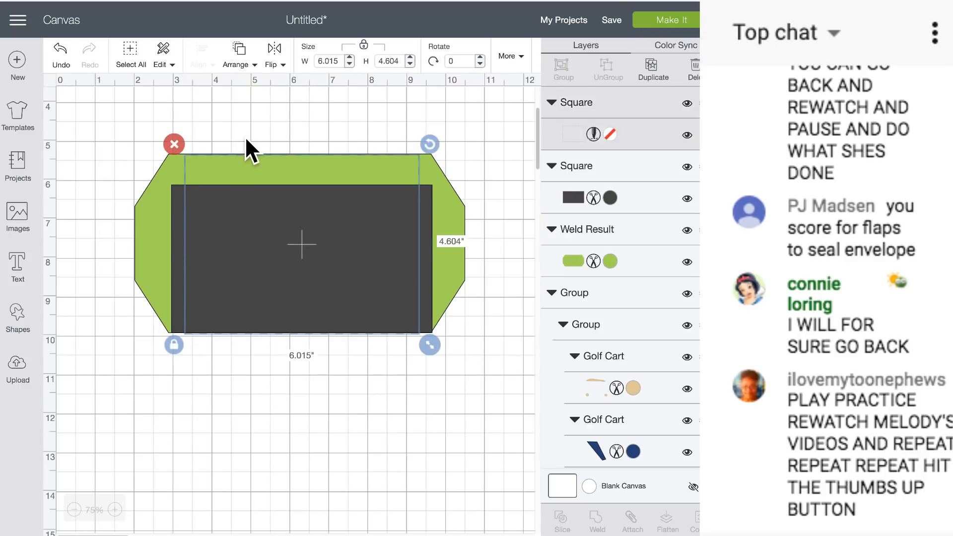
pyautogui.click(302, 116)
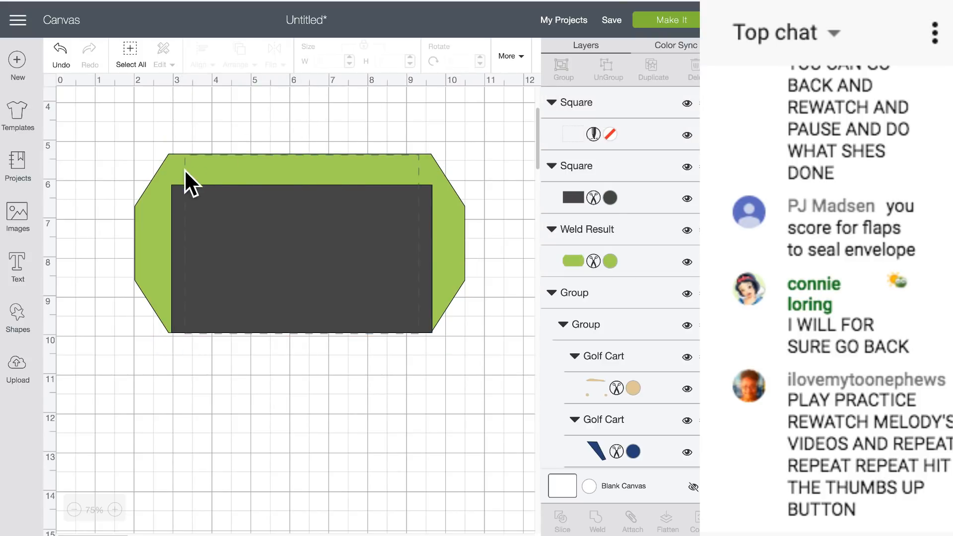
# Step: Narrow the dark rectangle to about 6.019 inches to match the score rectangle, and move it directly below the green shape
pyautogui.click(226, 311)
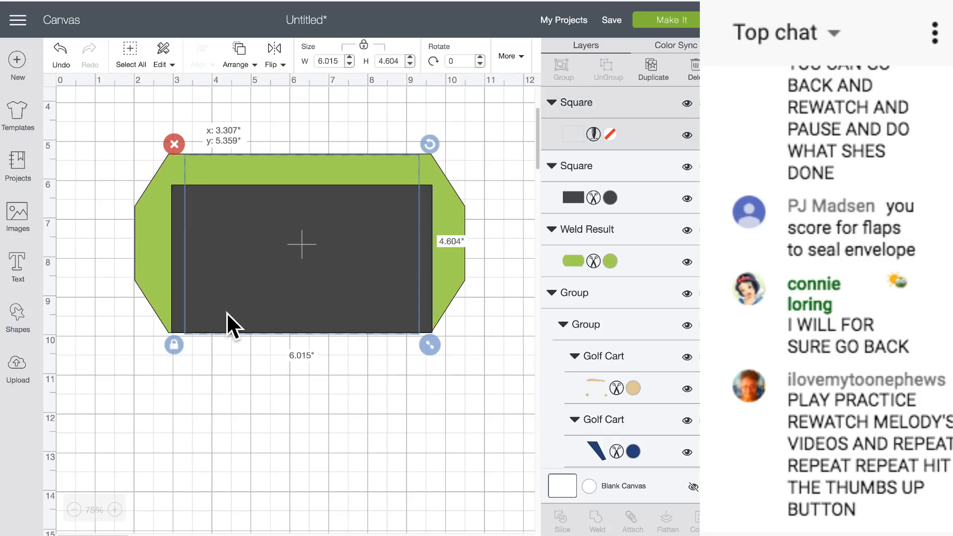
pyautogui.click(178, 317)
pyautogui.moveTo(177, 317); pyautogui.dragTo(194, 317)
pyautogui.moveTo(445, 338); pyautogui.dragTo(425, 337)
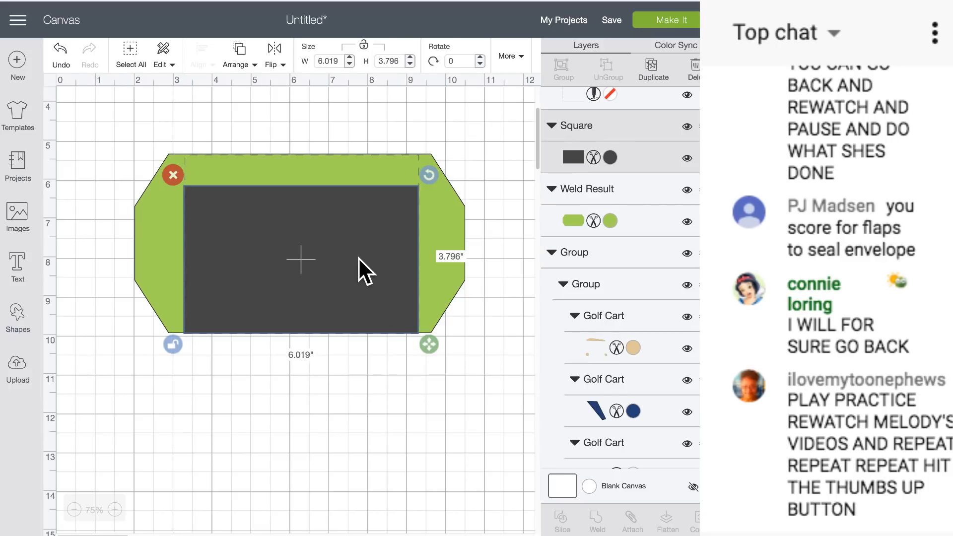
pyautogui.moveTo(358, 257)
pyautogui.mouseDown()
pyautogui.moveTo(371, 476)
pyautogui.moveTo(358, 442)
pyautogui.moveTo(358, 252)
pyautogui.mouseUp()
pyautogui.moveTo(358, 329); pyautogui.dragTo(361, 476)
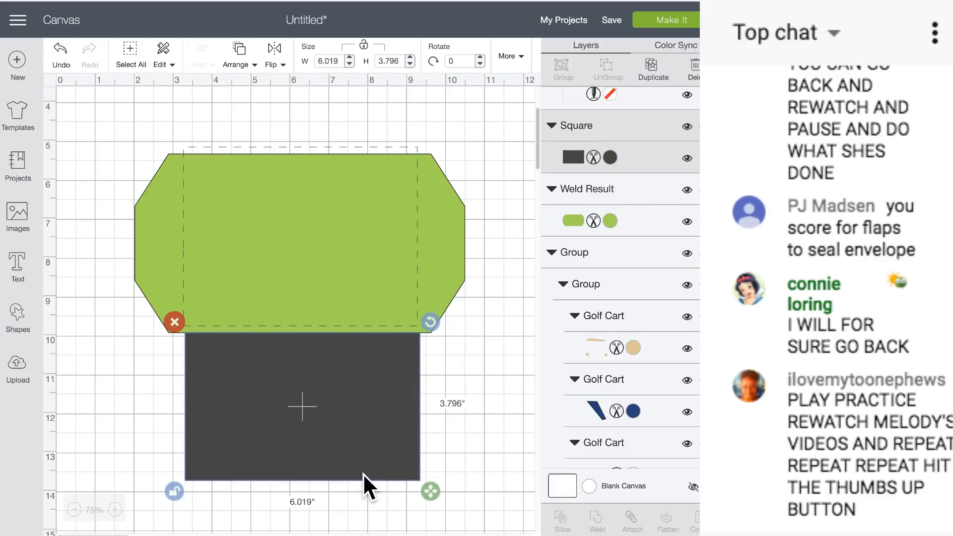
# Step: Center the green shape, score rectangle and dark rectangle horizontally on each other
pyautogui.click(493, 376)
pyautogui.moveTo(492, 369); pyautogui.dragTo(392, 312)
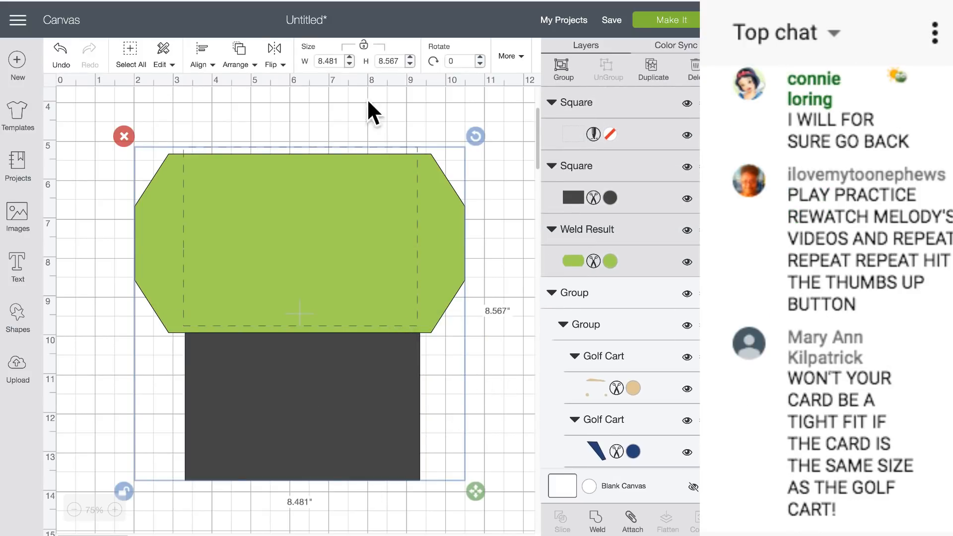
pyautogui.click(204, 57)
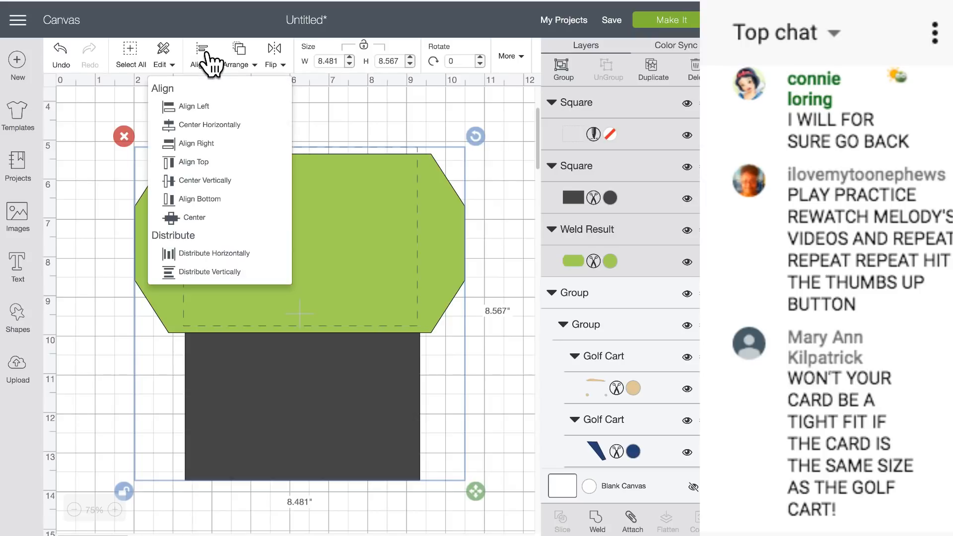
pyautogui.click(223, 126)
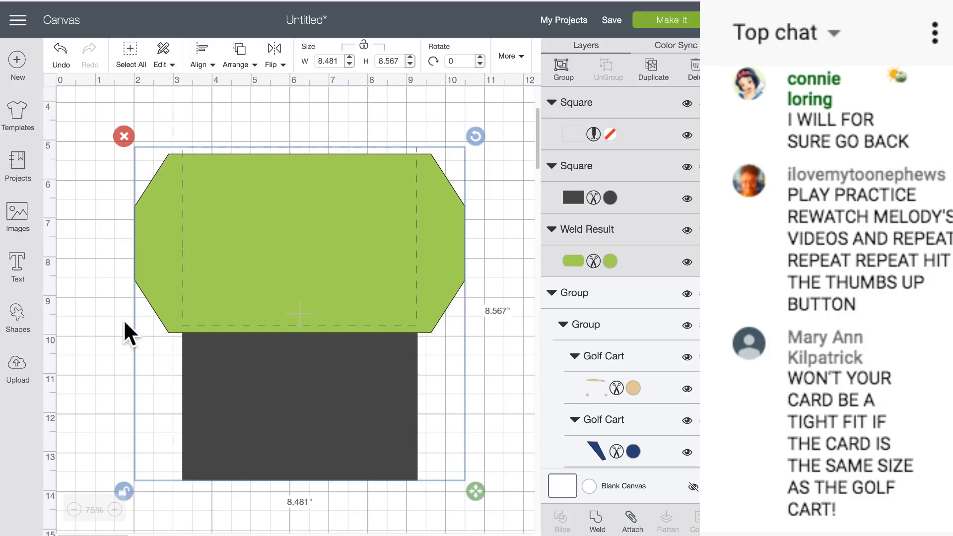
# Step: Add a circle and place it across the bottom edge of the dark rectangle
pyautogui.click(95, 313)
pyautogui.click(37, 317)
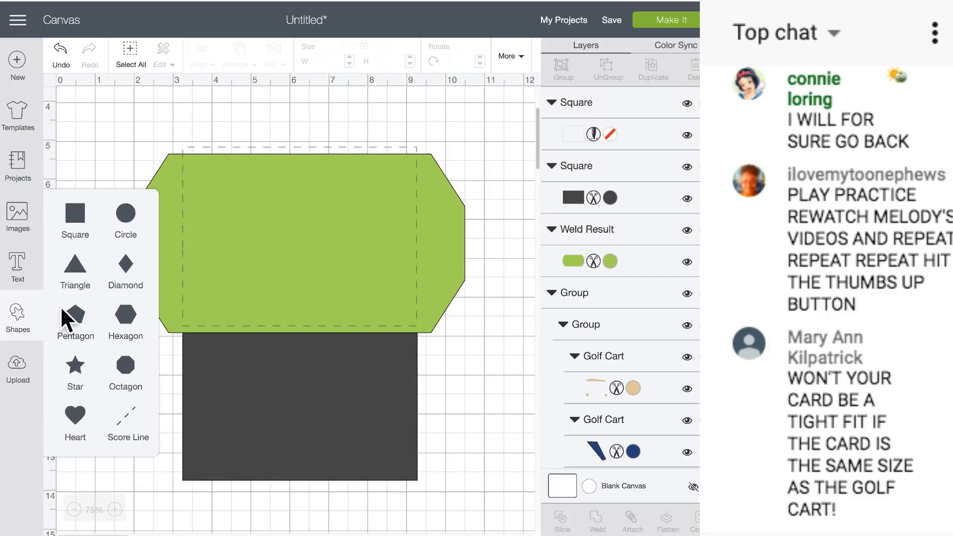
pyautogui.click(126, 215)
pyautogui.moveTo(272, 179); pyautogui.dragTo(319, 519)
pyautogui.scroll(-5, 336, 476)
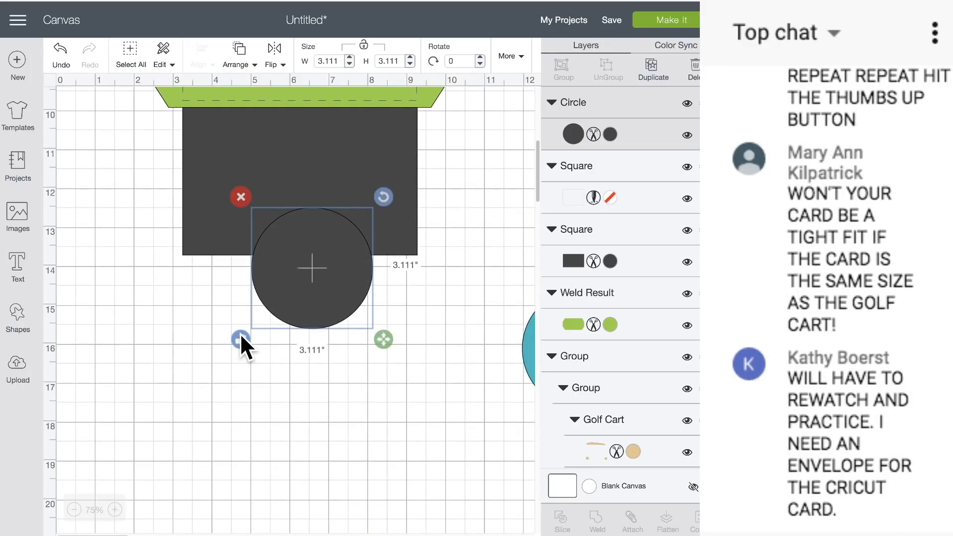
# Step: Stretch the circle into a wide oval and position it near the middle of the dark rectangle's bottom edge
pyautogui.moveTo(382, 340); pyautogui.dragTo(401, 326)
pyautogui.moveTo(356, 296); pyautogui.dragTo(318, 300)
pyautogui.moveTo(363, 327)
pyautogui.mouseDown()
pyautogui.moveTo(387, 300)
pyautogui.moveTo(359, 323)
pyautogui.mouseUp()
pyautogui.moveTo(319, 283); pyautogui.dragTo(337, 293)
# Step: Center the oval horizontally on the dark rectangle and slice the two shapes
pyautogui.moveTo(425, 296); pyautogui.dragTo(297, 222)
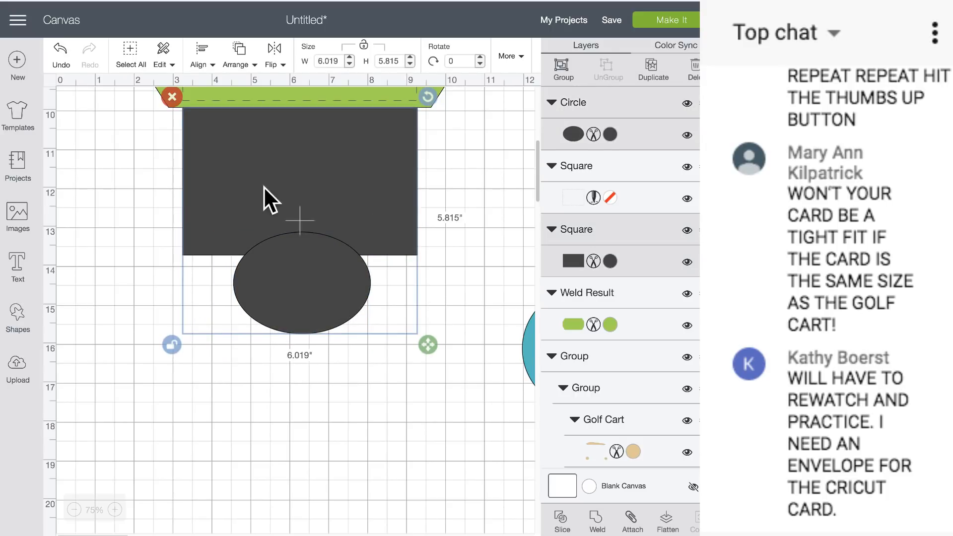
pyautogui.click(201, 64)
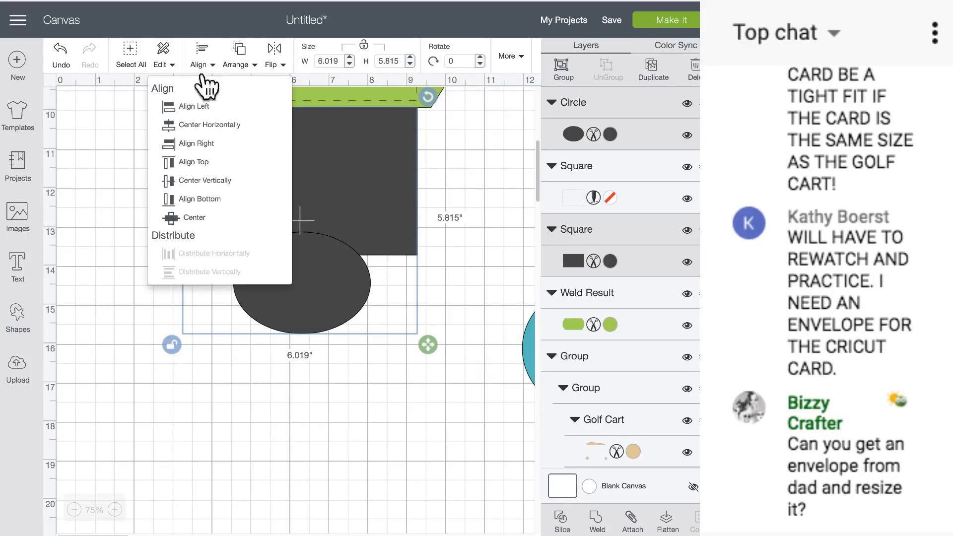
pyautogui.click(213, 124)
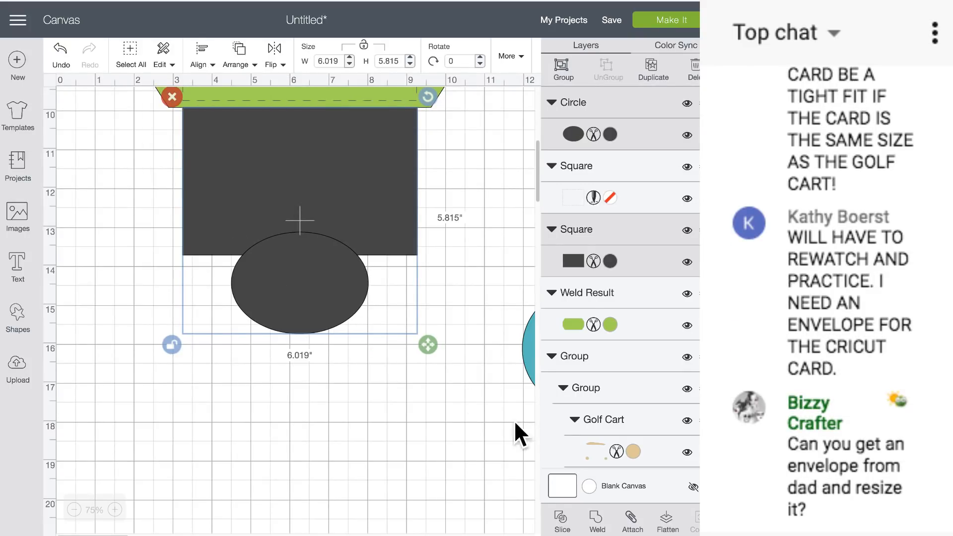
pyautogui.click(562, 520)
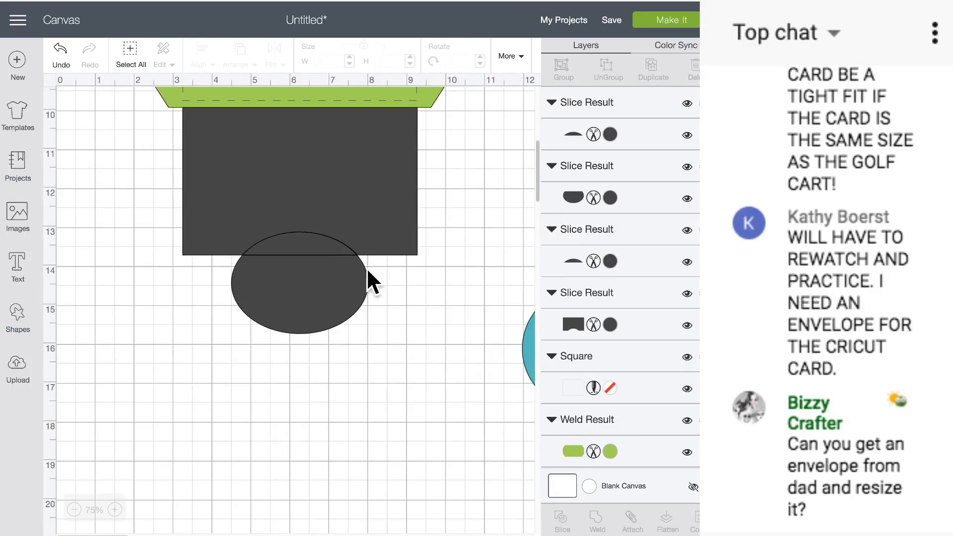
# Step: Move the sliced oval pieces well below the dark rectangle and delete the remaining curved sliver at its bottom edge
pyautogui.moveTo(319, 291); pyautogui.dragTo(312, 447)
pyautogui.moveTo(281, 243); pyautogui.dragTo(293, 358)
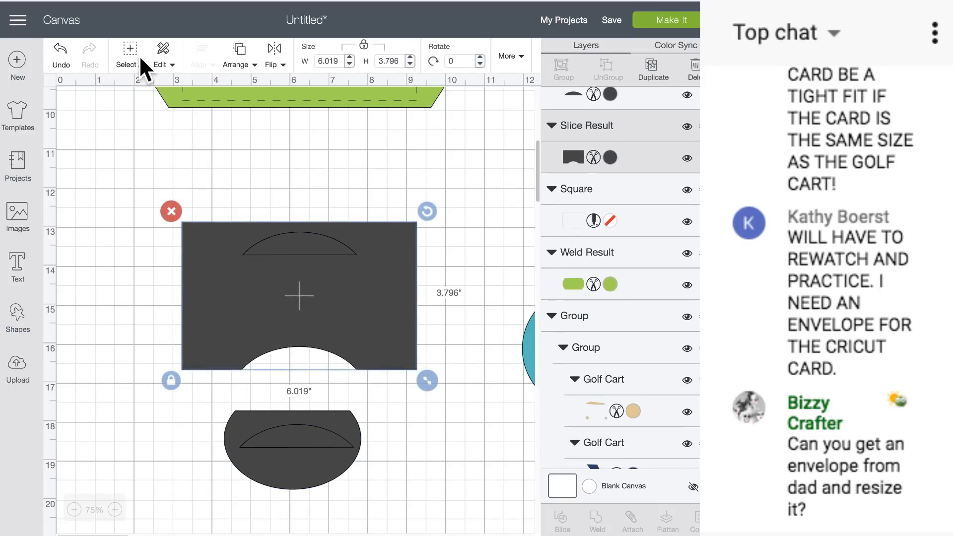
pyautogui.click(63, 52)
pyautogui.click(56, 52)
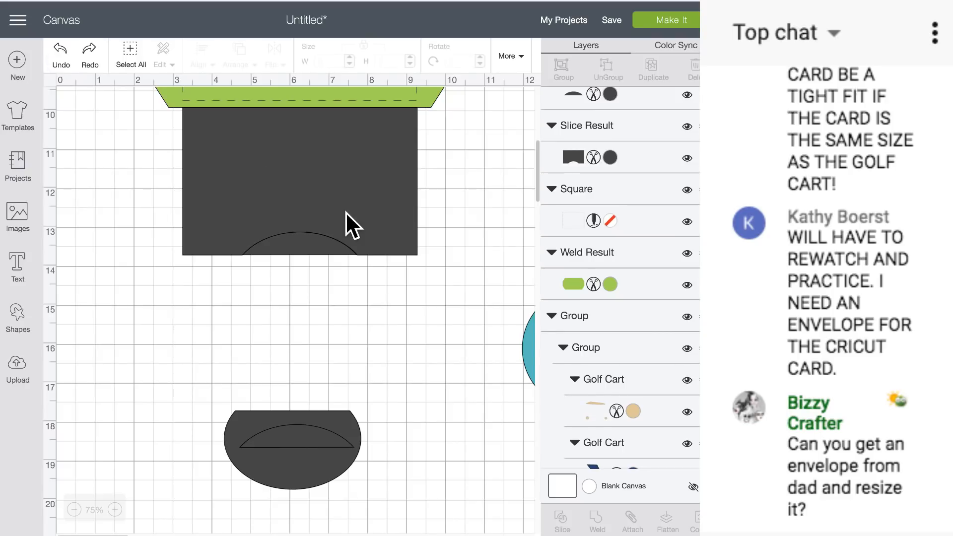
pyautogui.click(303, 242)
pyautogui.press('Delete')
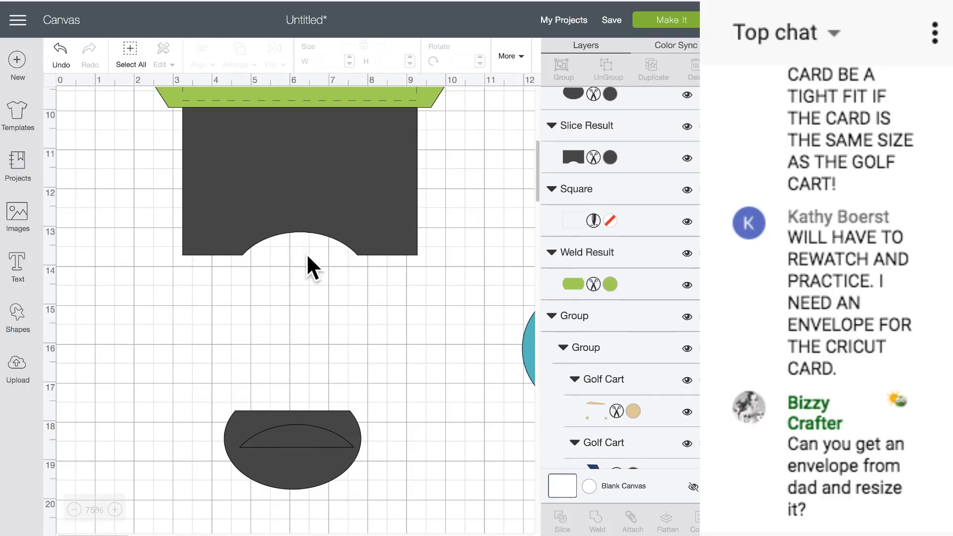
pyautogui.scroll(5, 329, 268)
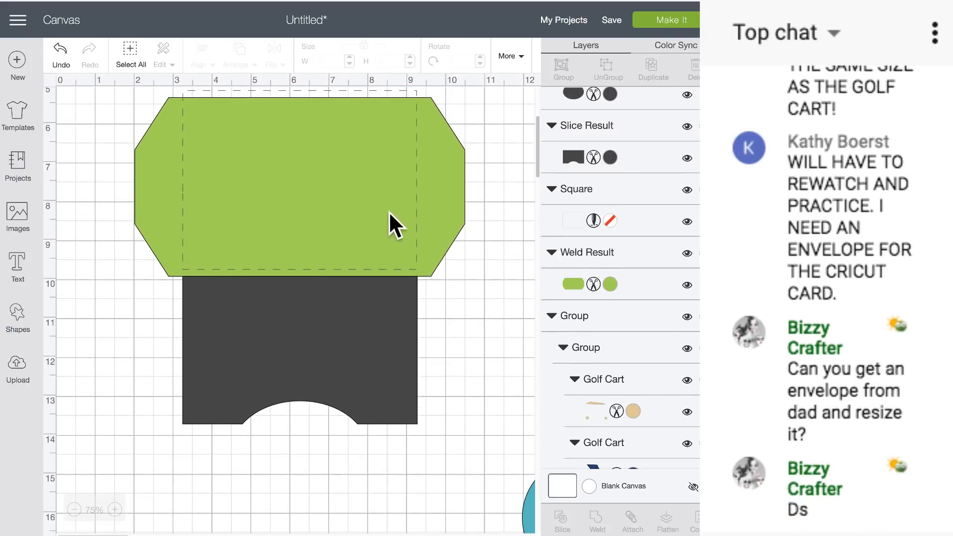
pyautogui.moveTo(418, 202); pyautogui.dragTo(420, 184)
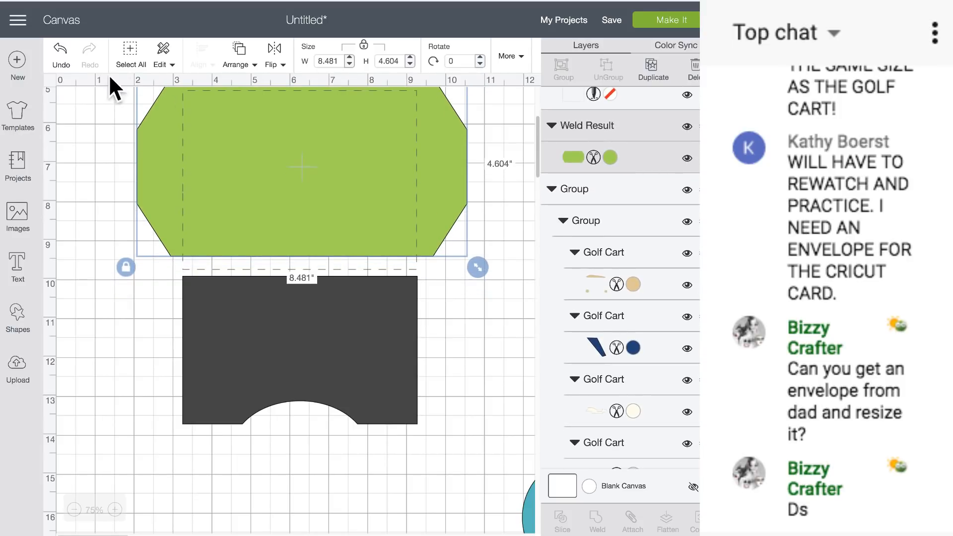
pyautogui.click(60, 51)
# Step: Move the dashed score rectangle upward out of the way and weld the green shape to the notched dark panel
pyautogui.scroll(3, 204, 156)
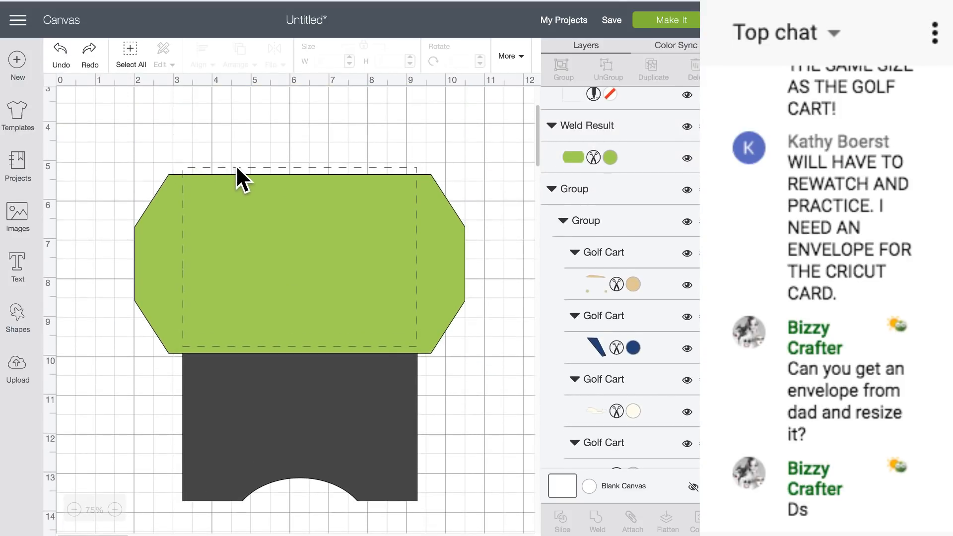
pyautogui.moveTo(243, 205); pyautogui.dragTo(243, 139)
pyautogui.click(499, 382)
pyautogui.moveTo(477, 392); pyautogui.dragTo(280, 339)
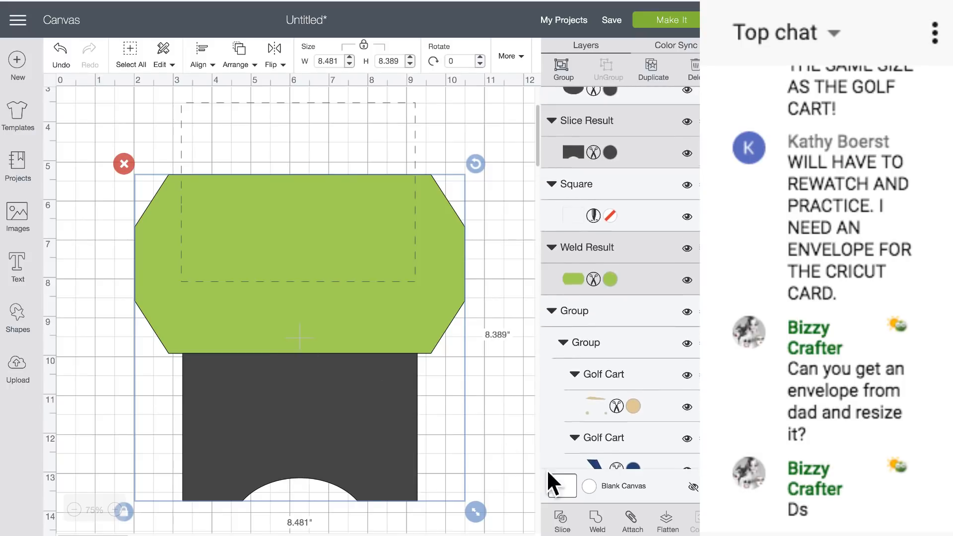
pyautogui.click(598, 521)
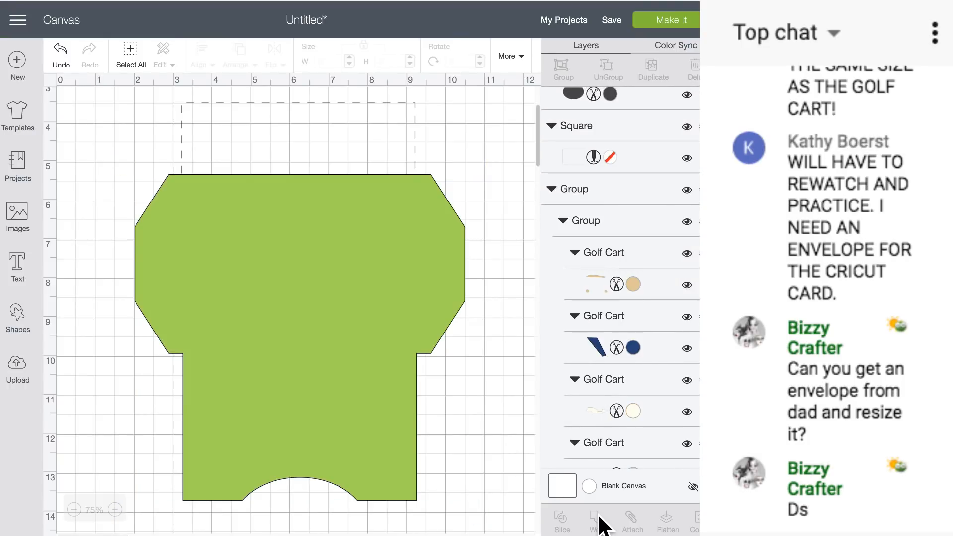
# Step: Bring the score rectangle to the front and move the welded envelope up so its flap section lines up with the score lines
pyautogui.click(417, 138)
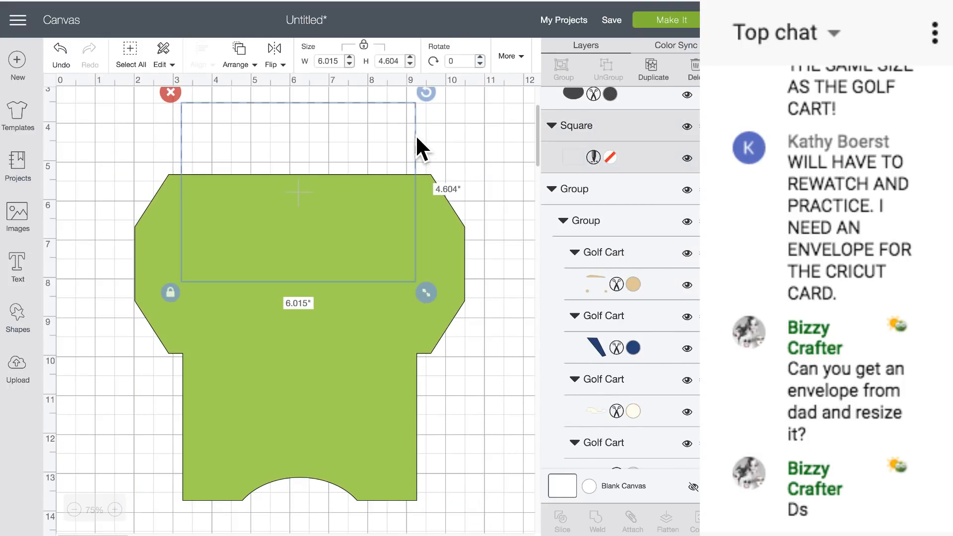
pyautogui.click(240, 63)
pyautogui.click(248, 145)
pyautogui.moveTo(253, 99); pyautogui.dragTo(260, 169)
pyautogui.moveTo(242, 100); pyautogui.dragTo(248, 160)
pyautogui.moveTo(243, 291); pyautogui.dragTo(243, 211)
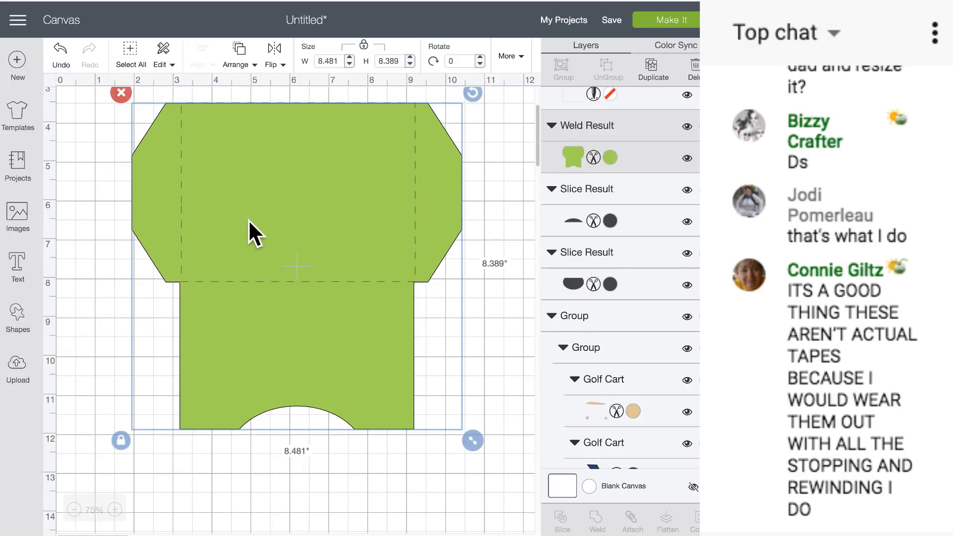
# Step: Attach the score rectangle to the welded green envelope
pyautogui.scroll(2, 249, 267)
pyautogui.moveTo(83, 221); pyautogui.dragTo(380, 371)
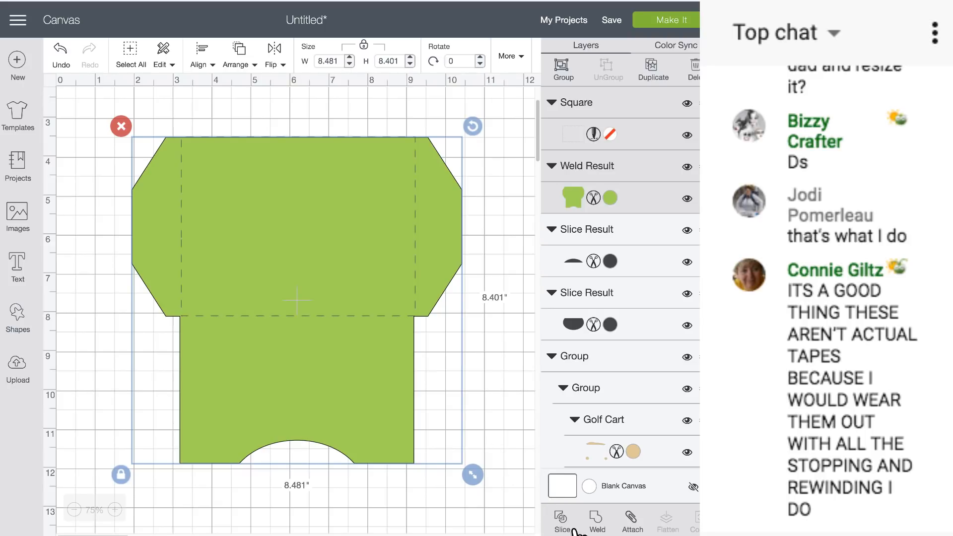
pyautogui.click(629, 519)
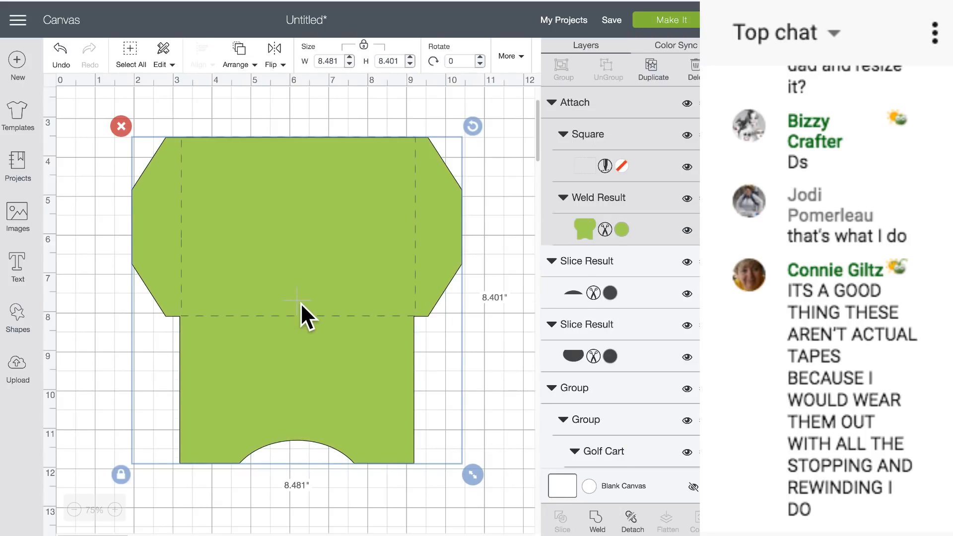
# Step: Enlarge the attached envelope proportionally to about 8.593 by 8.511 inches
pyautogui.scroll(3, 300, 302)
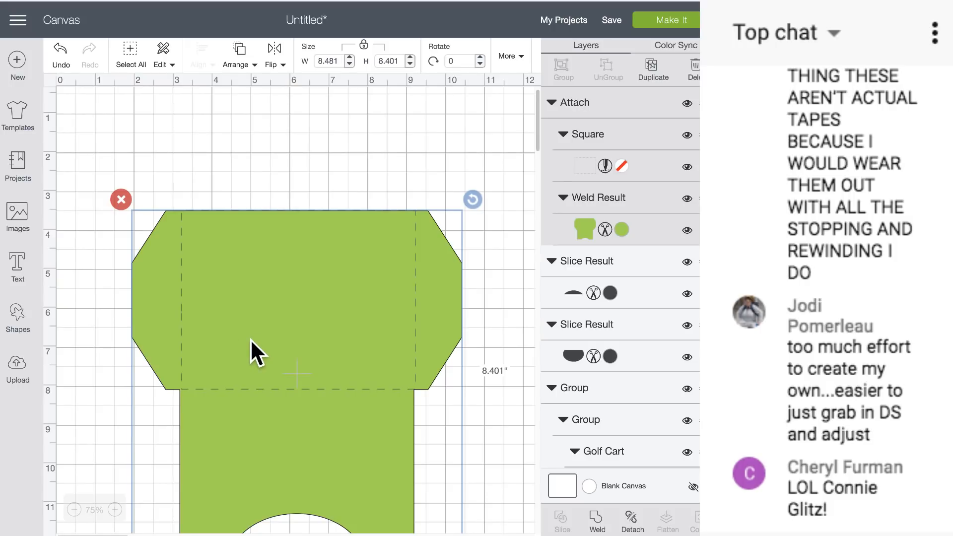
pyautogui.scroll(-3, 250, 339)
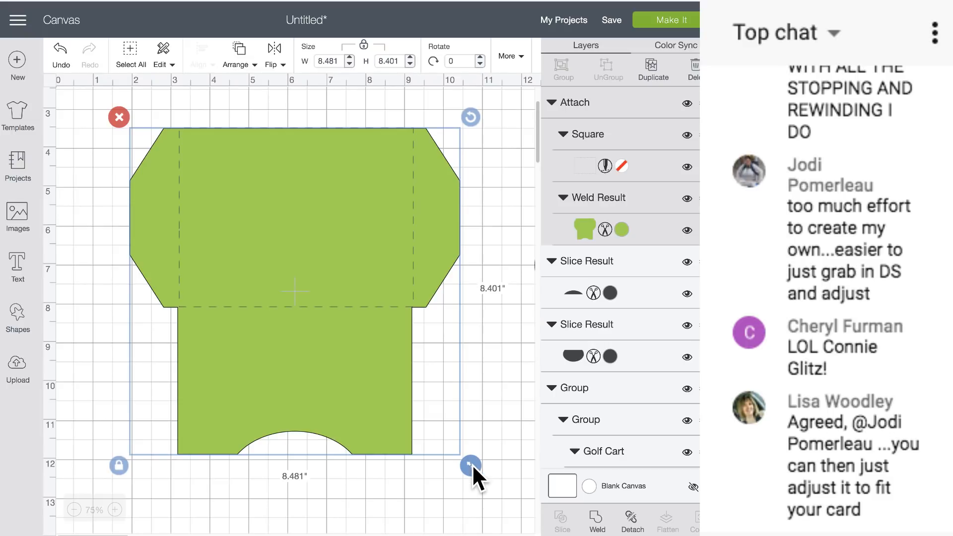
pyautogui.moveTo(472, 463); pyautogui.dragTo(475, 475)
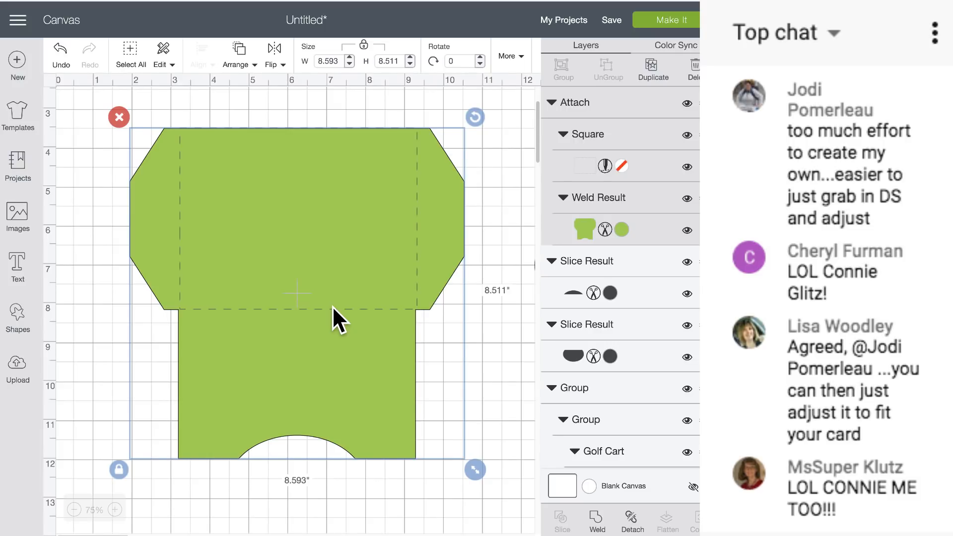
# Step: Look over the envelope and the dumbbell, rainbow and jacket card designs beside it
pyautogui.scroll(-1, 332, 306)
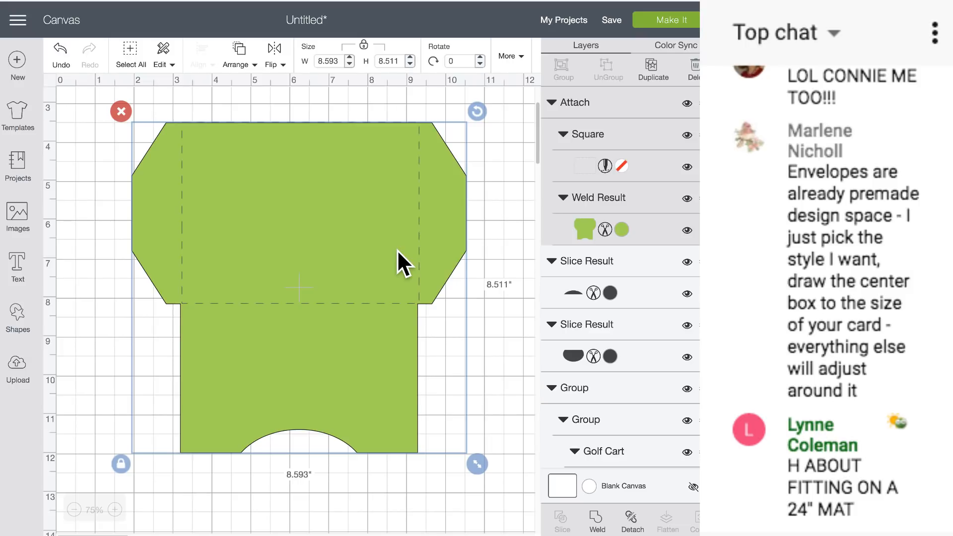
pyautogui.scroll(-1, 398, 251)
pyautogui.scroll(1, 397, 250)
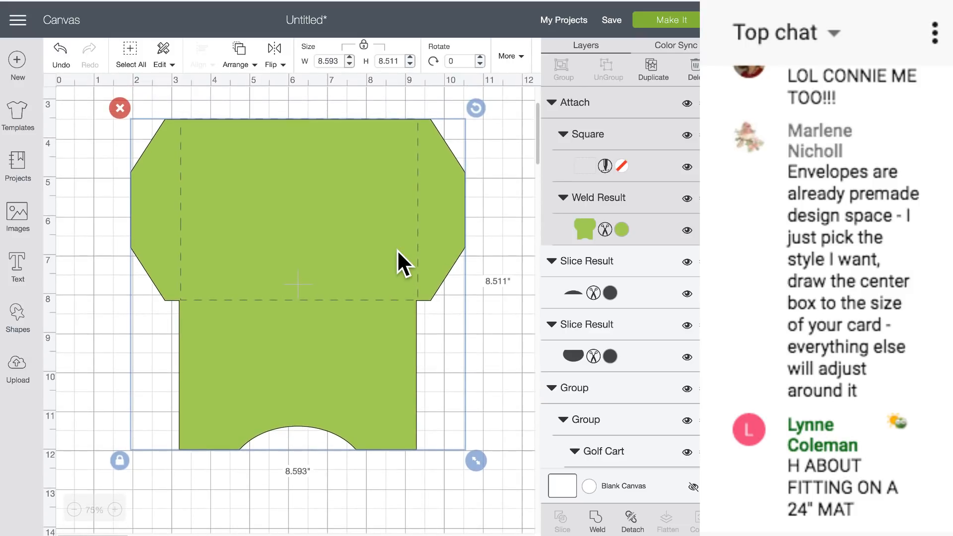
pyautogui.hscroll(10, 397, 249)
pyautogui.click(472, 242)
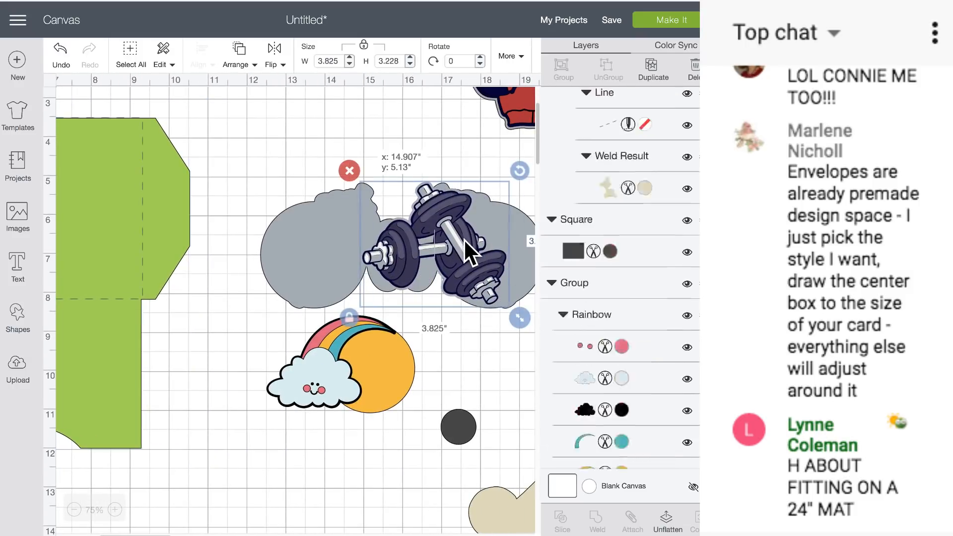
pyautogui.hscroll(4, 336, 251)
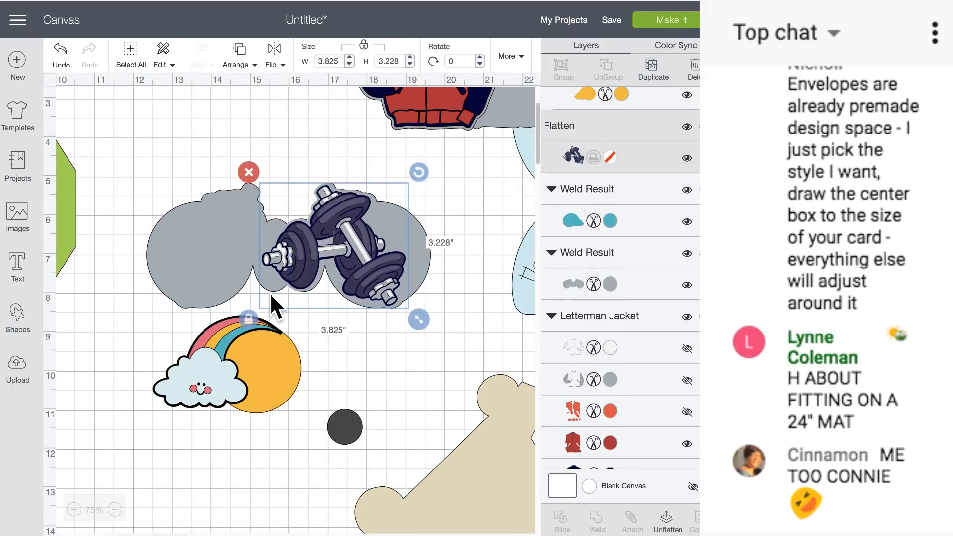
pyautogui.scroll(4, 200, 241)
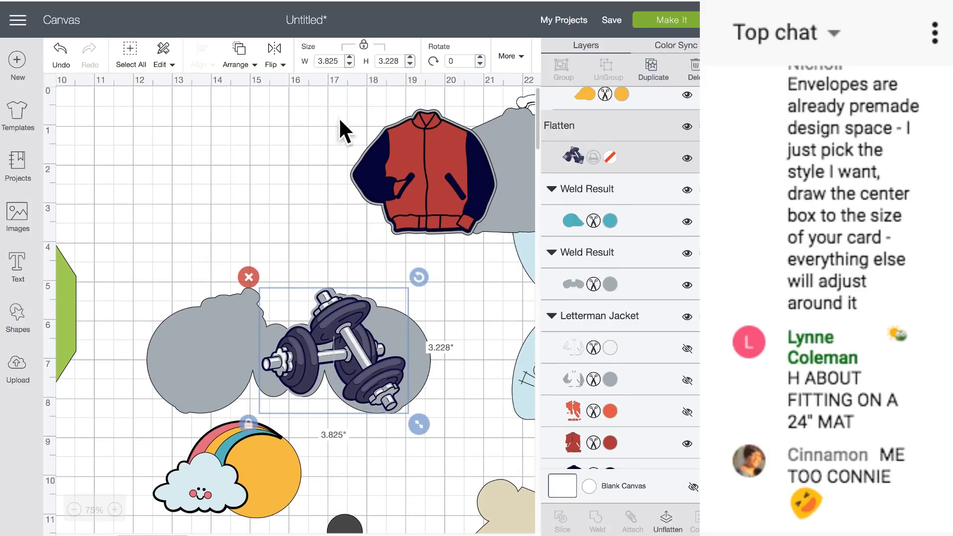
pyautogui.hscroll(-5, 355, 258)
pyautogui.hscroll(-6, 357, 262)
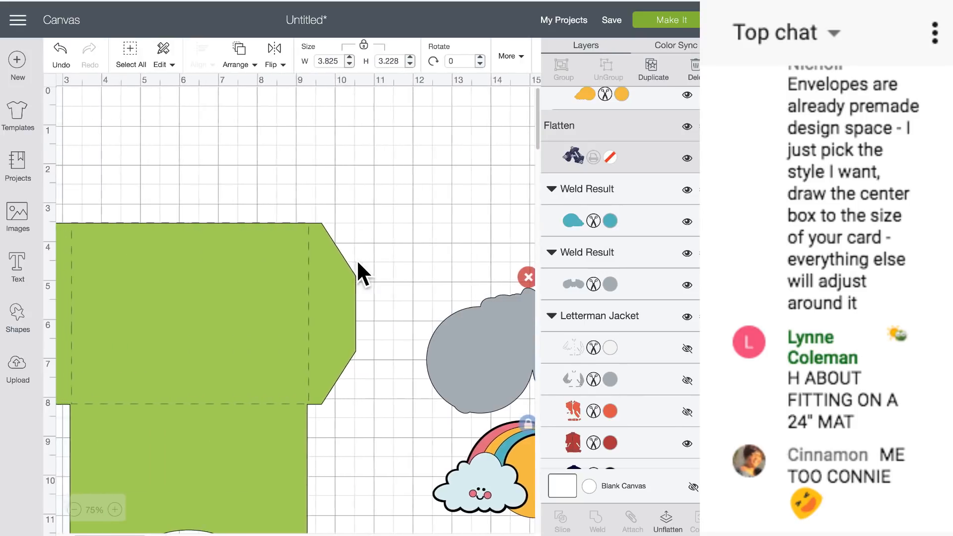
pyautogui.scroll(-3, 358, 260)
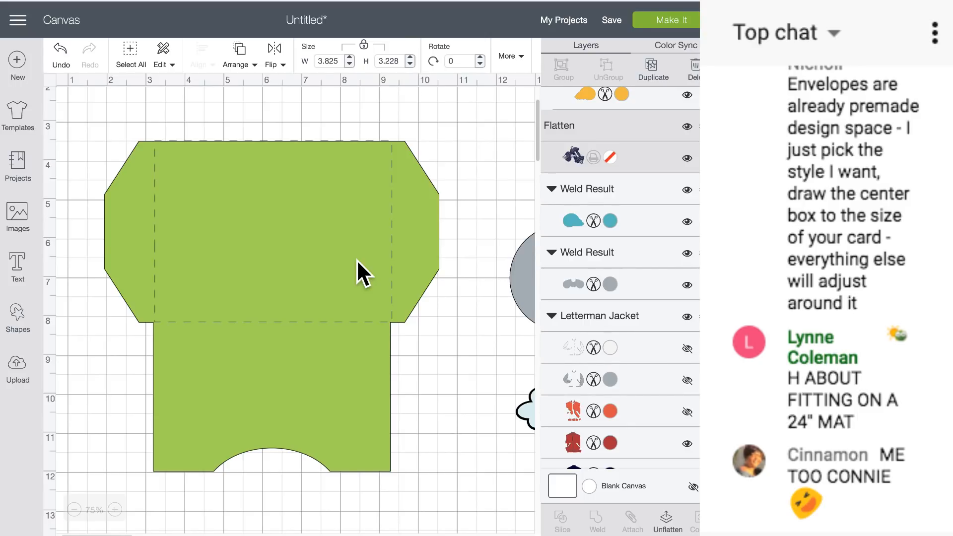
pyautogui.scroll(2, 356, 259)
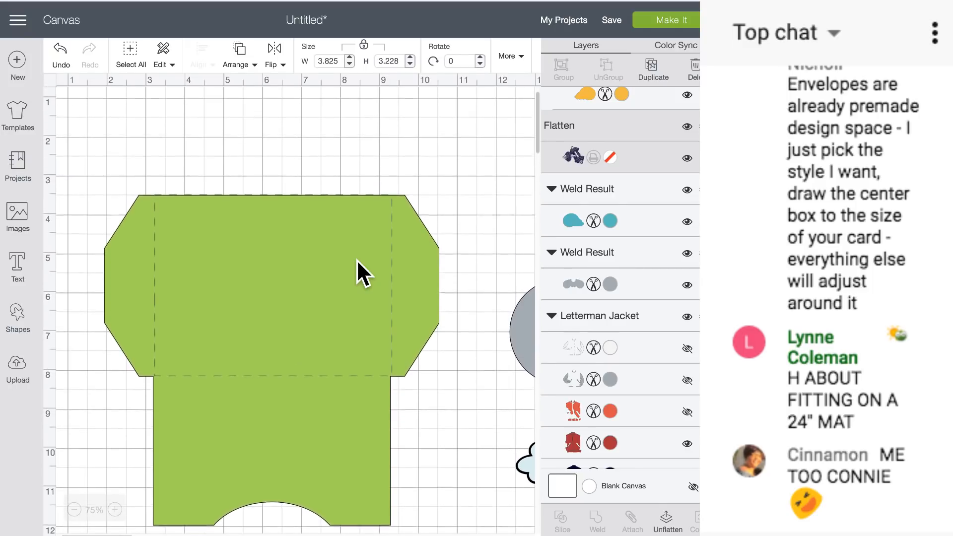
# Step: Move the envelope down about 4 inches to free space above it, and add an octagon
pyautogui.scroll(1, 356, 259)
pyautogui.click(225, 257)
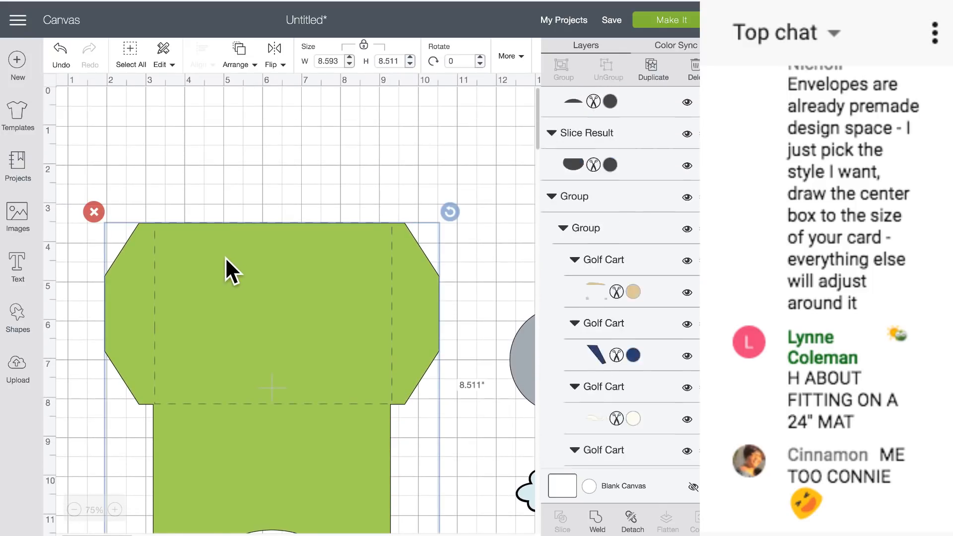
pyautogui.moveTo(224, 257); pyautogui.dragTo(233, 399)
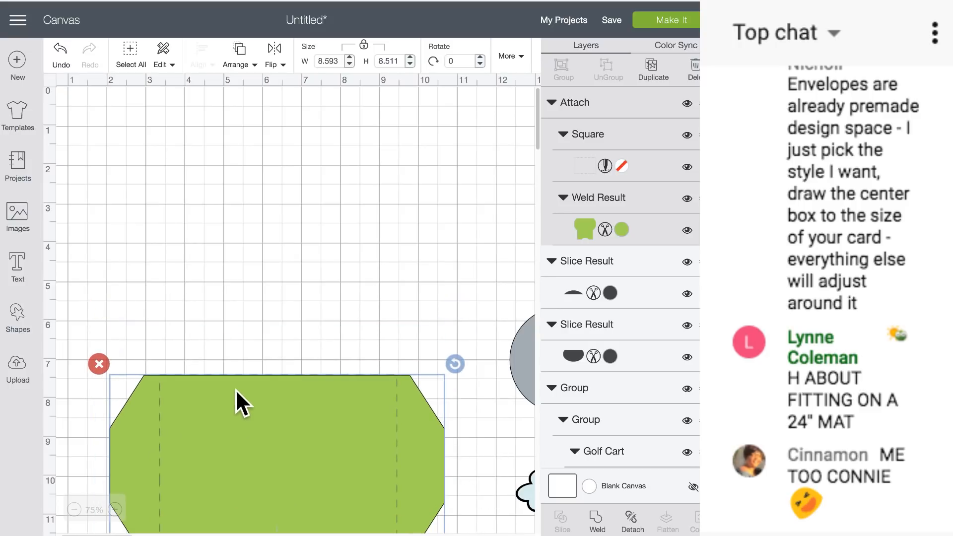
pyautogui.click(17, 317)
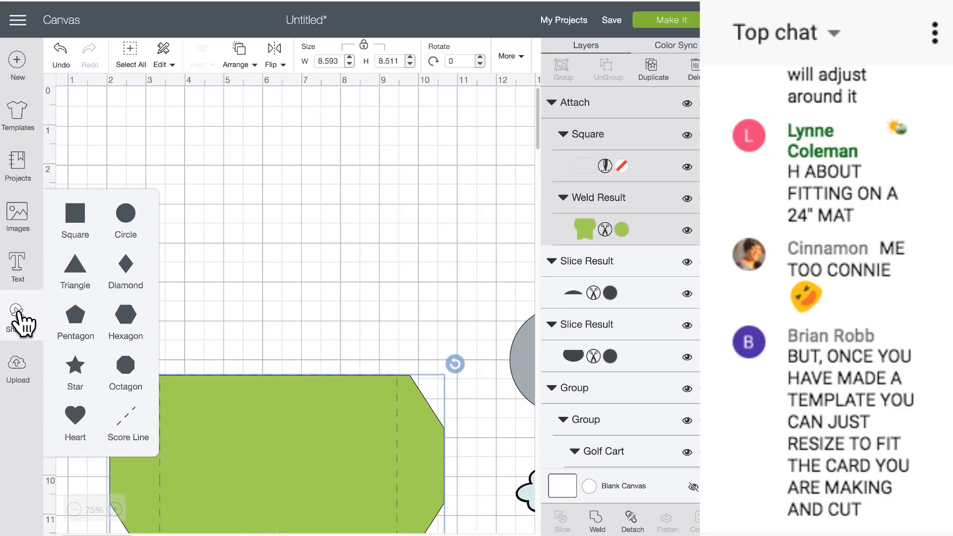
pyautogui.click(127, 368)
pyautogui.click(270, 302)
# Step: Unlock the octagon's proportions, stretch it to about 6 by 3.185 inches, and place it across the envelope's top edge
pyautogui.click(177, 362)
pyautogui.moveTo(317, 354); pyautogui.dragTo(445, 348)
pyautogui.moveTo(367, 295); pyautogui.dragTo(344, 379)
pyautogui.moveTo(430, 448); pyautogui.dragTo(406, 439)
pyautogui.moveTo(333, 374); pyautogui.dragTo(332, 374)
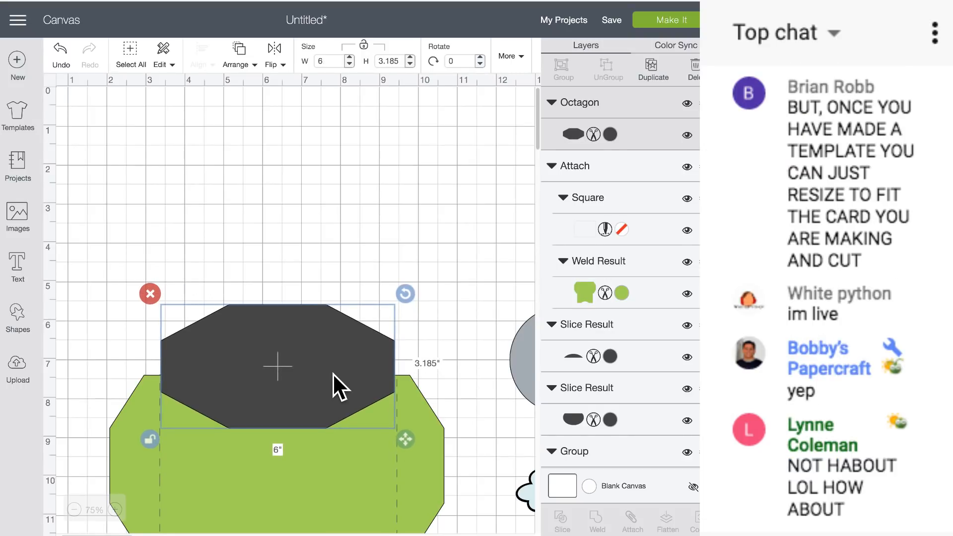
# Step: Widen the octagon to about 6.093 inches and line up its sides with the envelope's vertical score lines
pyautogui.scroll(-5, 332, 373)
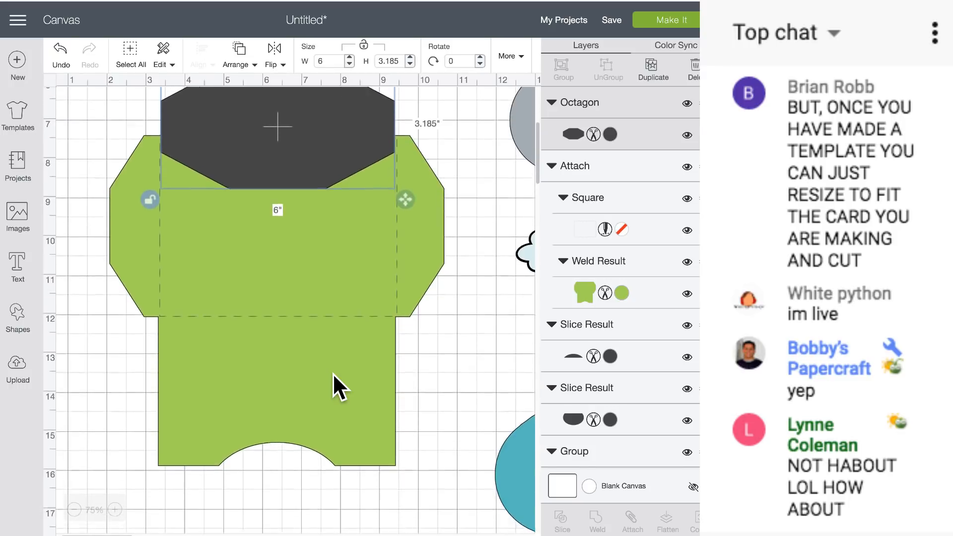
pyautogui.scroll(3, 332, 373)
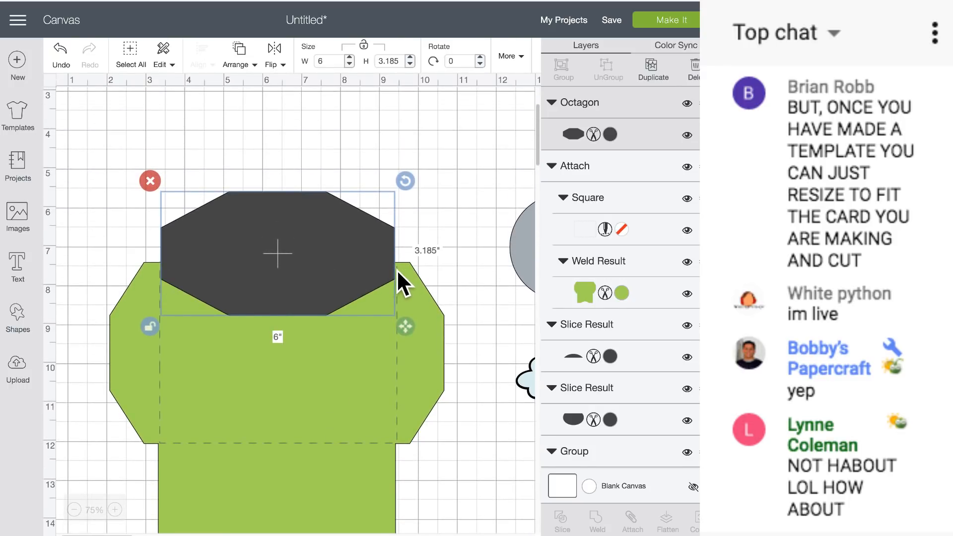
pyautogui.moveTo(404, 317); pyautogui.dragTo(406, 317)
pyautogui.moveTo(299, 268); pyautogui.dragTo(298, 268)
pyautogui.moveTo(404, 316); pyautogui.dragTo(406, 317)
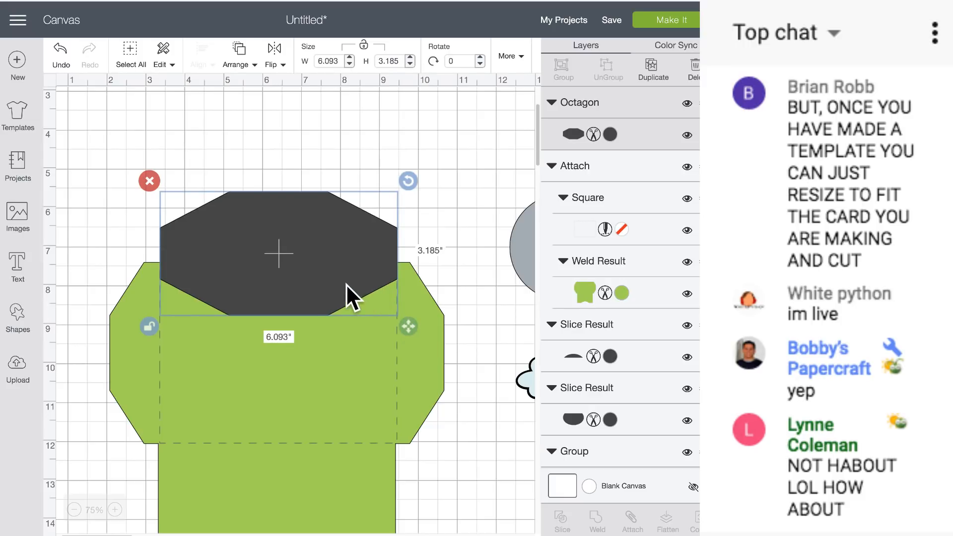
pyautogui.moveTo(346, 284); pyautogui.dragTo(347, 283)
pyautogui.scroll(-3, 419, 326)
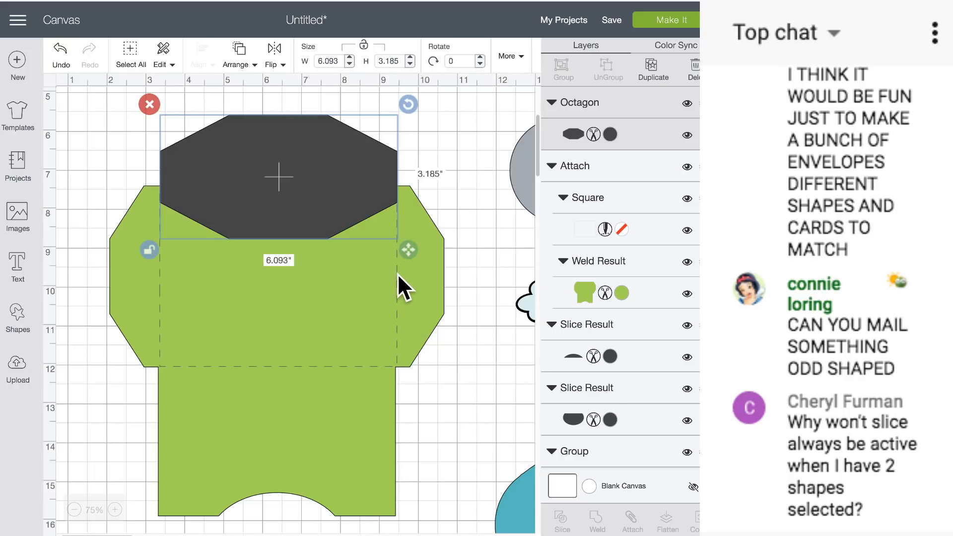
# Step: Move the letterman jacket artwork off its grey folded card base into the clear space beside it
pyautogui.hscroll(10, 353, 290)
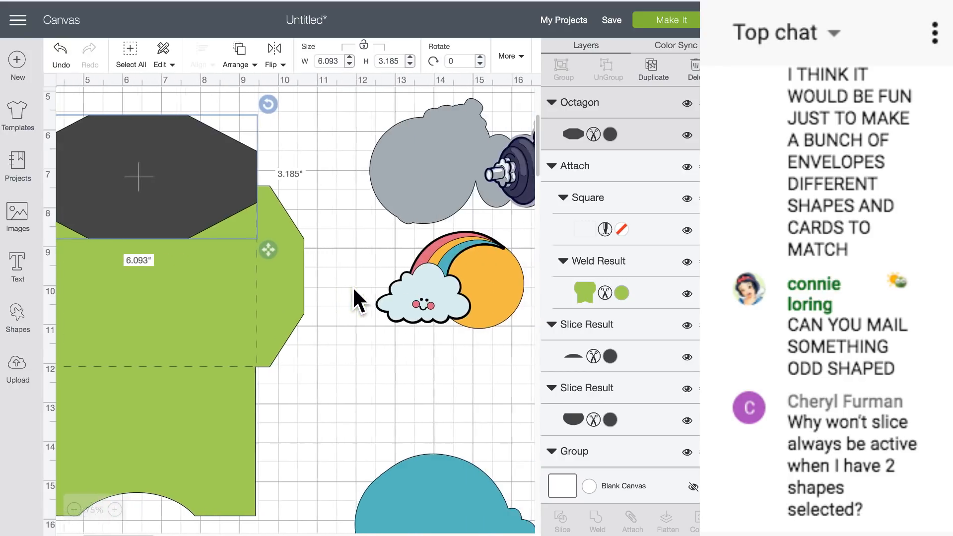
pyautogui.hscroll(5, 354, 290)
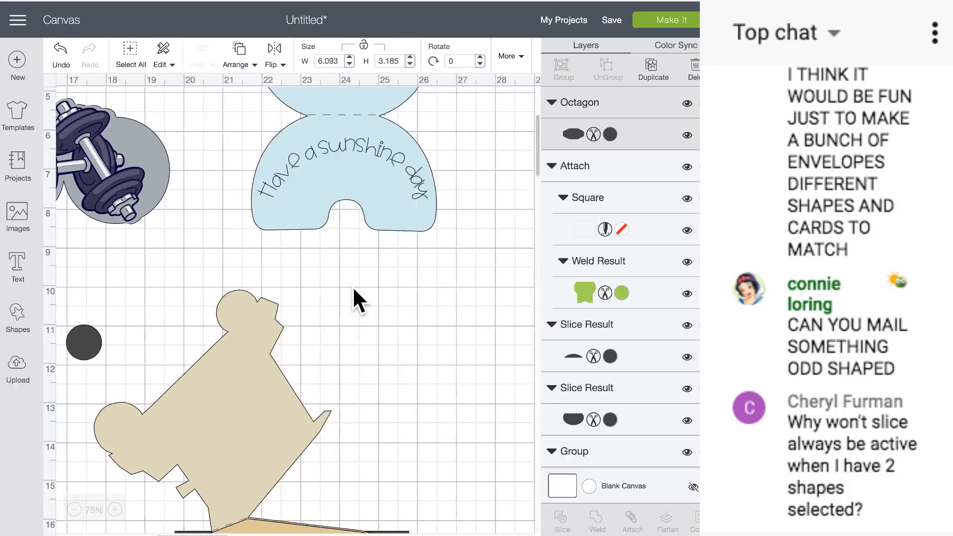
pyautogui.hscroll(-4, 353, 289)
pyautogui.scroll(4, 353, 289)
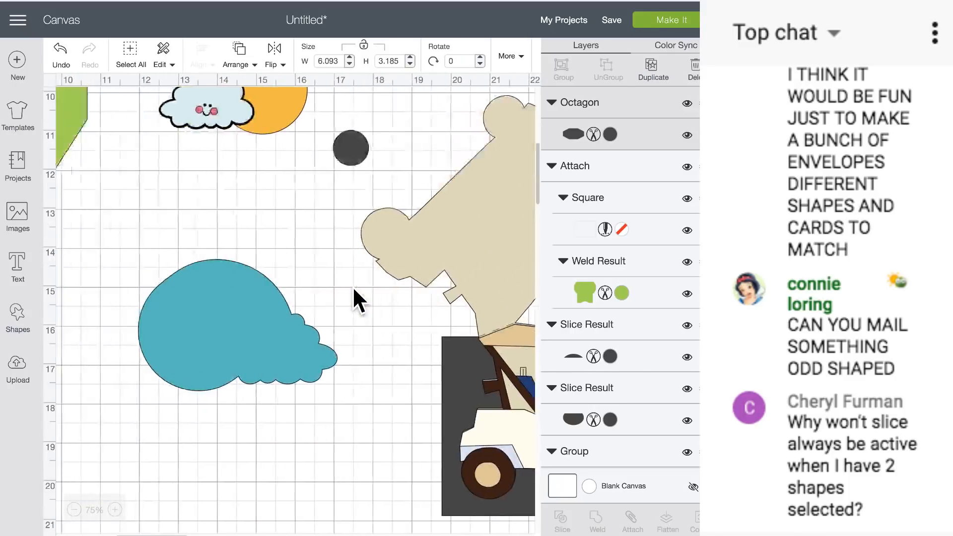
pyautogui.hscroll(7, 353, 287)
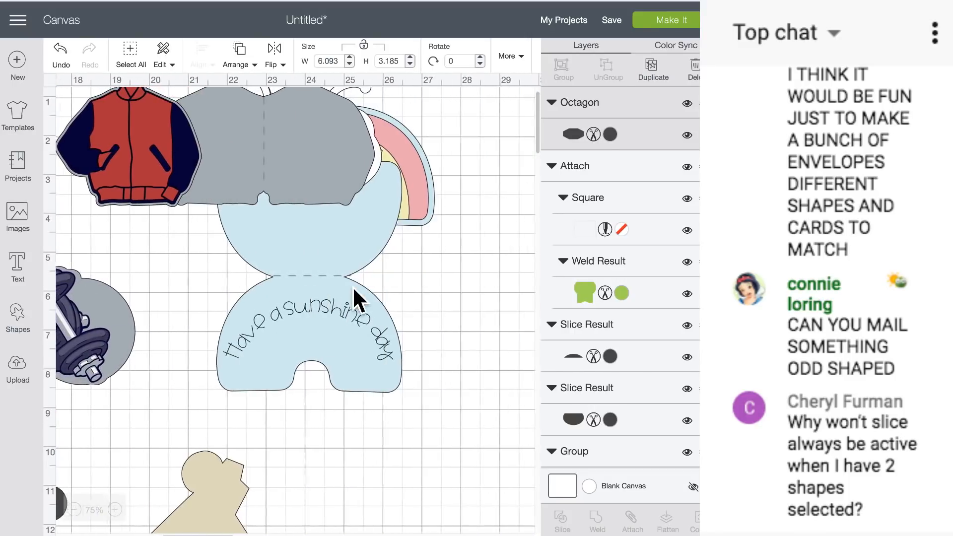
pyautogui.hscroll(-3, 354, 287)
pyautogui.moveTo(270, 140); pyautogui.dragTo(207, 159)
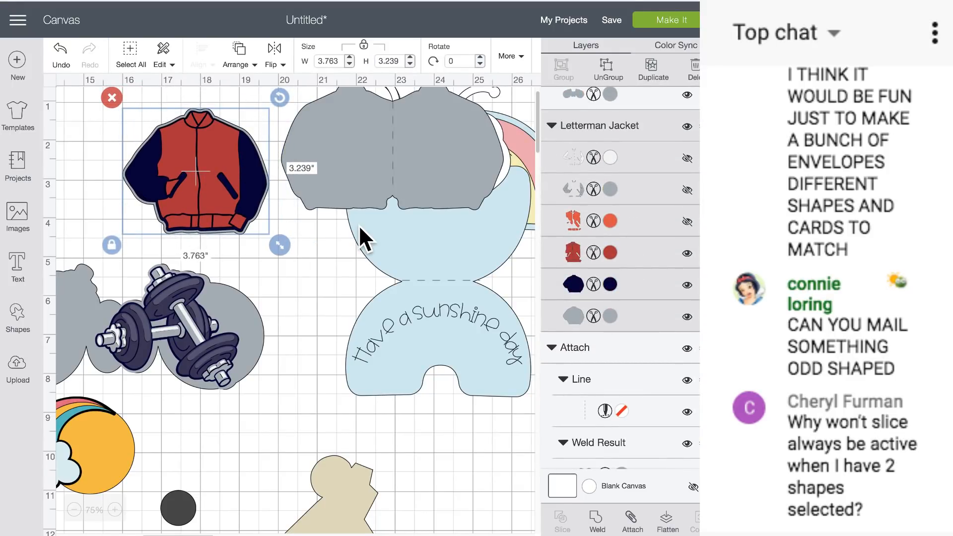
pyautogui.moveTo(199, 159); pyautogui.dragTo(222, 160)
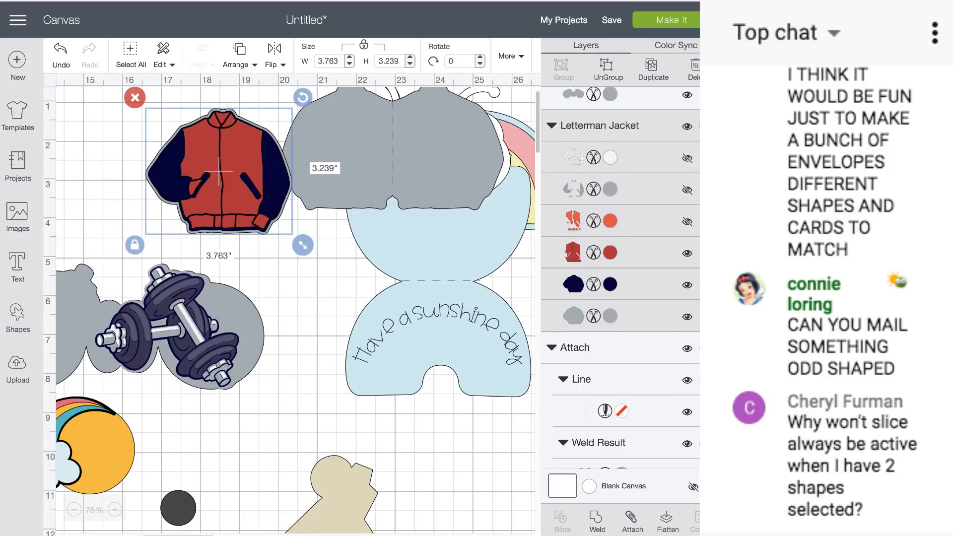
# Step: Move the grey jacket card base into the free space above the envelope and place the octagon so it partly overlaps it
pyautogui.moveTo(362, 167); pyautogui.dragTo(94, 215)
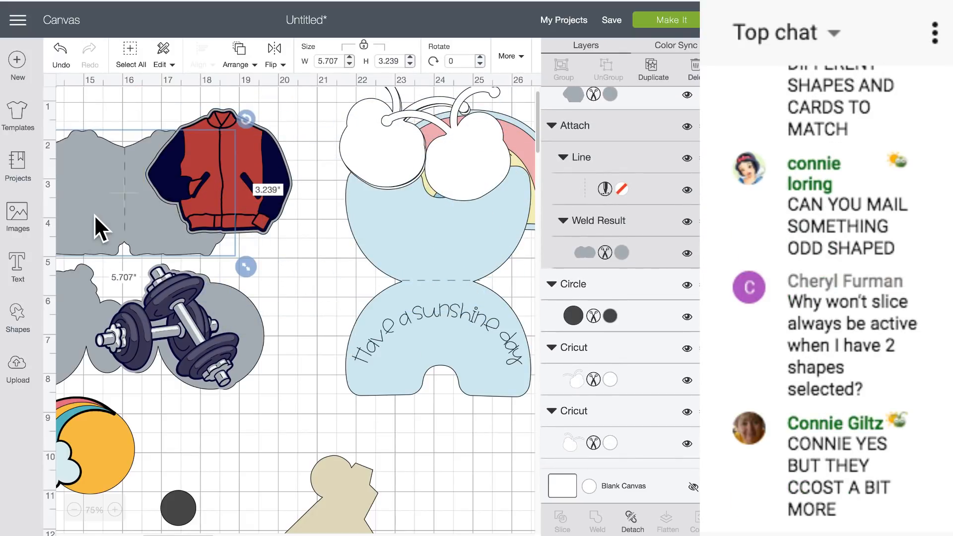
pyautogui.hscroll(-5, 98, 214)
pyautogui.hscroll(-5, 99, 228)
pyautogui.moveTo(442, 174); pyautogui.dragTo(89, 207)
pyautogui.moveTo(149, 298); pyautogui.dragTo(198, 255)
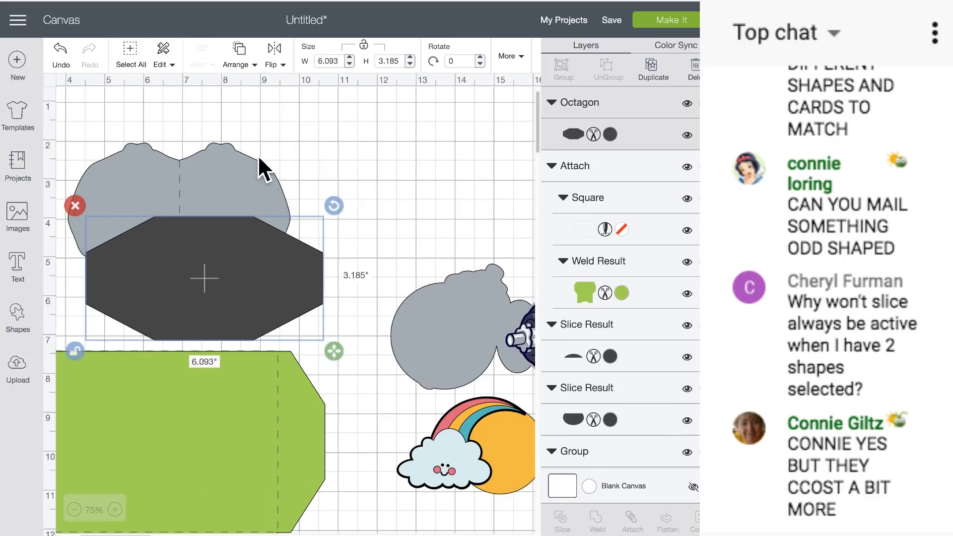
# Step: Select the grey card base together with the octagon and examine which layers the selection includes and whether Slice is available
pyautogui.click(242, 129)
pyautogui.moveTo(195, 111); pyautogui.dragTo(303, 359)
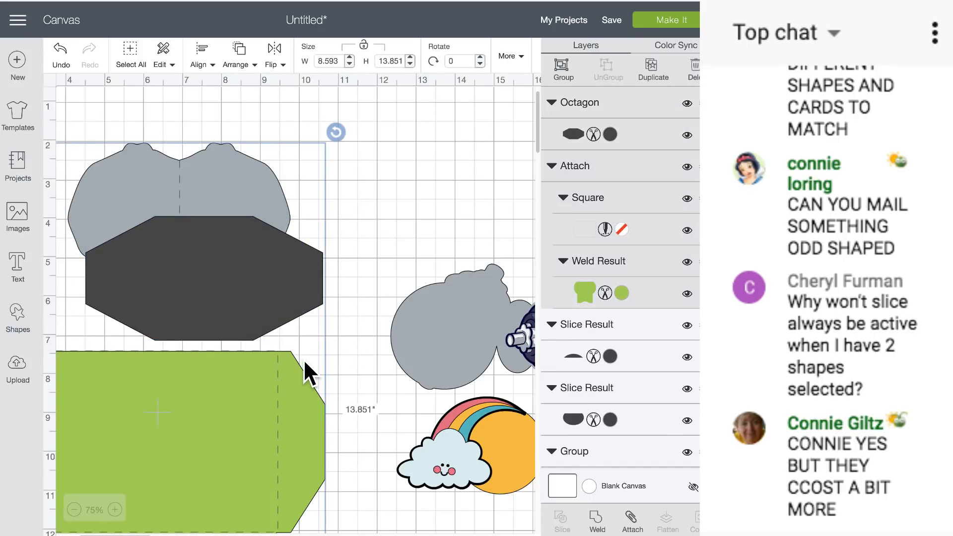
pyautogui.click(366, 312)
pyautogui.moveTo(175, 112); pyautogui.dragTo(279, 277)
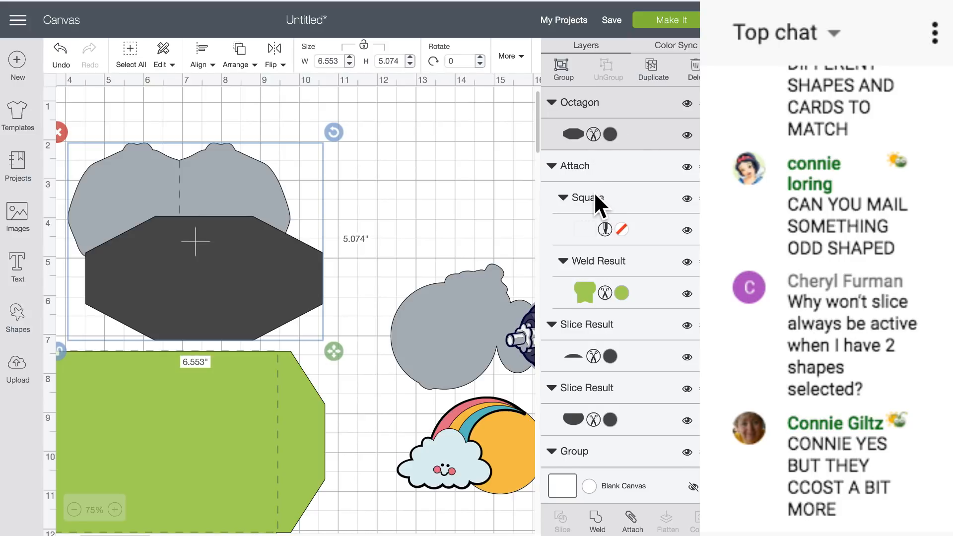
pyautogui.scroll(-7, 593, 191)
pyautogui.scroll(-15, 593, 191)
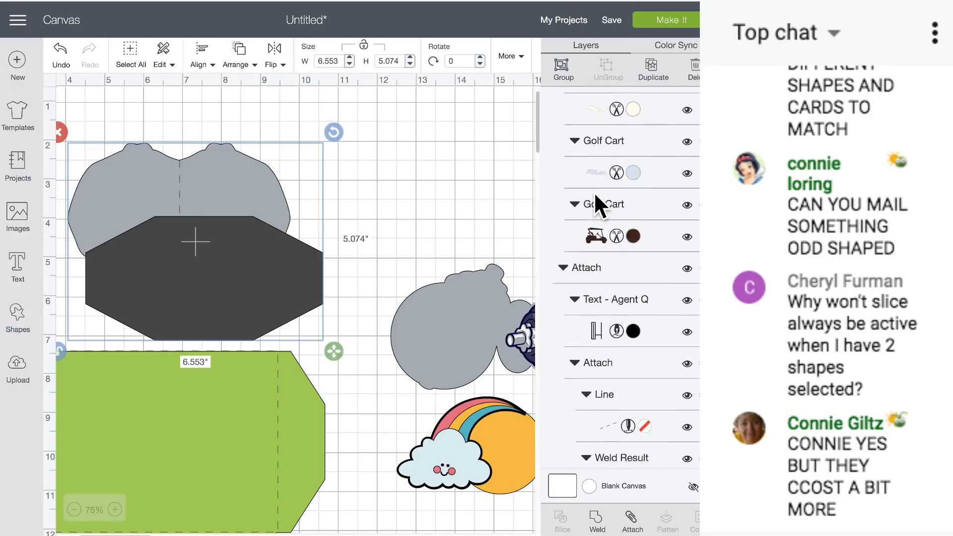
pyautogui.scroll(-12, 594, 191)
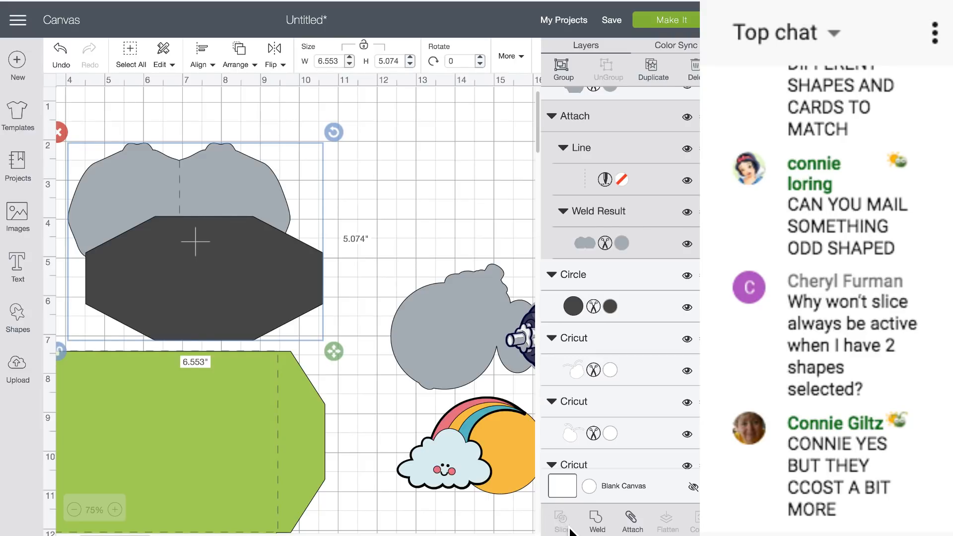
# Step: Detach the score line from the grey card base, and select only the base shape and the octagon
pyautogui.click(375, 128)
pyautogui.click(234, 172)
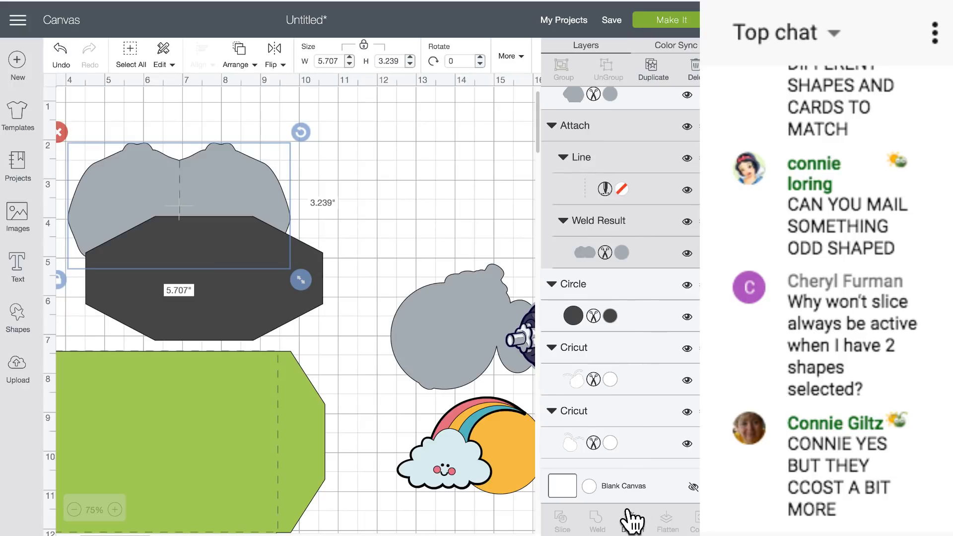
pyautogui.click(632, 525)
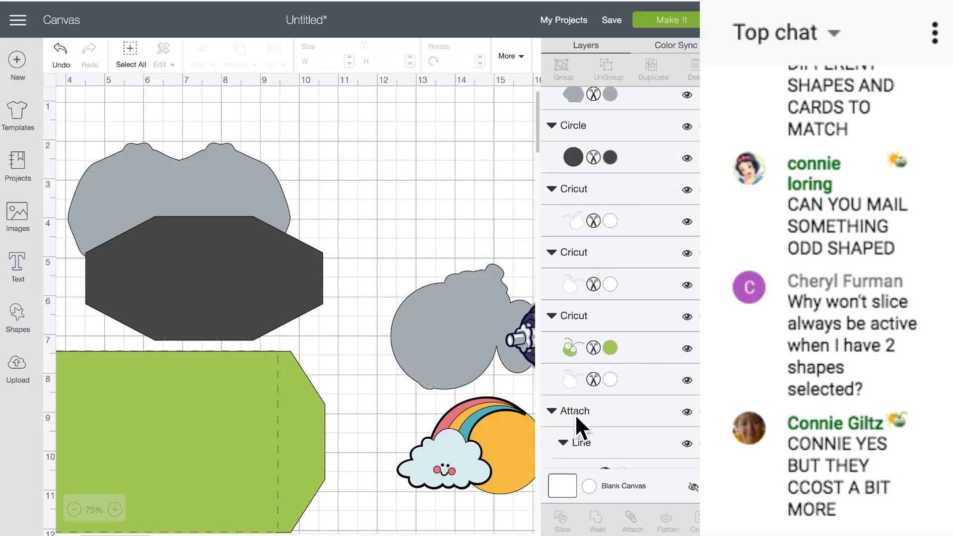
pyautogui.click(266, 255)
pyautogui.moveTo(357, 228); pyautogui.dragTo(222, 214)
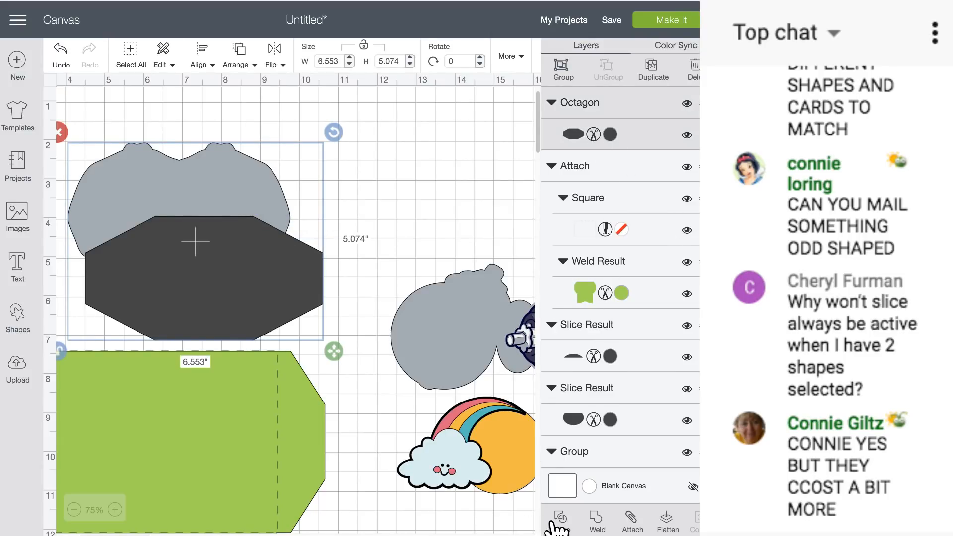
# Step: Select the octagon, grey base and loose score line together, and check the selected layers against Slice's availability
pyautogui.moveTo(393, 199); pyautogui.dragTo(53, 213)
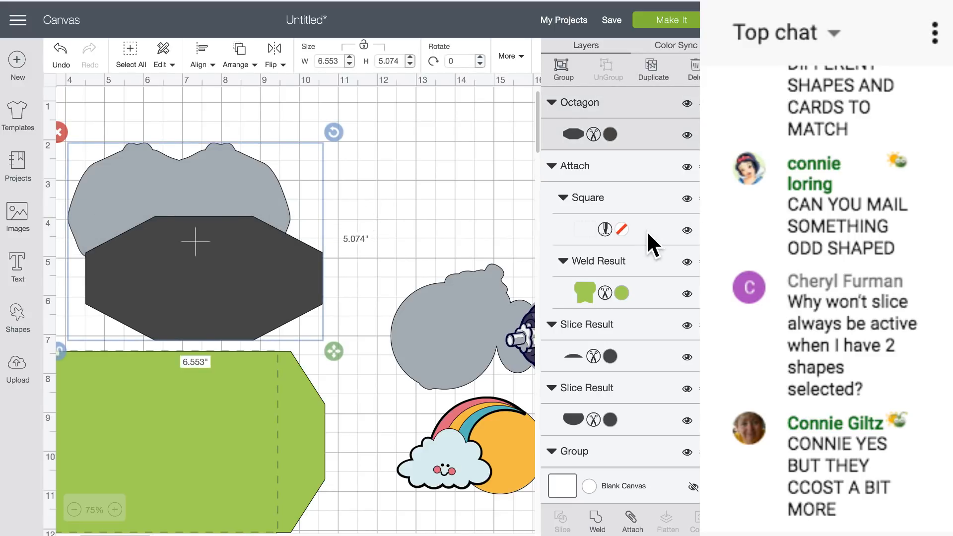
pyautogui.scroll(-10, 648, 228)
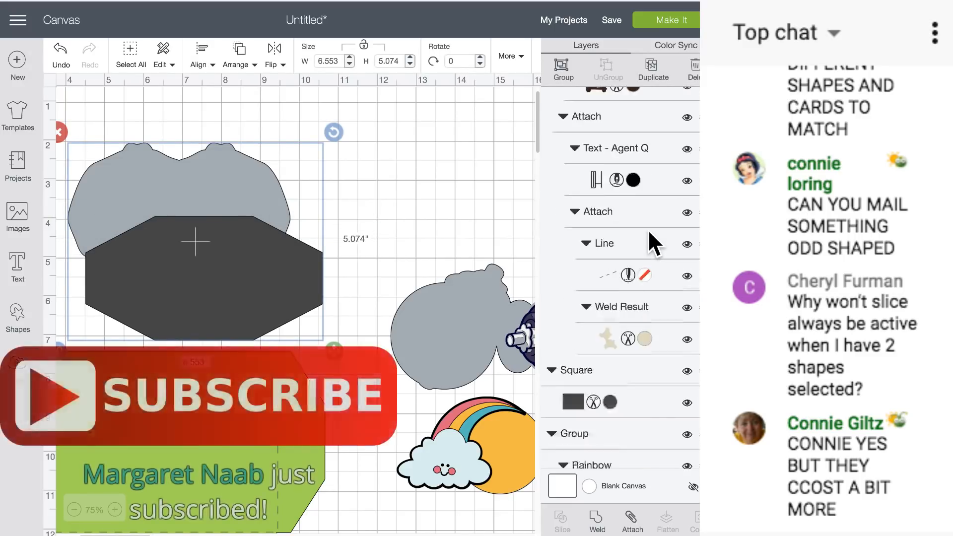
pyautogui.scroll(-15, 648, 228)
pyautogui.scroll(-10, 649, 232)
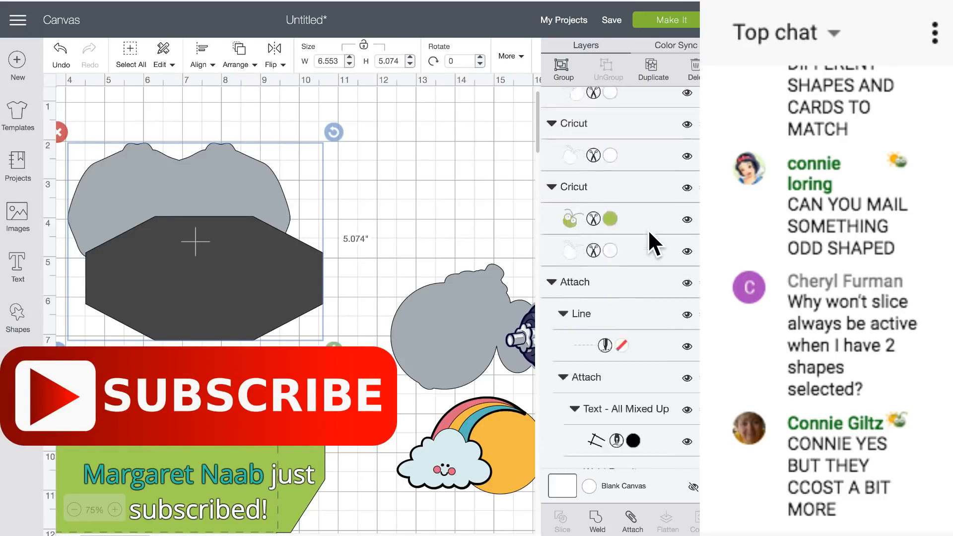
pyautogui.scroll(-8, 647, 228)
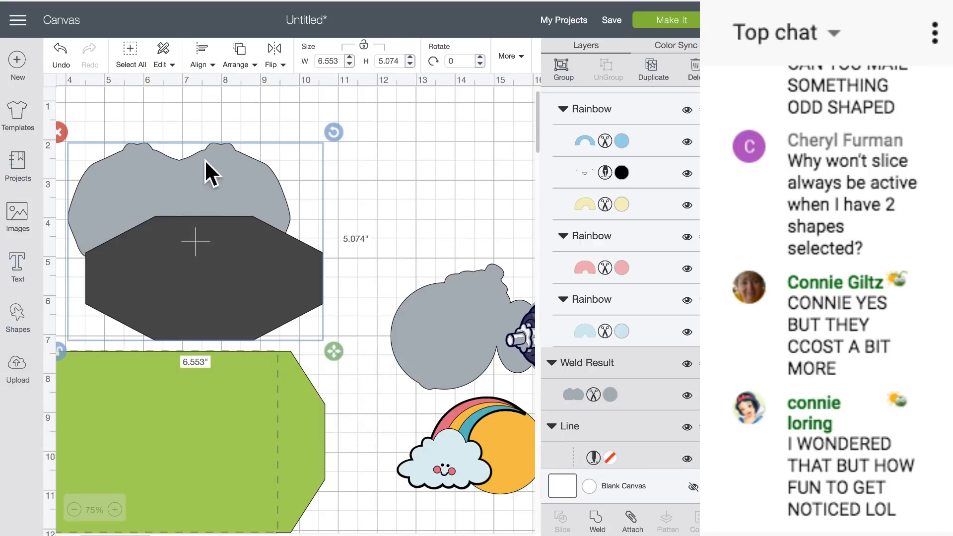
# Step: Reselect just the octagon and the grey base without the score line, and compare Slice's availability
pyautogui.click(402, 207)
pyautogui.moveTo(366, 230); pyautogui.dragTo(251, 251)
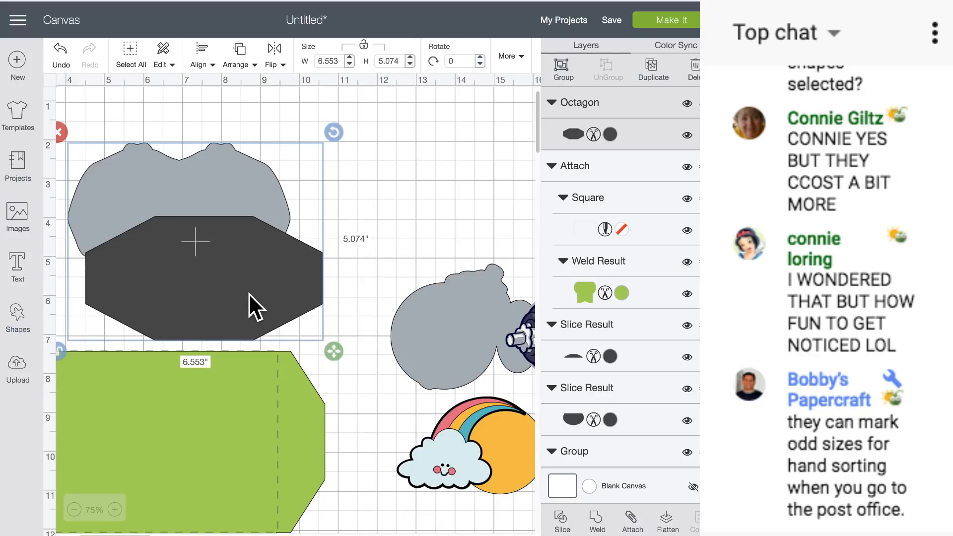
pyautogui.scroll(-5, 250, 295)
pyautogui.hscroll(-3, 249, 292)
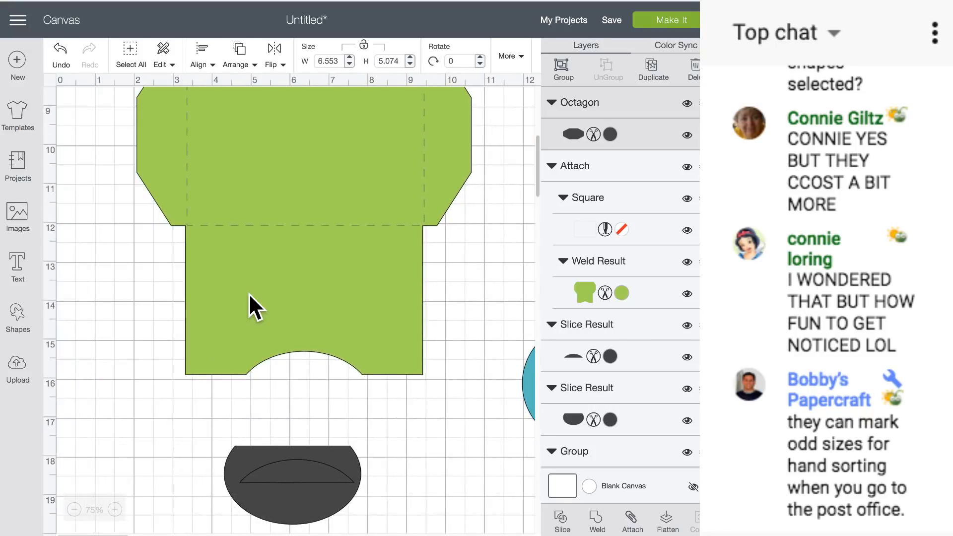
pyautogui.scroll(6, 248, 292)
pyautogui.scroll(3, 249, 293)
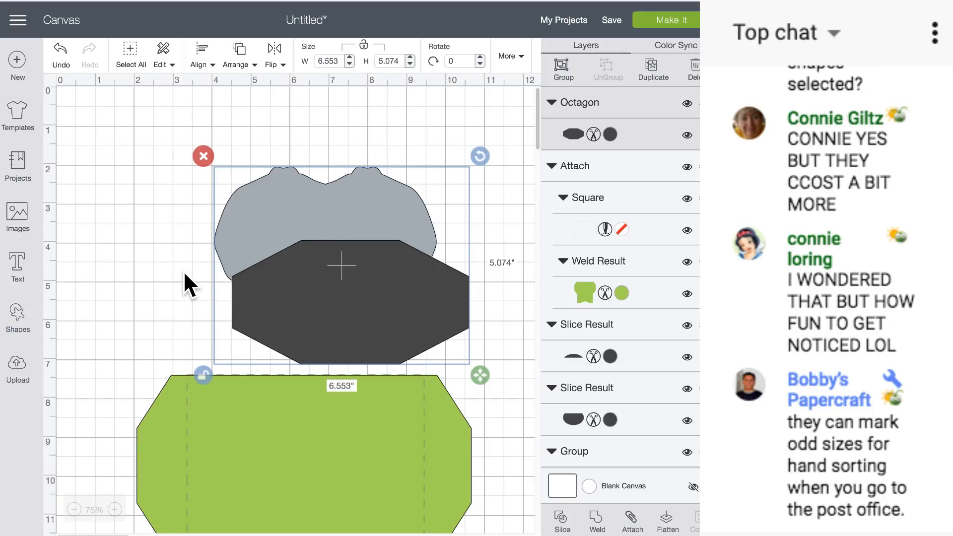
pyautogui.scroll(-3, 183, 270)
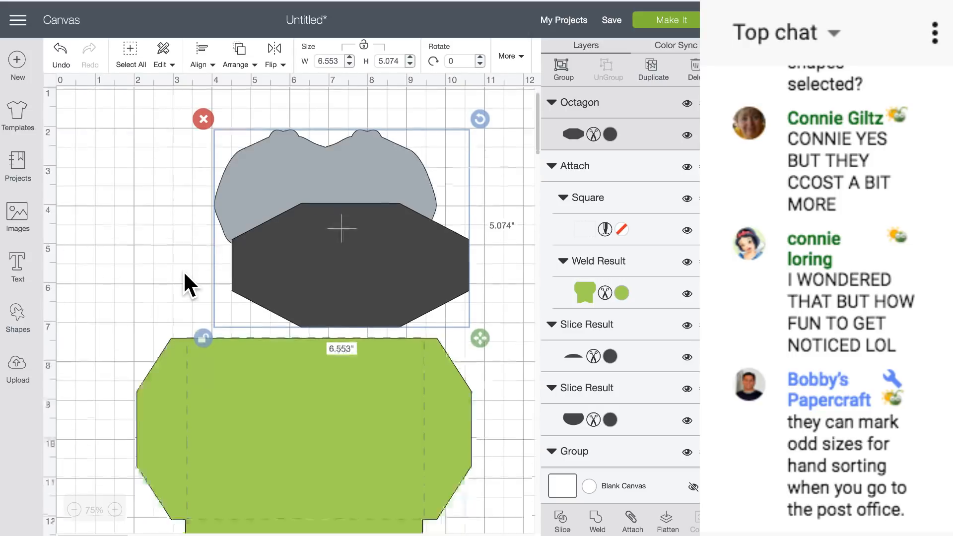
# Step: Ungroup the cloud-and-rainbow card, shift the artwork off its yellow base, and ungroup the artwork into separate layers
pyautogui.hscroll(10, 183, 270)
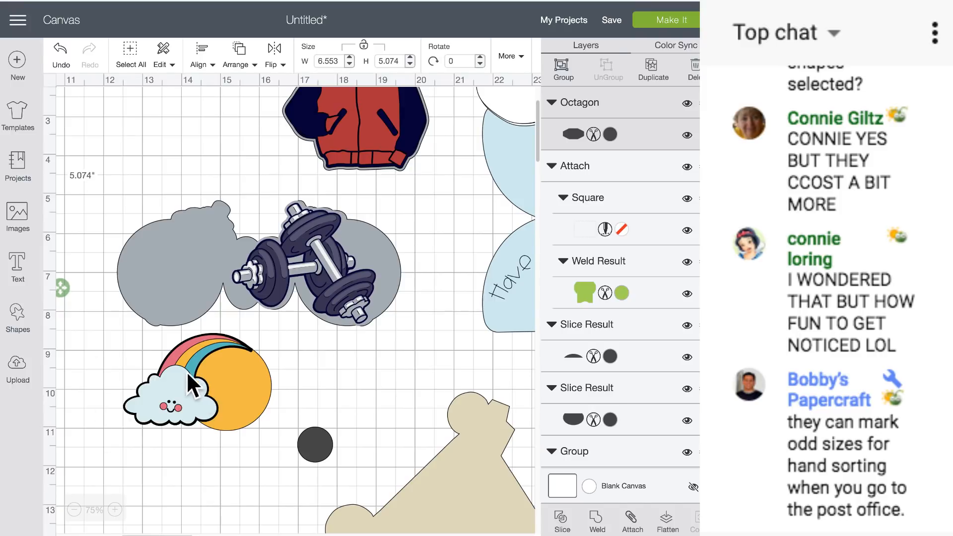
pyautogui.moveTo(174, 399); pyautogui.dragTo(193, 371)
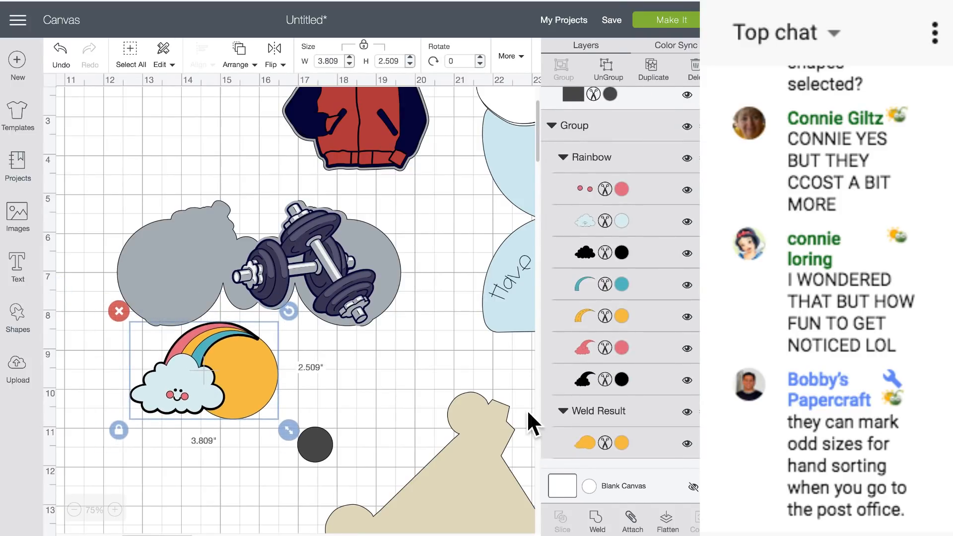
pyautogui.click(616, 67)
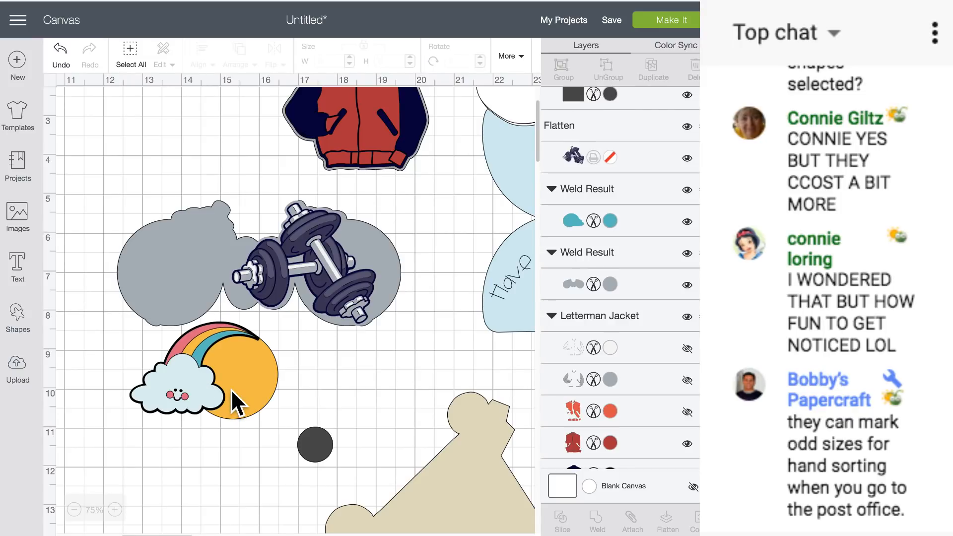
pyautogui.moveTo(201, 381); pyautogui.dragTo(221, 388)
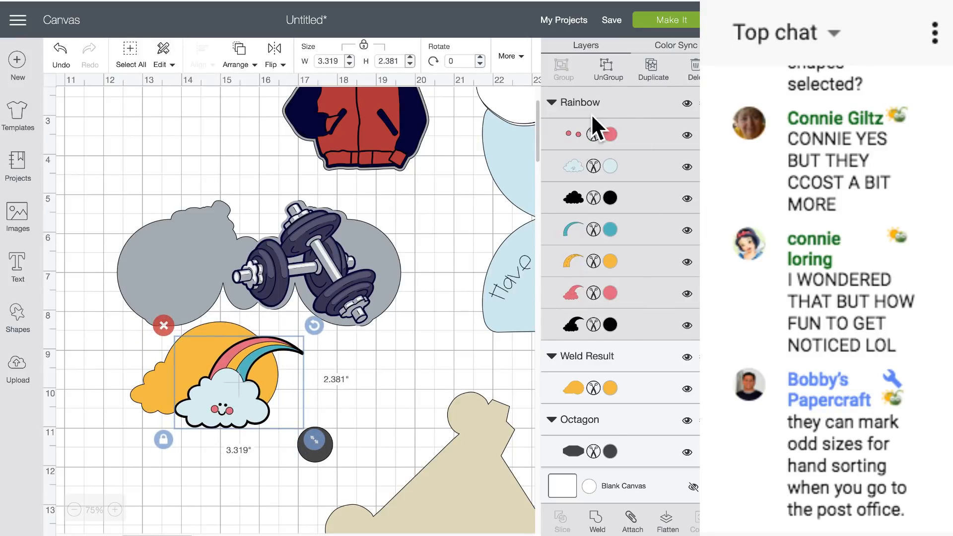
pyautogui.click(612, 73)
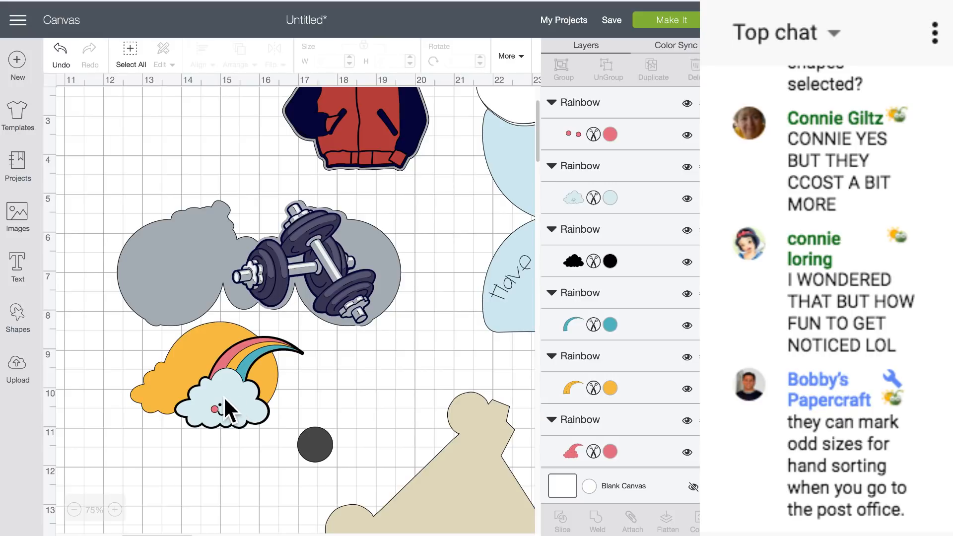
# Step: Move the light blue cloud layer out of the rainbow artwork into the clear space beside it
pyautogui.moveTo(240, 398); pyautogui.dragTo(391, 377)
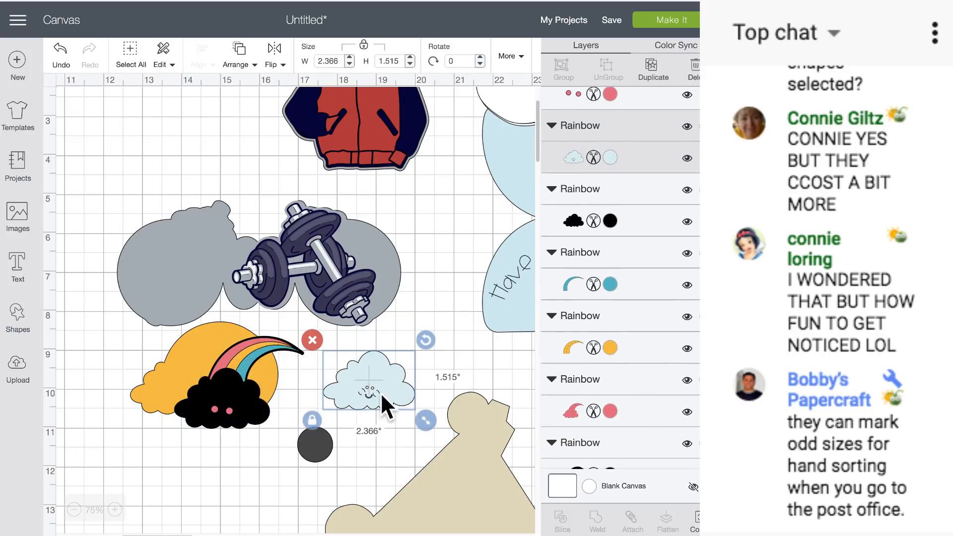
pyautogui.moveTo(376, 374); pyautogui.dragTo(373, 365)
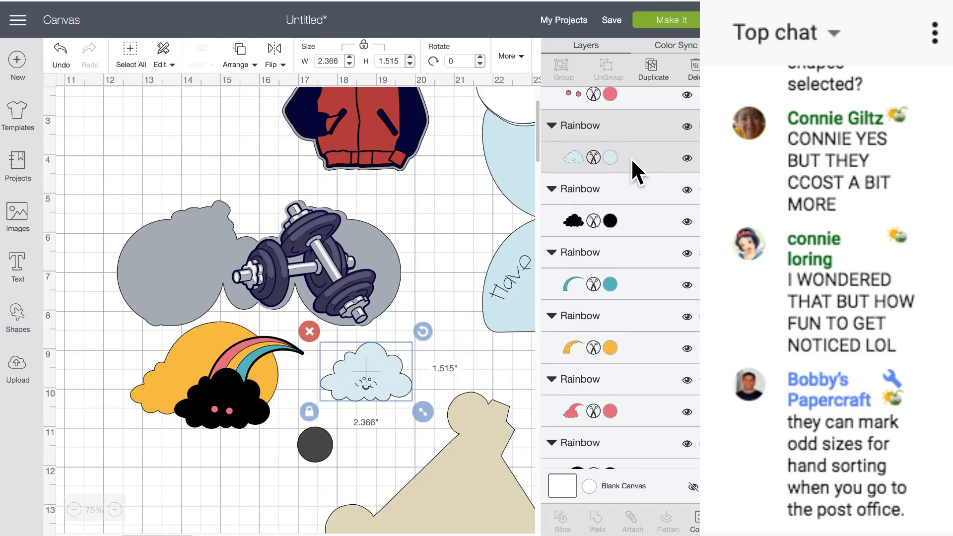
pyautogui.scroll(1, 558, 162)
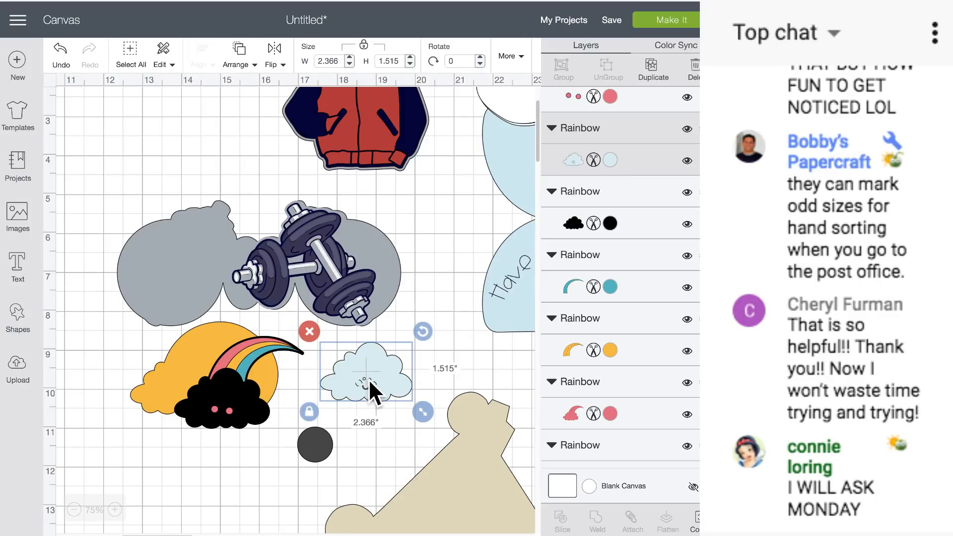
pyautogui.scroll(-1, 369, 379)
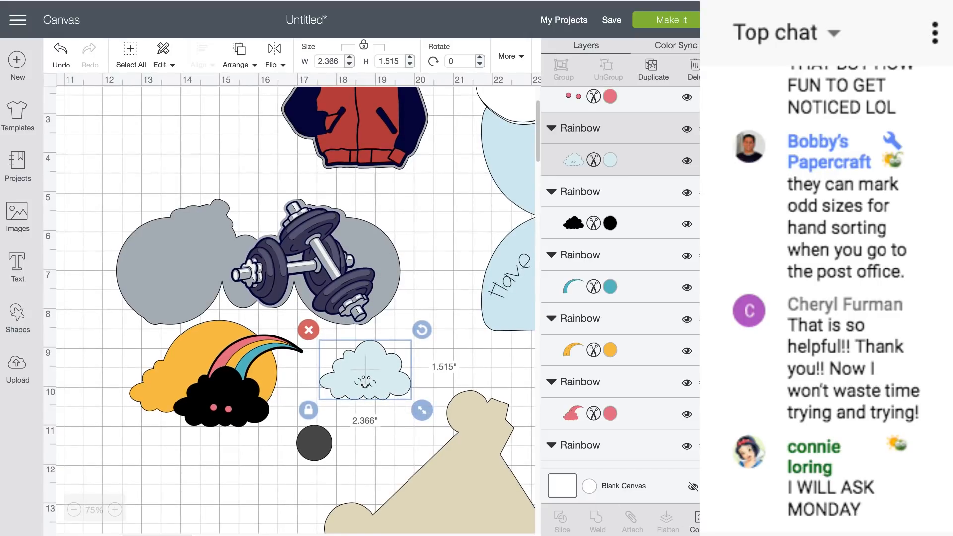
# Step: Open Contour for the light blue cloud layer, hide all its contours at once, and show them all again
pyautogui.click(697, 528)
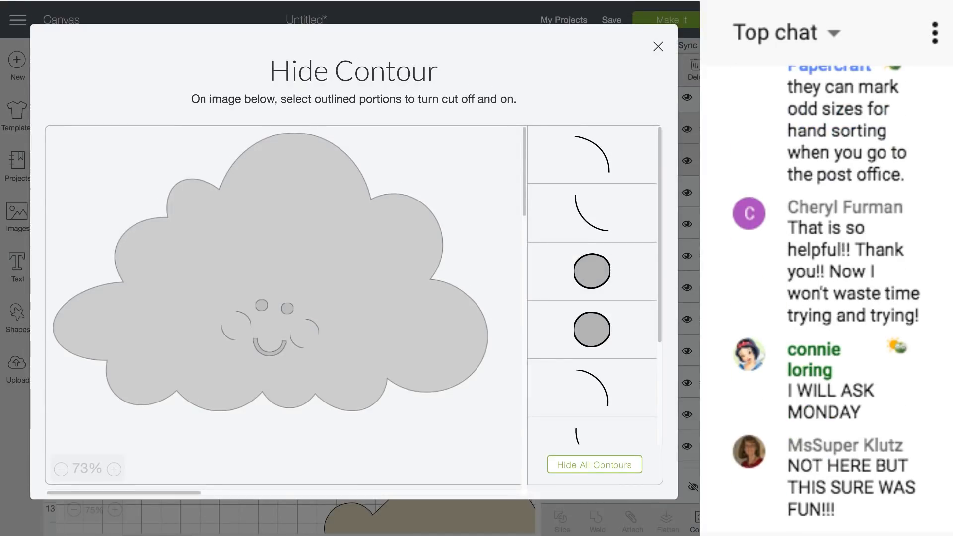
pyautogui.click(588, 465)
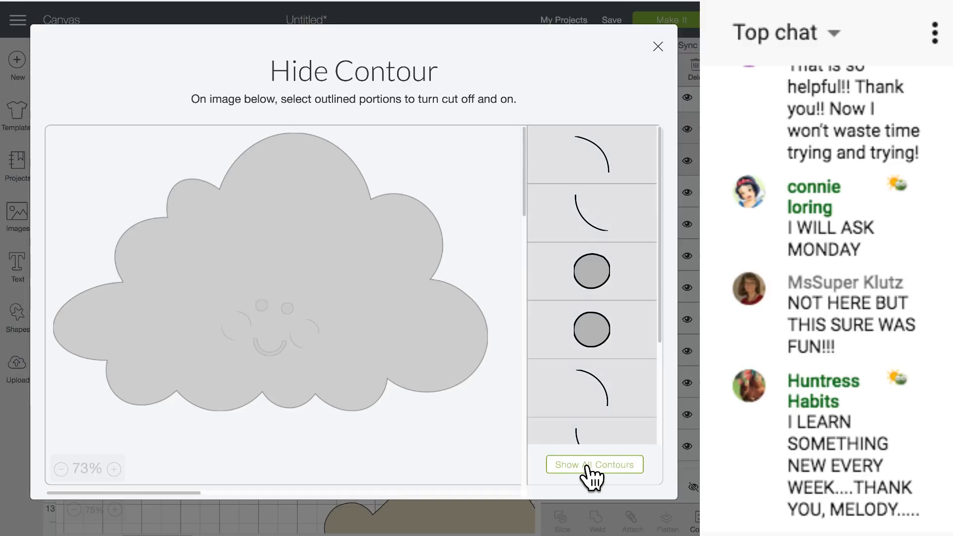
pyautogui.click(587, 465)
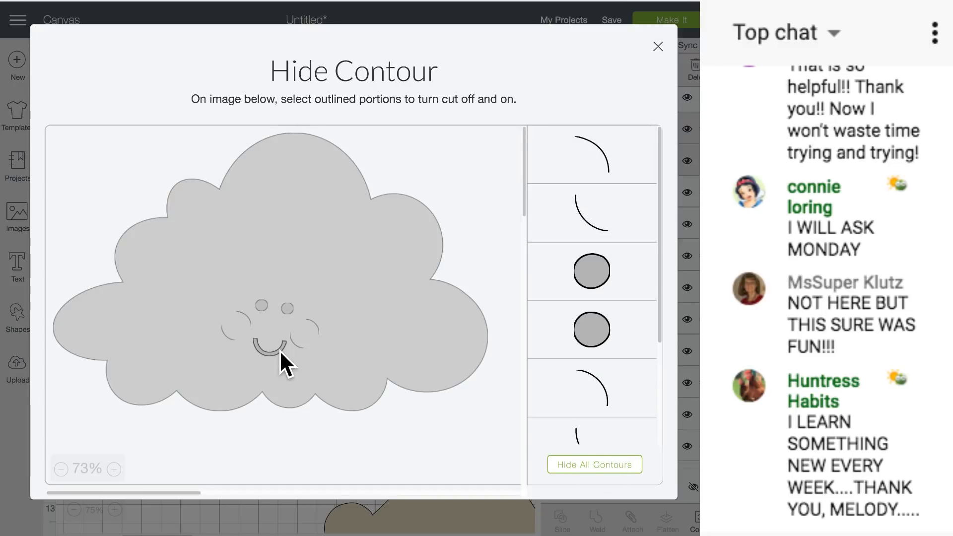
# Step: Hide the contours of the cloud's two eyes and the two arcs of its left cheek one by one
pyautogui.click(287, 308)
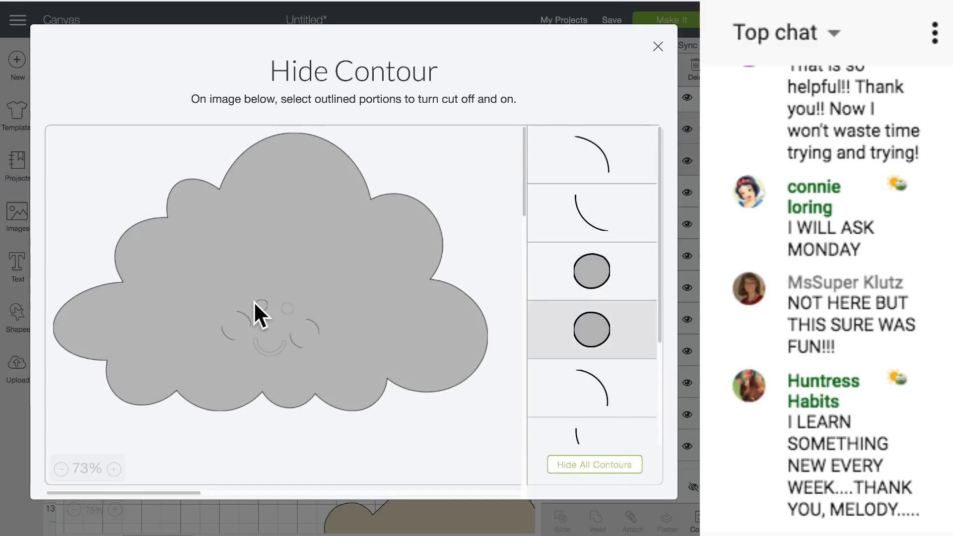
pyautogui.click(258, 303)
pyautogui.click(577, 147)
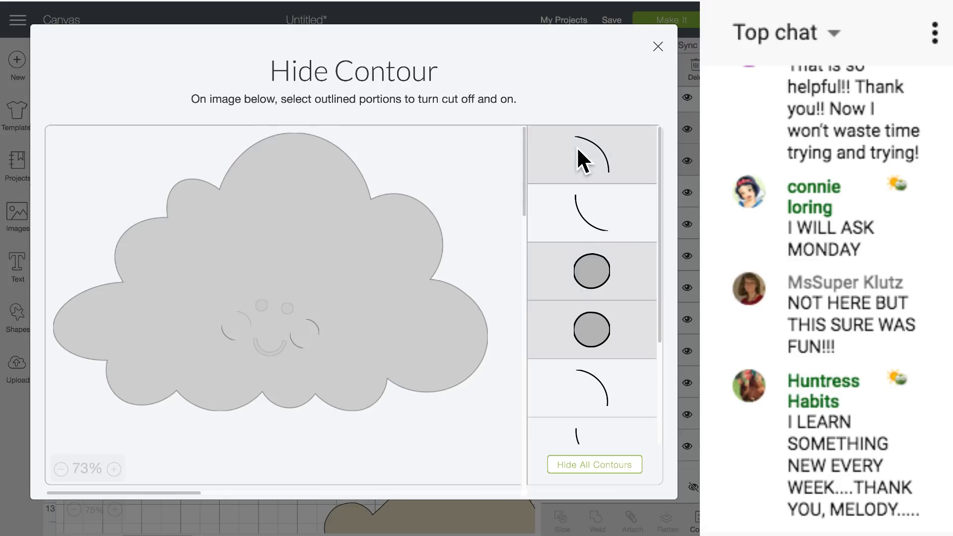
pyautogui.click(592, 220)
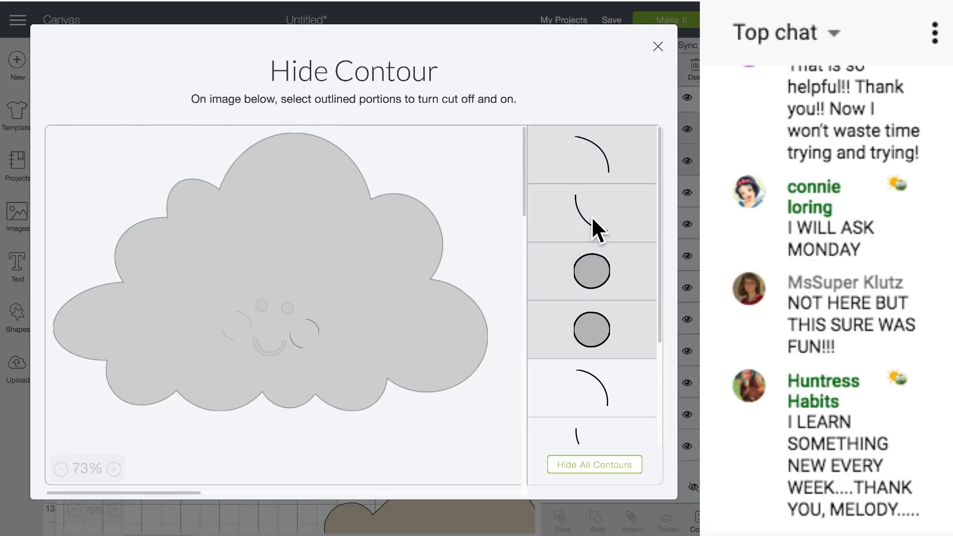
# Step: Toggle the two round eye contours of the cloud on and off individually, leaving both hidden
pyautogui.click(595, 278)
pyautogui.click(598, 322)
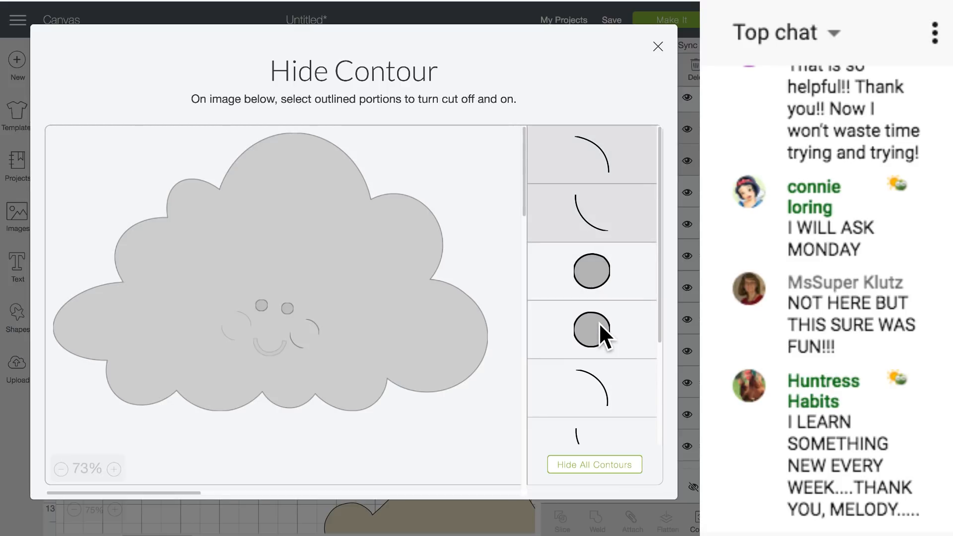
pyautogui.click(589, 266)
pyautogui.click(589, 266)
pyautogui.click(591, 281)
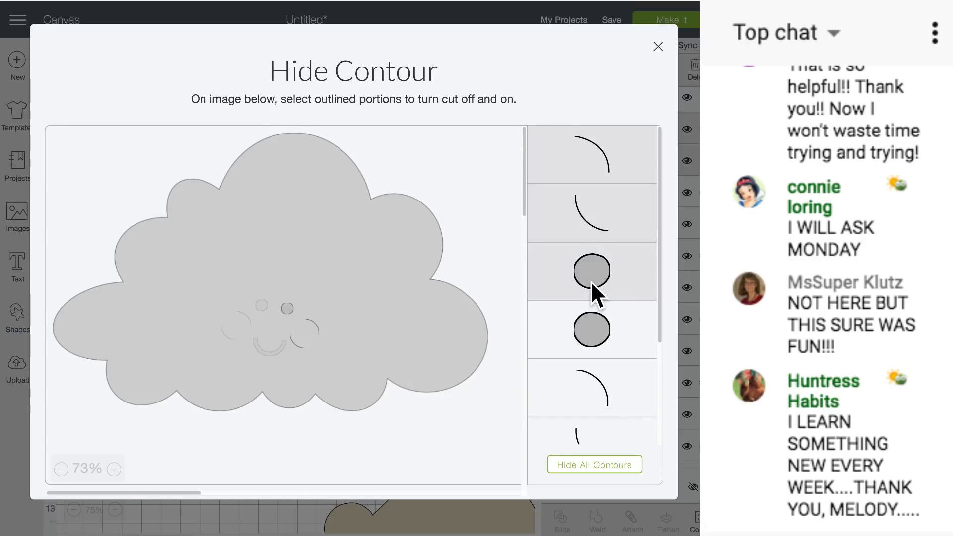
pyautogui.click(593, 340)
pyautogui.click(583, 258)
pyautogui.click(596, 330)
pyautogui.click(596, 337)
pyautogui.click(592, 258)
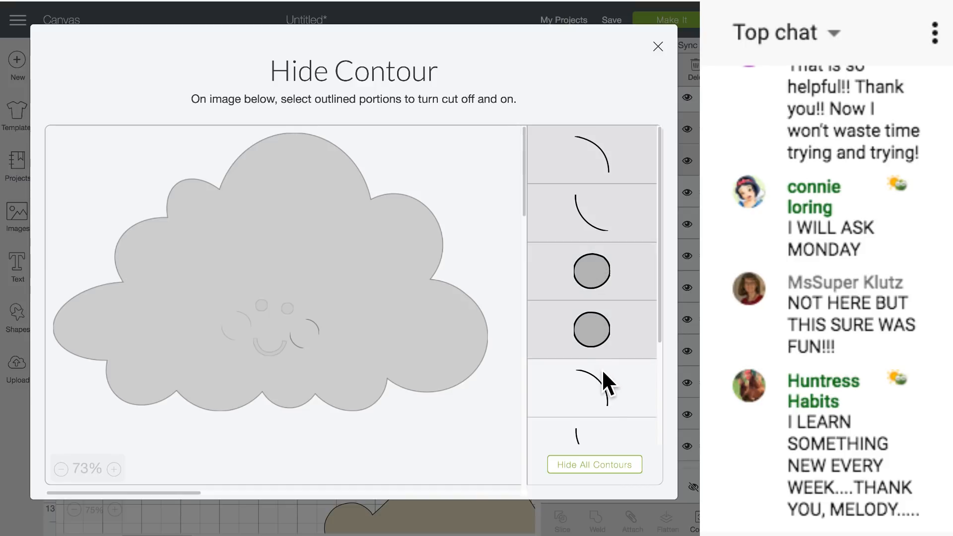
# Step: Hide all of the cloud's remaining face contours and move the plain light blue cloud slightly closer to the rainbow artwork
pyautogui.click(600, 396)
pyautogui.scroll(-3, 606, 413)
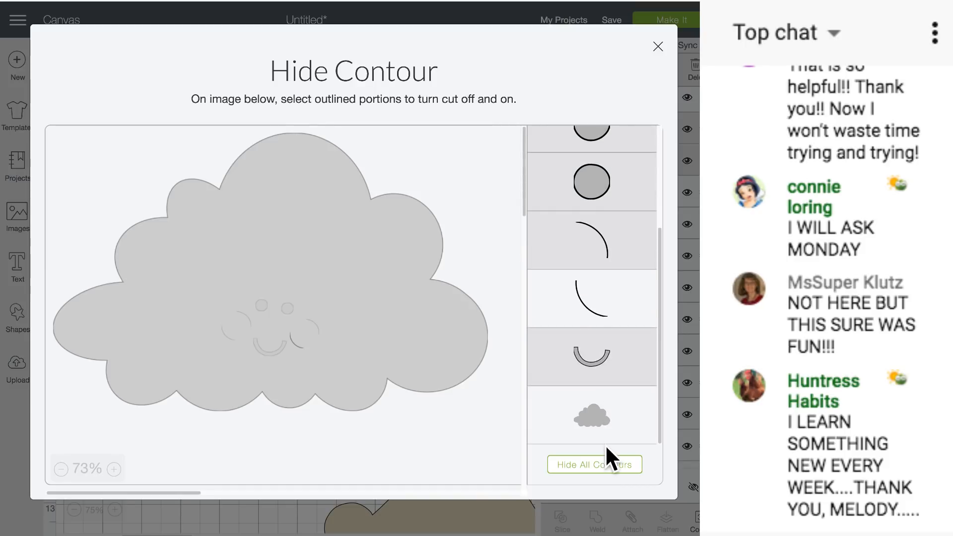
pyautogui.click(607, 466)
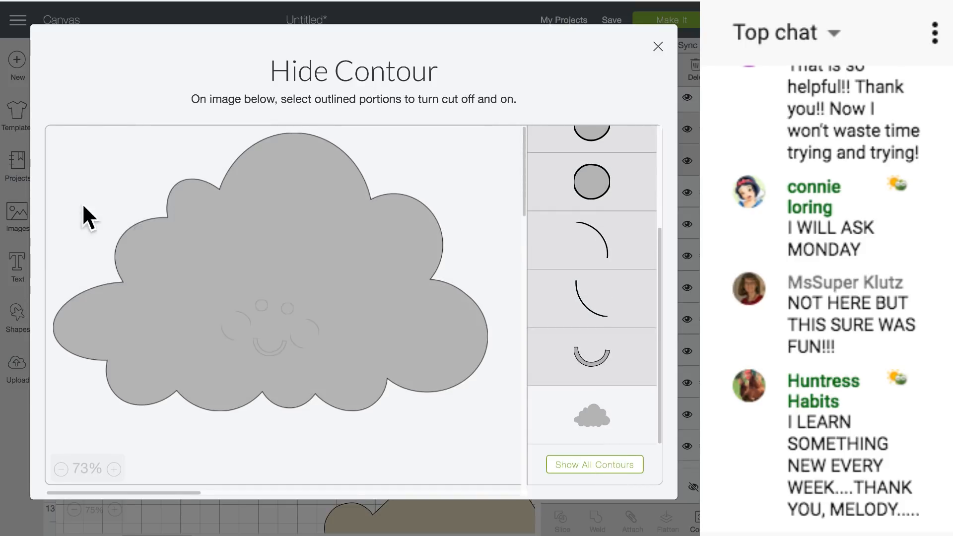
pyautogui.click(20, 222)
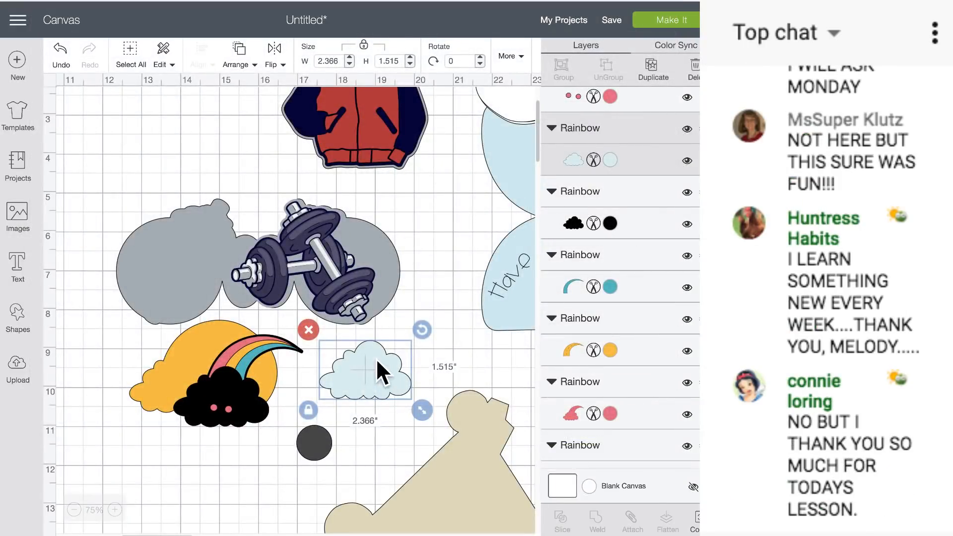
pyautogui.moveTo(364, 365); pyautogui.dragTo(343, 357)
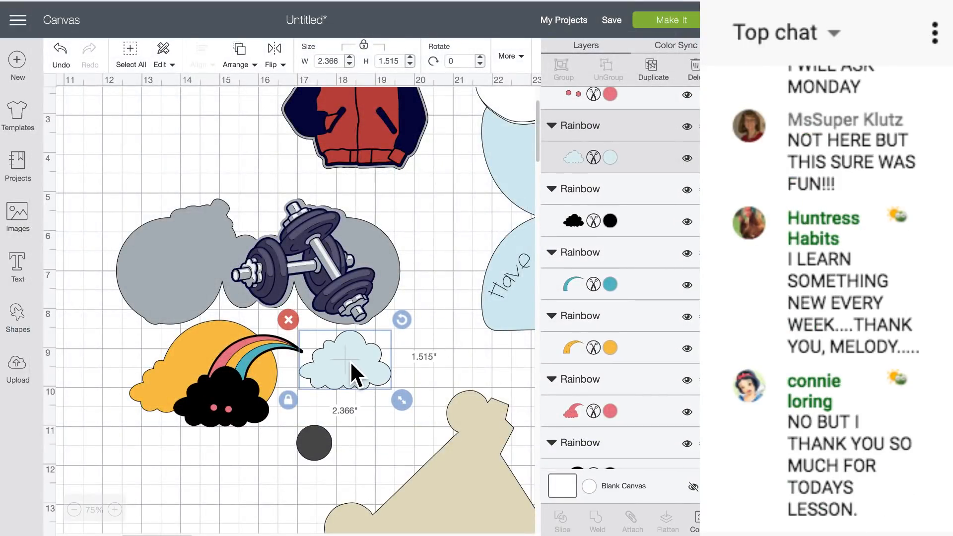